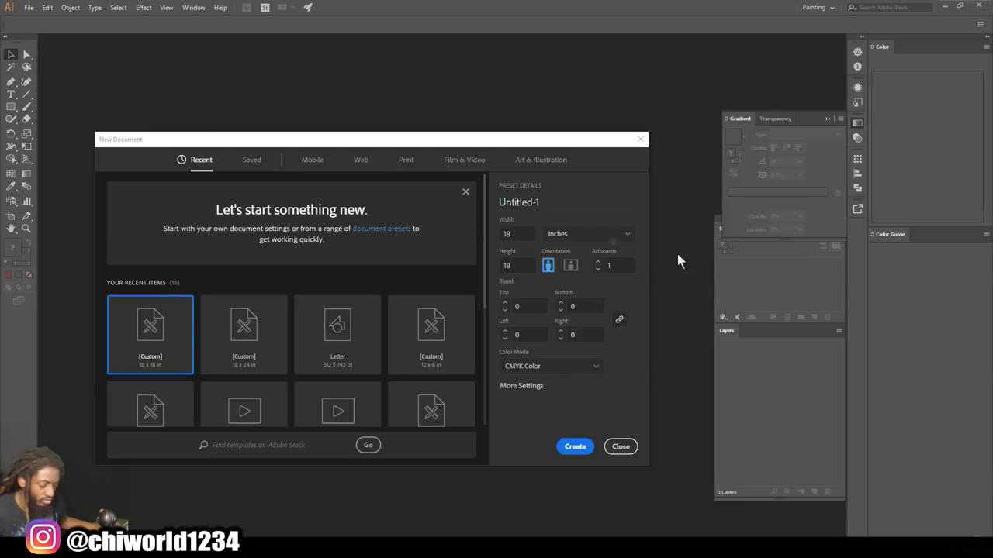
- Create an 18 × 18 inch CMYK document and set the fill to the magenta swatch
{"action": "left_click", "coordinate": [576, 447]}
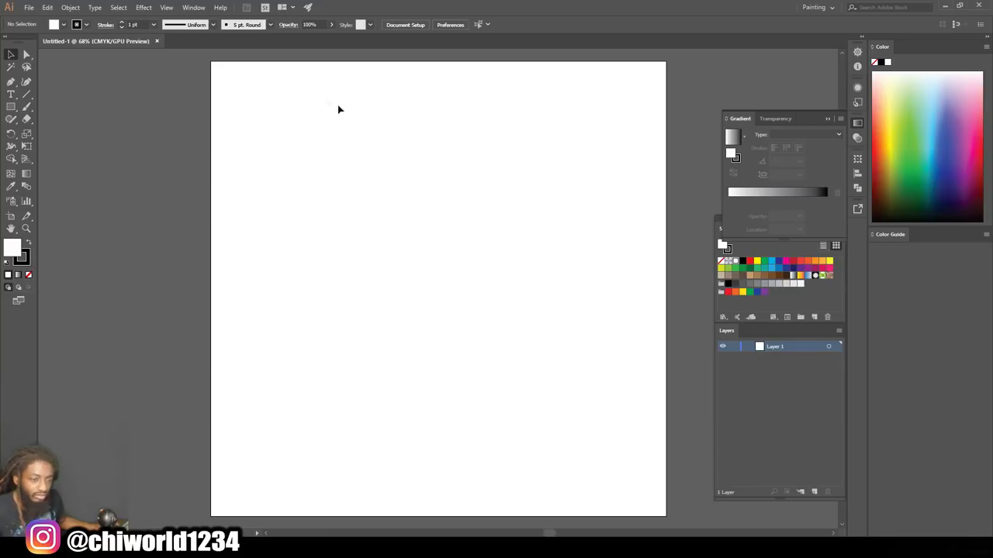
{"action": "left_click", "coordinate": [786, 261]}
- Create a new calligraphic brush with its size set to 3 pt and controlled by pen pressure
{"action": "left_click", "coordinate": [270, 25]}
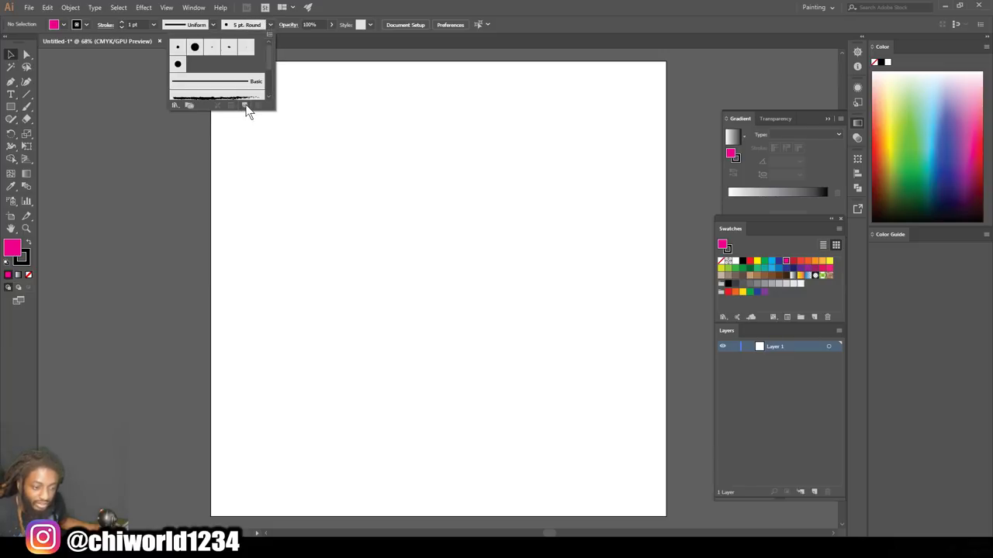
{"action": "left_click", "coordinate": [245, 105]}
{"action": "left_click", "coordinate": [746, 300]}
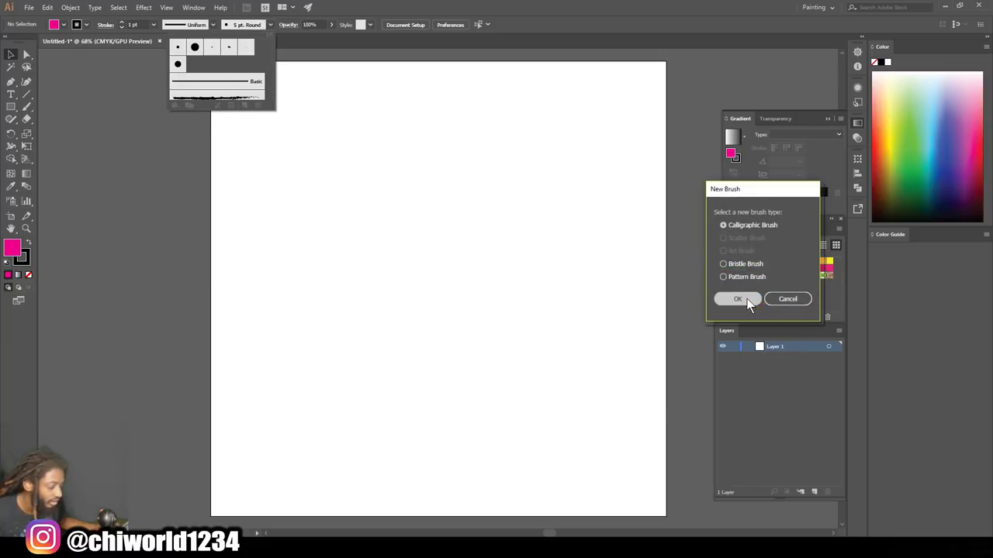
{"action": "left_click", "coordinate": [748, 357]}
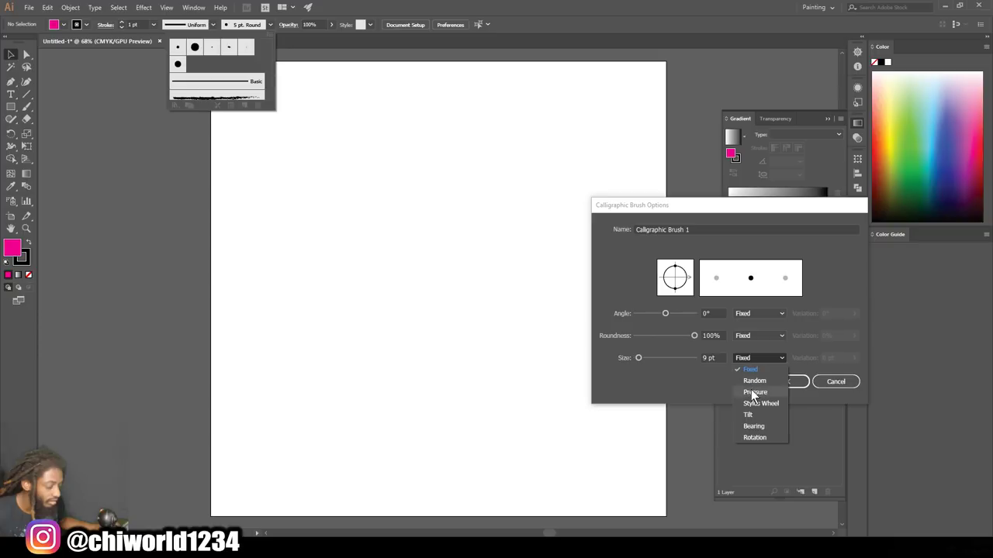
{"action": "left_click", "coordinate": [753, 391]}
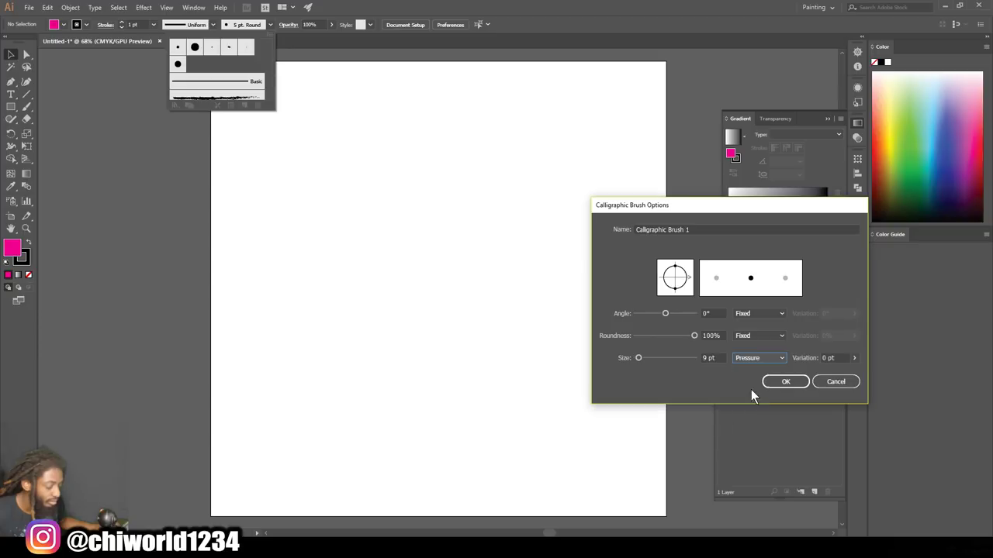
{"action": "double_click", "coordinate": [707, 356]}
{"action": "type", "text": "3"}
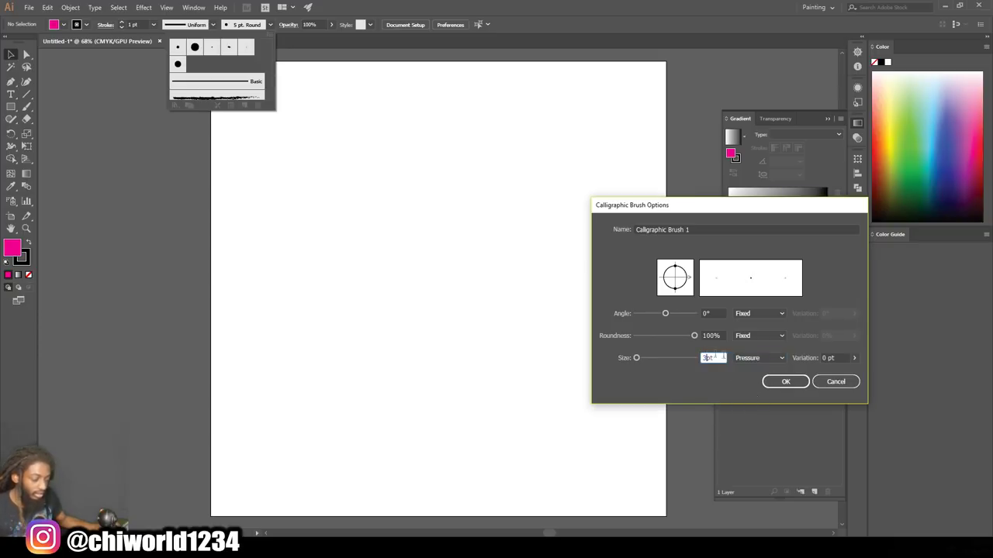
{"action": "double_click", "coordinate": [827, 358]}
{"action": "left_click", "coordinate": [786, 381]}
{"action": "left_click", "coordinate": [27, 108]}
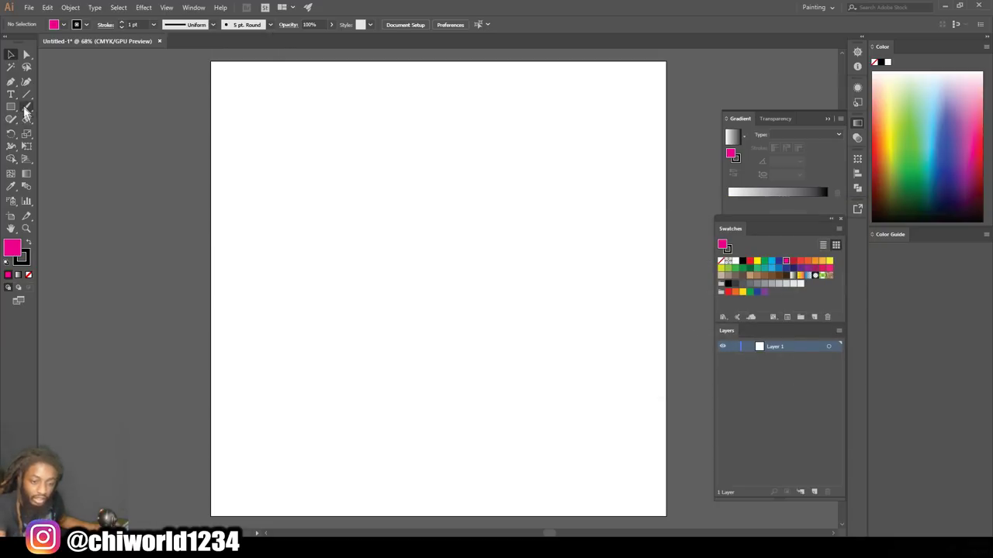
{"action": "left_click", "coordinate": [27, 108]}
{"action": "left_click_drag", "start_coordinate": [152, 97], "coordinate": [161, 184]}
{"action": "mouse_move", "coordinate": [173, 194]}
{"action": "left_mouse_down"}
{"action": "mouse_move", "coordinate": [154, 265]}
{"action": "mouse_move", "coordinate": [136, 189]}
{"action": "left_mouse_up"}
{"action": "left_click", "coordinate": [12, 56]}
{"action": "key", "text": "ctrl+a"}
{"action": "key", "text": "Delete"}
- Choose a lighter pink (RGB 237, 51, 172), swap it onto the stroke, and set the opacity to 44%
{"action": "left_click", "coordinate": [787, 262]}
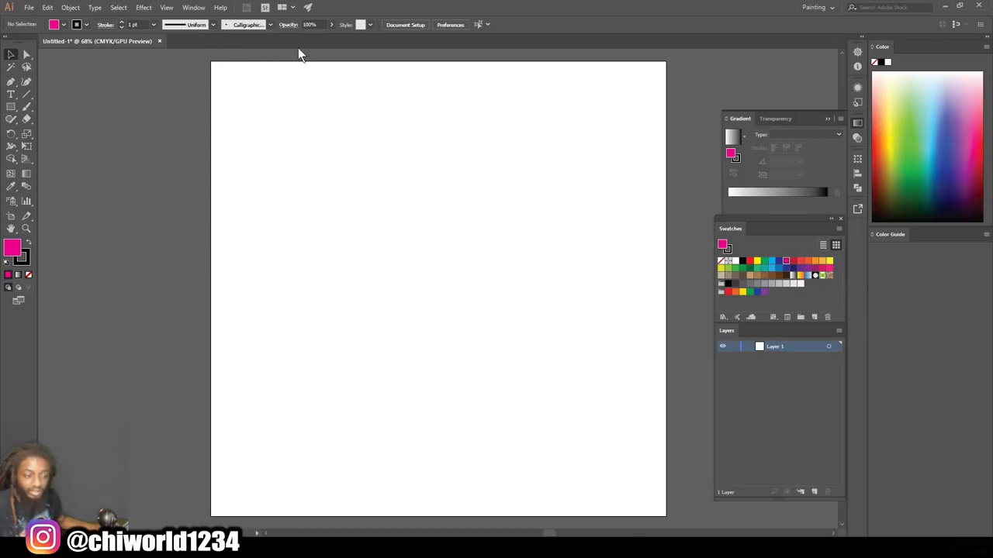
{"action": "double_click", "coordinate": [17, 248]}
{"action": "left_click", "coordinate": [653, 299]}
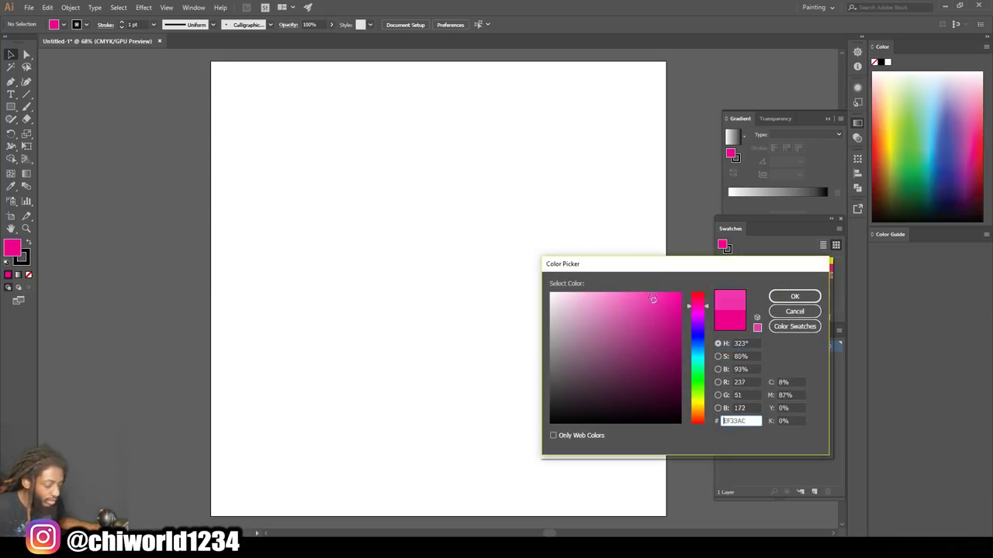
{"action": "left_click", "coordinate": [795, 296]}
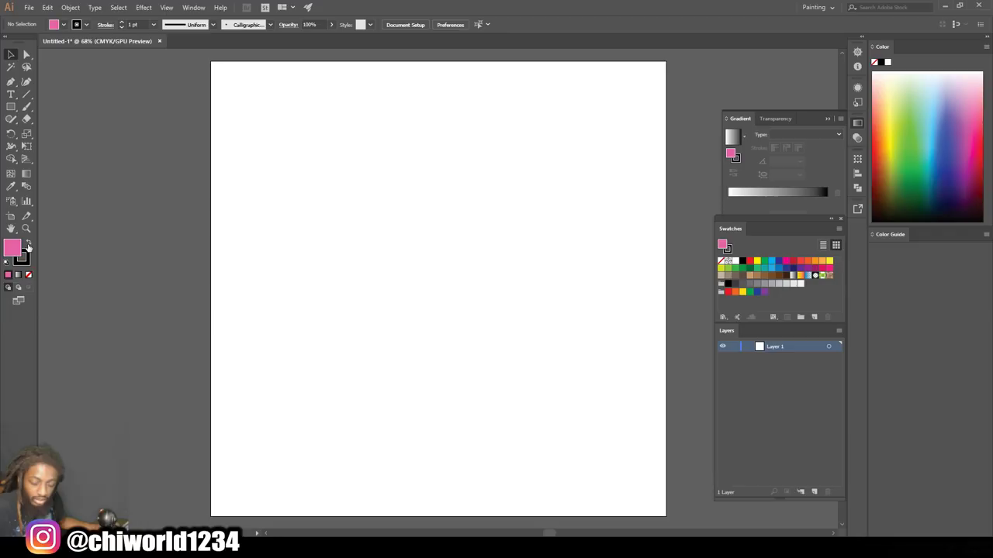
{"action": "left_click", "coordinate": [28, 245]}
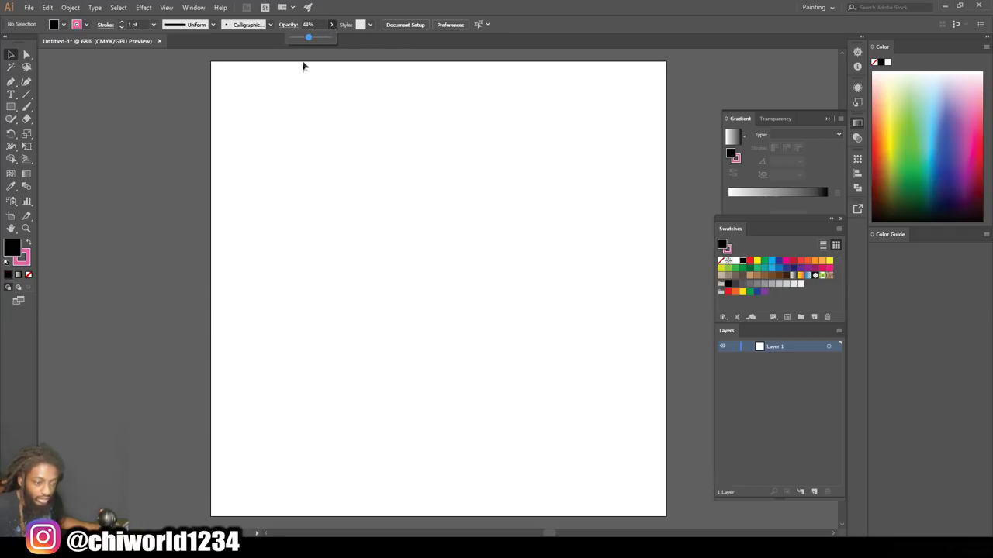
- Paint a few curved test strokes with the Paintbrush on the empty canvas beside the artboard's upper-left area
{"action": "left_click", "coordinate": [26, 106]}
{"action": "left_click_drag", "start_coordinate": [152, 95], "coordinate": [152, 172]}
{"action": "mouse_move", "coordinate": [181, 133]}
{"action": "left_mouse_down"}
{"action": "mouse_move", "coordinate": [171, 183]}
{"action": "mouse_move", "coordinate": [144, 194]}
{"action": "left_mouse_up"}
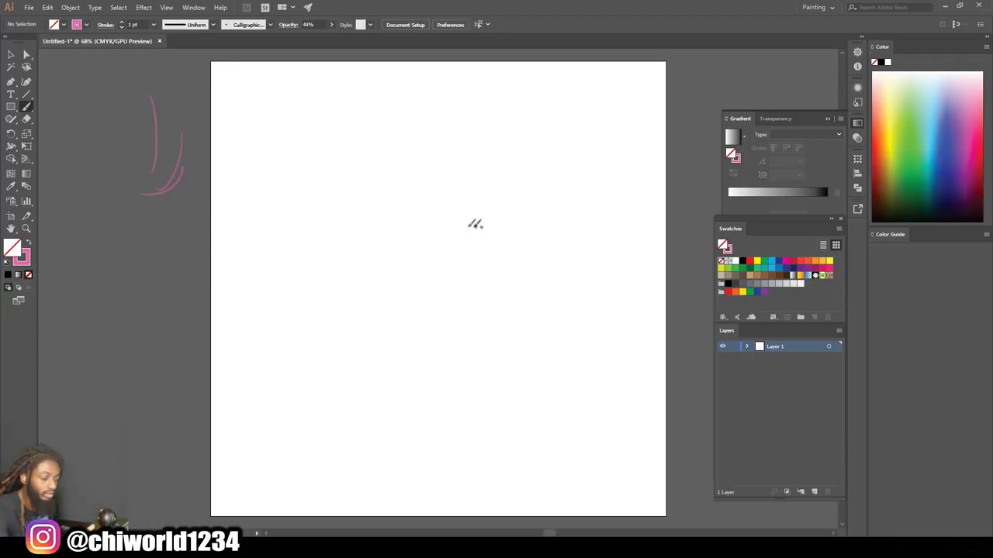
- Sketch a head outline in the upper half of the artboard with a pointed chin, rounded skull and an oval ear on each side
{"action": "left_click_drag", "start_coordinate": [465, 294], "coordinate": [496, 272]}
{"action": "mouse_move", "coordinate": [468, 298]}
{"action": "left_mouse_down"}
{"action": "mouse_move", "coordinate": [499, 268]}
{"action": "mouse_move", "coordinate": [502, 249]}
{"action": "left_mouse_up"}
{"action": "mouse_move", "coordinate": [507, 209]}
{"action": "left_mouse_down"}
{"action": "mouse_move", "coordinate": [504, 262]}
{"action": "mouse_move", "coordinate": [507, 219]}
{"action": "mouse_move", "coordinate": [478, 281]}
{"action": "mouse_move", "coordinate": [426, 321]}
{"action": "mouse_move", "coordinate": [411, 321]}
{"action": "mouse_move", "coordinate": [350, 259]}
{"action": "mouse_move", "coordinate": [367, 280]}
{"action": "mouse_move", "coordinate": [348, 255]}
{"action": "mouse_move", "coordinate": [339, 176]}
{"action": "mouse_move", "coordinate": [341, 214]}
{"action": "left_mouse_up"}
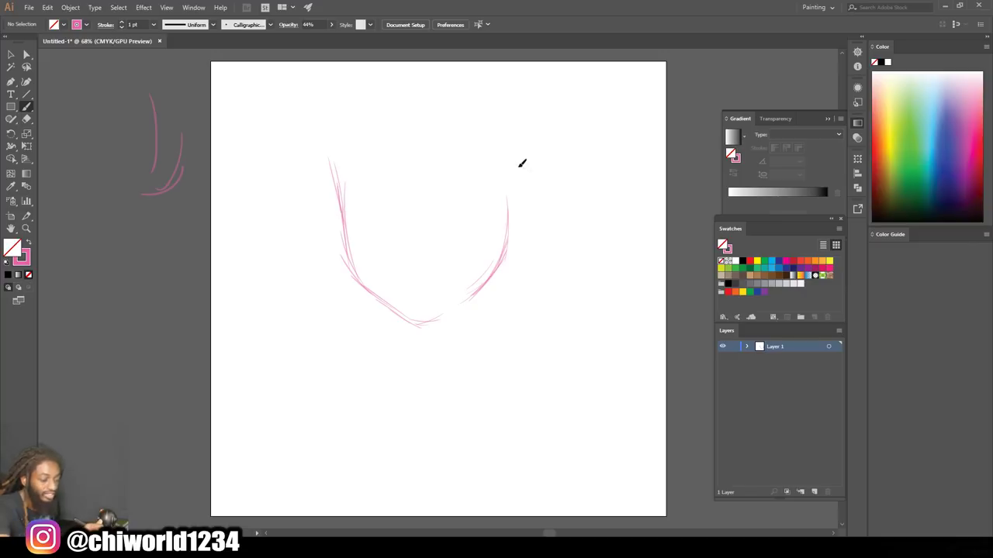
{"action": "mouse_move", "coordinate": [480, 134]}
{"action": "left_mouse_down"}
{"action": "mouse_move", "coordinate": [443, 125]}
{"action": "mouse_move", "coordinate": [450, 132]}
{"action": "mouse_move", "coordinate": [434, 115]}
{"action": "mouse_move", "coordinate": [351, 132]}
{"action": "mouse_move", "coordinate": [322, 154]}
{"action": "left_mouse_up"}
{"action": "mouse_move", "coordinate": [352, 128]}
{"action": "left_mouse_down"}
{"action": "mouse_move", "coordinate": [321, 170]}
{"action": "mouse_move", "coordinate": [409, 124]}
{"action": "mouse_move", "coordinate": [336, 191]}
{"action": "left_mouse_up"}
{"action": "left_click_drag", "start_coordinate": [336, 151], "coordinate": [334, 192]}
{"action": "mouse_move", "coordinate": [339, 141]}
{"action": "left_mouse_down"}
{"action": "mouse_move", "coordinate": [331, 177]}
{"action": "mouse_move", "coordinate": [346, 134]}
{"action": "left_mouse_up"}
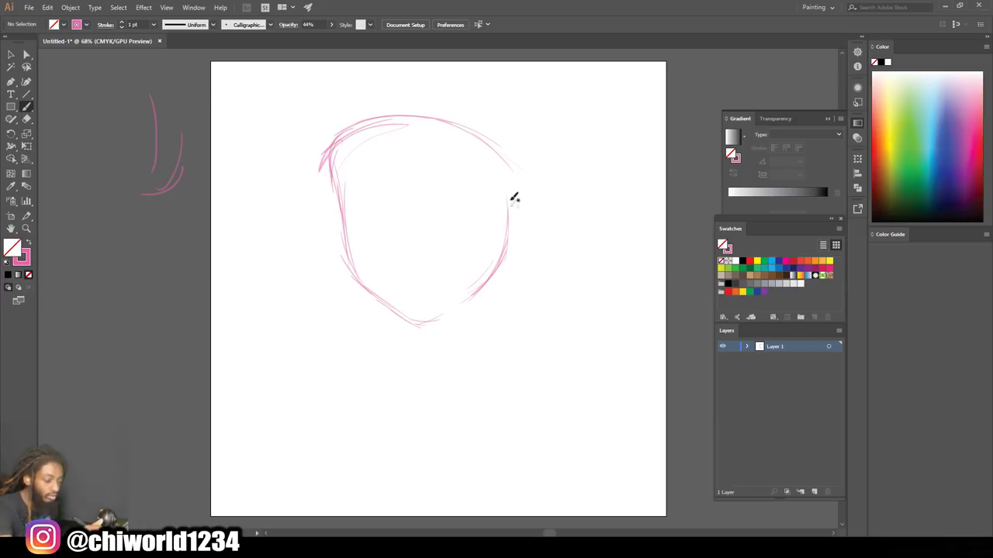
{"action": "mouse_move", "coordinate": [512, 214]}
{"action": "left_mouse_down"}
{"action": "mouse_move", "coordinate": [530, 178]}
{"action": "mouse_move", "coordinate": [521, 183]}
{"action": "mouse_move", "coordinate": [530, 182]}
{"action": "mouse_move", "coordinate": [541, 235]}
{"action": "mouse_move", "coordinate": [545, 221]}
{"action": "mouse_move", "coordinate": [546, 210]}
{"action": "mouse_move", "coordinate": [508, 250]}
{"action": "left_mouse_up"}
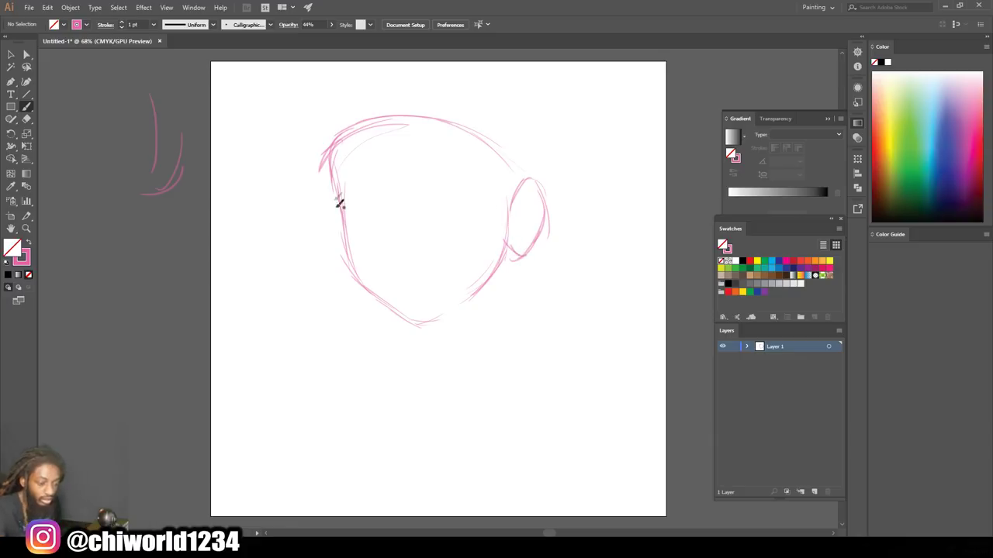
{"action": "mouse_move", "coordinate": [327, 195]}
{"action": "left_mouse_down"}
{"action": "mouse_move", "coordinate": [320, 229]}
{"action": "mouse_move", "coordinate": [332, 246]}
{"action": "mouse_move", "coordinate": [345, 237]}
{"action": "mouse_move", "coordinate": [335, 195]}
{"action": "left_mouse_up"}
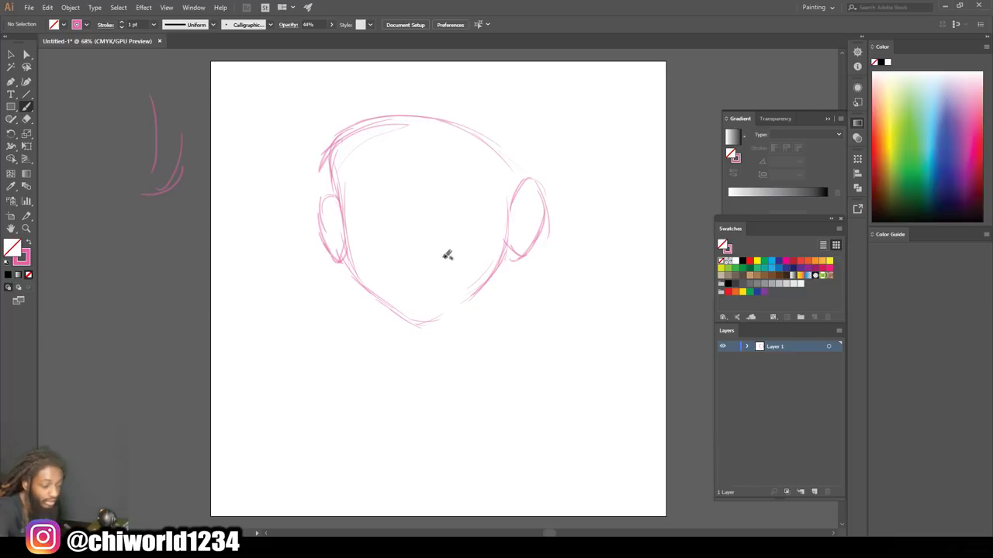
- Sketch the facial features inside the head: a downturned mouth, the nose and both almond-shaped eyes
{"action": "left_click_drag", "start_coordinate": [443, 256], "coordinate": [380, 254]}
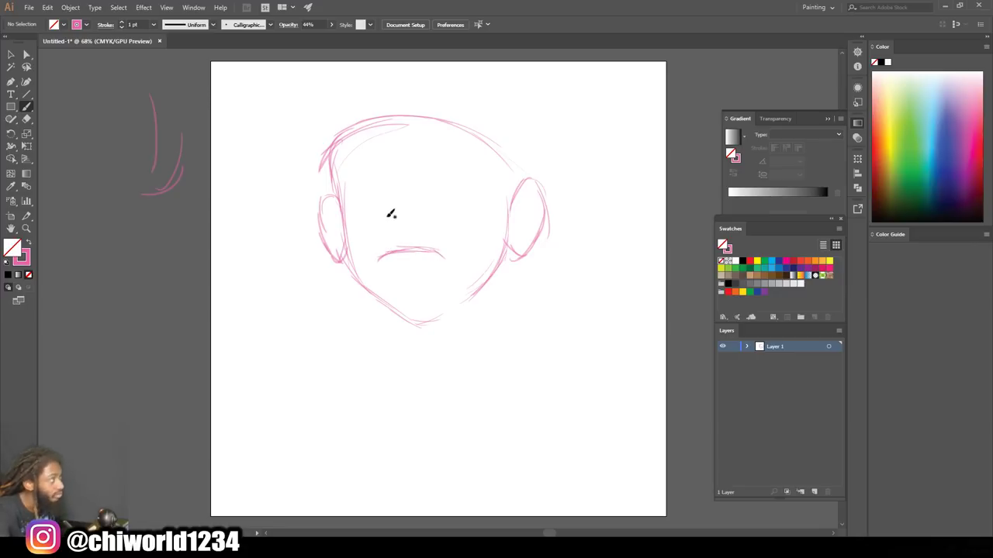
{"action": "mouse_move", "coordinate": [410, 220]}
{"action": "left_mouse_down"}
{"action": "mouse_move", "coordinate": [381, 218]}
{"action": "mouse_move", "coordinate": [394, 160]}
{"action": "left_mouse_up"}
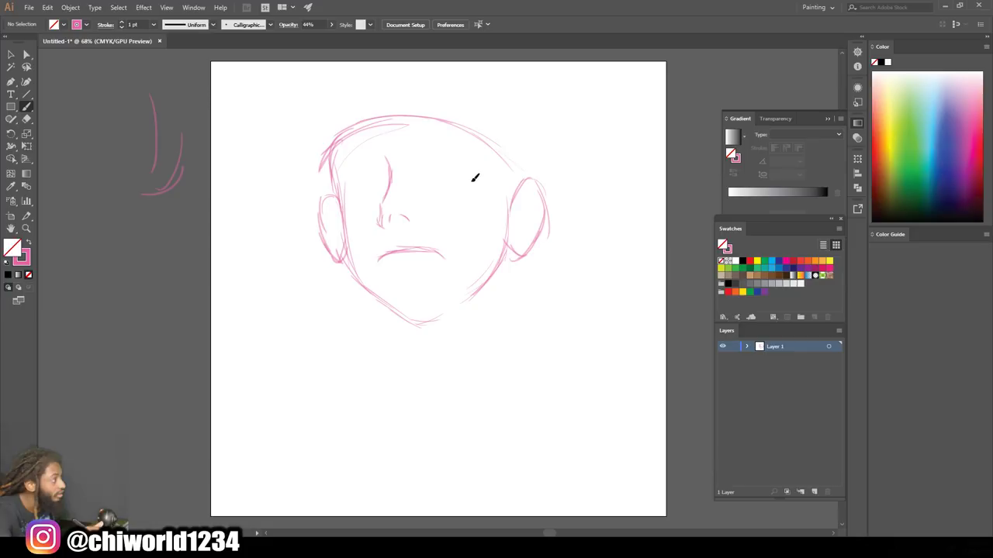
{"action": "mouse_move", "coordinate": [464, 167]}
{"action": "left_mouse_down"}
{"action": "mouse_move", "coordinate": [431, 165]}
{"action": "mouse_move", "coordinate": [454, 168]}
{"action": "mouse_move", "coordinate": [425, 174]}
{"action": "mouse_move", "coordinate": [424, 185]}
{"action": "mouse_move", "coordinate": [458, 182]}
{"action": "left_mouse_up"}
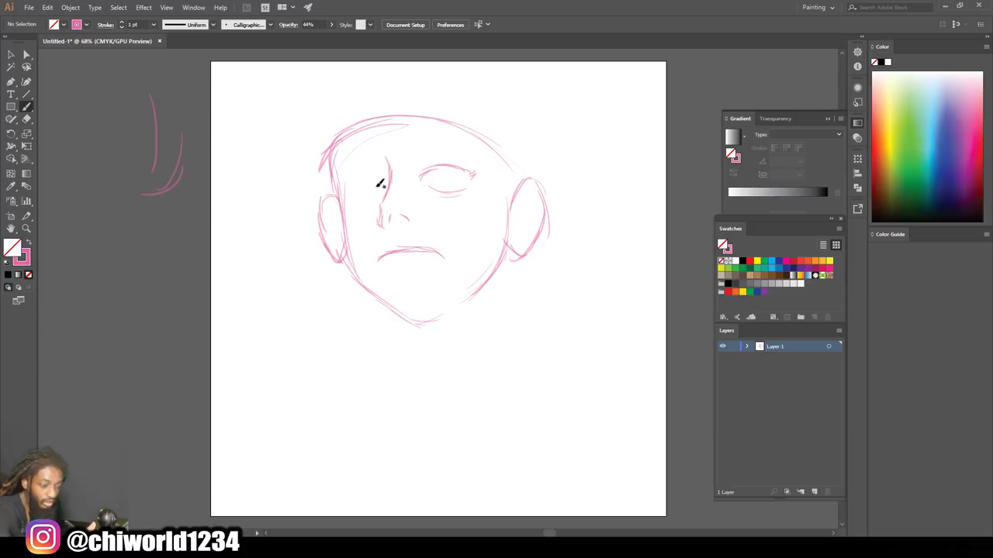
{"action": "mouse_move", "coordinate": [387, 176]}
{"action": "left_mouse_down"}
{"action": "mouse_move", "coordinate": [355, 161]}
{"action": "mouse_move", "coordinate": [346, 176]}
{"action": "left_mouse_up"}
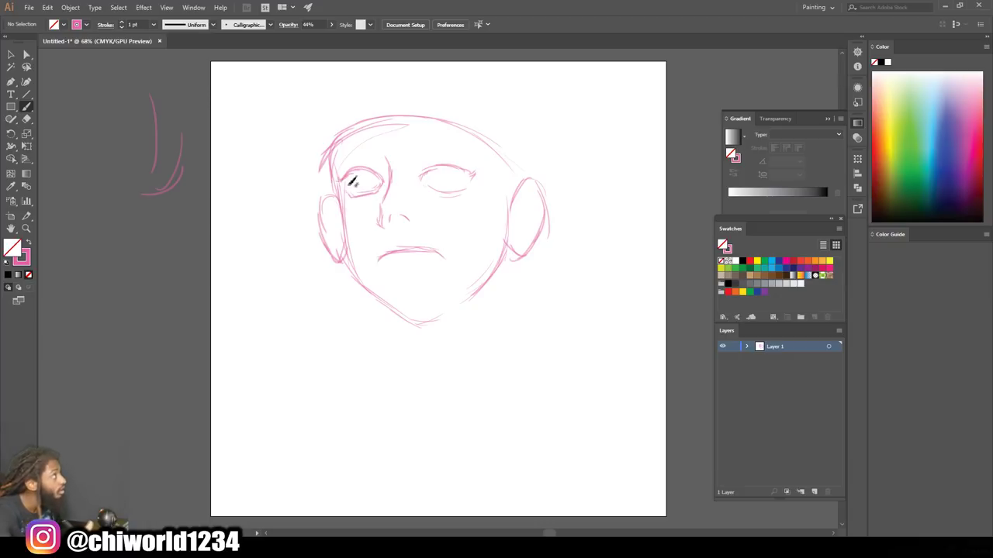
{"action": "left_click_drag", "start_coordinate": [429, 186], "coordinate": [458, 193]}
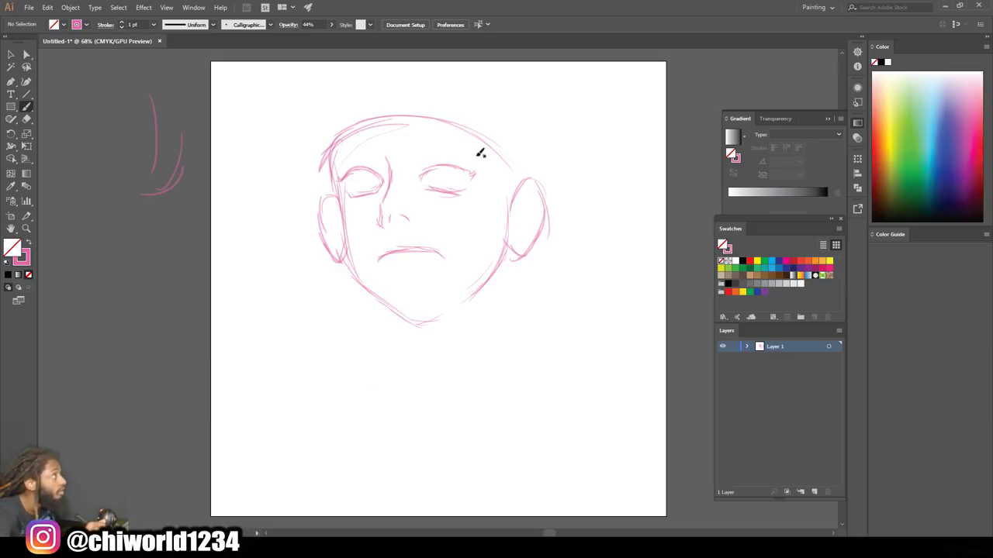
- Sketch a thick arched eyebrow above each eye
{"action": "mouse_move", "coordinate": [483, 146]}
{"action": "left_mouse_down"}
{"action": "mouse_move", "coordinate": [461, 136]}
{"action": "mouse_move", "coordinate": [417, 142]}
{"action": "left_mouse_up"}
{"action": "mouse_move", "coordinate": [489, 155]}
{"action": "left_mouse_down"}
{"action": "mouse_move", "coordinate": [474, 140]}
{"action": "mouse_move", "coordinate": [417, 136]}
{"action": "left_mouse_up"}
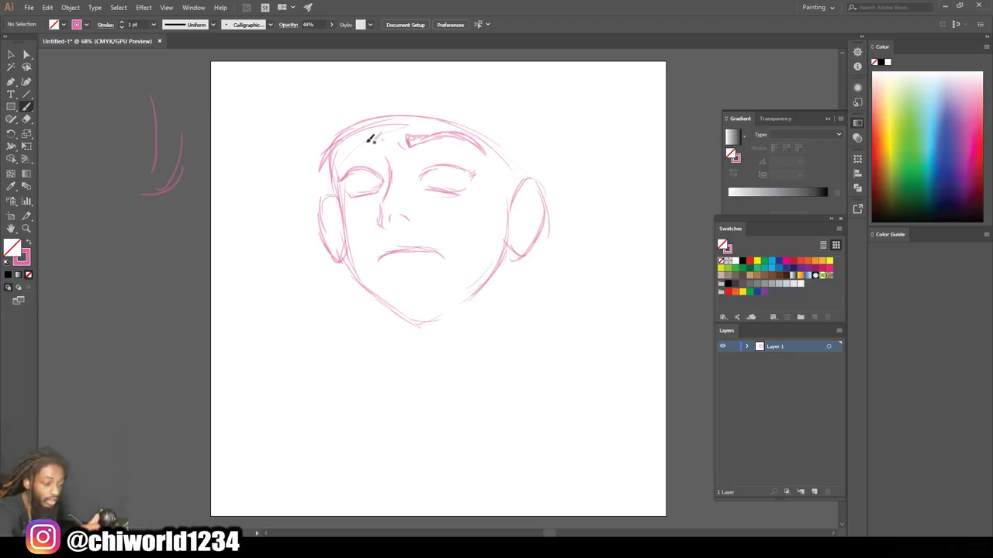
{"action": "mouse_move", "coordinate": [339, 151]}
{"action": "left_mouse_down"}
{"action": "mouse_move", "coordinate": [372, 148]}
{"action": "mouse_move", "coordinate": [366, 140]}
{"action": "mouse_move", "coordinate": [340, 170]}
{"action": "left_mouse_up"}
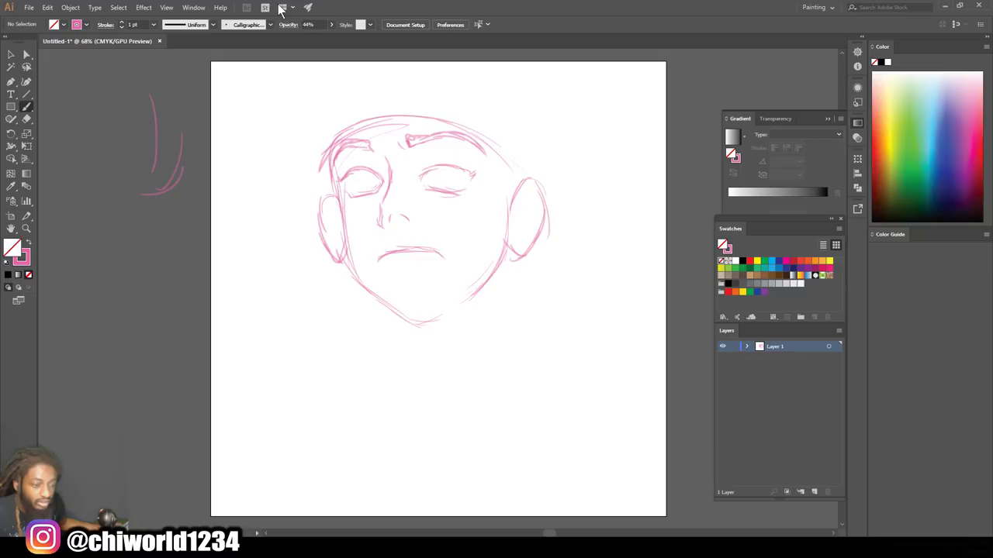
- Scale the whole face sketch down slightly toward its lower-right corner, leaving out the test strokes
{"action": "key", "text": "v"}
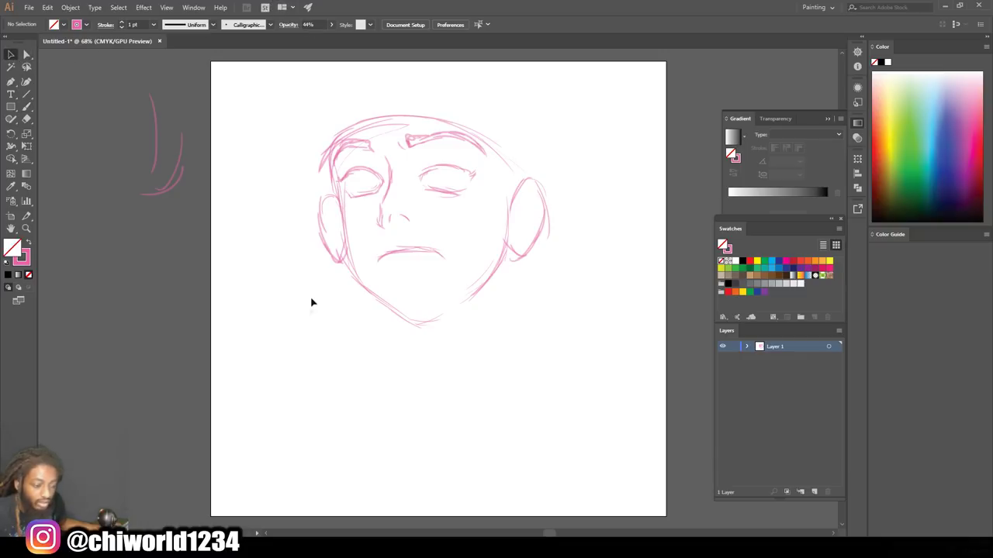
{"action": "mouse_move", "coordinate": [323, 304]}
{"action": "left_mouse_down"}
{"action": "mouse_move", "coordinate": [556, 111]}
{"action": "mouse_move", "coordinate": [581, 108]}
{"action": "left_mouse_up"}
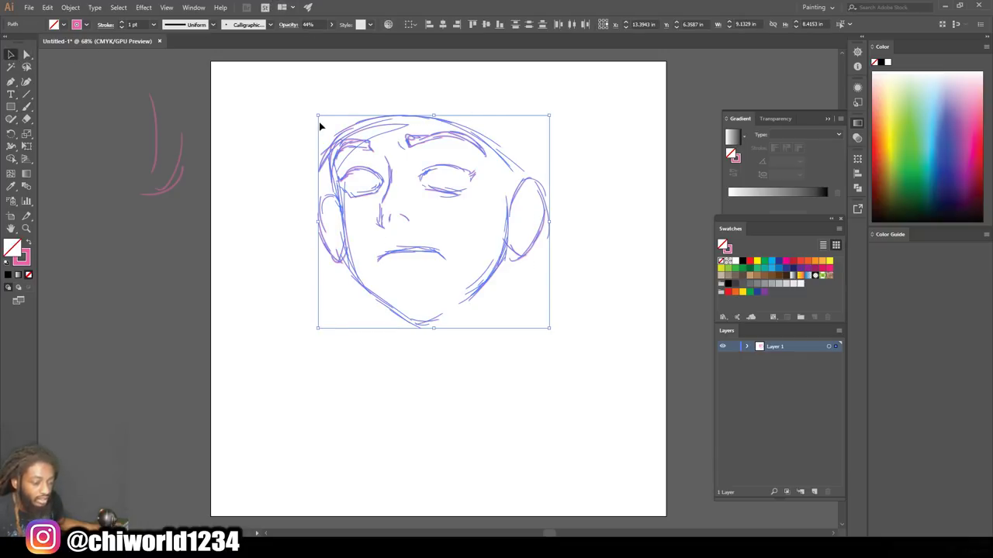
{"action": "mouse_move", "coordinate": [317, 115]}
{"action": "left_mouse_down"}
{"action": "mouse_move", "coordinate": [345, 133]}
{"action": "mouse_move", "coordinate": [360, 165]}
{"action": "mouse_move", "coordinate": [348, 162]}
{"action": "mouse_move", "coordinate": [356, 146]}
{"action": "left_mouse_up"}
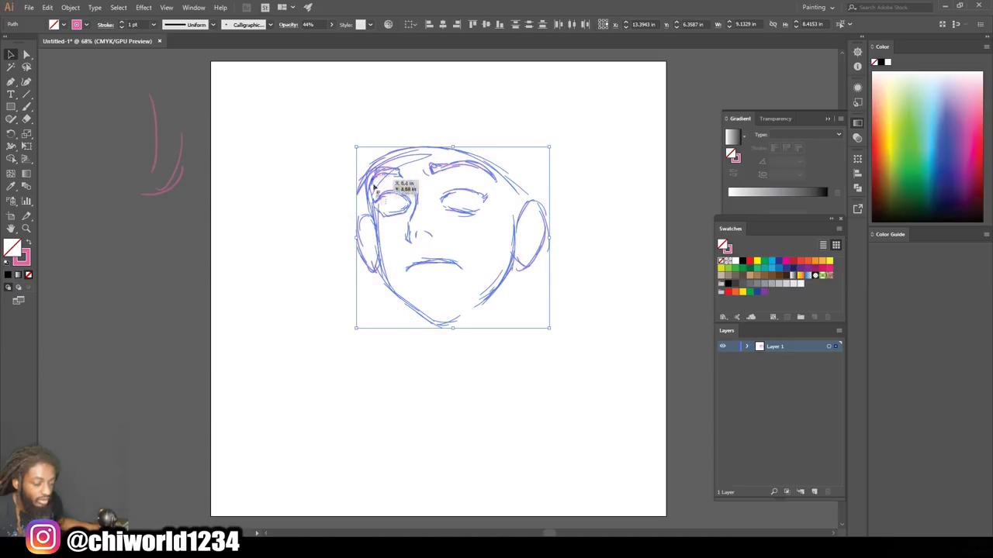
{"action": "left_click", "coordinate": [260, 162]}
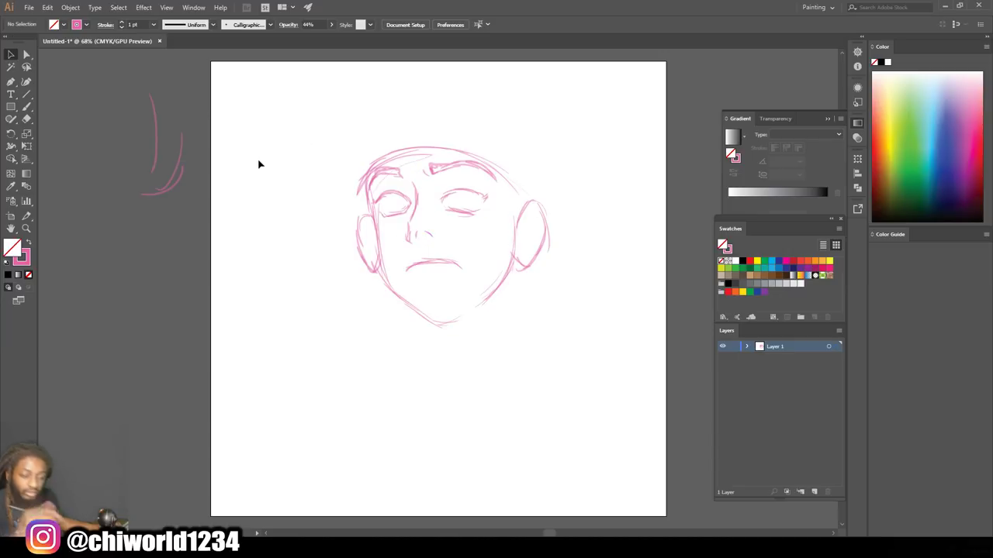
- Paint a round iris inside each eye with the Paintbrush
{"action": "left_click", "coordinate": [26, 106]}
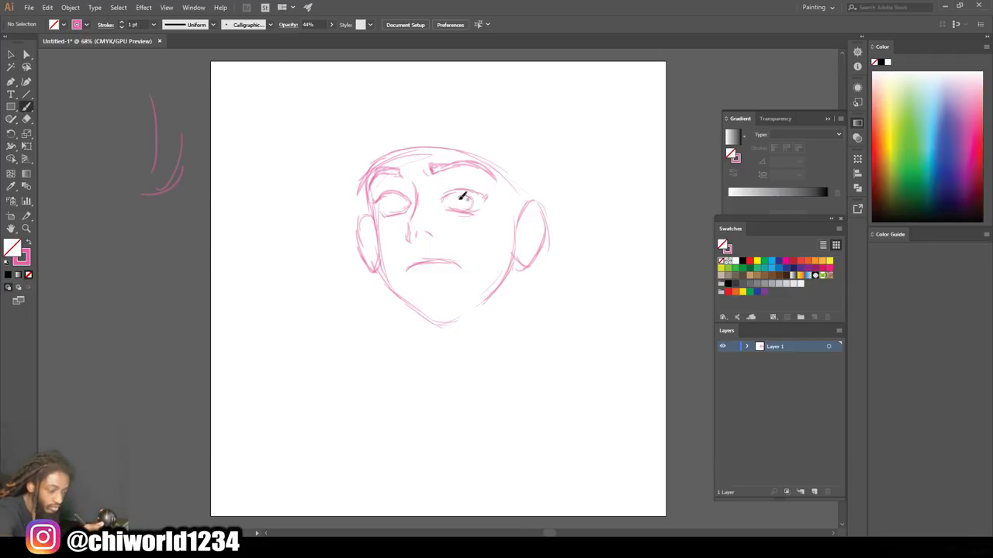
{"action": "left_click_drag", "start_coordinate": [454, 203], "coordinate": [456, 204]}
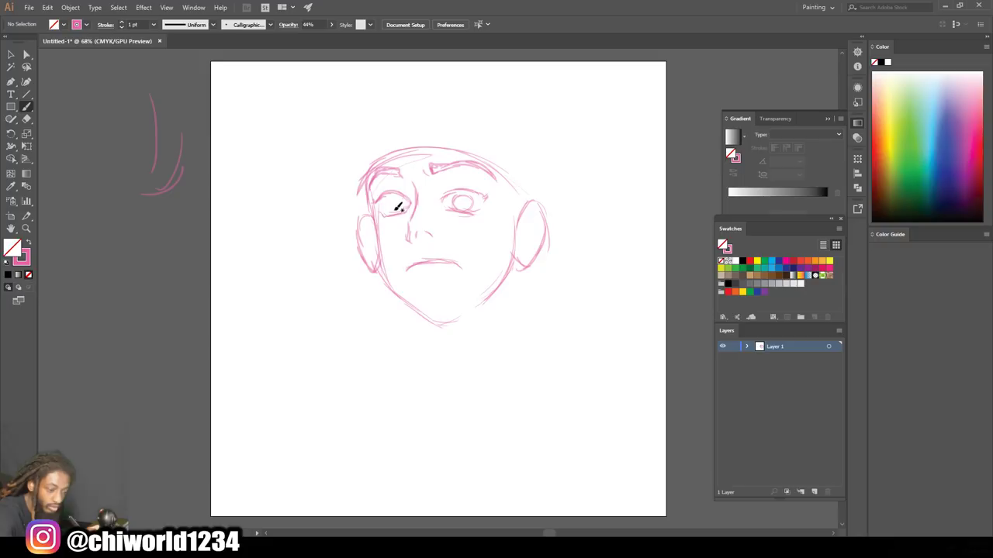
{"action": "left_click_drag", "start_coordinate": [393, 212], "coordinate": [401, 203]}
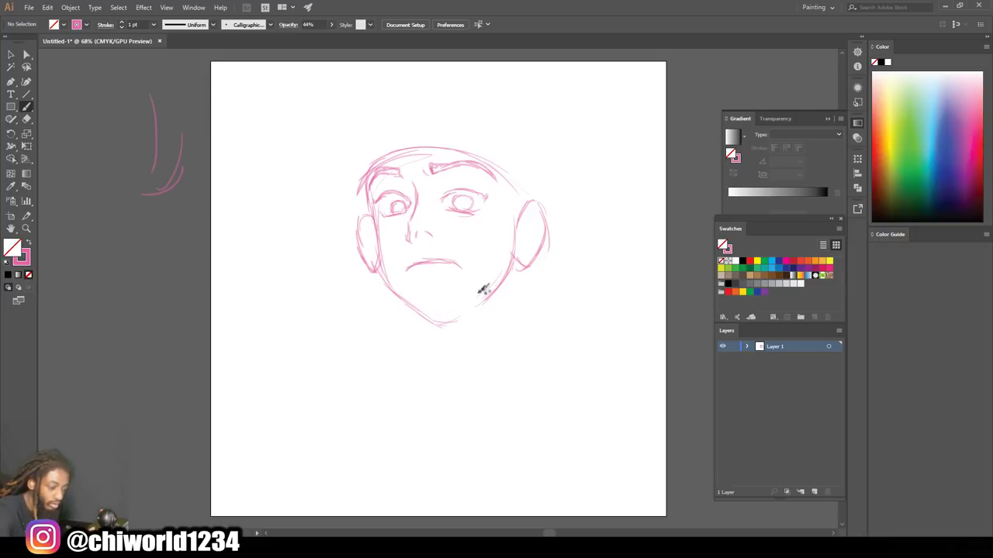
- Sketch a full beard around the mouth, along the jaw and below the chin, with a thin moustache
{"action": "left_click_drag", "start_coordinate": [503, 280], "coordinate": [470, 301]}
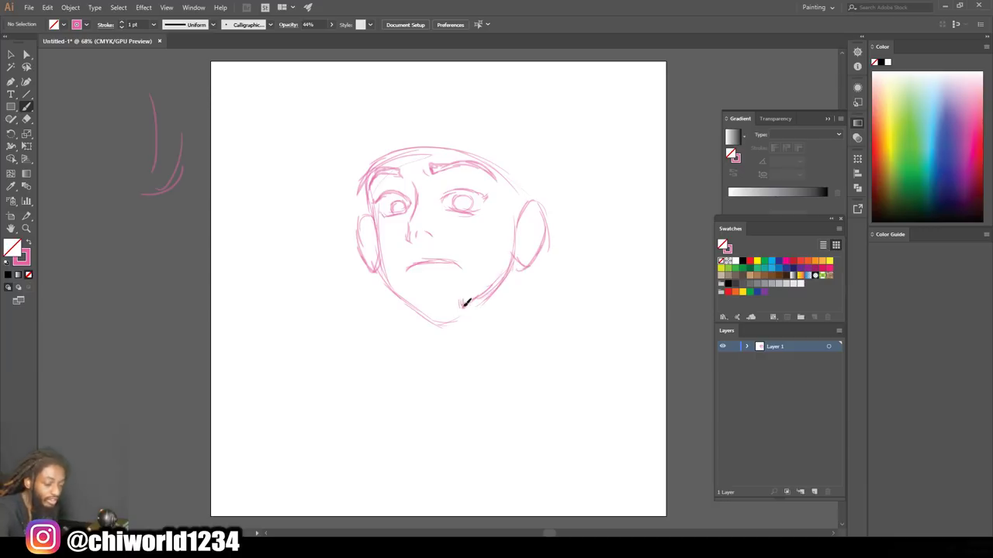
{"action": "mouse_move", "coordinate": [462, 296]}
{"action": "left_mouse_down"}
{"action": "mouse_move", "coordinate": [414, 302]}
{"action": "mouse_move", "coordinate": [404, 286]}
{"action": "mouse_move", "coordinate": [400, 298]}
{"action": "left_mouse_up"}
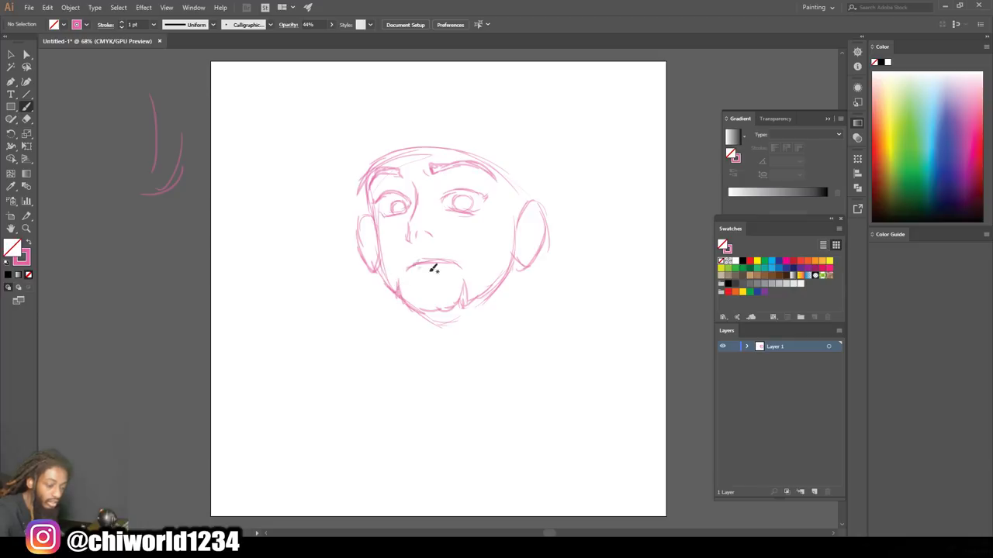
{"action": "left_click_drag", "start_coordinate": [512, 251], "coordinate": [502, 277]}
{"action": "mouse_move", "coordinate": [514, 214]}
{"action": "left_mouse_down"}
{"action": "mouse_move", "coordinate": [510, 285]}
{"action": "mouse_move", "coordinate": [486, 322]}
{"action": "mouse_move", "coordinate": [414, 351]}
{"action": "mouse_move", "coordinate": [430, 348]}
{"action": "mouse_move", "coordinate": [405, 338]}
{"action": "mouse_move", "coordinate": [394, 303]}
{"action": "left_mouse_up"}
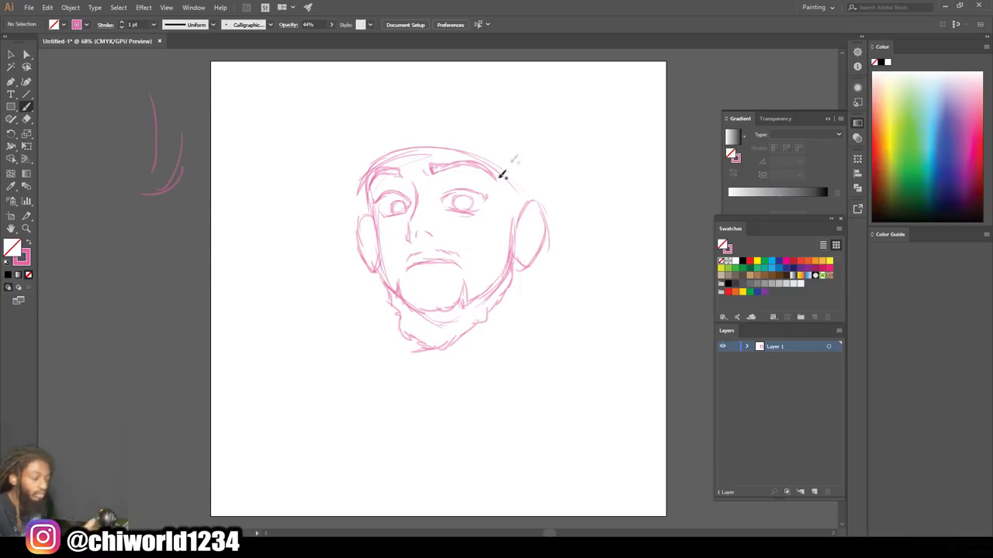
- Sketch the hairline at both temples down to the ears
{"action": "mouse_move", "coordinate": [520, 213]}
{"action": "left_mouse_down"}
{"action": "mouse_move", "coordinate": [503, 173]}
{"action": "mouse_move", "coordinate": [509, 211]}
{"action": "left_mouse_up"}
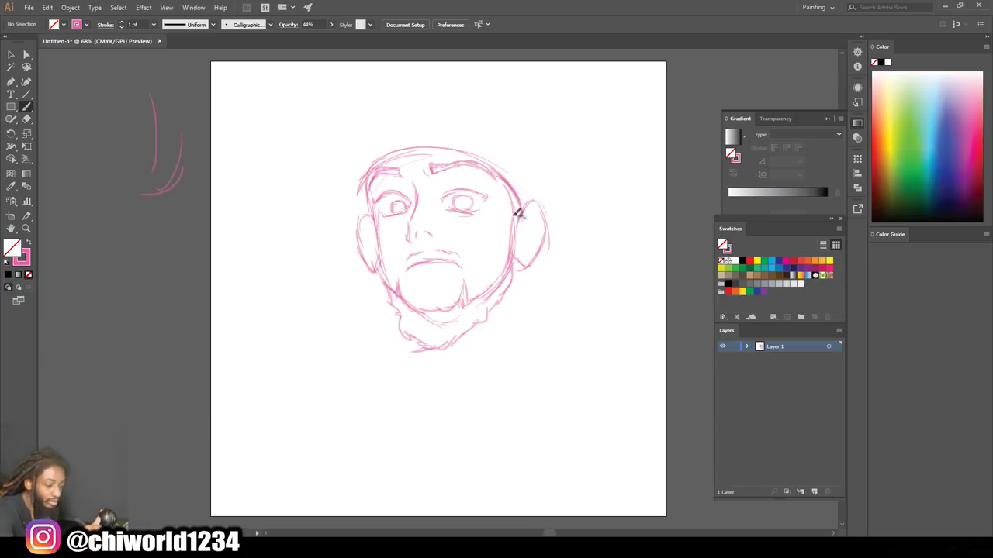
{"action": "mouse_move", "coordinate": [376, 214]}
{"action": "left_mouse_down"}
{"action": "mouse_move", "coordinate": [368, 183]}
{"action": "mouse_move", "coordinate": [362, 195]}
{"action": "left_mouse_up"}
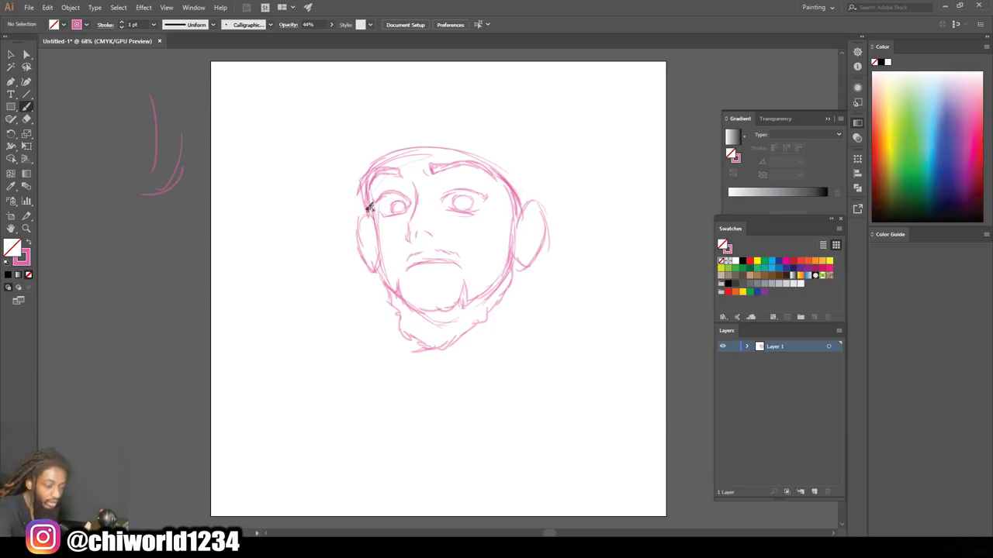
- Sketch a wide headband above the forehead with a rounded rectangular plate on its front, and inner folds in both ears
{"action": "left_click_drag", "start_coordinate": [530, 202], "coordinate": [536, 169]}
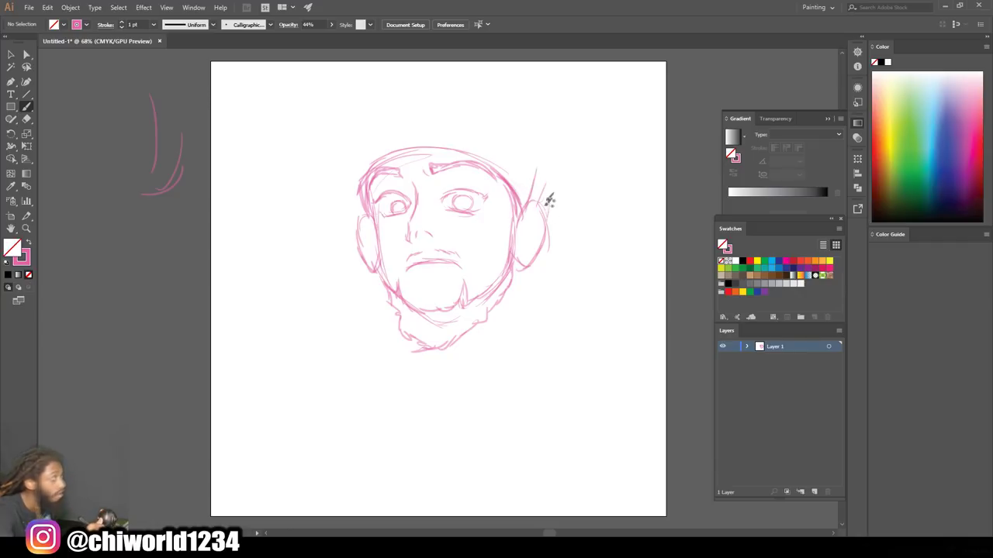
{"action": "left_click_drag", "start_coordinate": [546, 211], "coordinate": [535, 142]}
{"action": "left_click_drag", "start_coordinate": [549, 193], "coordinate": [488, 105]}
{"action": "left_click_drag", "start_coordinate": [535, 164], "coordinate": [453, 95]}
{"action": "mouse_move", "coordinate": [499, 120]}
{"action": "left_mouse_down"}
{"action": "mouse_move", "coordinate": [396, 96]}
{"action": "mouse_move", "coordinate": [351, 143]}
{"action": "left_mouse_up"}
{"action": "mouse_move", "coordinate": [364, 205]}
{"action": "left_mouse_down"}
{"action": "mouse_move", "coordinate": [351, 146]}
{"action": "mouse_move", "coordinate": [359, 179]}
{"action": "mouse_move", "coordinate": [359, 129]}
{"action": "left_mouse_up"}
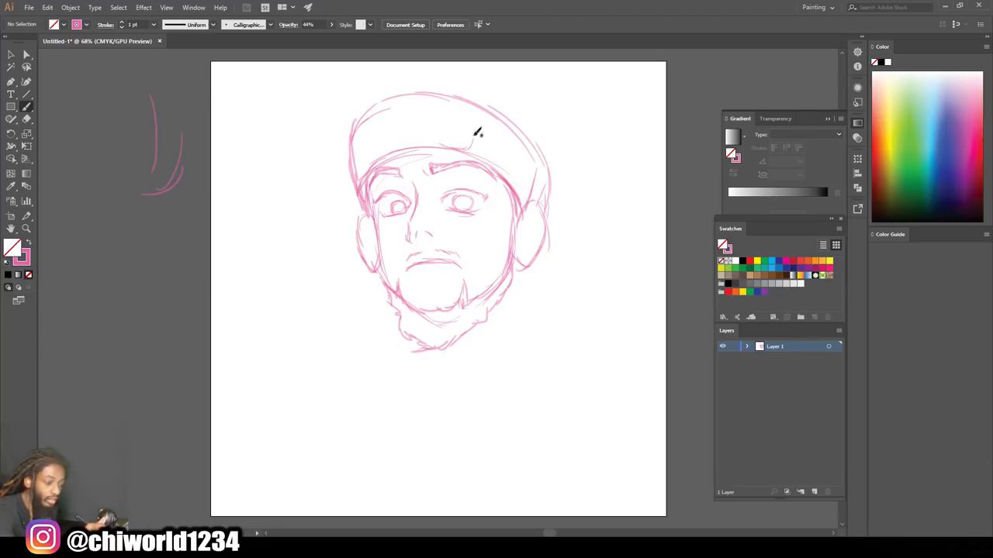
{"action": "mouse_move", "coordinate": [473, 143]}
{"action": "left_mouse_down"}
{"action": "mouse_move", "coordinate": [480, 116]}
{"action": "mouse_move", "coordinate": [478, 129]}
{"action": "mouse_move", "coordinate": [465, 102]}
{"action": "mouse_move", "coordinate": [473, 112]}
{"action": "mouse_move", "coordinate": [412, 102]}
{"action": "mouse_move", "coordinate": [380, 110]}
{"action": "mouse_move", "coordinate": [381, 145]}
{"action": "mouse_move", "coordinate": [447, 150]}
{"action": "mouse_move", "coordinate": [383, 155]}
{"action": "left_mouse_up"}
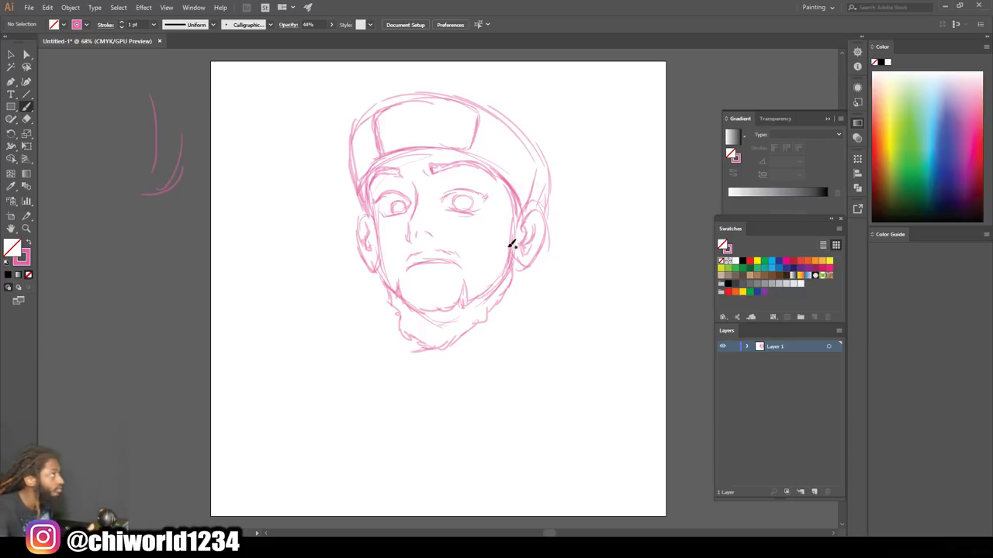
- Sketch the neck below the beard and a high open jacket collar around it with a zipper pull at the front
{"action": "left_click_drag", "start_coordinate": [499, 313], "coordinate": [497, 354]}
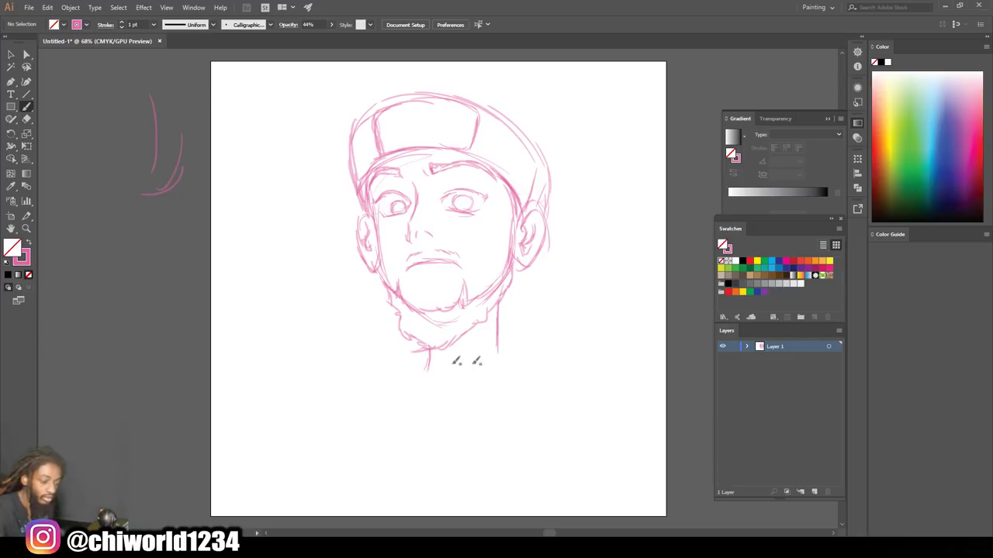
{"action": "mouse_move", "coordinate": [514, 356]}
{"action": "left_mouse_down"}
{"action": "mouse_move", "coordinate": [467, 357]}
{"action": "mouse_move", "coordinate": [446, 377]}
{"action": "mouse_move", "coordinate": [445, 425]}
{"action": "left_mouse_up"}
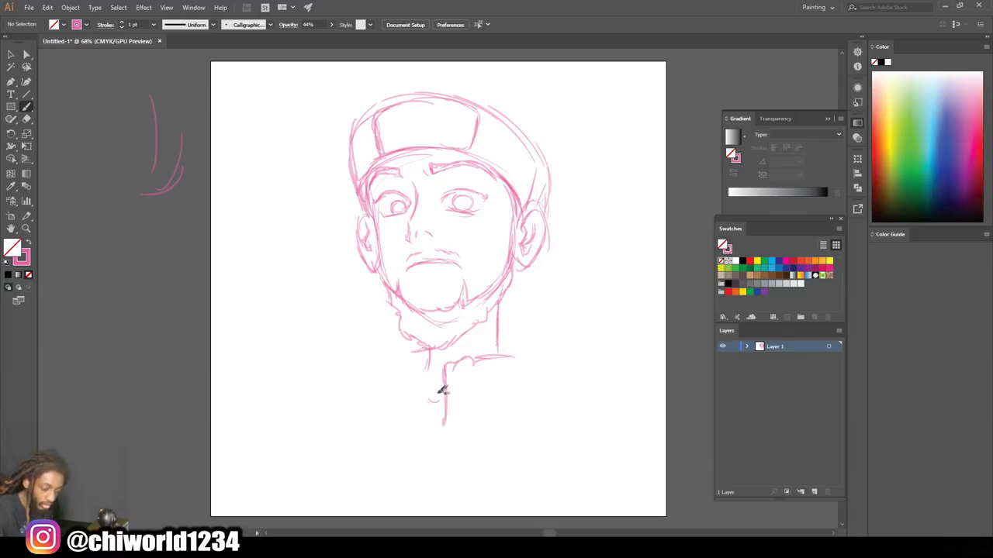
{"action": "mouse_move", "coordinate": [438, 371]}
{"action": "left_mouse_down"}
{"action": "mouse_move", "coordinate": [426, 395]}
{"action": "mouse_move", "coordinate": [445, 388]}
{"action": "left_mouse_up"}
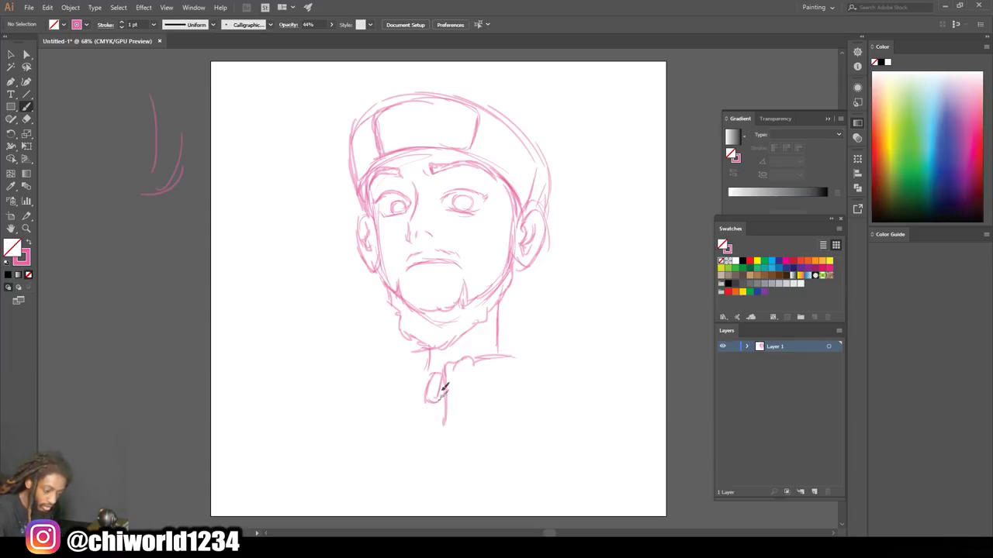
{"action": "left_click_drag", "start_coordinate": [440, 413], "coordinate": [438, 433]}
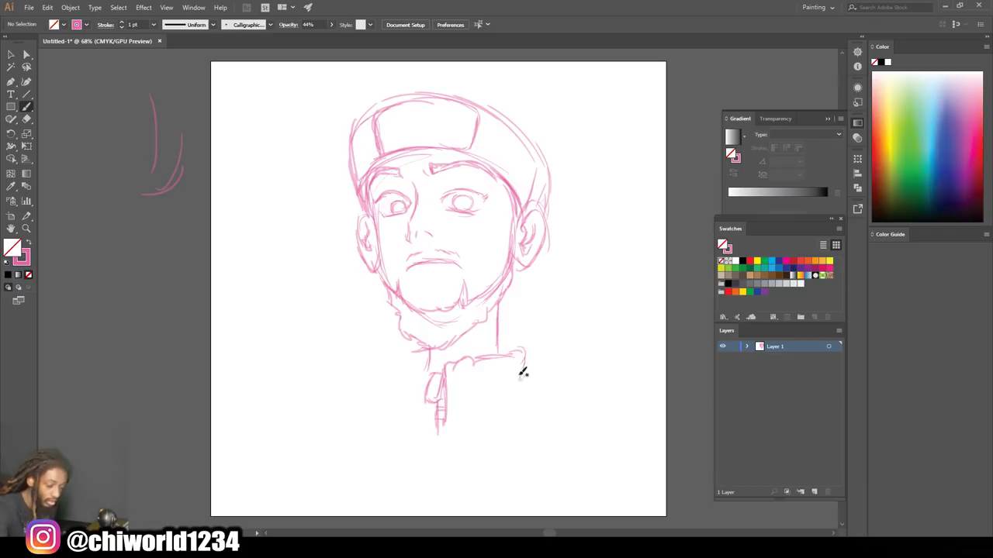
{"action": "mouse_move", "coordinate": [519, 397]}
{"action": "left_mouse_down"}
{"action": "mouse_move", "coordinate": [533, 403]}
{"action": "mouse_move", "coordinate": [497, 430]}
{"action": "left_mouse_up"}
{"action": "left_click_drag", "start_coordinate": [434, 369], "coordinate": [407, 358]}
{"action": "mouse_move", "coordinate": [401, 359]}
{"action": "left_mouse_down"}
{"action": "mouse_move", "coordinate": [433, 348]}
{"action": "mouse_move", "coordinate": [526, 352]}
{"action": "left_mouse_up"}
{"action": "mouse_move", "coordinate": [393, 357]}
{"action": "left_mouse_down"}
{"action": "mouse_move", "coordinate": [398, 404]}
{"action": "mouse_move", "coordinate": [480, 438]}
{"action": "mouse_move", "coordinate": [530, 427]}
{"action": "mouse_move", "coordinate": [445, 443]}
{"action": "mouse_move", "coordinate": [432, 515]}
{"action": "left_mouse_up"}
- Sketch the jacket body below the collar: the front zipper line, both shoulders and sleeves, and a line along the artboard's bottom edge
{"action": "left_click_drag", "start_coordinate": [440, 425], "coordinate": [422, 515]}
{"action": "mouse_move", "coordinate": [532, 405]}
{"action": "left_mouse_down"}
{"action": "mouse_move", "coordinate": [611, 419]}
{"action": "mouse_move", "coordinate": [620, 515]}
{"action": "left_mouse_up"}
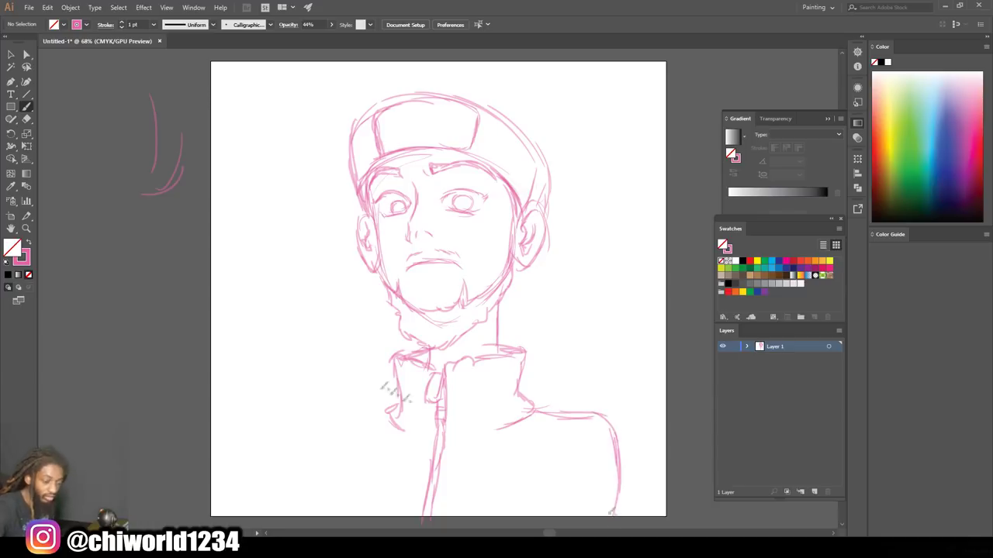
{"action": "mouse_move", "coordinate": [394, 410]}
{"action": "left_mouse_down"}
{"action": "mouse_move", "coordinate": [347, 408]}
{"action": "mouse_move", "coordinate": [316, 451]}
{"action": "left_mouse_up"}
{"action": "left_click_drag", "start_coordinate": [340, 434], "coordinate": [314, 492]}
{"action": "left_click_drag", "start_coordinate": [403, 400], "coordinate": [298, 418]}
{"action": "left_click_drag", "start_coordinate": [318, 420], "coordinate": [302, 510]}
{"action": "left_click_drag", "start_coordinate": [327, 462], "coordinate": [311, 504]}
{"action": "mouse_move", "coordinate": [526, 385]}
{"action": "left_mouse_down"}
{"action": "mouse_move", "coordinate": [629, 460]}
{"action": "mouse_move", "coordinate": [509, 517]}
{"action": "mouse_move", "coordinate": [298, 526]}
{"action": "left_mouse_up"}
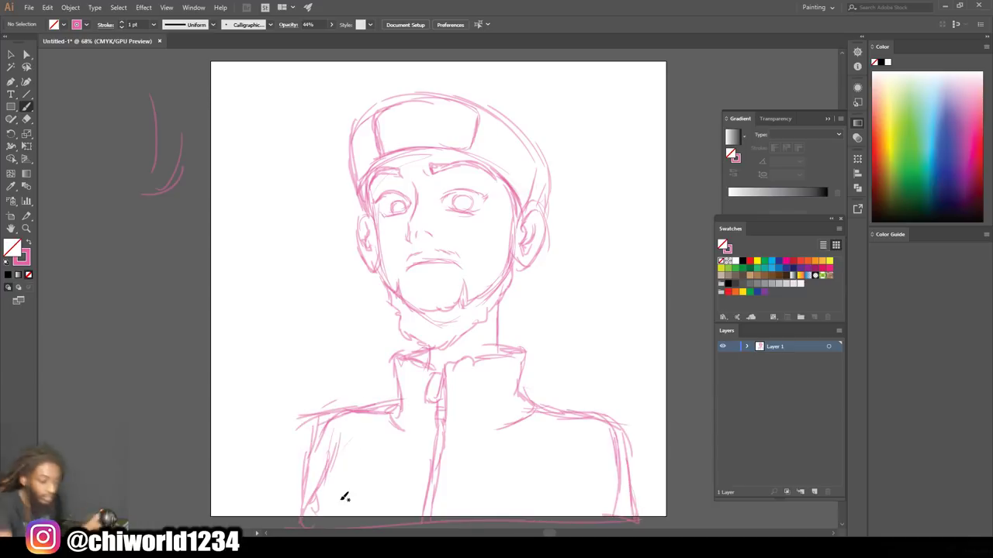
- Scale the whole figure sketch down to about 13.2 × 15.4 in, leaving out the test strokes, and shift it slightly right
{"action": "left_click", "coordinate": [11, 55]}
{"action": "left_click_drag", "start_coordinate": [232, 78], "coordinate": [722, 532]}
{"action": "scroll", "coordinate": [644, 233], "scroll_direction": "up", "scroll_amount": 5}
{"action": "left_click_drag", "start_coordinate": [645, 106], "coordinate": [620, 152]}
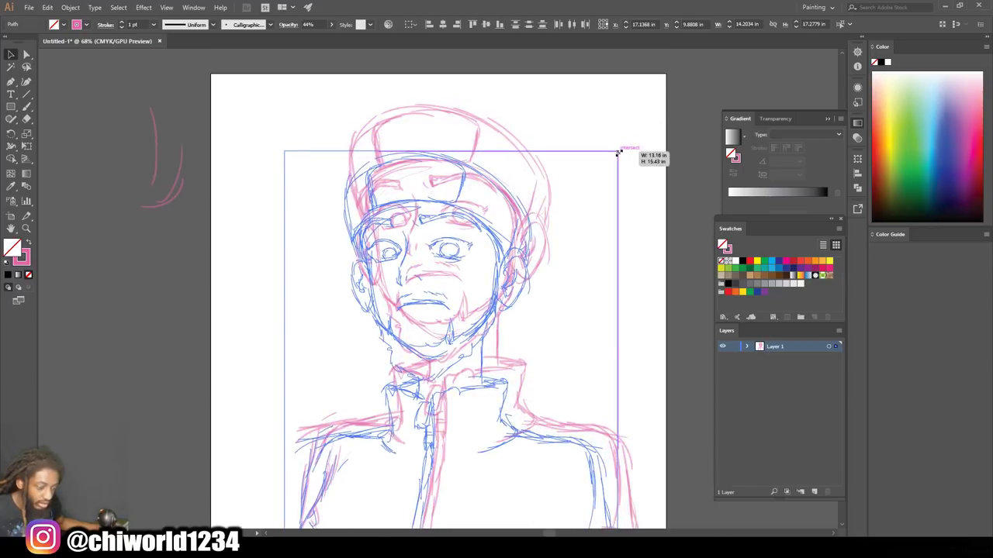
{"action": "scroll", "coordinate": [474, 219], "scroll_direction": "down", "scroll_amount": 2}
{"action": "left_click_drag", "start_coordinate": [474, 220], "coordinate": [480, 220]}
{"action": "left_click", "coordinate": [166, 232]}
- Paint loose dreadlocks hanging beside both temples and sweeping over the headband in large loops toward the right
{"action": "left_click", "coordinate": [27, 108]}
{"action": "mouse_move", "coordinate": [534, 201]}
{"action": "left_mouse_down"}
{"action": "mouse_move", "coordinate": [525, 164]}
{"action": "mouse_move", "coordinate": [541, 270]}
{"action": "left_mouse_up"}
{"action": "scroll", "coordinate": [527, 151], "scroll_direction": "down", "scroll_amount": 1}
{"action": "left_click_drag", "start_coordinate": [496, 141], "coordinate": [538, 273]}
{"action": "left_click_drag", "start_coordinate": [470, 114], "coordinate": [524, 208]}
{"action": "mouse_move", "coordinate": [541, 165]}
{"action": "left_mouse_down"}
{"action": "mouse_move", "coordinate": [617, 138]}
{"action": "mouse_move", "coordinate": [547, 109]}
{"action": "left_mouse_up"}
{"action": "mouse_move", "coordinate": [547, 109]}
{"action": "left_mouse_down"}
{"action": "mouse_move", "coordinate": [574, 95]}
{"action": "mouse_move", "coordinate": [509, 64]}
{"action": "left_mouse_up"}
{"action": "mouse_move", "coordinate": [532, 63]}
{"action": "left_mouse_down"}
{"action": "mouse_move", "coordinate": [479, 92]}
{"action": "mouse_move", "coordinate": [384, 79]}
{"action": "mouse_move", "coordinate": [319, 210]}
{"action": "left_mouse_up"}
{"action": "mouse_move", "coordinate": [320, 209]}
{"action": "left_mouse_down"}
{"action": "mouse_move", "coordinate": [370, 138]}
{"action": "mouse_move", "coordinate": [371, 69]}
{"action": "left_mouse_up"}
{"action": "left_click_drag", "start_coordinate": [457, 70], "coordinate": [356, 44]}
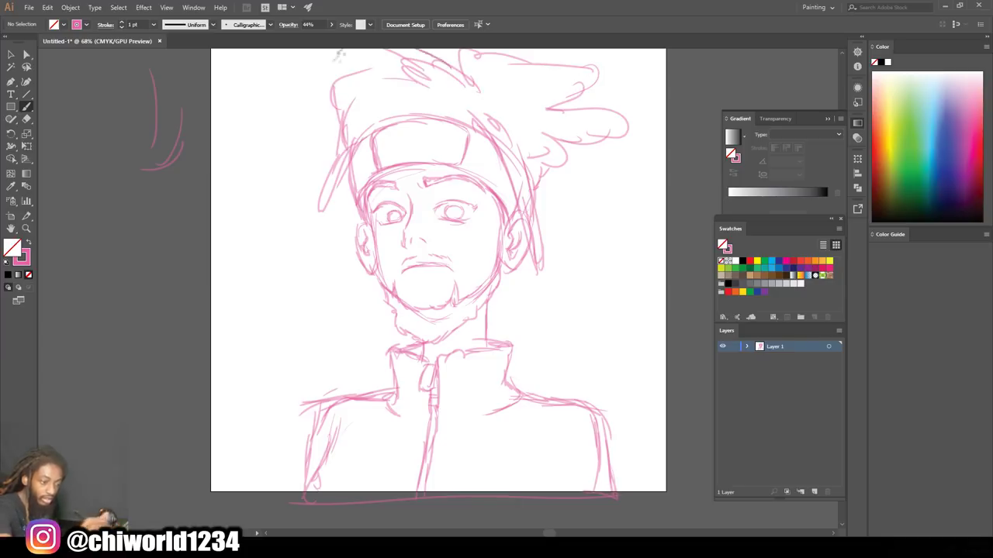
- Add more dreadlocks across the crown and long strands hanging down on the right side of the head
{"action": "scroll", "coordinate": [339, 106], "scroll_direction": "up", "scroll_amount": 1}
{"action": "left_click_drag", "start_coordinate": [594, 165], "coordinate": [569, 179]}
{"action": "mouse_move", "coordinate": [582, 128]}
{"action": "left_mouse_down"}
{"action": "mouse_move", "coordinate": [559, 91]}
{"action": "mouse_move", "coordinate": [466, 49]}
{"action": "left_mouse_up"}
{"action": "left_click_drag", "start_coordinate": [439, 62], "coordinate": [386, 58]}
{"action": "mouse_move", "coordinate": [402, 72]}
{"action": "left_mouse_down"}
{"action": "mouse_move", "coordinate": [326, 75]}
{"action": "mouse_move", "coordinate": [383, 92]}
{"action": "left_mouse_up"}
{"action": "mouse_move", "coordinate": [568, 169]}
{"action": "left_mouse_down"}
{"action": "mouse_move", "coordinate": [538, 209]}
{"action": "mouse_move", "coordinate": [572, 209]}
{"action": "left_mouse_up"}
{"action": "mouse_move", "coordinate": [387, 105]}
{"action": "left_mouse_down"}
{"action": "mouse_move", "coordinate": [541, 149]}
{"action": "mouse_move", "coordinate": [356, 128]}
{"action": "left_mouse_up"}
{"action": "left_click_drag", "start_coordinate": [411, 93], "coordinate": [334, 129]}
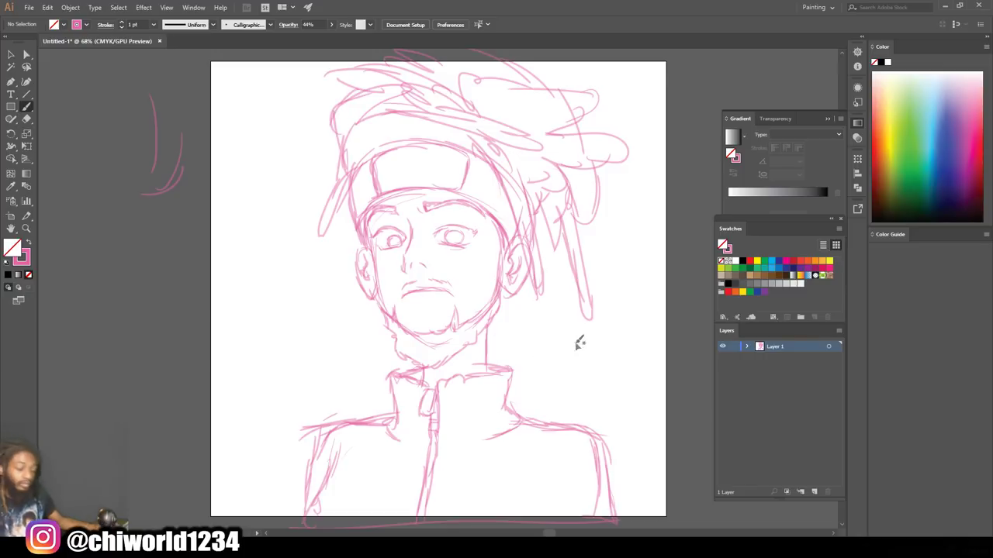
- Sketch a spiral leaf emblem in the middle of the headband plate
{"action": "key", "text": "ctrl+minus"}
{"action": "key", "text": "ctrl+plus"}
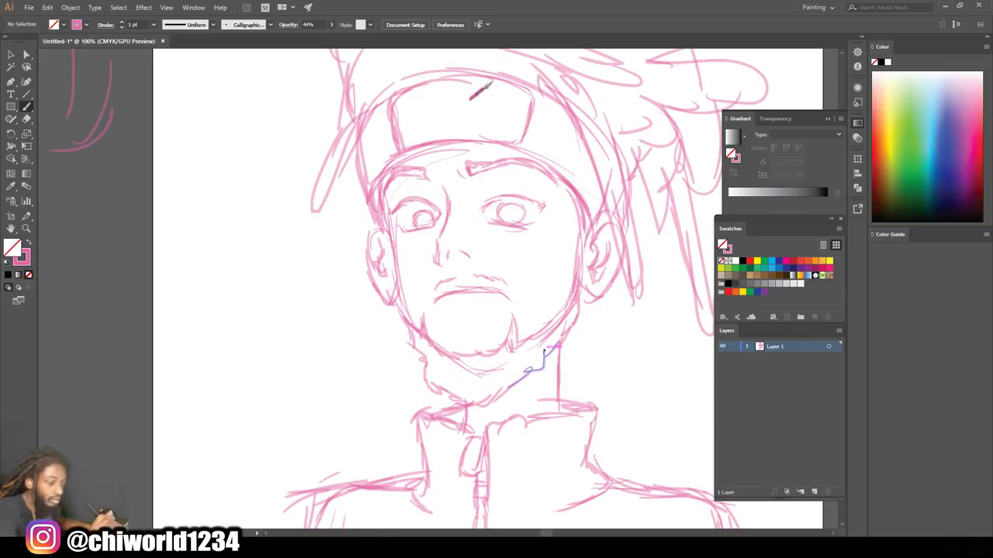
{"action": "mouse_move", "coordinate": [448, 95]}
{"action": "left_mouse_down"}
{"action": "mouse_move", "coordinate": [462, 105]}
{"action": "mouse_move", "coordinate": [436, 109]}
{"action": "left_mouse_up"}
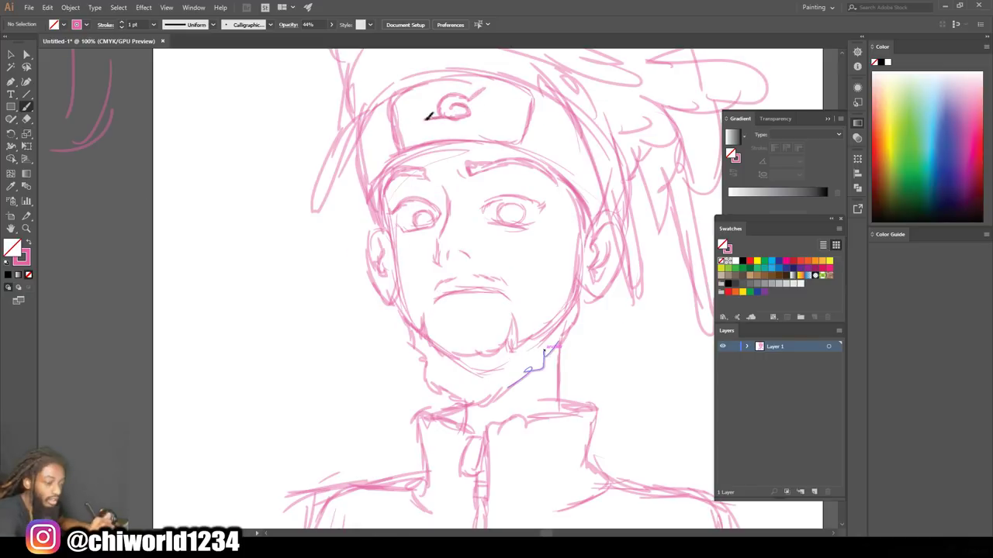
- Sketch the curved lower seam of the collar and fill the collar with vertical ribbing lines
{"action": "scroll", "coordinate": [439, 210], "scroll_direction": "down", "scroll_amount": 2}
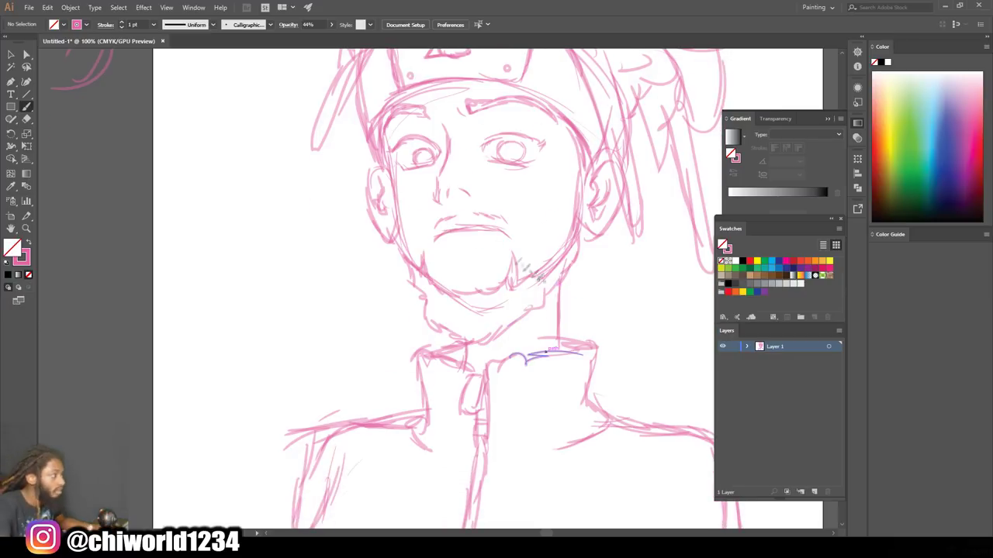
{"action": "left_click_drag", "start_coordinate": [561, 448], "coordinate": [505, 456]}
{"action": "left_click_drag", "start_coordinate": [476, 456], "coordinate": [437, 452]}
{"action": "left_click_drag", "start_coordinate": [505, 438], "coordinate": [504, 346]}
{"action": "mouse_move", "coordinate": [521, 439]}
{"action": "left_mouse_down"}
{"action": "mouse_move", "coordinate": [525, 345]}
{"action": "mouse_move", "coordinate": [547, 340]}
{"action": "left_mouse_up"}
{"action": "mouse_move", "coordinate": [556, 439]}
{"action": "left_mouse_down"}
{"action": "mouse_move", "coordinate": [565, 341]}
{"action": "mouse_move", "coordinate": [583, 342]}
{"action": "left_mouse_up"}
{"action": "mouse_move", "coordinate": [447, 439]}
{"action": "left_mouse_down"}
{"action": "mouse_move", "coordinate": [449, 362]}
{"action": "mouse_move", "coordinate": [432, 349]}
{"action": "left_mouse_up"}
{"action": "scroll", "coordinate": [467, 473], "scroll_direction": "down", "scroll_amount": 1}
- Paint a pupil inside each iris and whisker marks on both cheeks
{"action": "scroll", "coordinate": [453, 341], "scroll_direction": "up", "scroll_amount": 3}
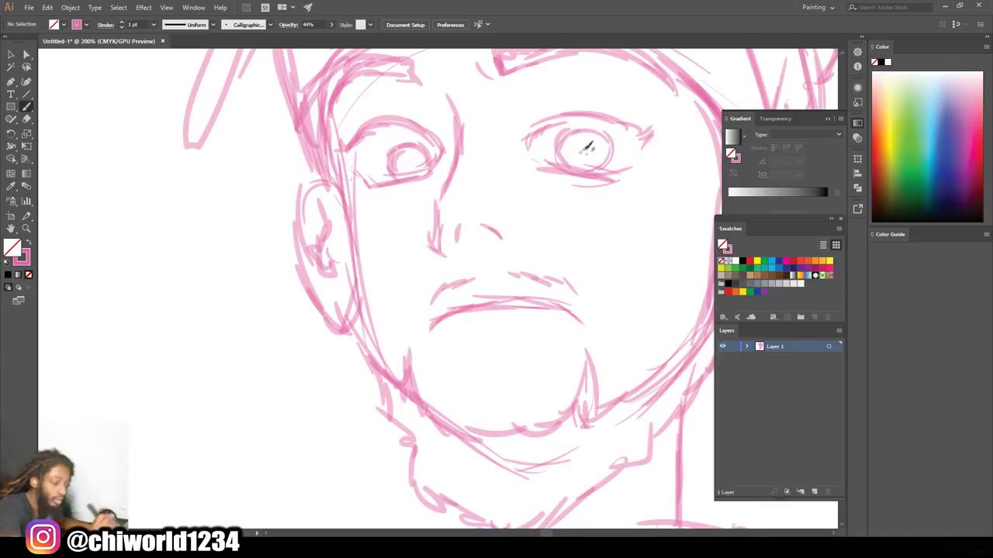
{"action": "mouse_move", "coordinate": [587, 144]}
{"action": "left_mouse_down"}
{"action": "mouse_move", "coordinate": [594, 151]}
{"action": "mouse_move", "coordinate": [585, 149]}
{"action": "left_mouse_up"}
{"action": "left_click_drag", "start_coordinate": [411, 198], "coordinate": [406, 239]}
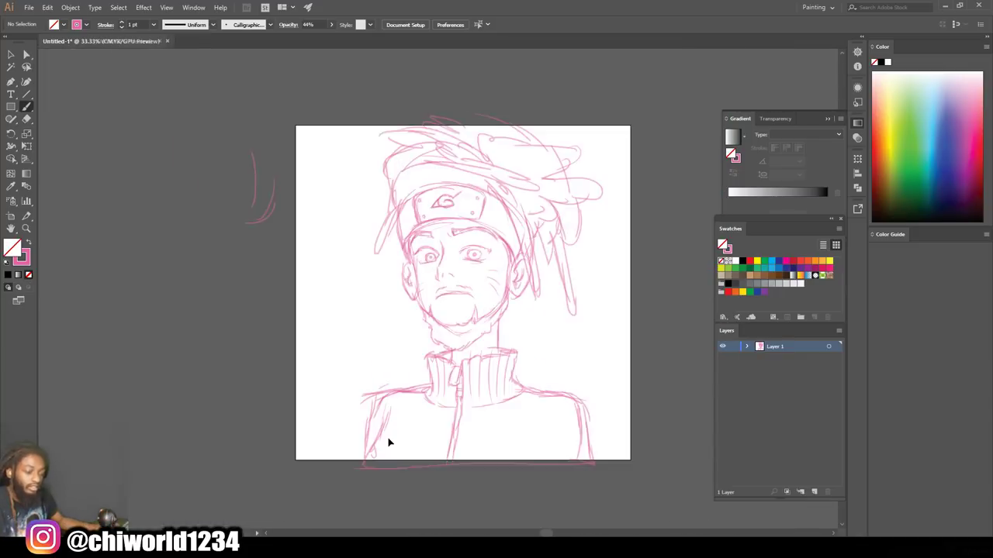
- Lock the sketch layer and add a new layer above it for the inking
{"action": "key", "text": "ctrl+plus"}
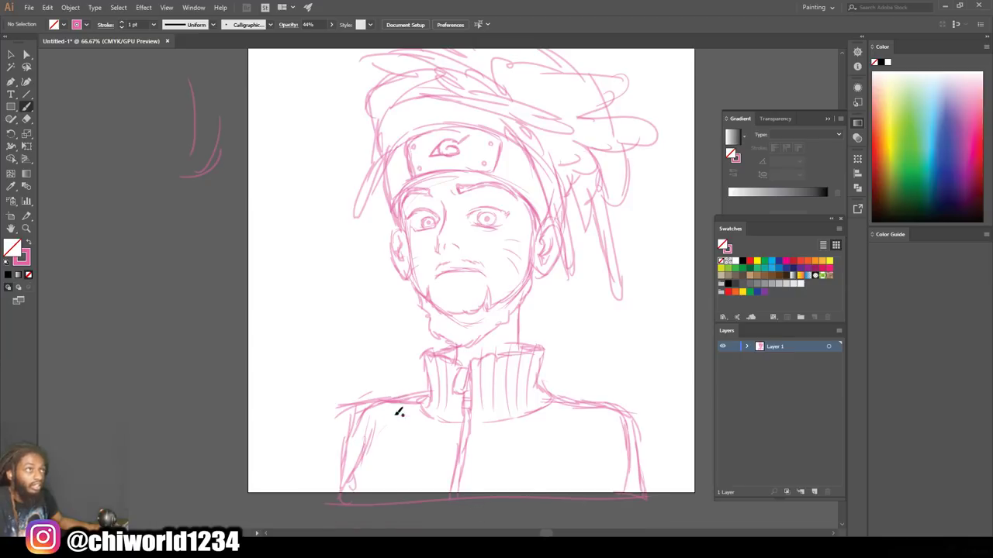
{"action": "left_click", "coordinate": [732, 347]}
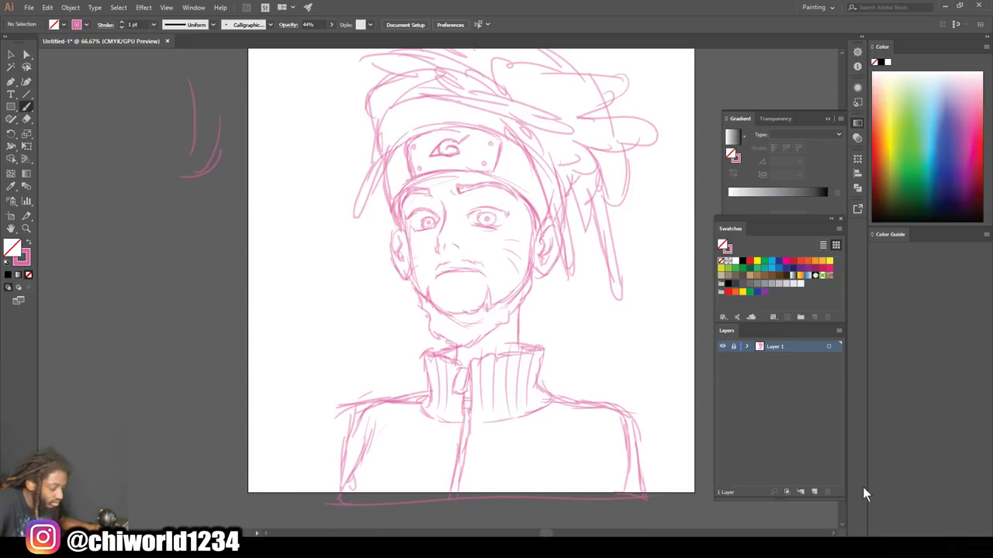
{"action": "left_click", "coordinate": [814, 492]}
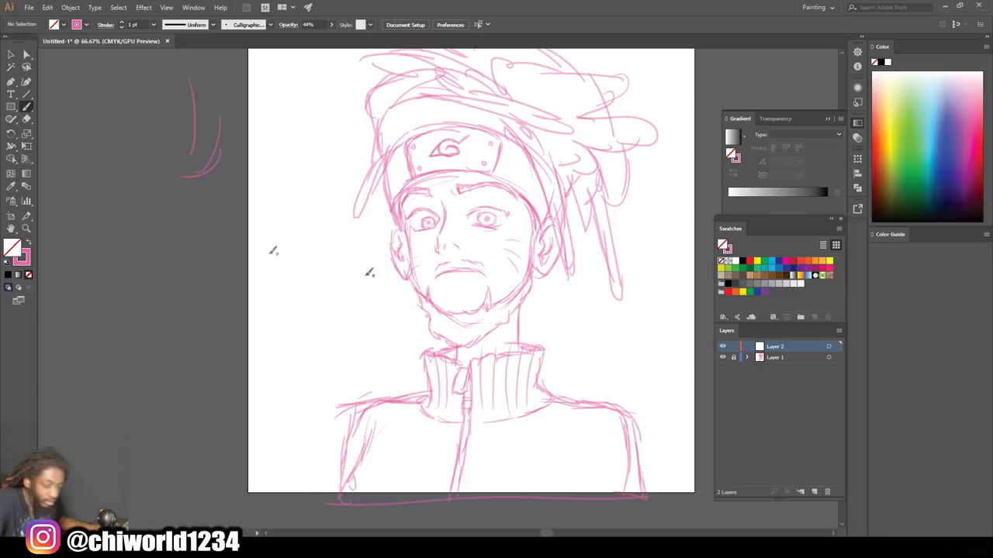
- Set the brush stroke colour to black (000000) and the stroke weight to 0.75 pt
{"action": "double_click", "coordinate": [26, 257]}
{"action": "left_click", "coordinate": [623, 422]}
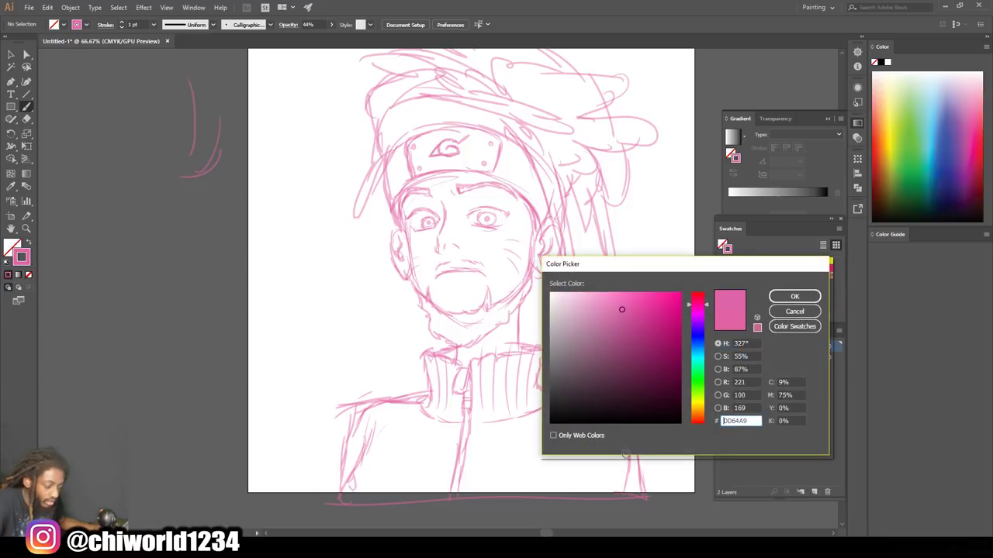
{"action": "left_click_drag", "start_coordinate": [665, 400], "coordinate": [670, 433]}
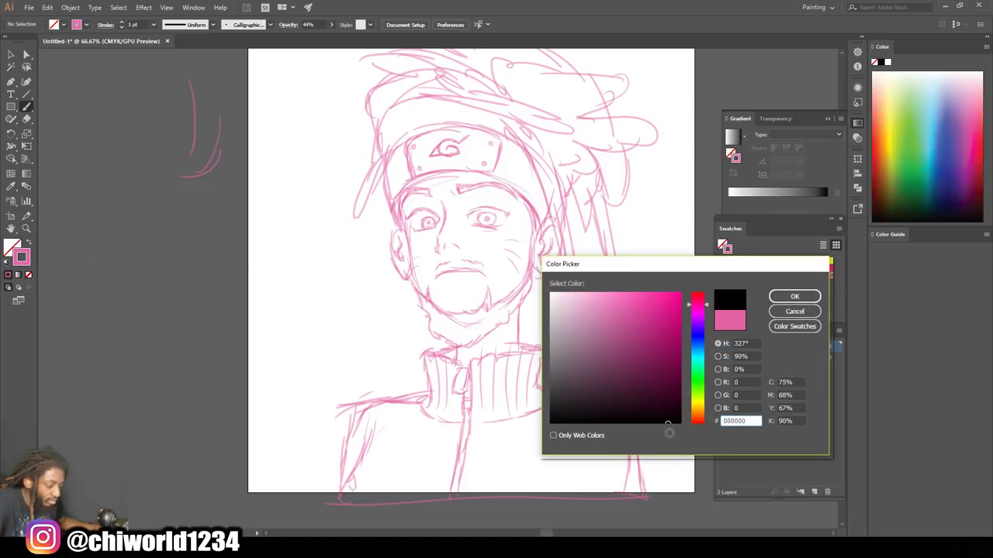
{"action": "left_click", "coordinate": [789, 300]}
{"action": "key", "text": "ctrl+1"}
{"action": "key", "text": "ctrl+equal"}
{"action": "key", "text": "ctrl+equal"}
{"action": "scroll", "coordinate": [657, 295], "scroll_direction": "up", "scroll_amount": 3}
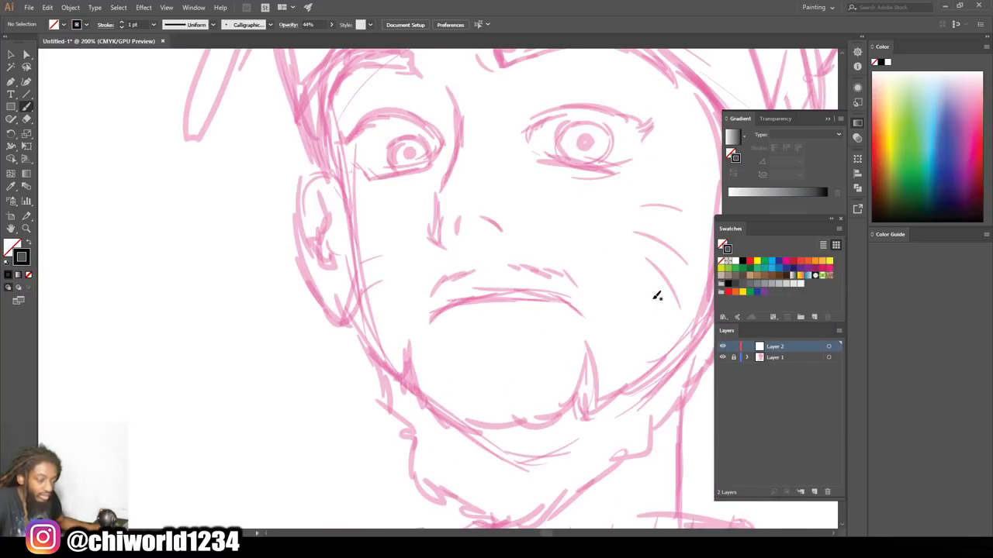
{"action": "left_click", "coordinate": [154, 29]}
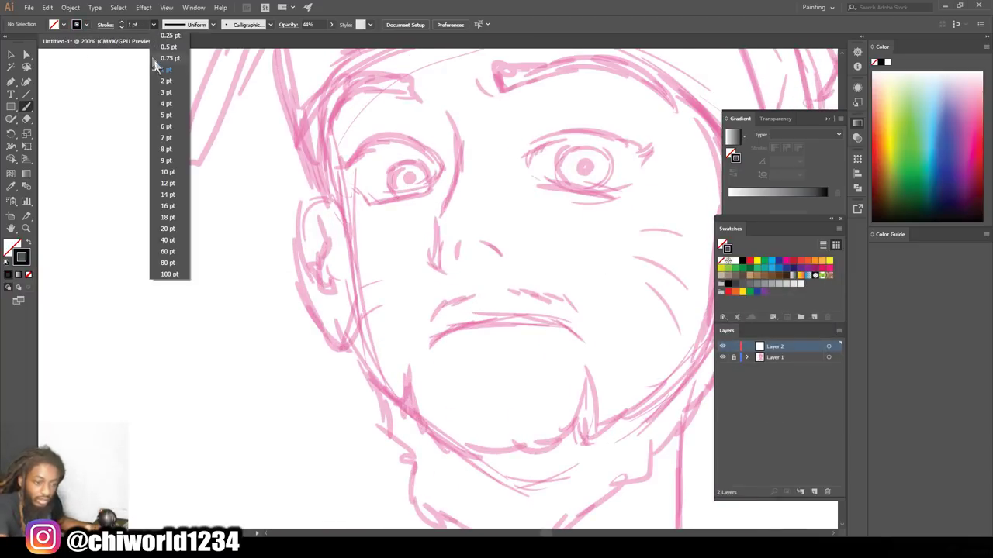
{"action": "left_click", "coordinate": [164, 61]}
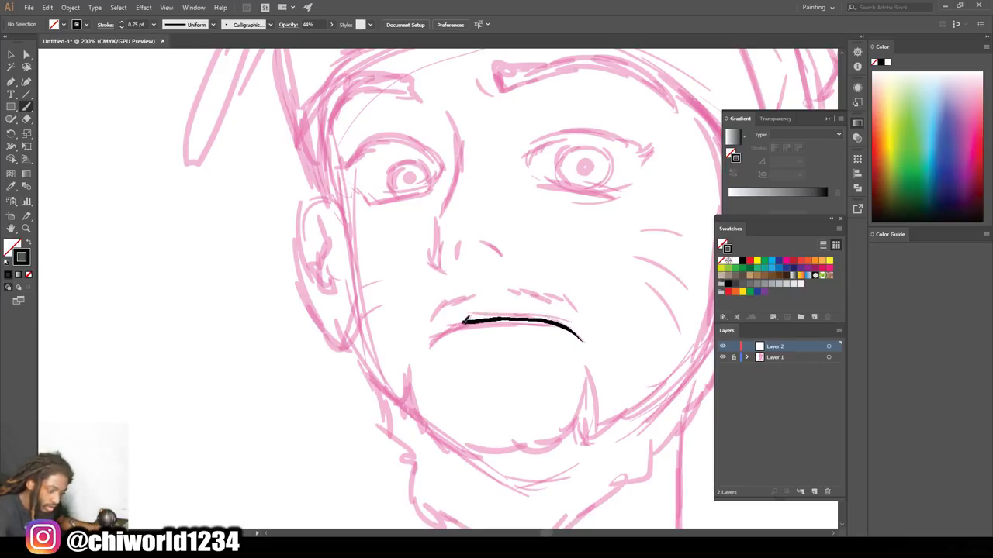
- Try a mouth line, undo it, and raise the brush opacity to 100%
{"action": "left_click_drag", "start_coordinate": [430, 345], "coordinate": [429, 346]}
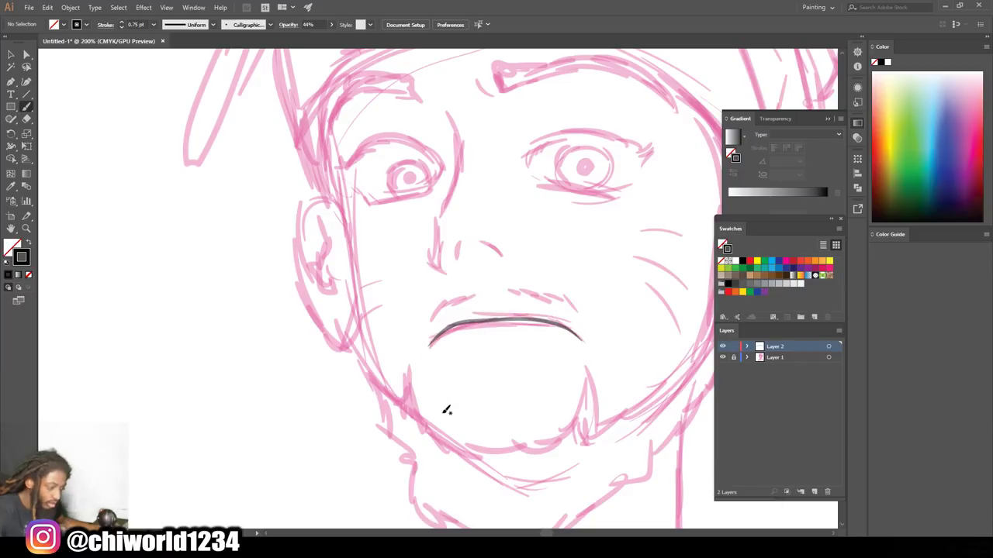
{"action": "key", "text": "ctrl+z"}
{"action": "left_click_drag", "start_coordinate": [332, 24], "coordinate": [357, 44]}
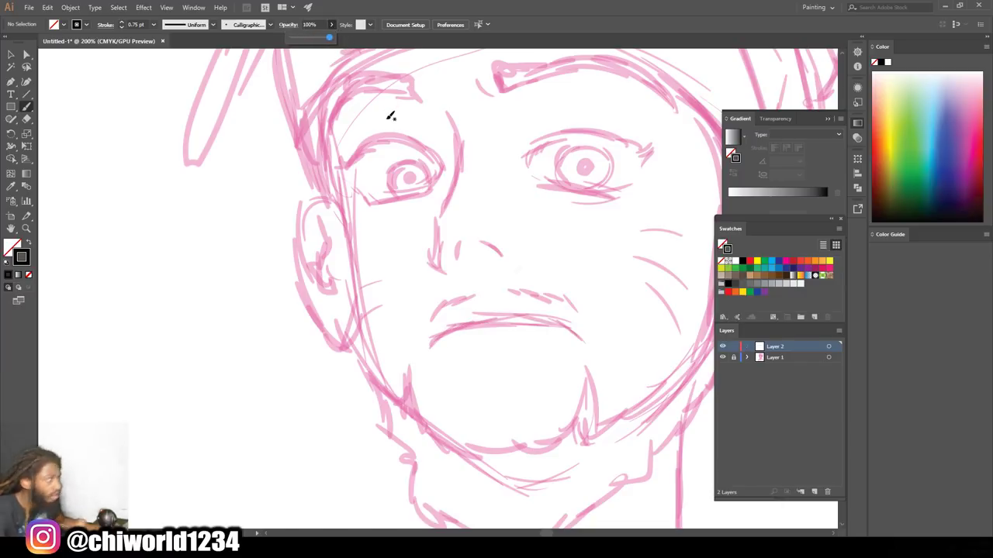
- Ink the mouth with an upper and a lower curved line meeting at both corners
{"action": "left_click_drag", "start_coordinate": [430, 346], "coordinate": [434, 341]}
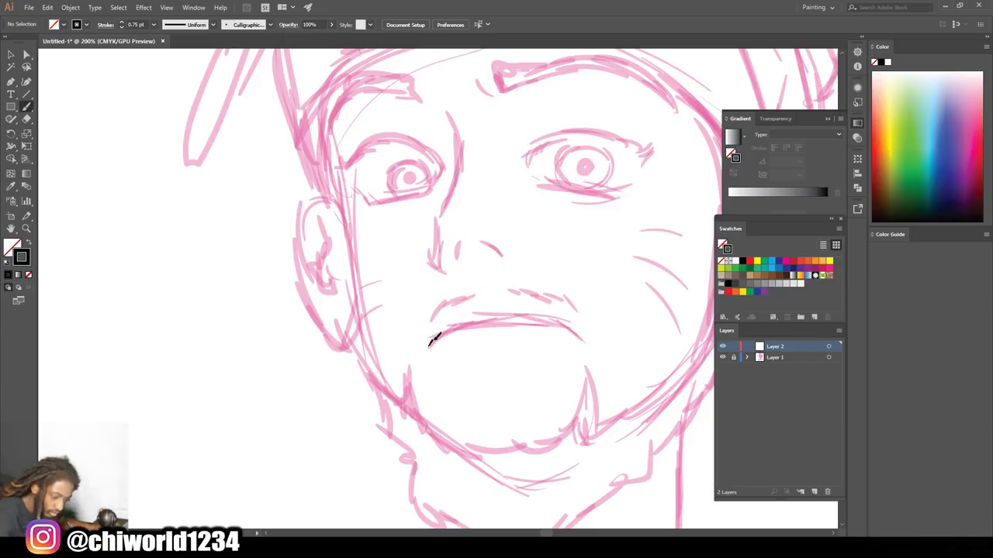
{"action": "left_click_drag", "start_coordinate": [492, 318], "coordinate": [541, 315]}
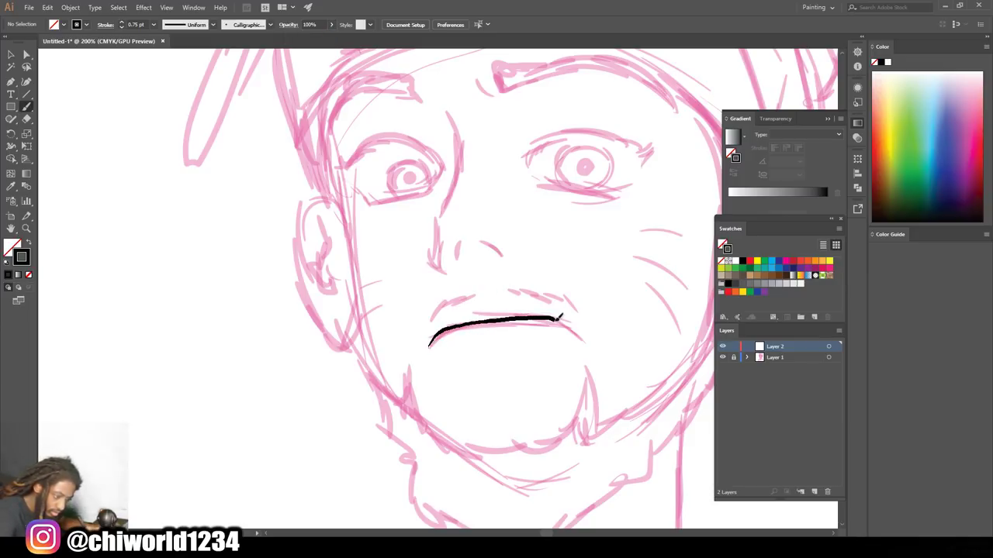
{"action": "left_click_drag", "start_coordinate": [588, 339], "coordinate": [586, 339]}
{"action": "left_click_drag", "start_coordinate": [438, 332], "coordinate": [479, 328]}
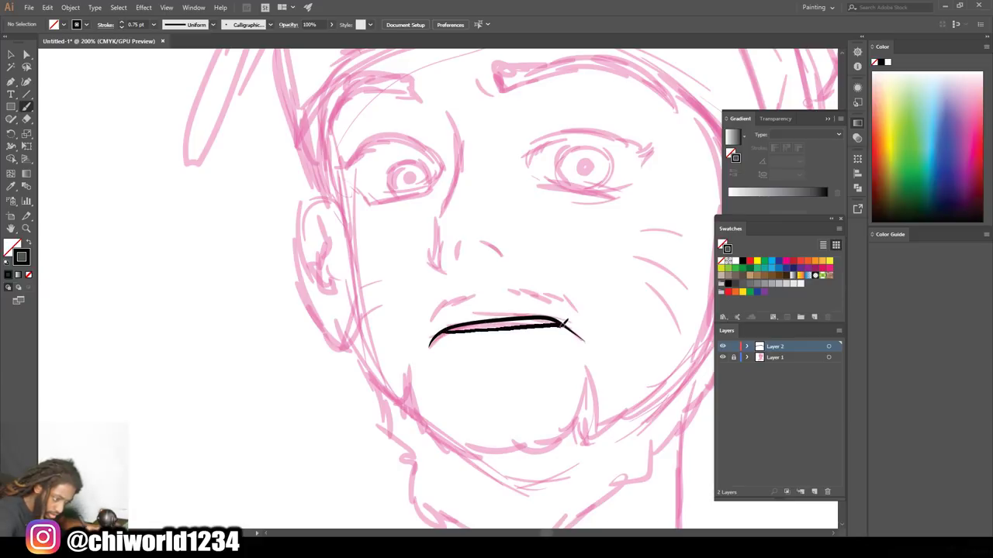
{"action": "left_click_drag", "start_coordinate": [577, 330], "coordinate": [584, 338]}
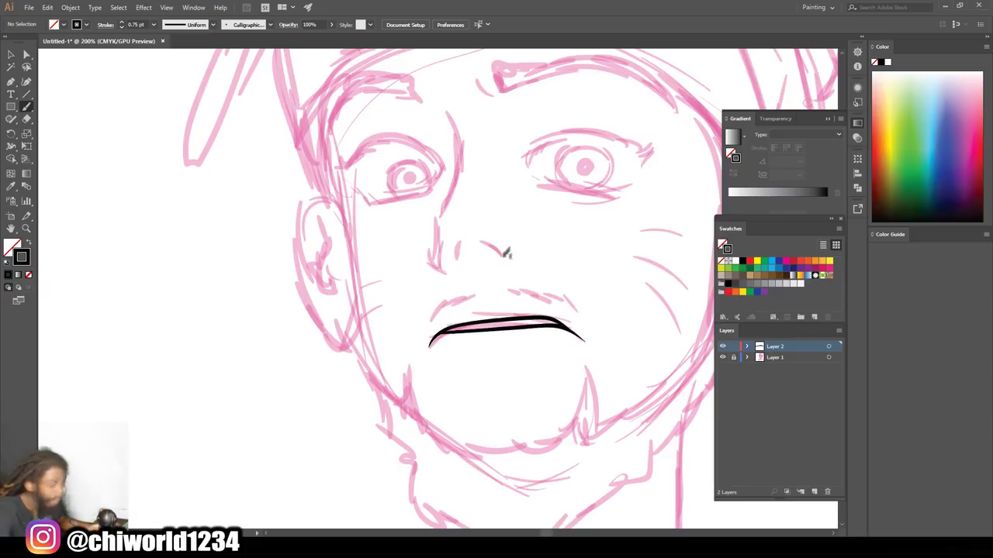
- Ink a short crease below the mouth and both halves of the moustache with short hair strokes
{"action": "left_click_drag", "start_coordinate": [524, 353], "coordinate": [465, 358]}
{"action": "left_click_drag", "start_coordinate": [479, 293], "coordinate": [421, 331]}
{"action": "mouse_move", "coordinate": [591, 325]}
{"action": "left_mouse_down"}
{"action": "mouse_move", "coordinate": [570, 302]}
{"action": "mouse_move", "coordinate": [509, 291]}
{"action": "left_mouse_up"}
- Ink the nose over the sketch: the bridge, both nostrils and the curve under the tip
{"action": "mouse_move", "coordinate": [500, 255]}
{"action": "left_mouse_down"}
{"action": "mouse_move", "coordinate": [481, 244]}
{"action": "mouse_move", "coordinate": [453, 248]}
{"action": "mouse_move", "coordinate": [437, 226]}
{"action": "mouse_move", "coordinate": [458, 164]}
{"action": "mouse_move", "coordinate": [439, 111]}
{"action": "left_mouse_up"}
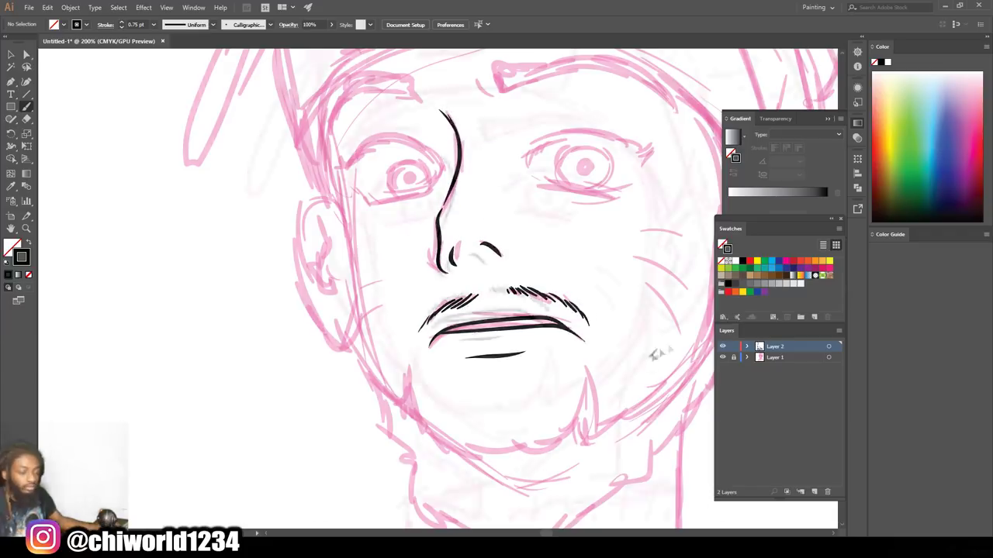
{"action": "key", "text": "ctrl+plus"}
{"action": "left_click_drag", "start_coordinate": [491, 329], "coordinate": [532, 312]}
- Ink thick upper lid lines over both eyes, with pointed wings at the outer corners
{"action": "mouse_move", "coordinate": [259, 175]}
{"action": "left_mouse_down"}
{"action": "mouse_move", "coordinate": [312, 138]}
{"action": "mouse_move", "coordinate": [404, 171]}
{"action": "mouse_move", "coordinate": [554, 117]}
{"action": "mouse_move", "coordinate": [659, 152]}
{"action": "mouse_move", "coordinate": [634, 183]}
{"action": "mouse_move", "coordinate": [603, 129]}
{"action": "left_mouse_up"}
{"action": "key", "text": "ctrl+minus"}
{"action": "key", "text": "ctrl+plus"}
{"action": "left_click_drag", "start_coordinate": [633, 183], "coordinate": [660, 152]}
{"action": "mouse_move", "coordinate": [207, 186]}
{"action": "left_mouse_down"}
{"action": "mouse_move", "coordinate": [187, 178]}
{"action": "mouse_move", "coordinate": [213, 197]}
{"action": "mouse_move", "coordinate": [312, 224]}
{"action": "mouse_move", "coordinate": [332, 163]}
{"action": "left_mouse_up"}
- Set the stroke weight to 0.5 pt and ink the lower lid of the left-hand eye
{"action": "left_click", "coordinate": [153, 24]}
{"action": "left_click", "coordinate": [166, 49]}
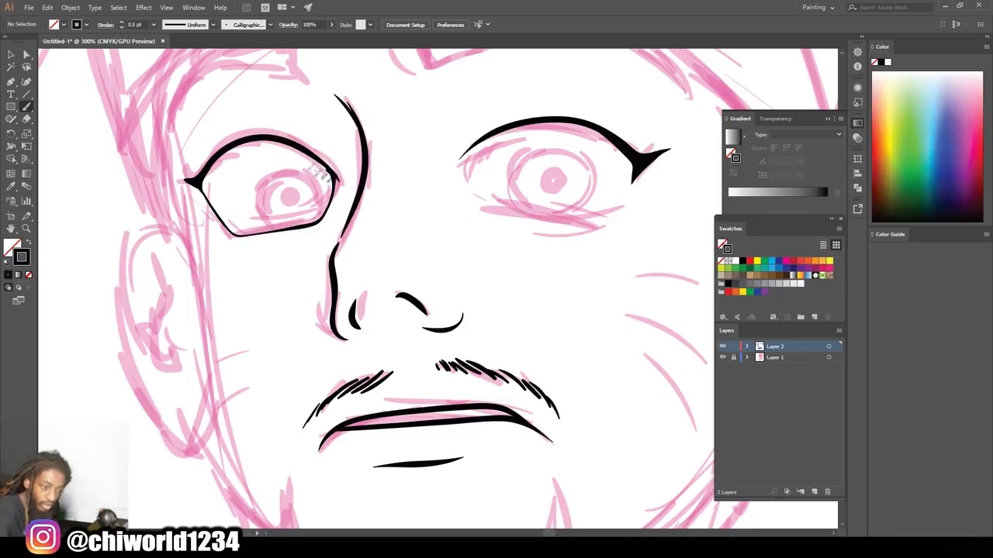
- Try an angular lower lid line on the right-hand eye and undo it
{"action": "mouse_move", "coordinate": [467, 150]}
{"action": "left_mouse_down"}
{"action": "mouse_move", "coordinate": [475, 185]}
{"action": "mouse_move", "coordinate": [593, 221]}
{"action": "mouse_move", "coordinate": [635, 169]}
{"action": "left_mouse_up"}
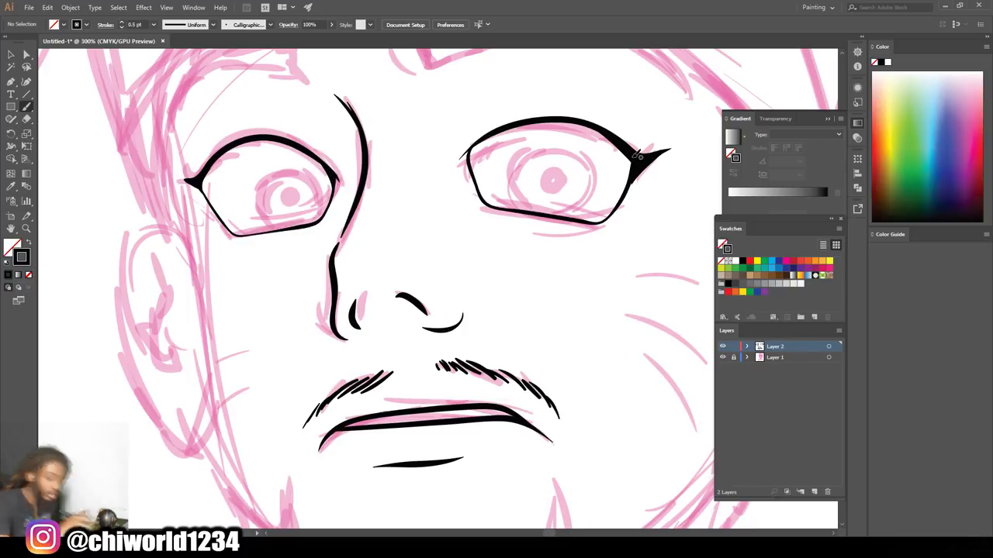
{"action": "key", "text": "ctrl+minus"}
{"action": "key", "text": "ctrl+minus"}
{"action": "key", "text": "ctrl+equal"}
{"action": "key", "text": "ctrl+z"}
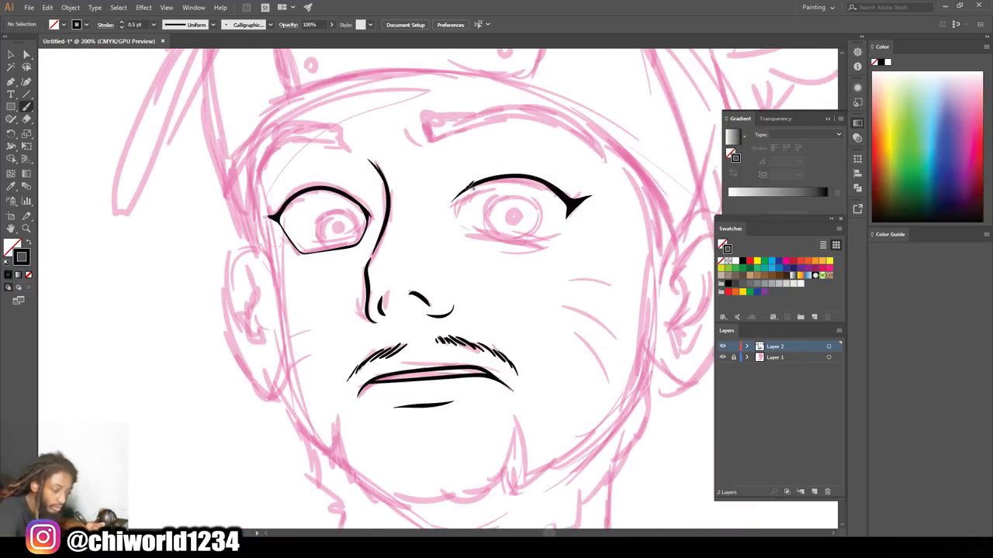
- Hide the pink sketch layer to check the inked face on its own, and show it again
{"action": "left_click", "coordinate": [722, 356]}
{"action": "key", "text": "ctrl+minus"}
{"action": "key", "text": "ctrl+minus"}
{"action": "key", "text": "ctrl+minus"}
{"action": "left_click", "coordinate": [722, 357]}
- Ink thin 0.5 pt lower lid lines on both eyes, joining the corners of the upper lids
{"action": "key", "text": "ctrl+plus"}
{"action": "key", "text": "ctrl+plus"}
{"action": "key", "text": "ctrl+plus"}
{"action": "key", "text": "ctrl+plus"}
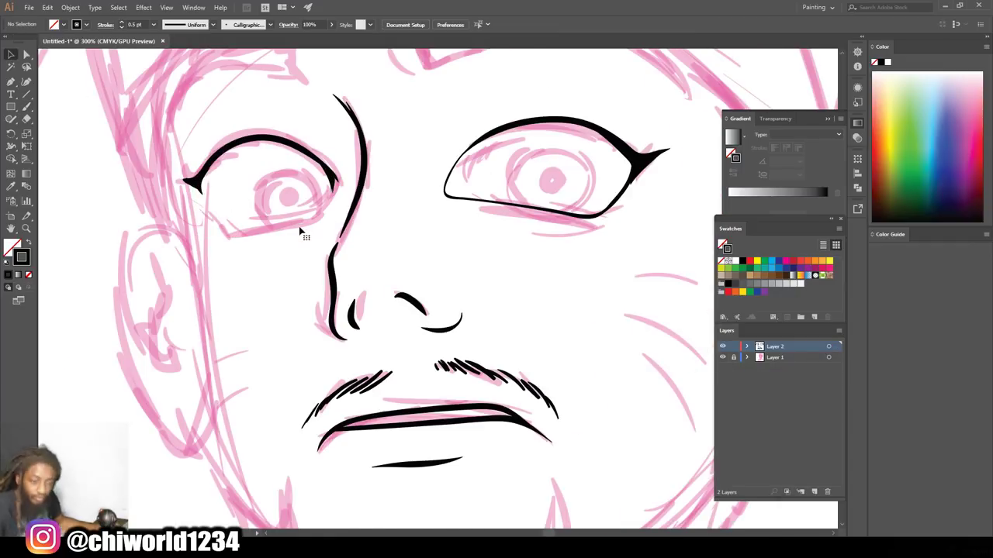
{"action": "mouse_move", "coordinate": [203, 185]}
{"action": "left_mouse_down"}
{"action": "mouse_move", "coordinate": [329, 219]}
{"action": "mouse_move", "coordinate": [335, 170]}
{"action": "left_mouse_up"}
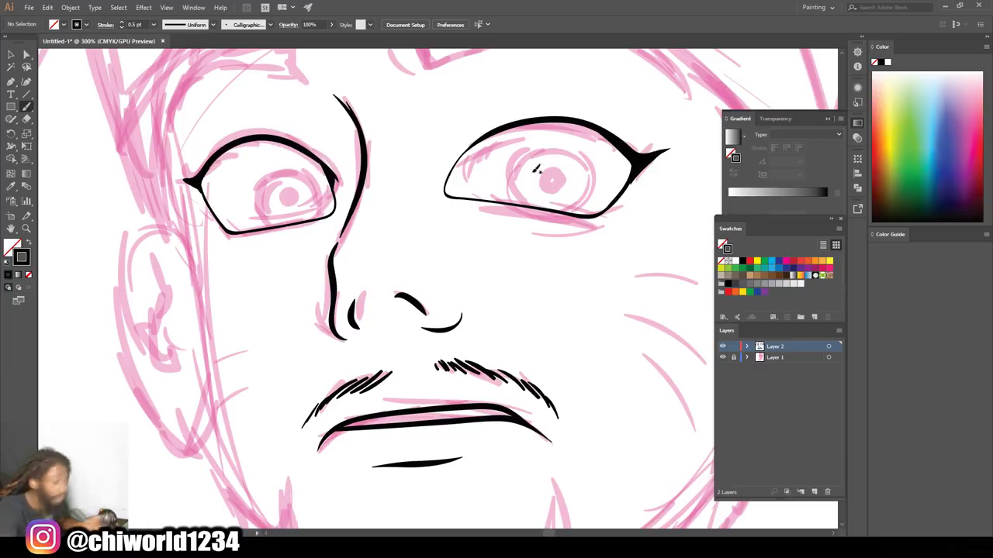
- Ink round irises with solid black pupils in both eyes over the sketch
{"action": "mouse_move", "coordinate": [273, 222]}
{"action": "left_mouse_down"}
{"action": "mouse_move", "coordinate": [311, 168]}
{"action": "mouse_move", "coordinate": [304, 221]}
{"action": "left_mouse_up"}
{"action": "mouse_move", "coordinate": [530, 208]}
{"action": "left_mouse_down"}
{"action": "mouse_move", "coordinate": [523, 198]}
{"action": "mouse_move", "coordinate": [557, 140]}
{"action": "mouse_move", "coordinate": [545, 211]}
{"action": "left_mouse_up"}
{"action": "mouse_move", "coordinate": [548, 172]}
{"action": "left_mouse_down"}
{"action": "mouse_move", "coordinate": [554, 182]}
{"action": "mouse_move", "coordinate": [530, 183]}
{"action": "left_mouse_up"}
{"action": "left_click_drag", "start_coordinate": [285, 192], "coordinate": [290, 211]}
- Check the inked eyes at a reduced view with the sketch layer hidden, and restore the sketch
{"action": "key", "text": "ctrl+1"}
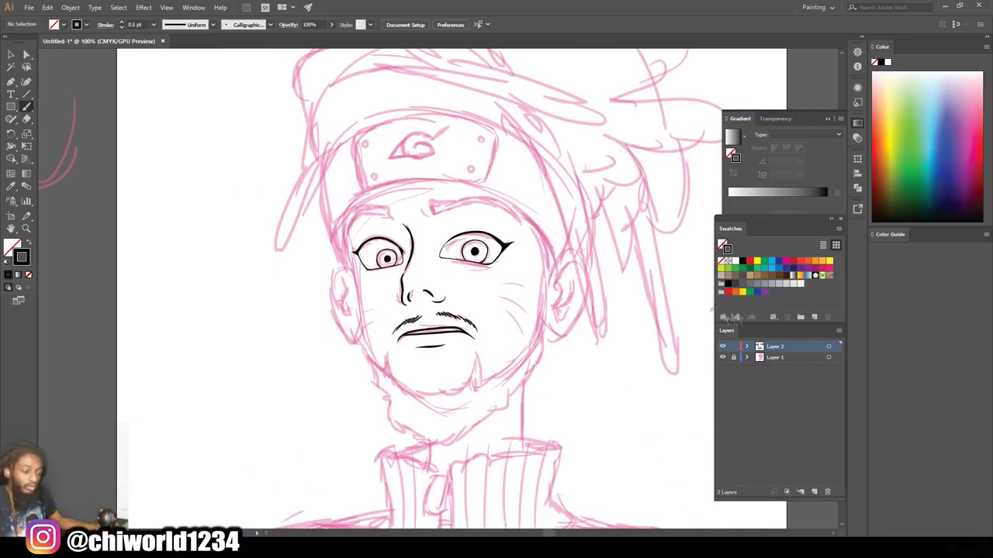
{"action": "key", "text": "ctrl+minus"}
{"action": "key", "text": "ctrl+minus"}
{"action": "left_click", "coordinate": [723, 358]}
{"action": "left_click", "coordinate": [722, 358]}
- Ink a short line at the right-hand eye's inner corner and a curve along the side of the nose
{"action": "key", "text": "ctrl+equal"}
{"action": "key", "text": "ctrl+equal"}
{"action": "key", "text": "ctrl+equal"}
{"action": "key", "text": "ctrl+equal"}
{"action": "left_click_drag", "start_coordinate": [455, 231], "coordinate": [435, 236]}
{"action": "left_click_drag", "start_coordinate": [453, 294], "coordinate": [421, 262]}
{"action": "scroll", "coordinate": [304, 302], "scroll_direction": "down", "scroll_amount": 1}
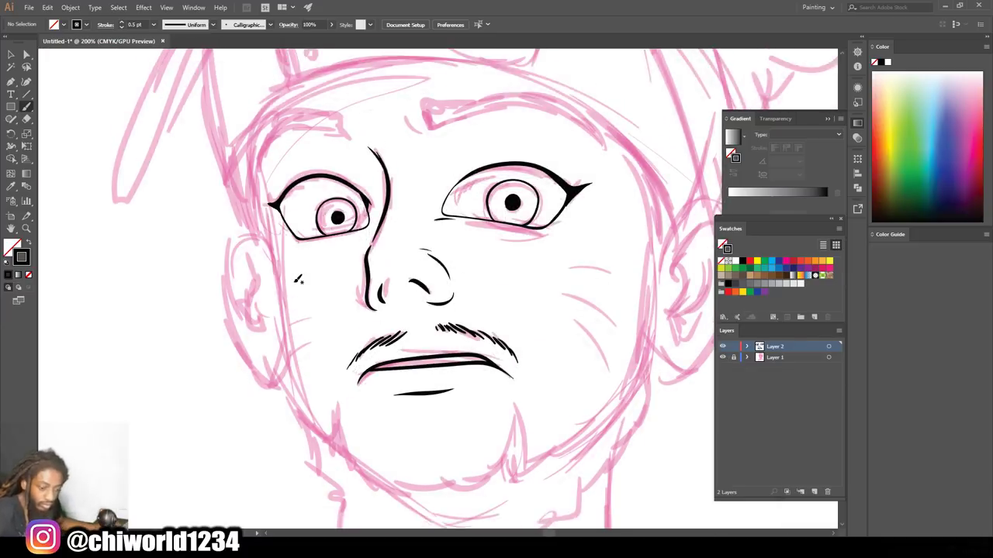
- Ink the left-hand side of the face from temple to jaw, and ink both eyebrows as thick tapered shapes
{"action": "mouse_move", "coordinate": [325, 421]}
{"action": "left_mouse_down"}
{"action": "mouse_move", "coordinate": [281, 337]}
{"action": "mouse_move", "coordinate": [251, 204]}
{"action": "left_mouse_up"}
{"action": "scroll", "coordinate": [77, 124], "scroll_direction": "up", "scroll_amount": 2}
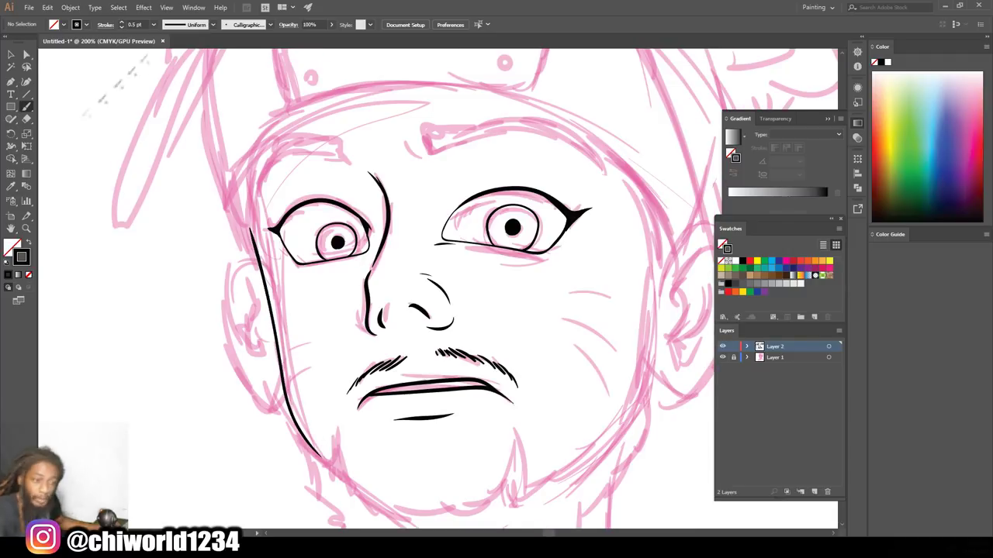
{"action": "mouse_move", "coordinate": [608, 172]}
{"action": "left_mouse_down"}
{"action": "mouse_move", "coordinate": [508, 120]}
{"action": "mouse_move", "coordinate": [431, 147]}
{"action": "mouse_move", "coordinate": [573, 116]}
{"action": "mouse_move", "coordinate": [610, 175]}
{"action": "mouse_move", "coordinate": [542, 119]}
{"action": "mouse_move", "coordinate": [412, 143]}
{"action": "mouse_move", "coordinate": [405, 128]}
{"action": "left_mouse_up"}
{"action": "mouse_move", "coordinate": [263, 200]}
{"action": "left_mouse_down"}
{"action": "mouse_move", "coordinate": [325, 142]}
{"action": "mouse_move", "coordinate": [255, 196]}
{"action": "left_mouse_up"}
{"action": "left_click_drag", "start_coordinate": [345, 151], "coordinate": [283, 151]}
- Hide the sketch layer to check the face outline and eyebrows, and show it again
{"action": "key", "text": "ctrl+minus"}
{"action": "key", "text": "ctrl+minus"}
{"action": "key", "text": "ctrl+minus"}
{"action": "left_click", "coordinate": [722, 357]}
{"action": "left_click", "coordinate": [722, 356]}
- Set the stroke weight to 3 pt and ink the right-hand side of the beard as solid black
{"action": "key", "text": "ctrl+plus"}
{"action": "key", "text": "ctrl+plus"}
{"action": "key", "text": "ctrl+plus"}
{"action": "left_click", "coordinate": [153, 25]}
{"action": "left_click", "coordinate": [166, 115]}
{"action": "mouse_move", "coordinate": [618, 180]}
{"action": "left_mouse_down"}
{"action": "mouse_move", "coordinate": [518, 425]}
{"action": "mouse_move", "coordinate": [497, 446]}
{"action": "left_mouse_up"}
{"action": "scroll", "coordinate": [496, 446], "scroll_direction": "down", "scroll_amount": 2}
{"action": "left_click_drag", "start_coordinate": [482, 310], "coordinate": [449, 442]}
{"action": "mouse_move", "coordinate": [487, 395]}
{"action": "left_mouse_down"}
{"action": "mouse_move", "coordinate": [583, 312]}
{"action": "mouse_move", "coordinate": [594, 287]}
{"action": "left_mouse_up"}
{"action": "scroll", "coordinate": [575, 325], "scroll_direction": "down", "scroll_amount": 1}
{"action": "mouse_move", "coordinate": [434, 430]}
{"action": "left_mouse_down"}
{"action": "mouse_move", "coordinate": [500, 400]}
{"action": "mouse_move", "coordinate": [574, 337]}
{"action": "mouse_move", "coordinate": [614, 264]}
{"action": "left_mouse_up"}
{"action": "scroll", "coordinate": [543, 311], "scroll_direction": "down", "scroll_amount": 1}
- Ink the beard's chin edge, pointed tips, jagged lower tufts and left-hand side, filling it solid black
{"action": "mouse_move", "coordinate": [478, 310]}
{"action": "left_mouse_down"}
{"action": "mouse_move", "coordinate": [346, 356]}
{"action": "mouse_move", "coordinate": [325, 342]}
{"action": "left_mouse_up"}
{"action": "mouse_move", "coordinate": [303, 258]}
{"action": "left_mouse_down"}
{"action": "mouse_move", "coordinate": [310, 290]}
{"action": "mouse_move", "coordinate": [366, 344]}
{"action": "mouse_move", "coordinate": [259, 237]}
{"action": "left_mouse_up"}
{"action": "mouse_move", "coordinate": [258, 236]}
{"action": "left_mouse_down"}
{"action": "mouse_move", "coordinate": [339, 419]}
{"action": "mouse_move", "coordinate": [482, 404]}
{"action": "left_mouse_up"}
{"action": "mouse_move", "coordinate": [449, 364]}
{"action": "left_mouse_down"}
{"action": "mouse_move", "coordinate": [351, 366]}
{"action": "mouse_move", "coordinate": [342, 380]}
{"action": "left_mouse_up"}
{"action": "key", "text": "ctrl+minus"}
{"action": "key", "text": "ctrl+minus"}
{"action": "key", "text": "ctrl+equal"}
{"action": "key", "text": "ctrl+plus"}
{"action": "mouse_move", "coordinate": [470, 402]}
{"action": "left_mouse_down"}
{"action": "mouse_move", "coordinate": [425, 442]}
{"action": "mouse_move", "coordinate": [448, 434]}
{"action": "mouse_move", "coordinate": [390, 455]}
{"action": "left_mouse_up"}
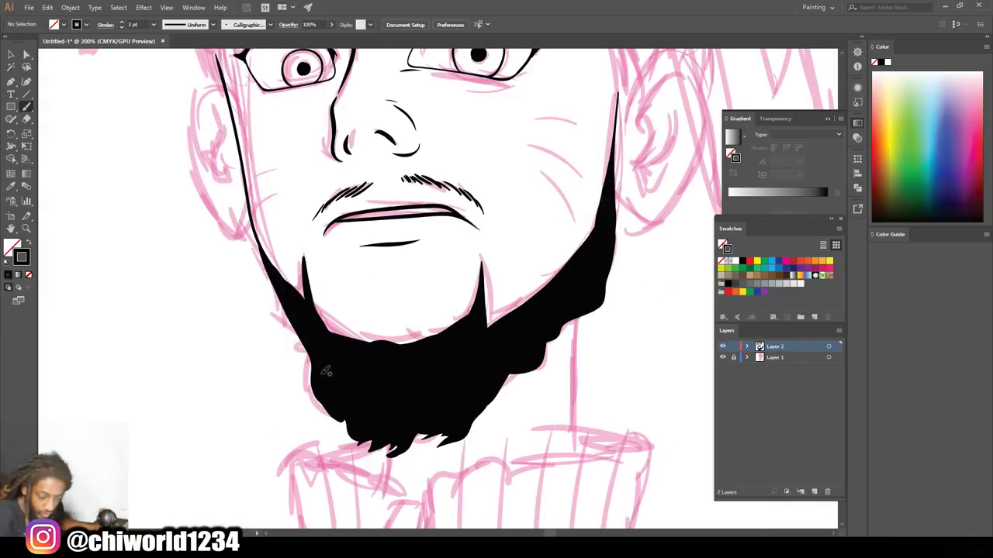
{"action": "mouse_move", "coordinate": [325, 371]}
{"action": "left_mouse_down"}
{"action": "mouse_move", "coordinate": [269, 272]}
{"action": "mouse_move", "coordinate": [255, 218]}
{"action": "left_mouse_up"}
- Ink the right-hand sideburn from the beard up to the temple
{"action": "scroll", "coordinate": [277, 259], "scroll_direction": "up", "scroll_amount": 5}
{"action": "mouse_move", "coordinate": [615, 332]}
{"action": "left_mouse_down"}
{"action": "mouse_move", "coordinate": [635, 238]}
{"action": "mouse_move", "coordinate": [596, 185]}
{"action": "left_mouse_up"}
{"action": "left_click_drag", "start_coordinate": [628, 248], "coordinate": [595, 186]}
{"action": "scroll", "coordinate": [645, 273], "scroll_direction": "up", "scroll_amount": 1}
- Set the stroke weight to 1 pt, ink the headband's lower edge across the forehead and fill out the right-hand sideburn
{"action": "left_click", "coordinate": [154, 24]}
{"action": "left_click", "coordinate": [165, 70]}
{"action": "mouse_move", "coordinate": [228, 300]}
{"action": "left_mouse_down"}
{"action": "mouse_move", "coordinate": [225, 196]}
{"action": "mouse_move", "coordinate": [345, 138]}
{"action": "mouse_move", "coordinate": [492, 150]}
{"action": "mouse_move", "coordinate": [604, 233]}
{"action": "left_mouse_up"}
{"action": "left_click_drag", "start_coordinate": [632, 283], "coordinate": [589, 208]}
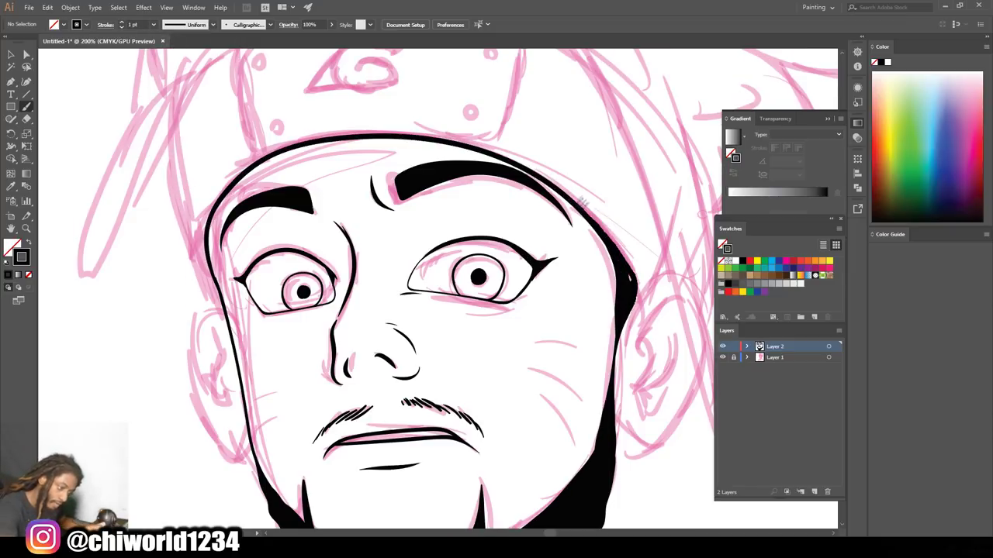
- Ink the curved whisker marks, three on the right-hand cheek and two on the left-hand cheek
{"action": "scroll", "coordinate": [643, 295], "scroll_direction": "down", "scroll_amount": 4}
{"action": "scroll", "coordinate": [590, 332], "scroll_direction": "up", "scroll_amount": 4}
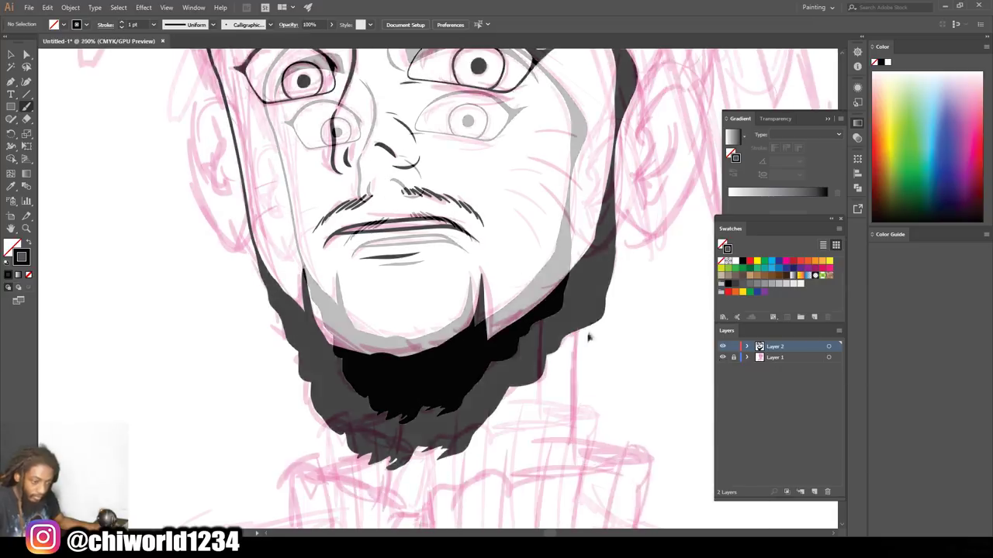
{"action": "left_click_drag", "start_coordinate": [577, 220], "coordinate": [535, 168]}
{"action": "left_click_drag", "start_coordinate": [526, 138], "coordinate": [586, 177]}
{"action": "left_click_drag", "start_coordinate": [588, 126], "coordinate": [528, 113]}
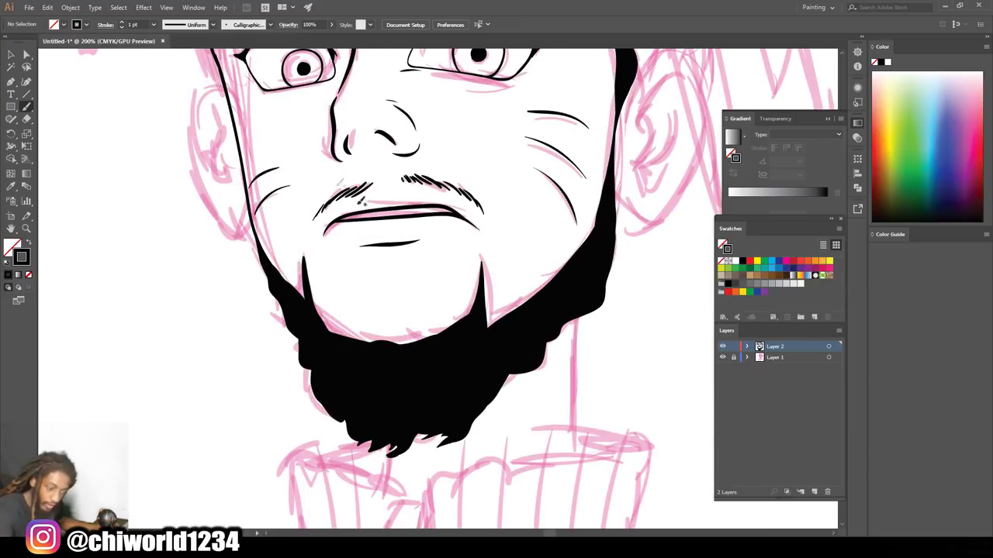
- Ink the rounded ribs along the right-hand half of the collar and its outer edge down to the shoulder
{"action": "scroll", "coordinate": [330, 175], "scroll_direction": "down", "scroll_amount": 4}
{"action": "mouse_move", "coordinate": [428, 360]}
{"action": "left_mouse_down"}
{"action": "mouse_move", "coordinate": [465, 368]}
{"action": "mouse_move", "coordinate": [461, 393]}
{"action": "left_mouse_up"}
{"action": "mouse_move", "coordinate": [466, 314]}
{"action": "left_mouse_down"}
{"action": "mouse_move", "coordinate": [506, 319]}
{"action": "mouse_move", "coordinate": [502, 370]}
{"action": "left_mouse_up"}
{"action": "mouse_move", "coordinate": [503, 312]}
{"action": "left_mouse_down"}
{"action": "mouse_move", "coordinate": [529, 289]}
{"action": "mouse_move", "coordinate": [546, 364]}
{"action": "left_mouse_up"}
{"action": "mouse_move", "coordinate": [546, 304]}
{"action": "left_mouse_down"}
{"action": "mouse_move", "coordinate": [564, 281]}
{"action": "mouse_move", "coordinate": [584, 351]}
{"action": "left_mouse_up"}
{"action": "mouse_move", "coordinate": [588, 288]}
{"action": "left_mouse_down"}
{"action": "mouse_move", "coordinate": [603, 272]}
{"action": "mouse_move", "coordinate": [613, 349]}
{"action": "left_mouse_up"}
{"action": "mouse_move", "coordinate": [618, 284]}
{"action": "left_mouse_down"}
{"action": "mouse_move", "coordinate": [653, 311]}
{"action": "mouse_move", "coordinate": [636, 397]}
{"action": "mouse_move", "coordinate": [670, 436]}
{"action": "left_mouse_up"}
- Ink the rounded ribs along the left-hand half of the collar and the neck line below the beard
{"action": "mouse_move", "coordinate": [407, 349]}
{"action": "left_mouse_down"}
{"action": "mouse_move", "coordinate": [358, 321]}
{"action": "mouse_move", "coordinate": [358, 380]}
{"action": "left_mouse_up"}
{"action": "mouse_move", "coordinate": [359, 320]}
{"action": "left_mouse_down"}
{"action": "mouse_move", "coordinate": [330, 305]}
{"action": "mouse_move", "coordinate": [330, 355]}
{"action": "left_mouse_up"}
{"action": "mouse_move", "coordinate": [341, 301]}
{"action": "left_mouse_down"}
{"action": "mouse_move", "coordinate": [298, 296]}
{"action": "mouse_move", "coordinate": [300, 361]}
{"action": "left_mouse_up"}
{"action": "left_click_drag", "start_coordinate": [312, 291], "coordinate": [353, 291]}
{"action": "left_click_drag", "start_coordinate": [577, 278], "coordinate": [572, 169]}
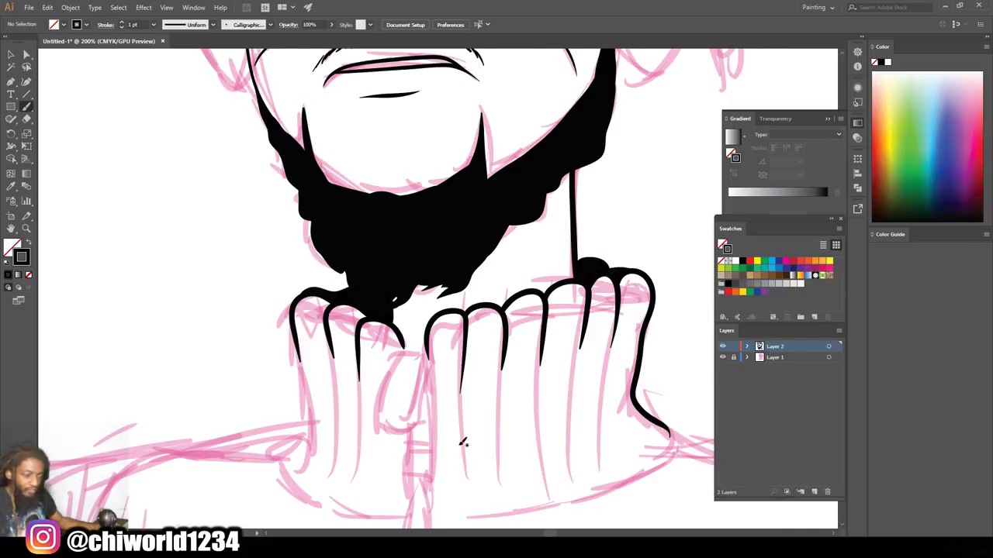
- Ink the long dreadlock hanging beside the right-hand ear, setting the stroke weight to 2 pt for its second edge
{"action": "key", "text": "ctrl+minus"}
{"action": "key", "text": "ctrl+minus"}
{"action": "key", "text": "ctrl+minus"}
{"action": "scroll", "coordinate": [530, 410], "scroll_direction": "up", "scroll_amount": 1}
{"action": "key", "text": "ctrl+equal"}
{"action": "key", "text": "ctrl+equal"}
{"action": "key", "text": "ctrl+equal"}
{"action": "scroll", "coordinate": [529, 410], "scroll_direction": "right", "scroll_amount": 3}
{"action": "scroll", "coordinate": [529, 410], "scroll_direction": "up", "scroll_amount": 6}
{"action": "key", "text": "ctrl+minus"}
{"action": "scroll", "coordinate": [531, 407], "scroll_direction": "up", "scroll_amount": 1}
{"action": "mouse_move", "coordinate": [429, 100]}
{"action": "left_mouse_down"}
{"action": "mouse_move", "coordinate": [529, 278]}
{"action": "mouse_move", "coordinate": [553, 391]}
{"action": "left_mouse_up"}
{"action": "left_click", "coordinate": [153, 25]}
{"action": "left_click", "coordinate": [166, 82]}
{"action": "mouse_move", "coordinate": [483, 167]}
{"action": "left_mouse_down"}
{"action": "mouse_move", "coordinate": [558, 397]}
{"action": "mouse_move", "coordinate": [596, 446]}
{"action": "mouse_move", "coordinate": [557, 268]}
{"action": "mouse_move", "coordinate": [497, 137]}
{"action": "left_mouse_up"}
- Ink the outer contours of both ears with the 2 pt stroke
{"action": "mouse_move", "coordinate": [489, 436]}
{"action": "left_mouse_down"}
{"action": "mouse_move", "coordinate": [532, 423]}
{"action": "mouse_move", "coordinate": [549, 372]}
{"action": "left_mouse_up"}
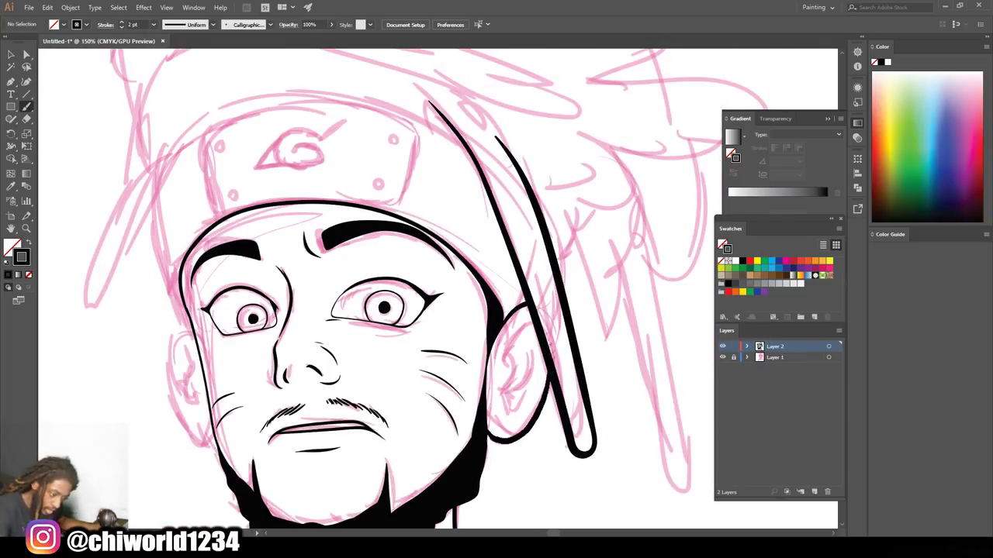
{"action": "scroll", "coordinate": [547, 372], "scroll_direction": "down", "scroll_amount": 1}
{"action": "mouse_move", "coordinate": [214, 398]}
{"action": "left_mouse_down"}
{"action": "mouse_move", "coordinate": [179, 348]}
{"action": "mouse_move", "coordinate": [196, 300]}
{"action": "mouse_move", "coordinate": [219, 402]}
{"action": "left_mouse_up"}
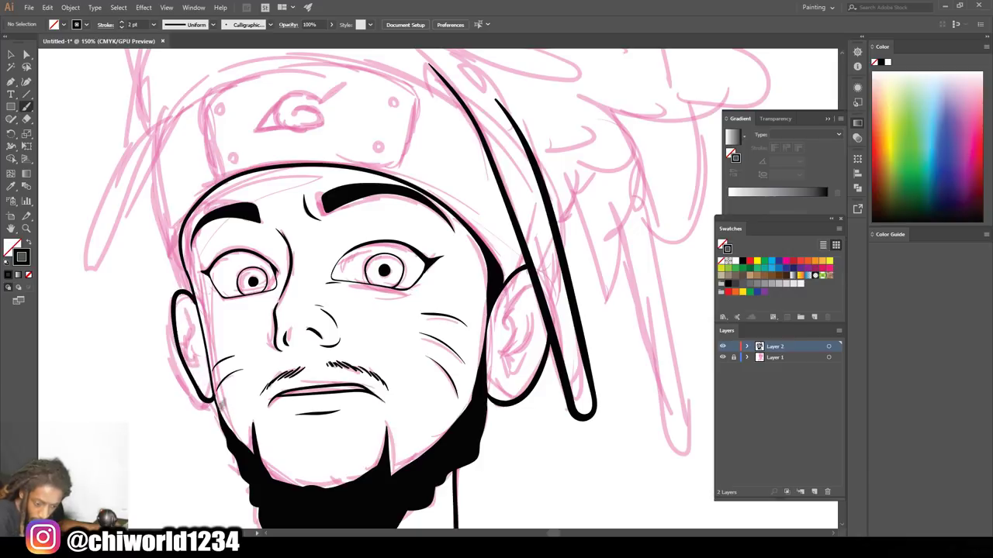
- Check the inked ears and dreadlock with the sketch layer hidden, and show the sketch again
{"action": "key", "text": "ctrl+minus"}
{"action": "key", "text": "ctrl+minus"}
{"action": "key", "text": "ctrl+minus"}
{"action": "key", "text": "ctrl+minus"}
{"action": "left_click", "coordinate": [723, 357]}
{"action": "left_click", "coordinate": [723, 358]}
- Ink the headband's left-hand side and upper edge in one curve reaching the dreadlock
{"action": "key", "text": "ctrl+equal"}
{"action": "key", "text": "ctrl+equal"}
{"action": "key", "text": "ctrl+equal"}
{"action": "key", "text": "ctrl+equal"}
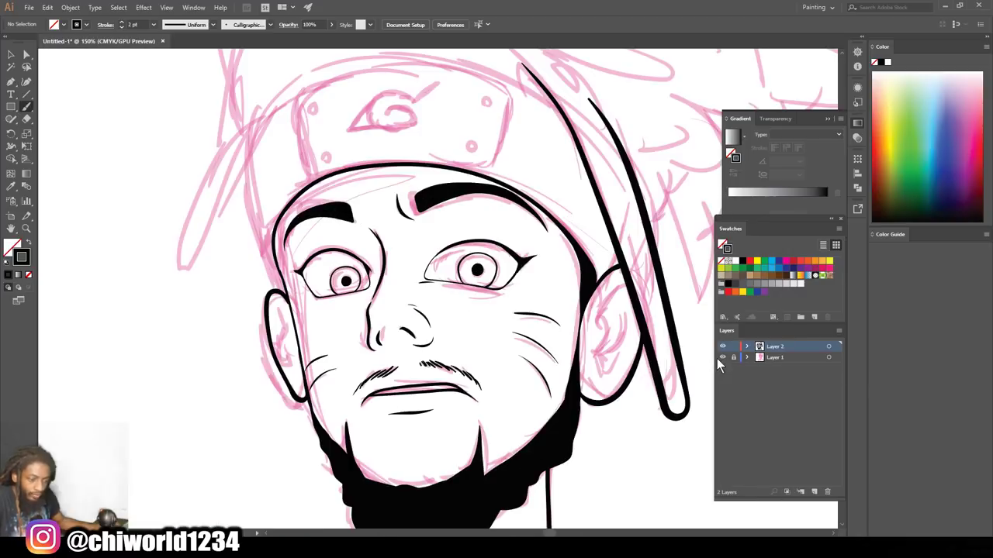
{"action": "scroll", "coordinate": [288, 342], "scroll_direction": "up", "scroll_amount": 1}
{"action": "mouse_move", "coordinate": [290, 342]}
{"action": "left_mouse_down"}
{"action": "mouse_move", "coordinate": [272, 312]}
{"action": "mouse_move", "coordinate": [254, 221]}
{"action": "mouse_move", "coordinate": [303, 127]}
{"action": "mouse_move", "coordinate": [420, 102]}
{"action": "mouse_move", "coordinate": [533, 138]}
{"action": "mouse_move", "coordinate": [557, 160]}
{"action": "left_mouse_up"}
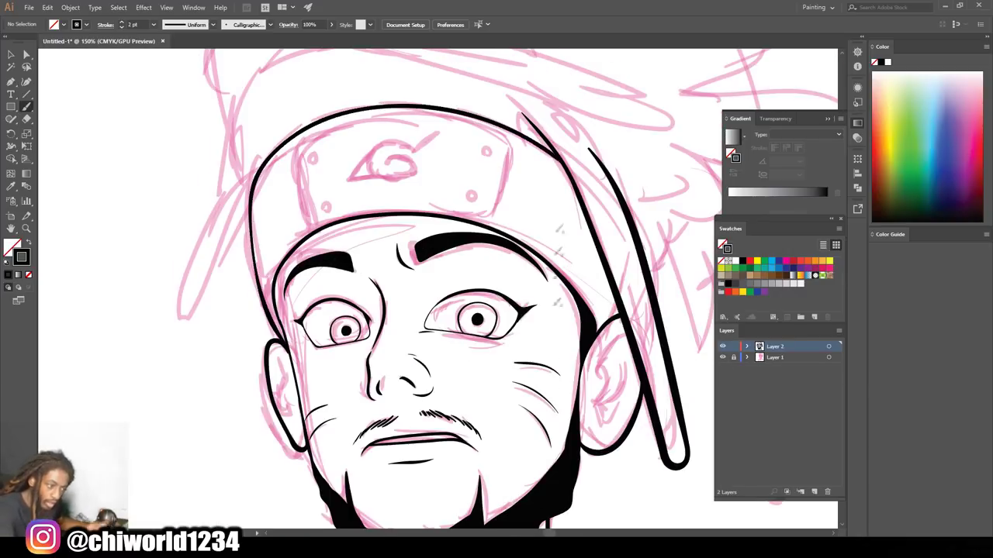
- Ink the outline of the metal plate on the headband with a 1 pt stroke
{"action": "key", "text": "ctrl+minus"}
{"action": "key", "text": "ctrl+equal"}
{"action": "key", "text": "ctrl+equal"}
{"action": "key", "text": "ctrl+equal"}
{"action": "mouse_move", "coordinate": [157, 188]}
{"action": "left_mouse_down"}
{"action": "mouse_move", "coordinate": [160, 249]}
{"action": "mouse_move", "coordinate": [284, 326]}
{"action": "mouse_move", "coordinate": [575, 307]}
{"action": "mouse_move", "coordinate": [608, 167]}
{"action": "mouse_move", "coordinate": [576, 322]}
{"action": "mouse_move", "coordinate": [508, 351]}
{"action": "left_mouse_up"}
{"action": "left_click_drag", "start_coordinate": [229, 359], "coordinate": [213, 359]}
- Hide the sketch layer to check the inked headband and plate, and show it again
{"action": "key", "text": "ctrl+minus"}
{"action": "key", "text": "ctrl+minus"}
{"action": "key", "text": "ctrl+minus"}
{"action": "key", "text": "ctrl+minus"}
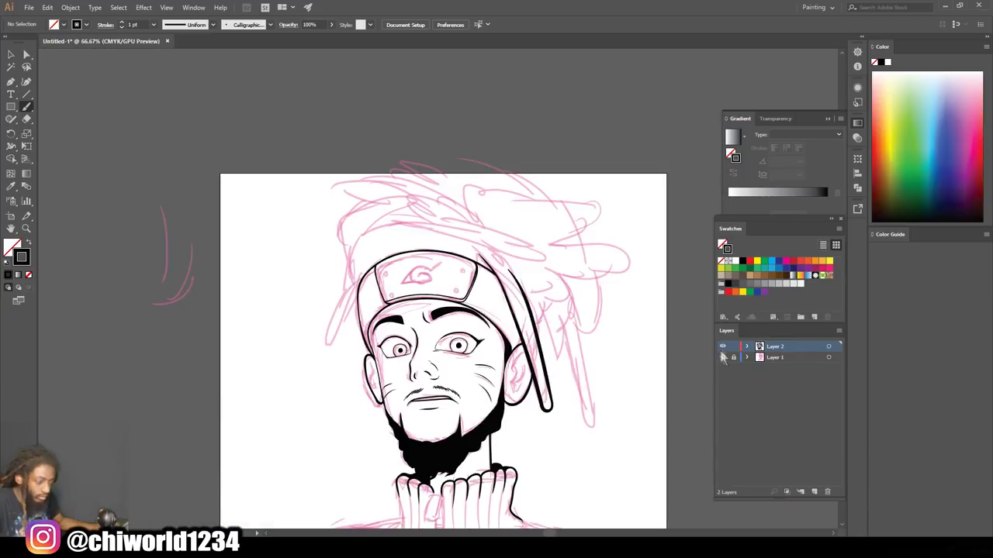
{"action": "left_click", "coordinate": [722, 357]}
{"action": "key", "text": "ctrl+minus"}
{"action": "key", "text": "ctrl+equal"}
{"action": "key", "text": "ctrl+equal"}
{"action": "key", "text": "ctrl+equal"}
{"action": "left_click", "coordinate": [722, 358]}
- Ink the swirling leaf symbol at the centre of the headband plate with a 0.5 pt stroke
{"action": "key", "text": "ctrl+equal"}
{"action": "key", "text": "ctrl+equal"}
{"action": "key", "text": "ctrl+equal"}
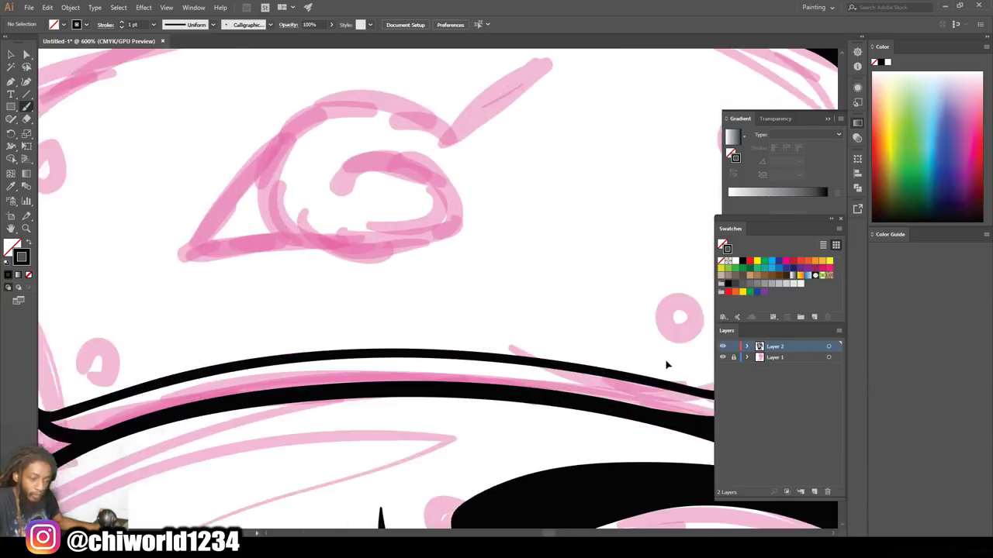
{"action": "key", "text": "ctrl+equal"}
{"action": "mouse_move", "coordinate": [328, 262]}
{"action": "left_mouse_down"}
{"action": "mouse_move", "coordinate": [286, 319]}
{"action": "mouse_move", "coordinate": [309, 333]}
{"action": "mouse_move", "coordinate": [336, 324]}
{"action": "mouse_move", "coordinate": [341, 279]}
{"action": "mouse_move", "coordinate": [442, 208]}
{"action": "mouse_move", "coordinate": [551, 220]}
{"action": "mouse_move", "coordinate": [607, 144]}
{"action": "mouse_move", "coordinate": [518, 223]}
{"action": "mouse_move", "coordinate": [444, 189]}
{"action": "mouse_move", "coordinate": [331, 235]}
{"action": "mouse_move", "coordinate": [253, 345]}
{"action": "mouse_move", "coordinate": [355, 347]}
{"action": "mouse_move", "coordinate": [531, 315]}
{"action": "mouse_move", "coordinate": [413, 252]}
{"action": "mouse_move", "coordinate": [502, 296]}
{"action": "mouse_move", "coordinate": [416, 329]}
{"action": "mouse_move", "coordinate": [360, 317]}
{"action": "left_mouse_up"}
{"action": "key", "text": "ctrl+z"}
{"action": "mouse_move", "coordinate": [247, 359]}
{"action": "left_mouse_down"}
{"action": "mouse_move", "coordinate": [316, 254]}
{"action": "mouse_move", "coordinate": [442, 184]}
{"action": "mouse_move", "coordinate": [512, 223]}
{"action": "mouse_move", "coordinate": [583, 163]}
{"action": "mouse_move", "coordinate": [578, 186]}
{"action": "mouse_move", "coordinate": [506, 243]}
{"action": "mouse_move", "coordinate": [445, 211]}
{"action": "mouse_move", "coordinate": [359, 237]}
{"action": "mouse_move", "coordinate": [347, 305]}
{"action": "mouse_move", "coordinate": [481, 318]}
{"action": "mouse_move", "coordinate": [439, 263]}
{"action": "mouse_move", "coordinate": [405, 291]}
{"action": "mouse_move", "coordinate": [495, 262]}
{"action": "mouse_move", "coordinate": [483, 342]}
{"action": "mouse_move", "coordinate": [248, 358]}
{"action": "left_mouse_up"}
{"action": "left_click_drag", "start_coordinate": [493, 298], "coordinate": [450, 259]}
- Hide the sketch layer and examine the whole inked head with its leaf symbol
{"action": "key", "text": "ctrl+minus"}
{"action": "key", "text": "ctrl+minus"}
{"action": "key", "text": "ctrl+minus"}
{"action": "left_click", "coordinate": [723, 357]}
{"action": "key", "text": "ctrl+minus"}
{"action": "key", "text": "ctrl+minus"}
{"action": "key", "text": "ctrl+minus"}
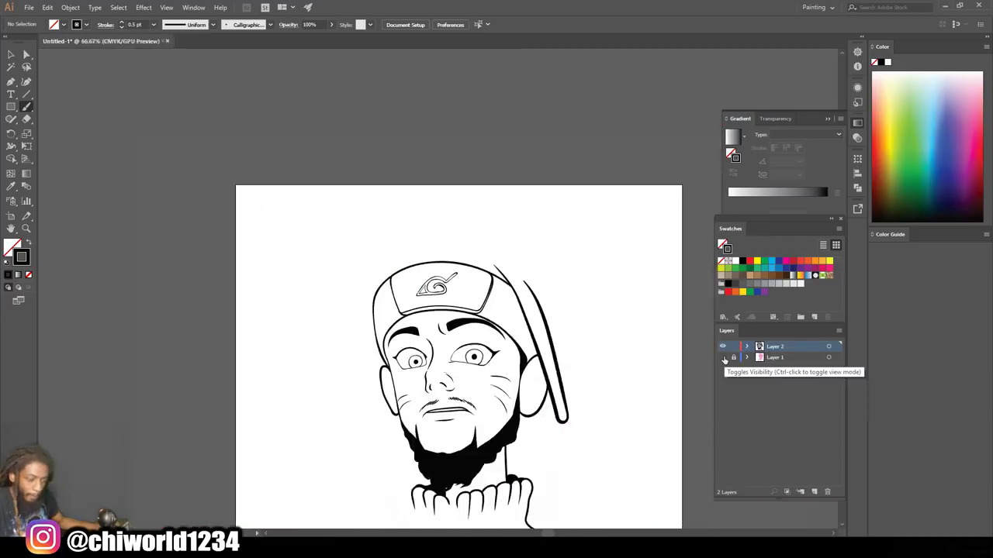
- Show the sketch layer again and ink four small round rivets at the headband plate's corners
{"action": "left_click", "coordinate": [722, 358]}
{"action": "key", "text": "ctrl+equal"}
{"action": "key", "text": "ctrl+equal"}
{"action": "key", "text": "ctrl+equal"}
{"action": "key", "text": "ctrl+equal"}
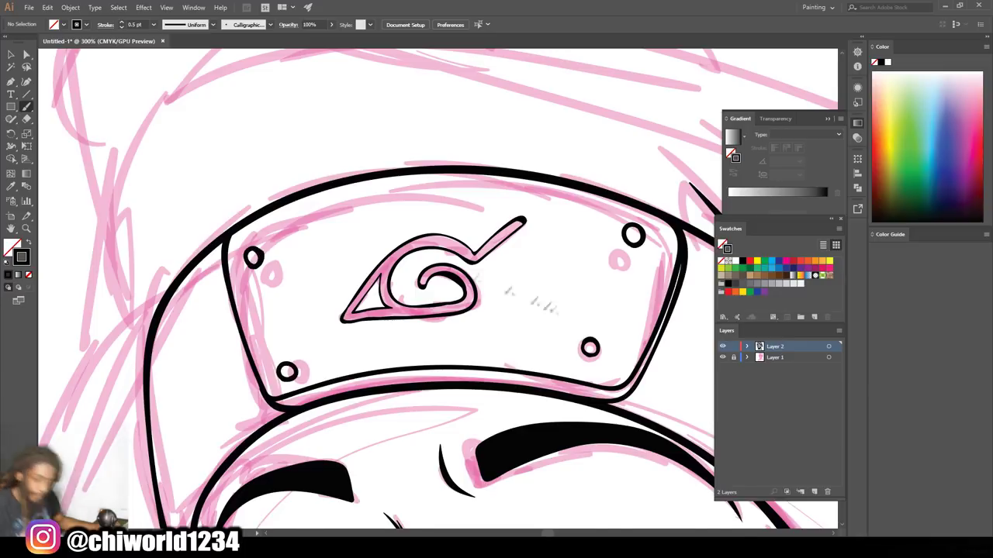
- Ink the inner folds of the right-hand and left-hand ears with the 0.5 pt stroke
{"action": "key", "text": "ctrl+minus"}
{"action": "key", "text": "ctrl+minus"}
{"action": "key", "text": "ctrl+minus"}
{"action": "key", "text": "ctrl+minus"}
{"action": "key", "text": "ctrl+plus"}
{"action": "key", "text": "ctrl+plus"}
{"action": "key", "text": "ctrl+plus"}
{"action": "left_click_drag", "start_coordinate": [642, 300], "coordinate": [657, 258]}
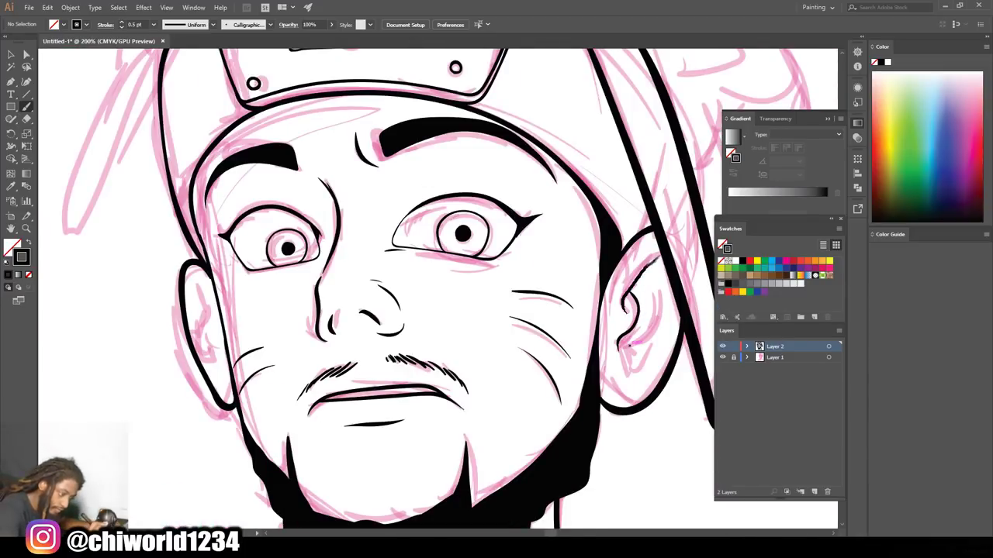
{"action": "left_click_drag", "start_coordinate": [629, 341], "coordinate": [633, 369]}
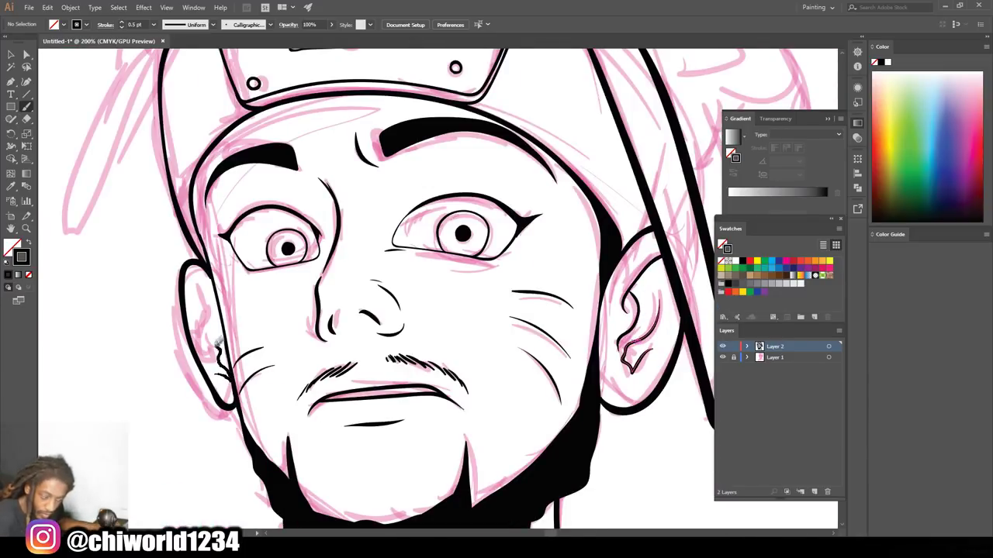
{"action": "left_click_drag", "start_coordinate": [229, 375], "coordinate": [220, 374]}
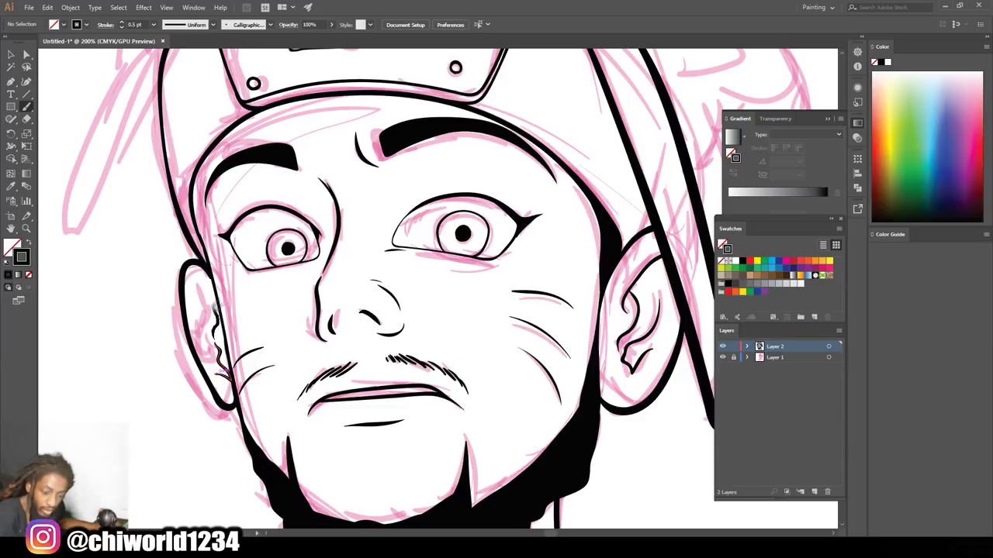
- Hide the sketch layer to check the whole inked portrait, including the ear folds, and show the sketch again
{"action": "key", "text": "ctrl+minus"}
{"action": "key", "text": "ctrl+minus"}
{"action": "key", "text": "ctrl+minus"}
{"action": "key", "text": "ctrl+minus"}
{"action": "left_click", "coordinate": [723, 358]}
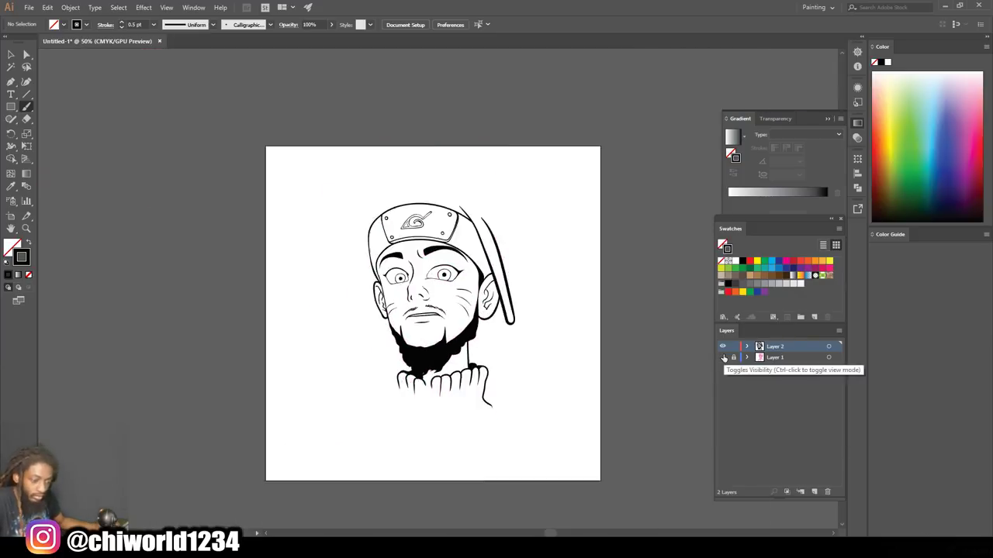
{"action": "left_click", "coordinate": [722, 358]}
- Ink the zipper pull at the collar and the two long zipper lines running down the jacket front
{"action": "key", "text": "ctrl+plus"}
{"action": "key", "text": "ctrl+plus"}
{"action": "scroll", "coordinate": [571, 377], "scroll_direction": "down", "scroll_amount": 5}
{"action": "key", "text": "ctrl+plus"}
{"action": "key", "text": "ctrl+plus"}
{"action": "mouse_move", "coordinate": [419, 231]}
{"action": "left_mouse_down"}
{"action": "mouse_move", "coordinate": [370, 273]}
{"action": "mouse_move", "coordinate": [402, 316]}
{"action": "mouse_move", "coordinate": [416, 242]}
{"action": "mouse_move", "coordinate": [393, 303]}
{"action": "mouse_move", "coordinate": [366, 310]}
{"action": "mouse_move", "coordinate": [411, 240]}
{"action": "left_mouse_up"}
{"action": "scroll", "coordinate": [419, 177], "scroll_direction": "down", "scroll_amount": 2}
{"action": "mouse_move", "coordinate": [417, 176]}
{"action": "left_mouse_down"}
{"action": "mouse_move", "coordinate": [410, 403]}
{"action": "mouse_move", "coordinate": [381, 535]}
{"action": "left_mouse_up"}
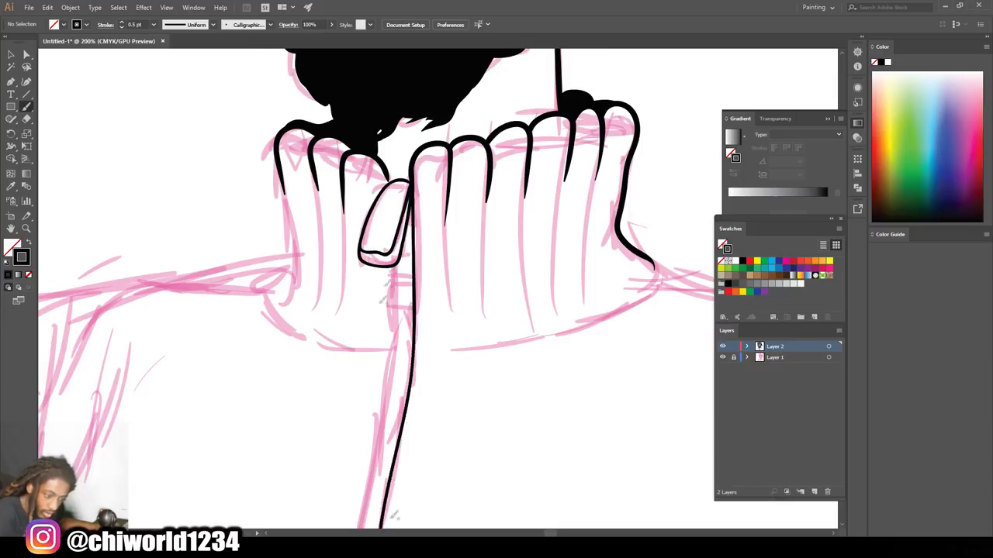
{"action": "scroll", "coordinate": [388, 512], "scroll_direction": "down", "scroll_amount": 2}
{"action": "left_click_drag", "start_coordinate": [397, 186], "coordinate": [347, 510]}
{"action": "left_click_drag", "start_coordinate": [379, 463], "coordinate": [376, 503]}
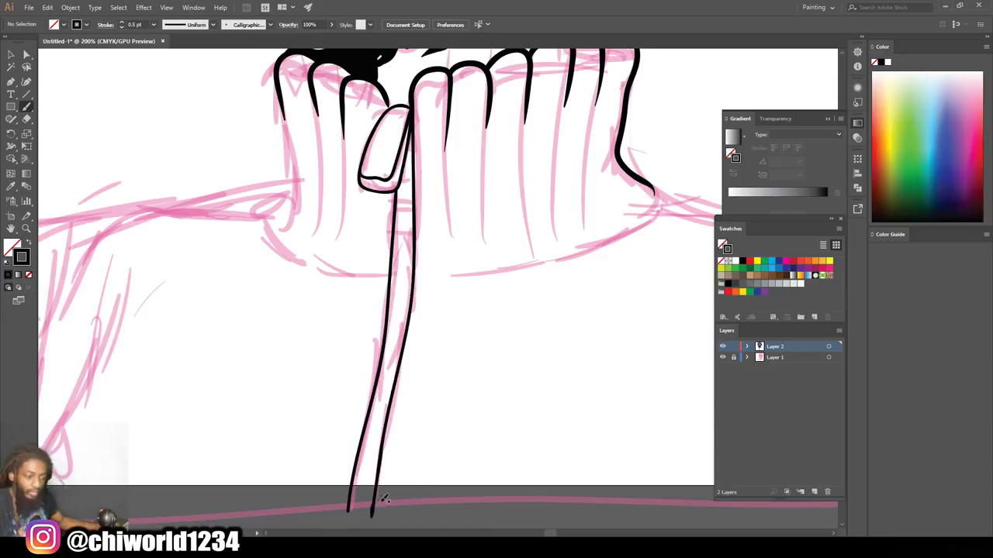
- Ink the vertical ribs and scalloped lower edge of the turtleneck collar with a 1 pt stroke
{"action": "scroll", "coordinate": [512, 411], "scroll_direction": "down", "scroll_amount": 1}
{"action": "scroll", "coordinate": [560, 369], "scroll_direction": "up", "scroll_amount": 1}
{"action": "left_click", "coordinate": [154, 24]}
{"action": "left_click", "coordinate": [165, 70]}
{"action": "mouse_move", "coordinate": [379, 338]}
{"action": "left_mouse_down"}
{"action": "mouse_move", "coordinate": [334, 268]}
{"action": "mouse_move", "coordinate": [336, 237]}
{"action": "left_mouse_up"}
{"action": "mouse_move", "coordinate": [331, 336]}
{"action": "left_mouse_down"}
{"action": "mouse_move", "coordinate": [299, 325]}
{"action": "mouse_move", "coordinate": [314, 183]}
{"action": "left_mouse_up"}
{"action": "left_click_drag", "start_coordinate": [295, 323], "coordinate": [274, 183]}
{"action": "mouse_move", "coordinate": [269, 309]}
{"action": "left_mouse_down"}
{"action": "mouse_move", "coordinate": [256, 277]}
{"action": "mouse_move", "coordinate": [261, 131]}
{"action": "mouse_move", "coordinate": [273, 117]}
{"action": "left_mouse_up"}
{"action": "mouse_move", "coordinate": [402, 338]}
{"action": "left_mouse_down"}
{"action": "mouse_move", "coordinate": [440, 324]}
{"action": "mouse_move", "coordinate": [432, 225]}
{"action": "left_mouse_up"}
{"action": "mouse_move", "coordinate": [438, 332]}
{"action": "left_mouse_down"}
{"action": "mouse_move", "coordinate": [452, 339]}
{"action": "mouse_move", "coordinate": [469, 263]}
{"action": "left_mouse_up"}
{"action": "left_click_drag", "start_coordinate": [477, 333], "coordinate": [510, 237]}
{"action": "left_click_drag", "start_coordinate": [518, 327], "coordinate": [548, 199]}
{"action": "mouse_move", "coordinate": [556, 319]}
{"action": "left_mouse_down"}
{"action": "mouse_move", "coordinate": [585, 310]}
{"action": "mouse_move", "coordinate": [580, 184]}
{"action": "left_mouse_up"}
{"action": "left_click_drag", "start_coordinate": [586, 306], "coordinate": [591, 196]}
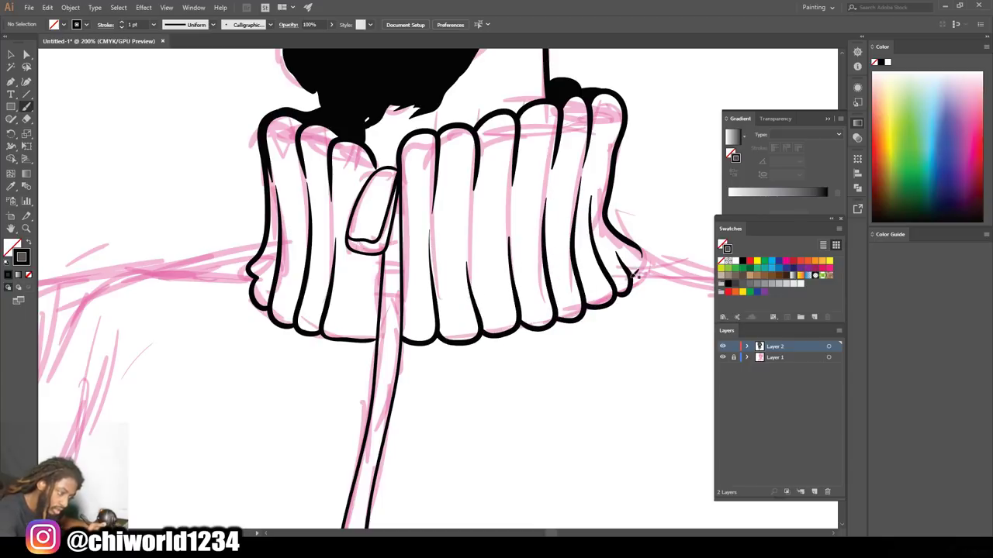
- Hide the sketch layer to check the inked collar and zipper, and show the sketch again
{"action": "key", "text": "ctrl+minus"}
{"action": "key", "text": "ctrl+minus"}
{"action": "key", "text": "ctrl+minus"}
{"action": "key", "text": "ctrl+minus"}
{"action": "left_click", "coordinate": [722, 358]}
{"action": "left_click", "coordinate": [722, 357]}
- Ink the jacket's shoulders, sleeve sides, straight lower edge and chest creases with the 1 pt stroke
{"action": "key", "text": "ctrl+equal"}
{"action": "key", "text": "ctrl+equal"}
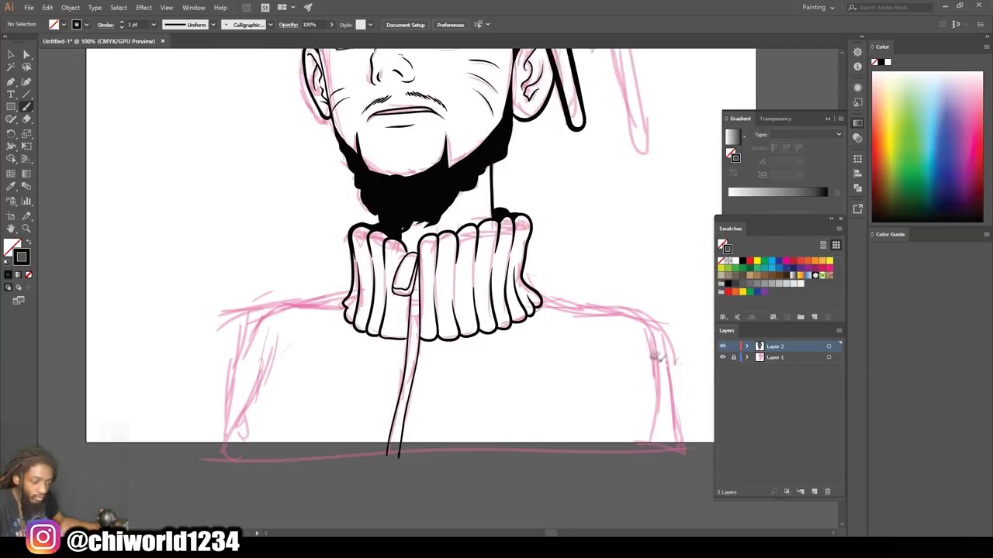
{"action": "scroll", "coordinate": [656, 355], "scroll_direction": "down", "scroll_amount": 1}
{"action": "mouse_move", "coordinate": [224, 330]}
{"action": "left_mouse_down"}
{"action": "mouse_move", "coordinate": [451, 423]}
{"action": "mouse_move", "coordinate": [702, 426]}
{"action": "left_mouse_up"}
{"action": "mouse_move", "coordinate": [538, 267]}
{"action": "left_mouse_down"}
{"action": "mouse_move", "coordinate": [672, 302]}
{"action": "mouse_move", "coordinate": [697, 431]}
{"action": "left_mouse_up"}
{"action": "scroll", "coordinate": [650, 431], "scroll_direction": "down", "scroll_amount": 2}
{"action": "scroll", "coordinate": [643, 372], "scroll_direction": "up", "scroll_amount": 2}
{"action": "left_click_drag", "start_coordinate": [598, 344], "coordinate": [453, 361]}
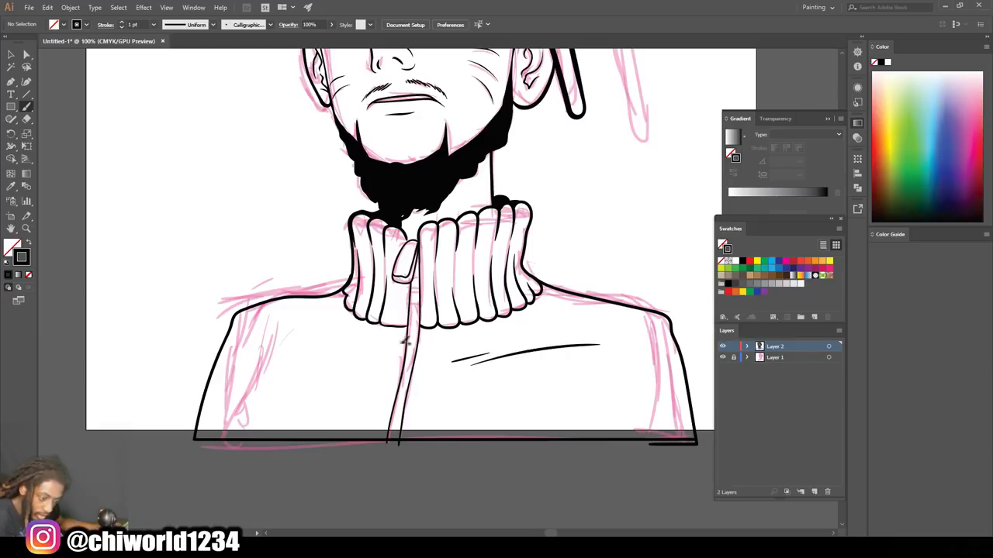
- Ink the front dreadlock's jagged root, and with a 2 pt stroke the dreadlock lying across the headband's upper edge
{"action": "scroll", "coordinate": [538, 404], "scroll_direction": "down", "scroll_amount": 2}
{"action": "scroll", "coordinate": [654, 258], "scroll_direction": "up", "scroll_amount": 3}
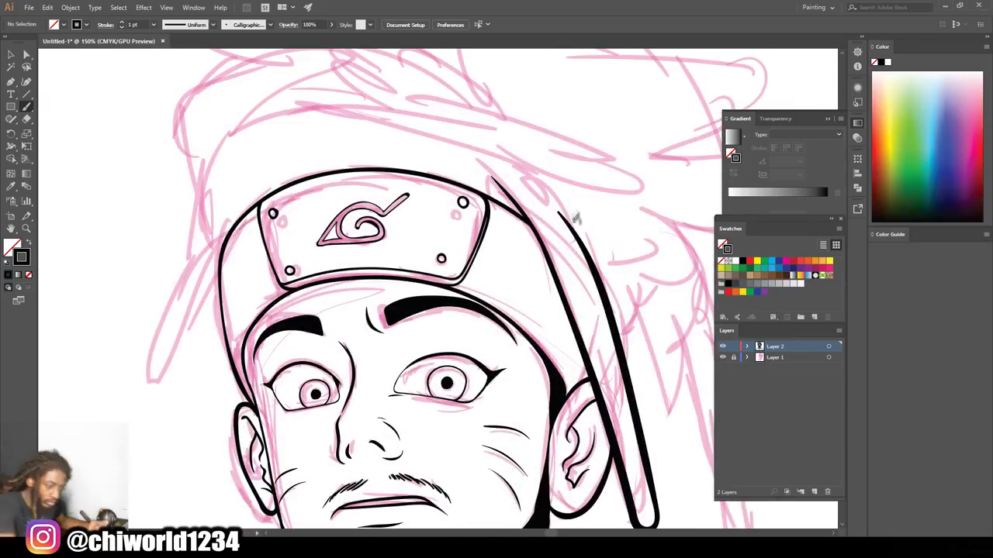
{"action": "mouse_move", "coordinate": [576, 218]}
{"action": "left_mouse_down"}
{"action": "mouse_move", "coordinate": [543, 164]}
{"action": "mouse_move", "coordinate": [462, 144]}
{"action": "left_mouse_up"}
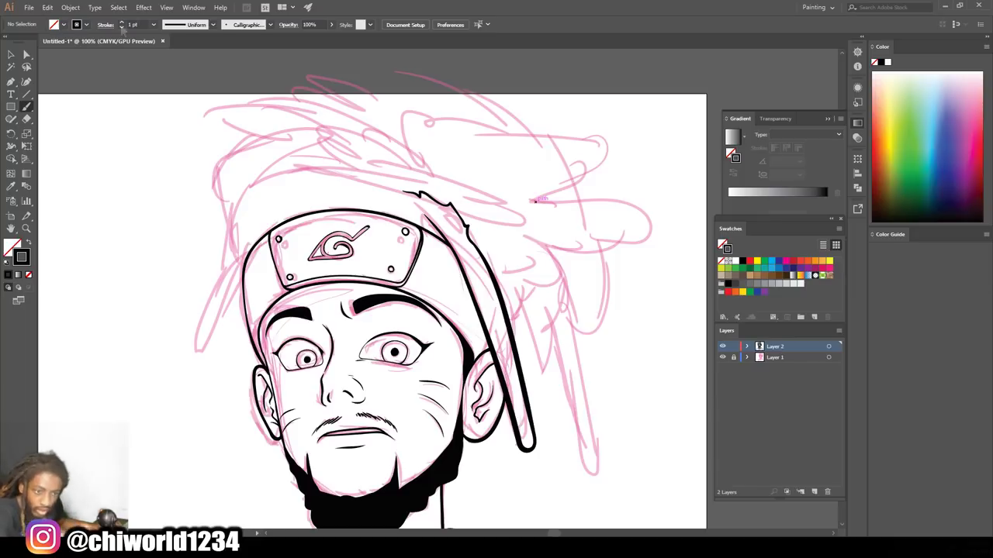
{"action": "left_click", "coordinate": [154, 25]}
{"action": "left_click", "coordinate": [166, 84]}
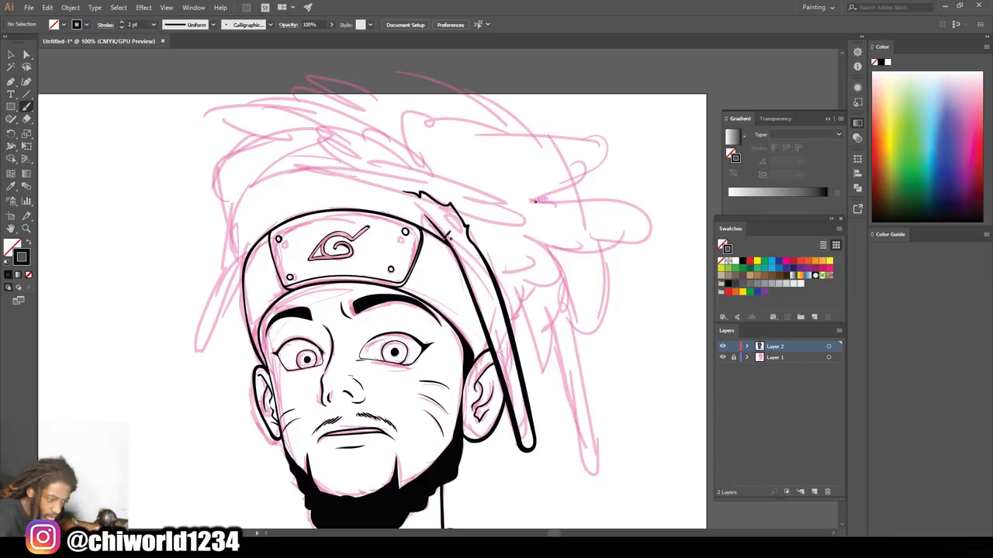
{"action": "mouse_move", "coordinate": [460, 215]}
{"action": "left_mouse_down"}
{"action": "mouse_move", "coordinate": [526, 213]}
{"action": "mouse_move", "coordinate": [465, 188]}
{"action": "left_mouse_up"}
{"action": "mouse_move", "coordinate": [475, 185]}
{"action": "left_mouse_down"}
{"action": "mouse_move", "coordinate": [357, 164]}
{"action": "mouse_move", "coordinate": [282, 179]}
{"action": "left_mouse_up"}
{"action": "mouse_move", "coordinate": [383, 188]}
{"action": "left_mouse_down"}
{"action": "mouse_move", "coordinate": [320, 192]}
{"action": "mouse_move", "coordinate": [284, 208]}
{"action": "left_mouse_up"}
{"action": "left_click_drag", "start_coordinate": [254, 227], "coordinate": [277, 176]}
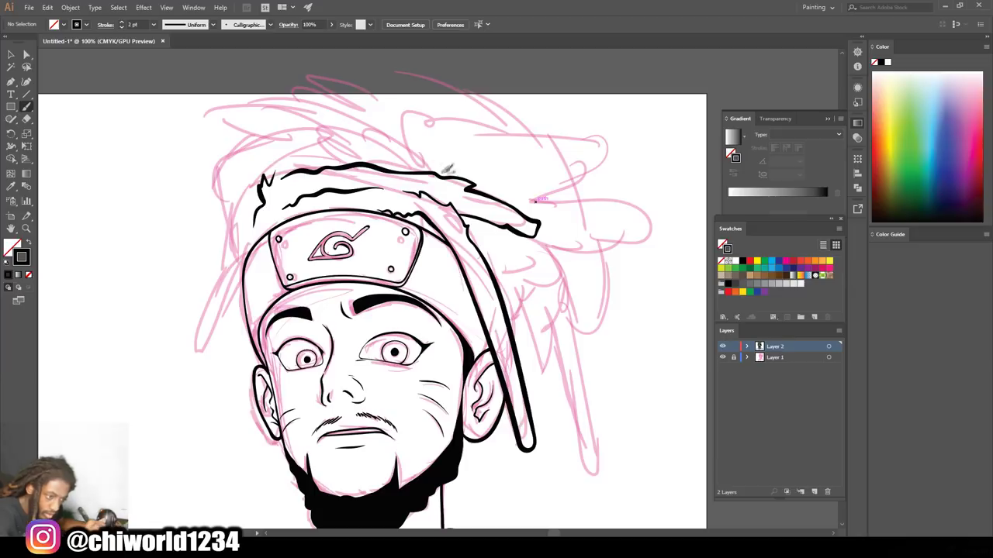
- Ink the middle dreadlocks sweeping over the head and the short one hanging beside the left-hand side of the headband
{"action": "mouse_move", "coordinate": [446, 153]}
{"action": "left_mouse_down"}
{"action": "mouse_move", "coordinate": [551, 136]}
{"action": "mouse_move", "coordinate": [464, 177]}
{"action": "left_mouse_up"}
{"action": "mouse_move", "coordinate": [521, 136]}
{"action": "left_mouse_down"}
{"action": "mouse_move", "coordinate": [524, 128]}
{"action": "mouse_move", "coordinate": [361, 153]}
{"action": "left_mouse_up"}
{"action": "left_click_drag", "start_coordinate": [481, 123], "coordinate": [383, 163]}
{"action": "key", "text": "ctrl+minus"}
{"action": "scroll", "coordinate": [570, 284], "scroll_direction": "left", "scroll_amount": 2}
{"action": "key", "text": "ctrl+plus"}
{"action": "left_click_drag", "start_coordinate": [335, 180], "coordinate": [397, 160]}
{"action": "mouse_move", "coordinate": [459, 138]}
{"action": "left_mouse_down"}
{"action": "mouse_move", "coordinate": [303, 161]}
{"action": "mouse_move", "coordinate": [317, 209]}
{"action": "left_mouse_up"}
{"action": "mouse_move", "coordinate": [331, 267]}
{"action": "left_mouse_down"}
{"action": "mouse_move", "coordinate": [281, 354]}
{"action": "mouse_move", "coordinate": [318, 256]}
{"action": "left_mouse_up"}
- Ink the jagged uppermost dreadlocks along the crown of the head with the 2 pt stroke
{"action": "key", "text": "ctrl+minus"}
{"action": "key", "text": "ctrl+minus"}
{"action": "key", "text": "ctrl+plus"}
{"action": "key", "text": "ctrl+plus"}
{"action": "key", "text": "ctrl+plus"}
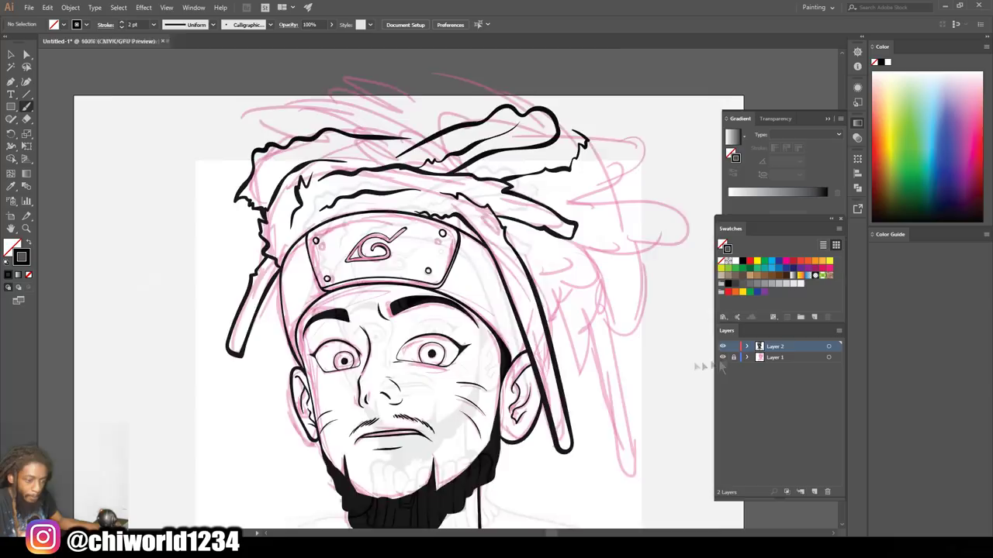
{"action": "left_click_drag", "start_coordinate": [318, 116], "coordinate": [261, 133]}
{"action": "scroll", "coordinate": [256, 140], "scroll_direction": "up", "scroll_amount": 3}
{"action": "mouse_move", "coordinate": [104, 219]}
{"action": "left_mouse_down"}
{"action": "mouse_move", "coordinate": [182, 158]}
{"action": "mouse_move", "coordinate": [325, 201]}
{"action": "left_mouse_up"}
{"action": "mouse_move", "coordinate": [194, 150]}
{"action": "left_mouse_down"}
{"action": "mouse_move", "coordinate": [334, 111]}
{"action": "mouse_move", "coordinate": [446, 159]}
{"action": "left_mouse_up"}
- Hide the sketch layer to check the inked dreadlocks, and show the sketch again
{"action": "key", "text": "ctrl+minus"}
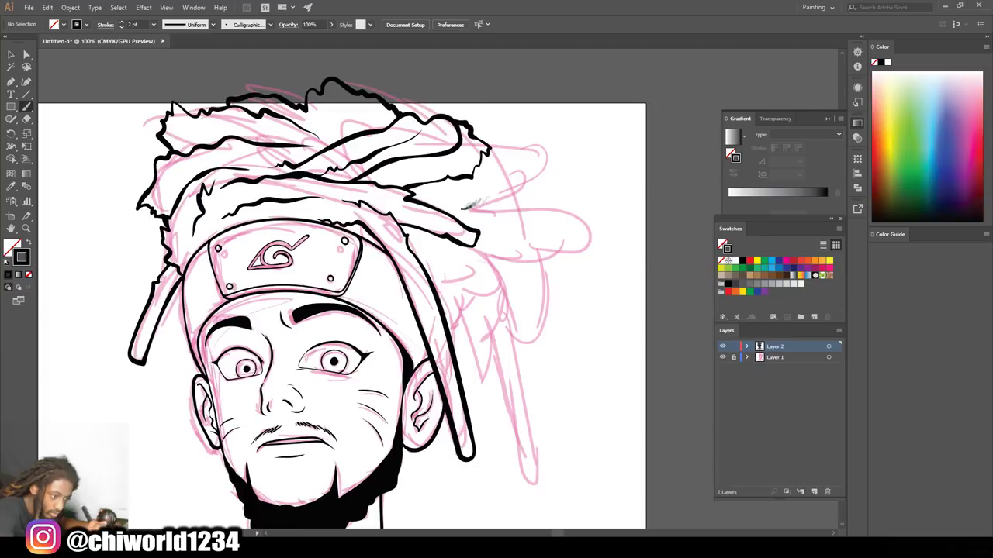
{"action": "key", "text": "ctrl+minus"}
{"action": "key", "text": "ctrl+minus"}
{"action": "left_click", "coordinate": [722, 358]}
{"action": "key", "text": "ctrl+plus"}
{"action": "left_click", "coordinate": [723, 357]}
- Ink the remaining dreadlocks on the right-hand side of the head, including the long hanging one, with the 2 pt stroke
{"action": "key", "text": "ctrl+plus"}
{"action": "key", "text": "ctrl+plus"}
{"action": "left_click_drag", "start_coordinate": [691, 416], "coordinate": [657, 306]}
{"action": "mouse_move", "coordinate": [484, 153]}
{"action": "left_mouse_down"}
{"action": "mouse_move", "coordinate": [474, 235]}
{"action": "mouse_move", "coordinate": [436, 192]}
{"action": "left_mouse_up"}
{"action": "mouse_move", "coordinate": [440, 175]}
{"action": "left_mouse_down"}
{"action": "mouse_move", "coordinate": [355, 107]}
{"action": "mouse_move", "coordinate": [431, 230]}
{"action": "mouse_move", "coordinate": [420, 249]}
{"action": "left_mouse_up"}
{"action": "scroll", "coordinate": [465, 197], "scroll_direction": "down", "scroll_amount": 1}
{"action": "mouse_move", "coordinate": [474, 199]}
{"action": "left_mouse_down"}
{"action": "mouse_move", "coordinate": [506, 308]}
{"action": "mouse_move", "coordinate": [521, 228]}
{"action": "mouse_move", "coordinate": [504, 177]}
{"action": "left_mouse_up"}
{"action": "mouse_move", "coordinate": [481, 211]}
{"action": "left_mouse_down"}
{"action": "mouse_move", "coordinate": [453, 277]}
{"action": "mouse_move", "coordinate": [439, 161]}
{"action": "left_mouse_up"}
{"action": "scroll", "coordinate": [458, 190], "scroll_direction": "up", "scroll_amount": 1}
{"action": "mouse_move", "coordinate": [475, 239]}
{"action": "left_mouse_down"}
{"action": "mouse_move", "coordinate": [463, 223]}
{"action": "mouse_move", "coordinate": [496, 244]}
{"action": "mouse_move", "coordinate": [577, 177]}
{"action": "mouse_move", "coordinate": [461, 166]}
{"action": "left_mouse_up"}
{"action": "scroll", "coordinate": [434, 172], "scroll_direction": "up", "scroll_amount": 4}
{"action": "left_click_drag", "start_coordinate": [529, 172], "coordinate": [514, 134]}
{"action": "mouse_move", "coordinate": [553, 242]}
{"action": "left_mouse_down"}
{"action": "mouse_move", "coordinate": [530, 380]}
{"action": "mouse_move", "coordinate": [520, 355]}
{"action": "left_mouse_up"}
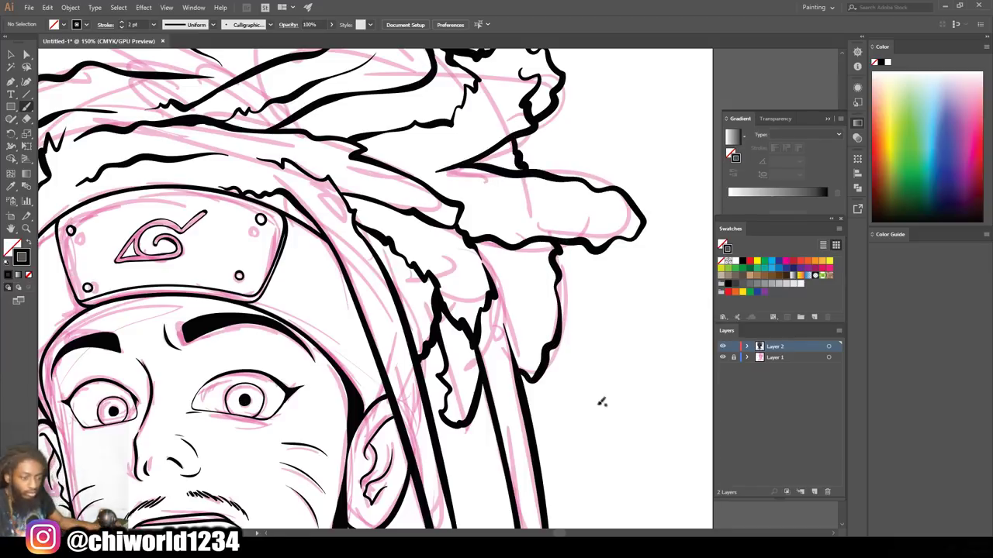
- Hide the sketch layer and ink a thin eyelid crease above each eye
{"action": "scroll", "coordinate": [609, 388], "scroll_direction": "down", "scroll_amount": 4}
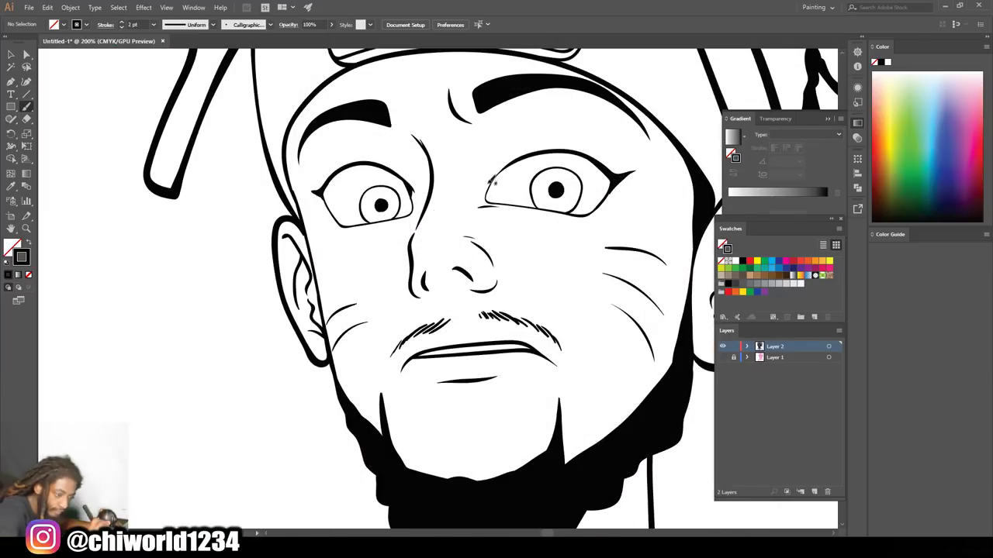
{"action": "left_click_drag", "start_coordinate": [571, 140], "coordinate": [585, 146]}
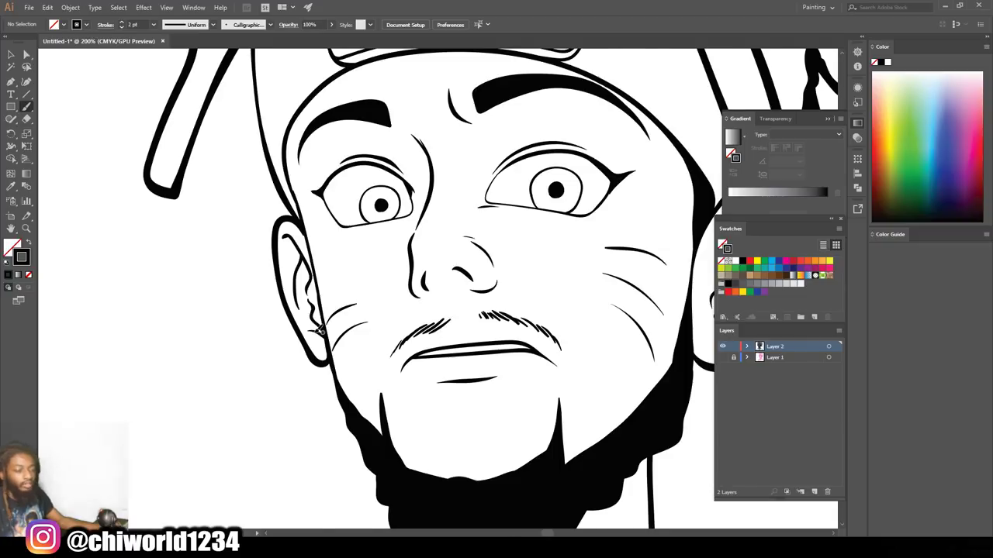
{"action": "key", "text": "ctrl+minus"}
{"action": "key", "text": "ctrl+minus"}
{"action": "key", "text": "ctrl+minus"}
{"action": "key", "text": "ctrl+minus"}
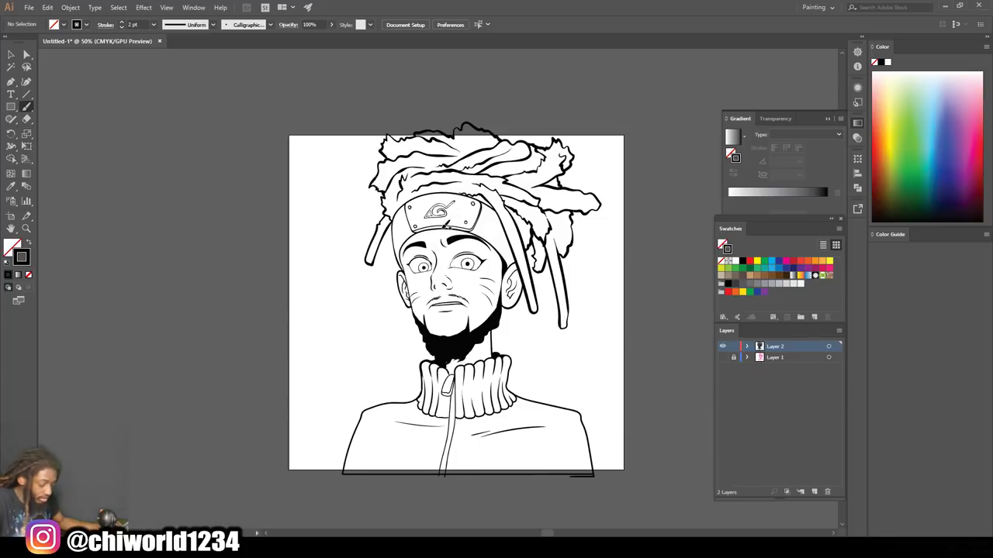
{"action": "key", "text": "ctrl+plus"}
{"action": "scroll", "coordinate": [449, 225], "scroll_direction": "up", "scroll_amount": 1}
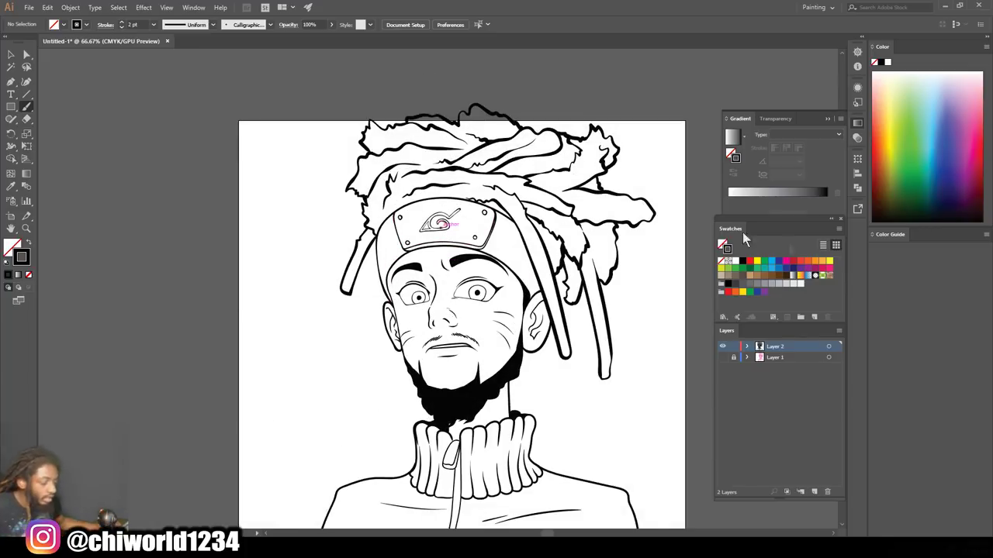
{"action": "scroll", "coordinate": [56, 65], "scroll_direction": "down", "scroll_amount": 1}
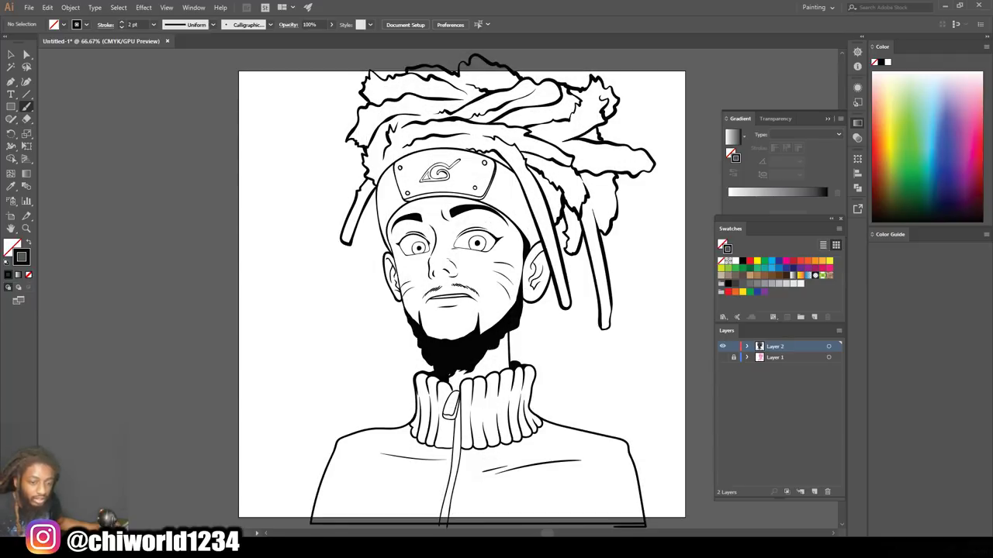
- Select all the inked line art and expand its appearance
{"action": "left_click_drag", "start_coordinate": [262, 51], "coordinate": [688, 491]}
{"action": "scroll", "coordinate": [462, 293], "scroll_direction": "up", "scroll_amount": 1}
{"action": "left_click", "coordinate": [70, 8]}
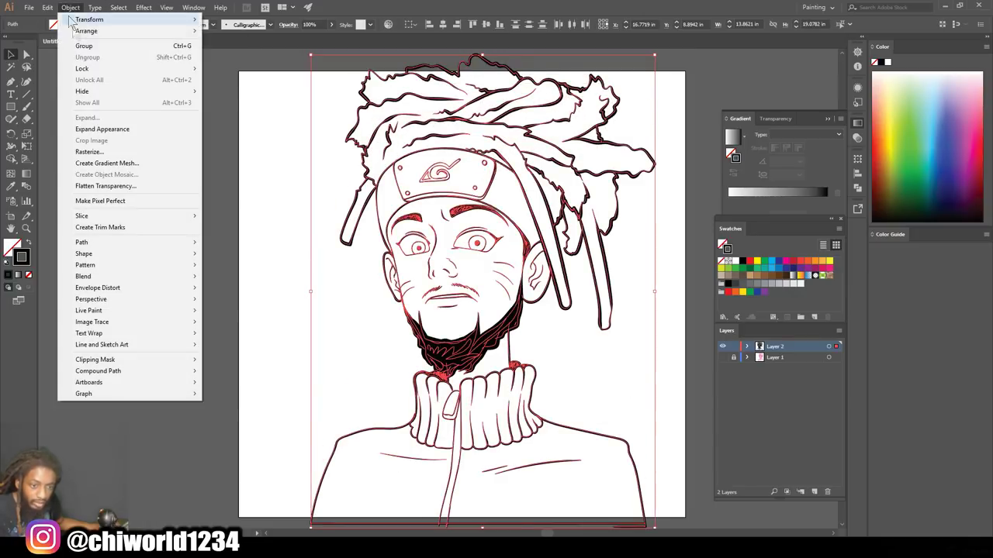
{"action": "left_click", "coordinate": [112, 131]}
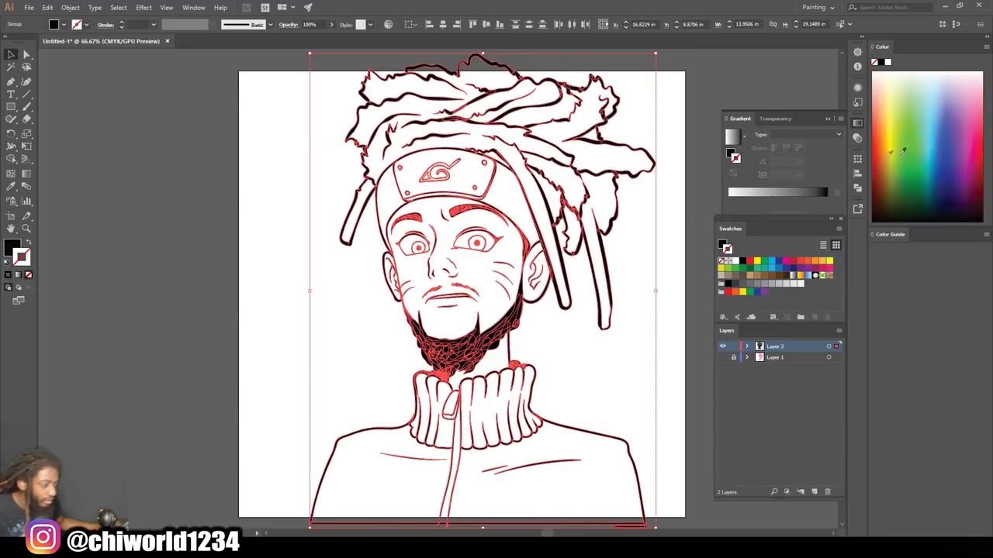
- Merge the expanded line art with the Pathfinder Merge operation and deselect it
{"action": "left_click", "coordinate": [193, 8]}
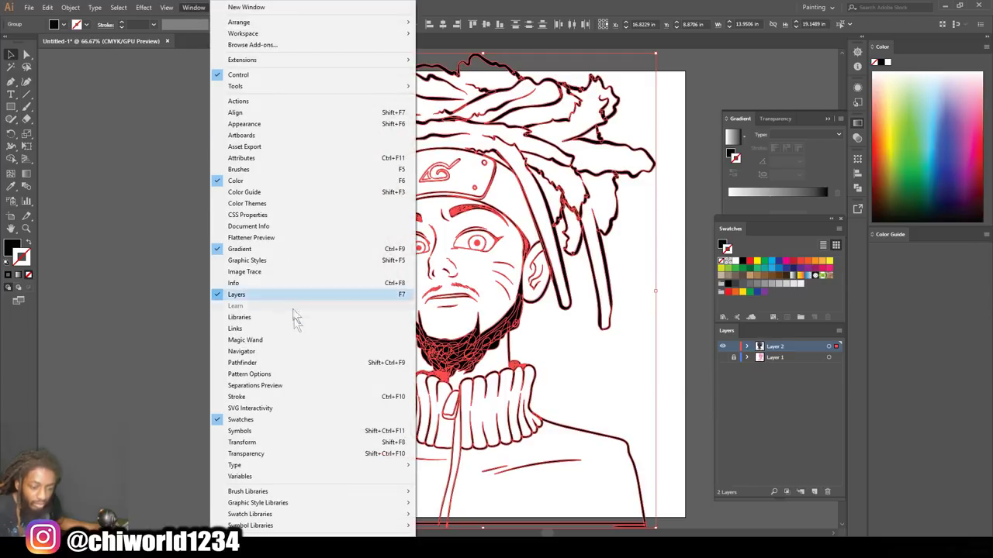
{"action": "left_click", "coordinate": [277, 366]}
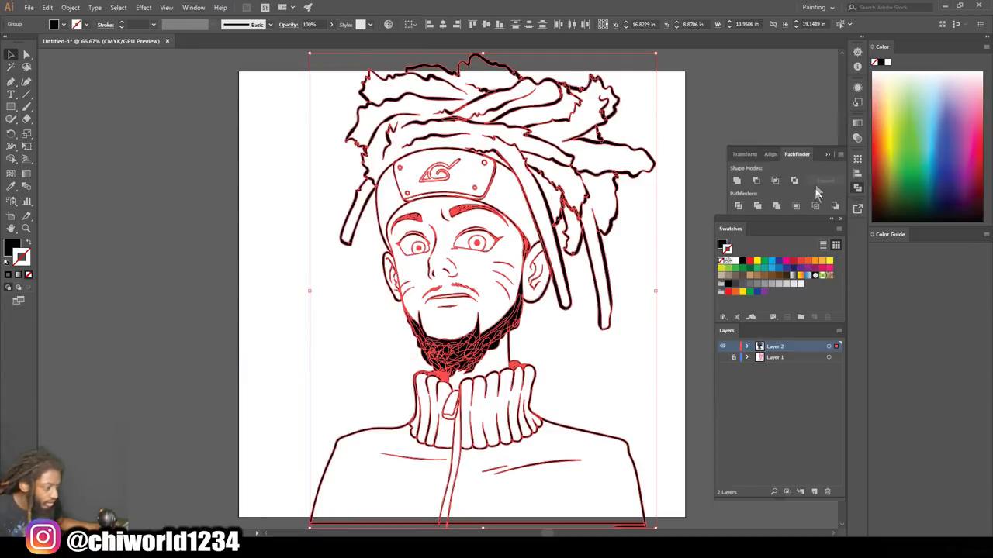
{"action": "left_click", "coordinate": [776, 206]}
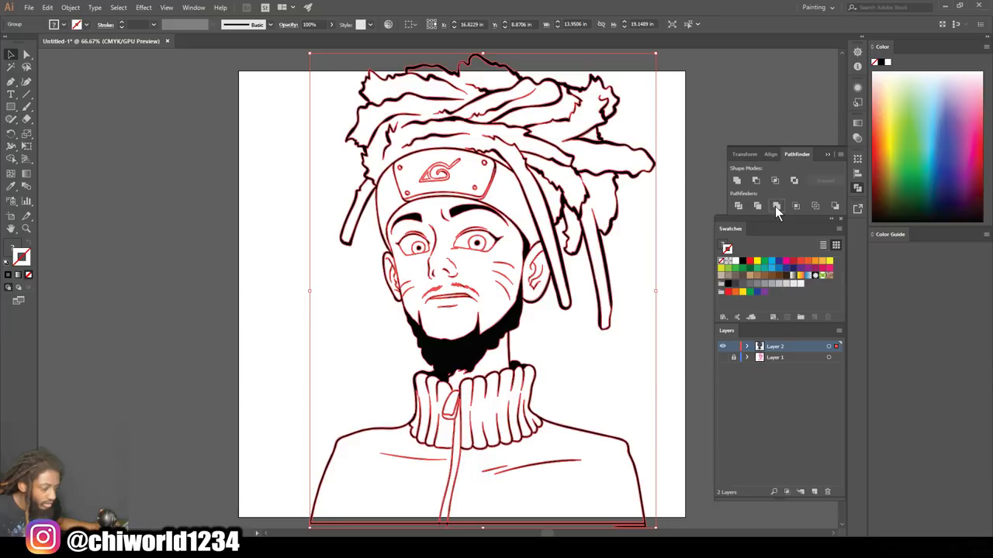
{"action": "left_click", "coordinate": [704, 416]}
- Duplicate Layer 2, lock the copy and make the original Layer 2 active
{"action": "left_click_drag", "start_coordinate": [781, 352], "coordinate": [817, 472]}
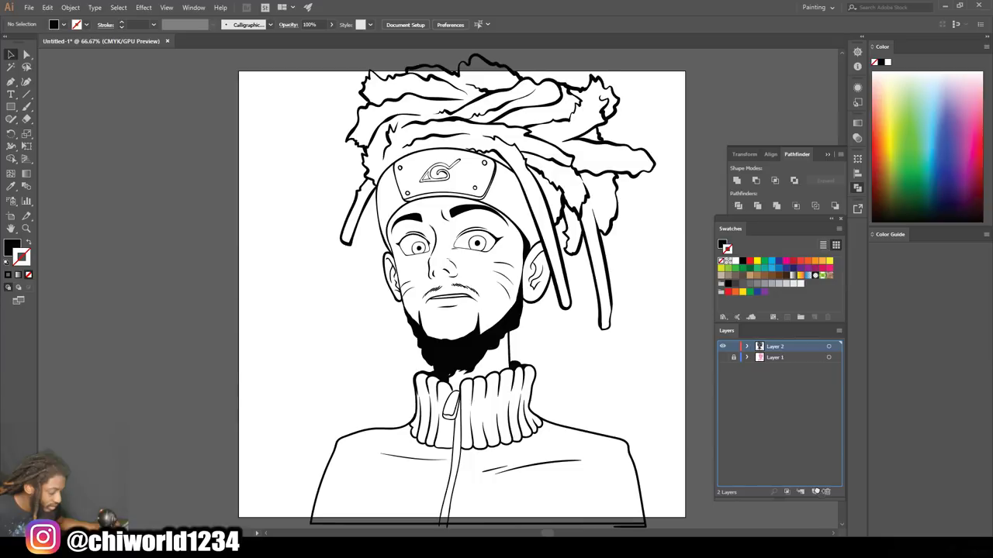
{"action": "left_click_drag", "start_coordinate": [818, 493], "coordinate": [815, 493]}
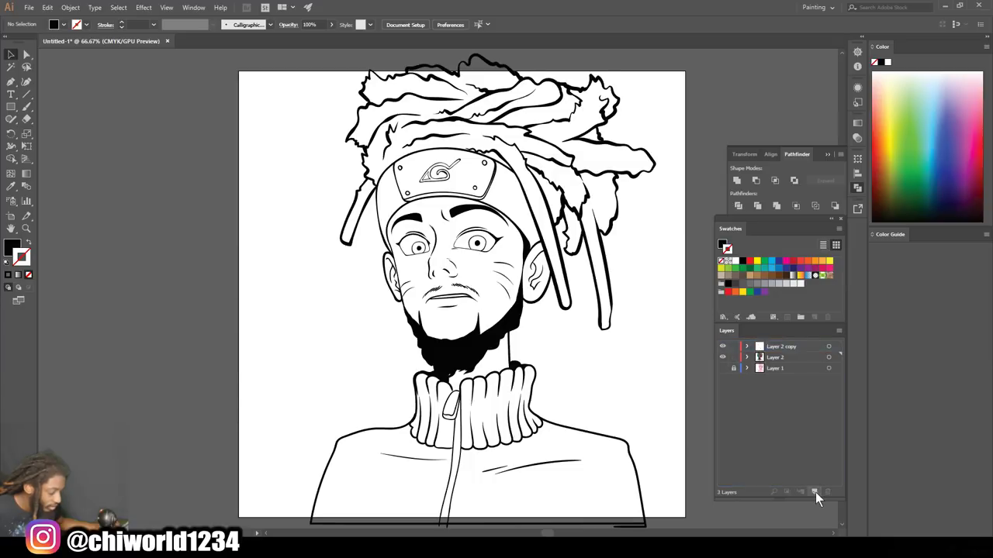
{"action": "left_click", "coordinate": [734, 347]}
{"action": "left_click", "coordinate": [778, 358]}
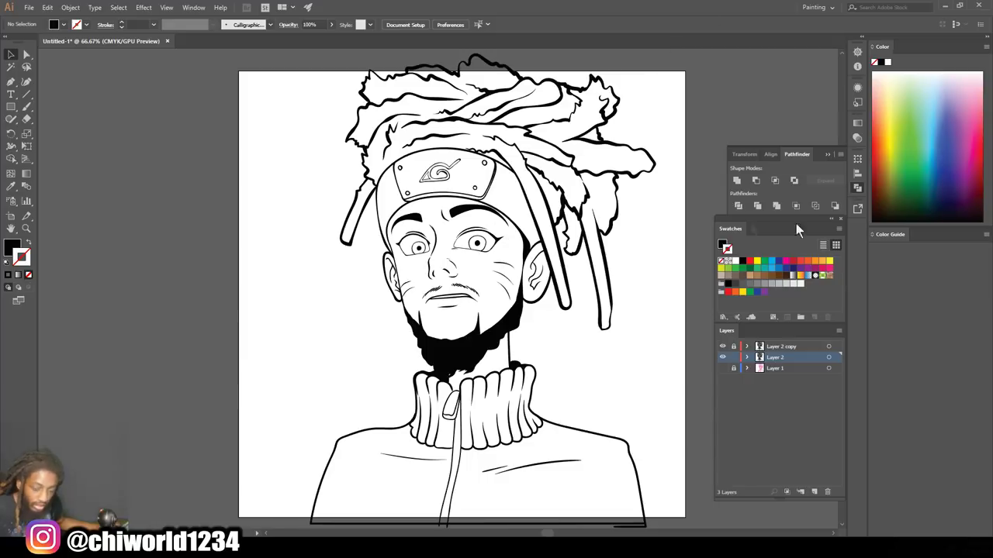
- Set the stroke colour to the peach skin tone EDAE7E
{"action": "left_click", "coordinate": [749, 276]}
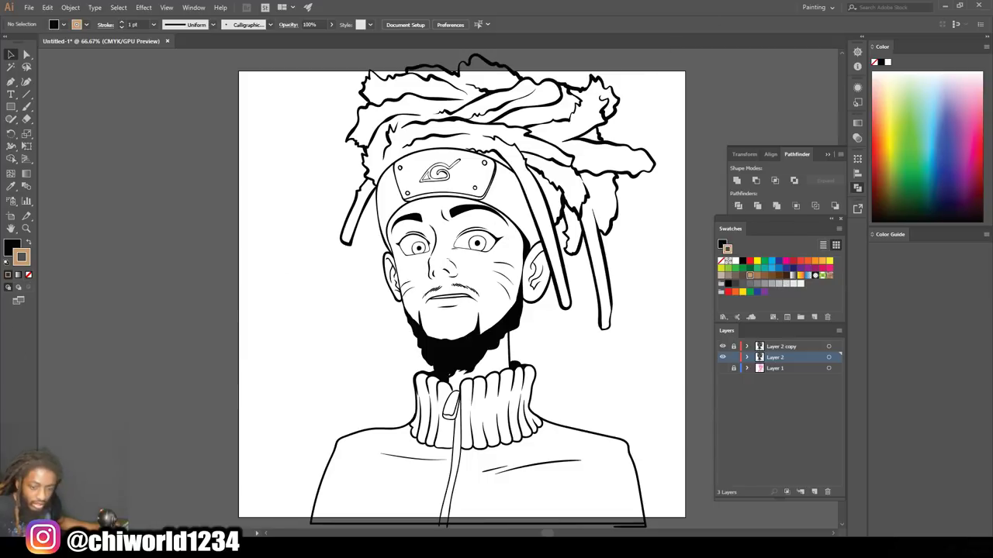
{"action": "double_click", "coordinate": [28, 259]}
{"action": "left_click", "coordinate": [619, 306]}
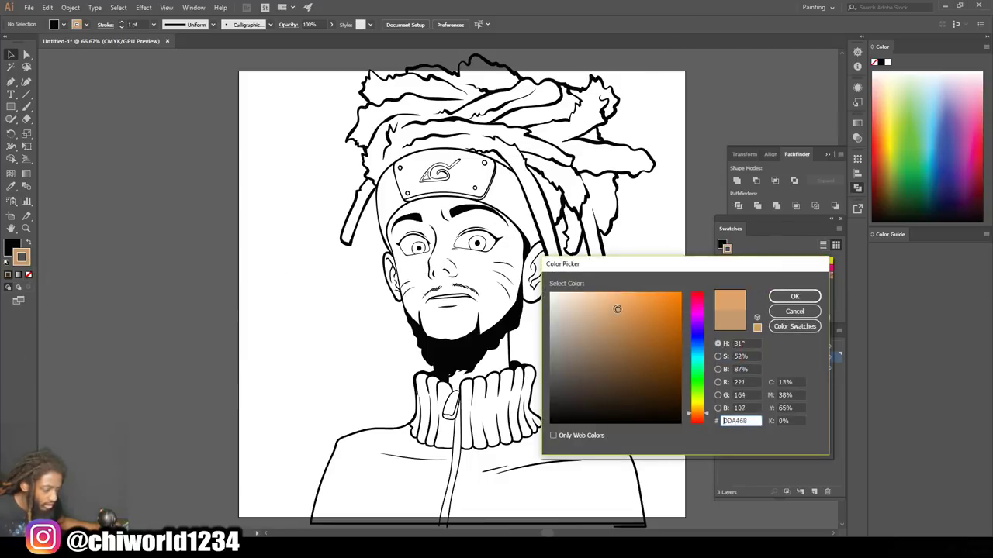
{"action": "left_click_drag", "start_coordinate": [699, 411], "coordinate": [702, 420]}
{"action": "left_click", "coordinate": [614, 299]}
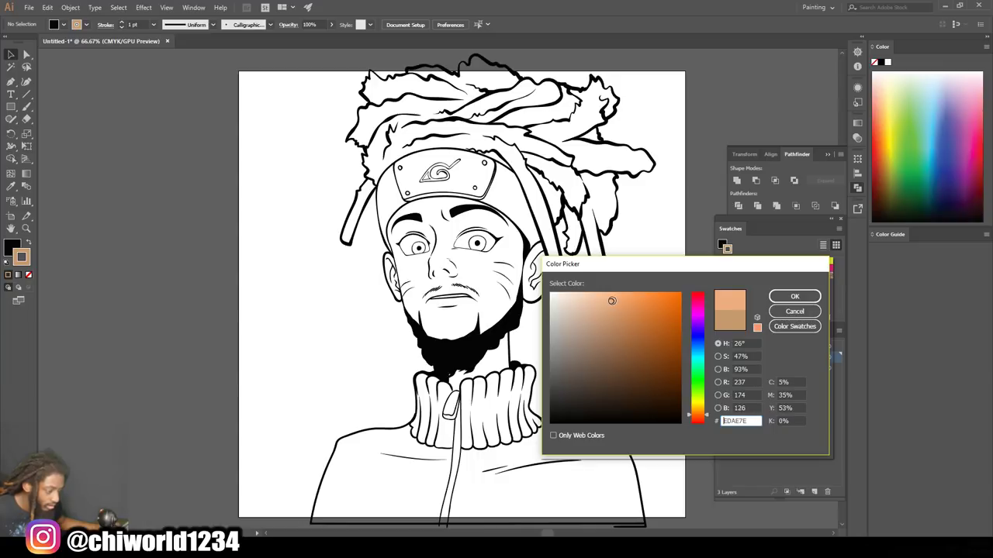
{"action": "left_click", "coordinate": [791, 299]}
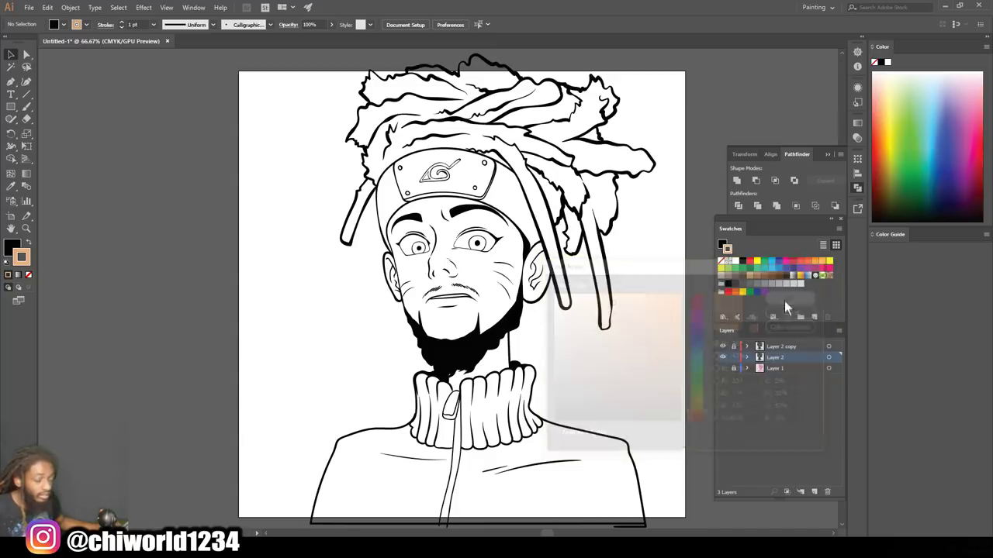
- Draw a rectangle about 17.8 by 19.7 in over the portrait on Layer 2 and swap its fill and stroke colours
{"action": "left_click", "coordinate": [13, 109]}
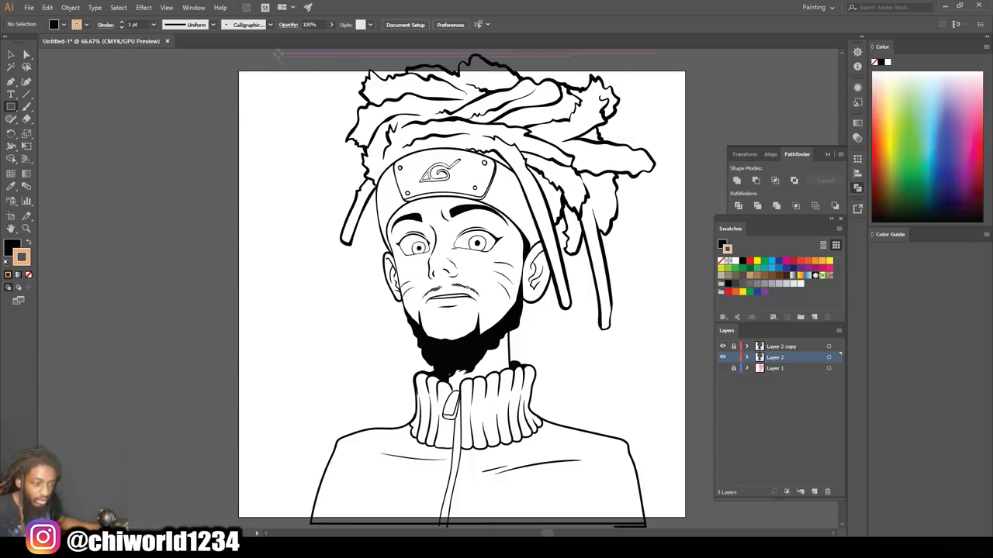
{"action": "left_click_drag", "start_coordinate": [264, 53], "coordinate": [529, 253]}
{"action": "left_click_drag", "start_coordinate": [727, 504], "coordinate": [706, 464]}
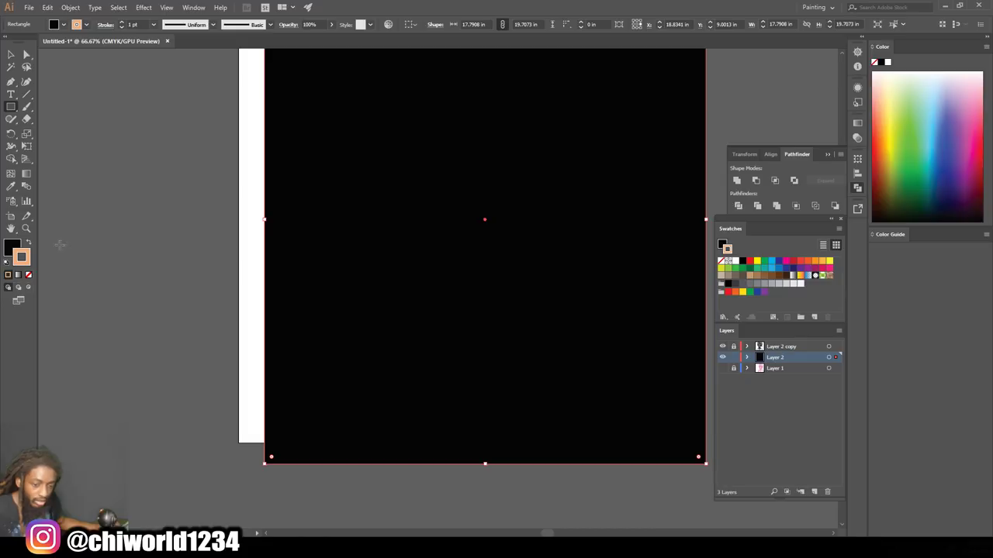
{"action": "left_click", "coordinate": [28, 245]}
{"action": "scroll", "coordinate": [143, 177], "scroll_direction": "up", "scroll_amount": 3}
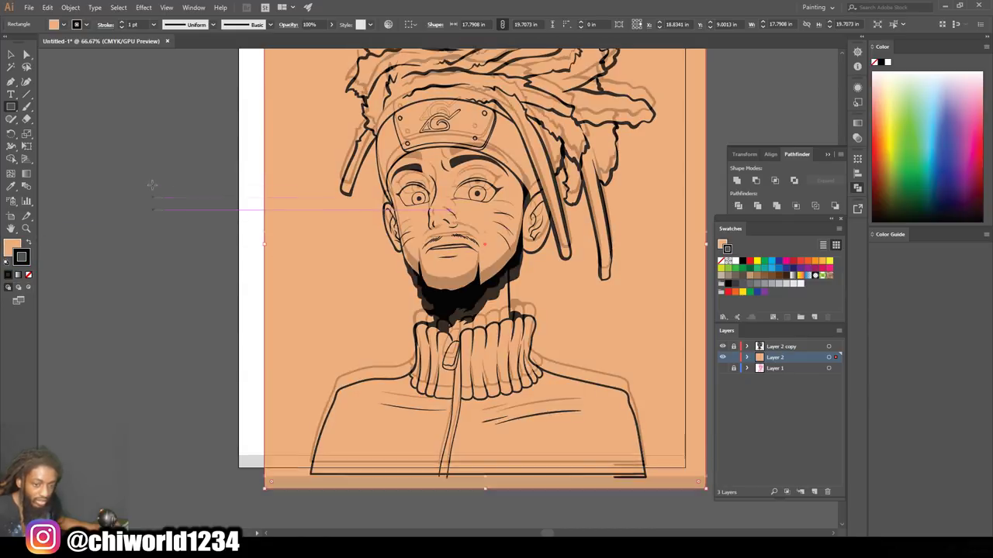
- Send the peach rectangle to the back so it sits behind the line art on Layer 2
{"action": "left_click", "coordinate": [11, 54]}
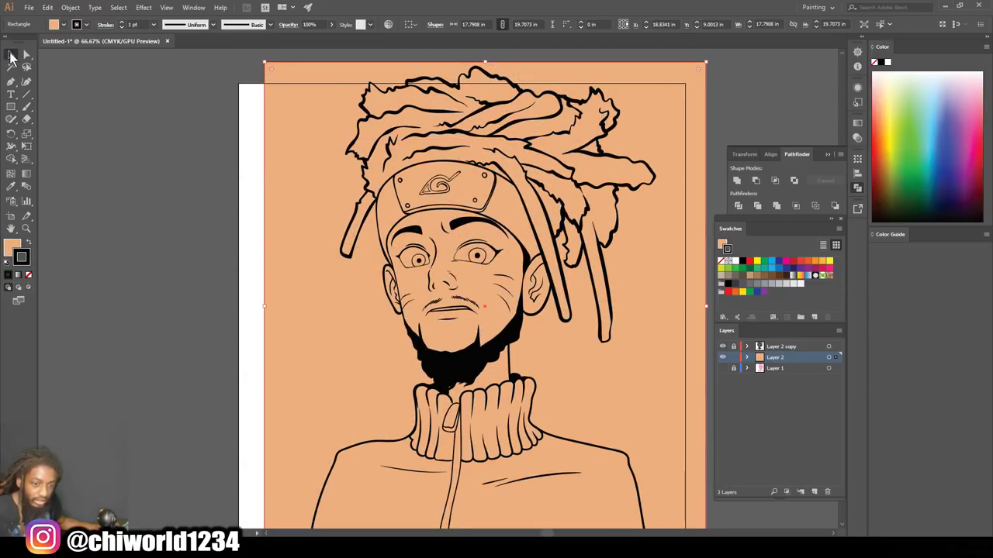
{"action": "right_click", "coordinate": [318, 202]}
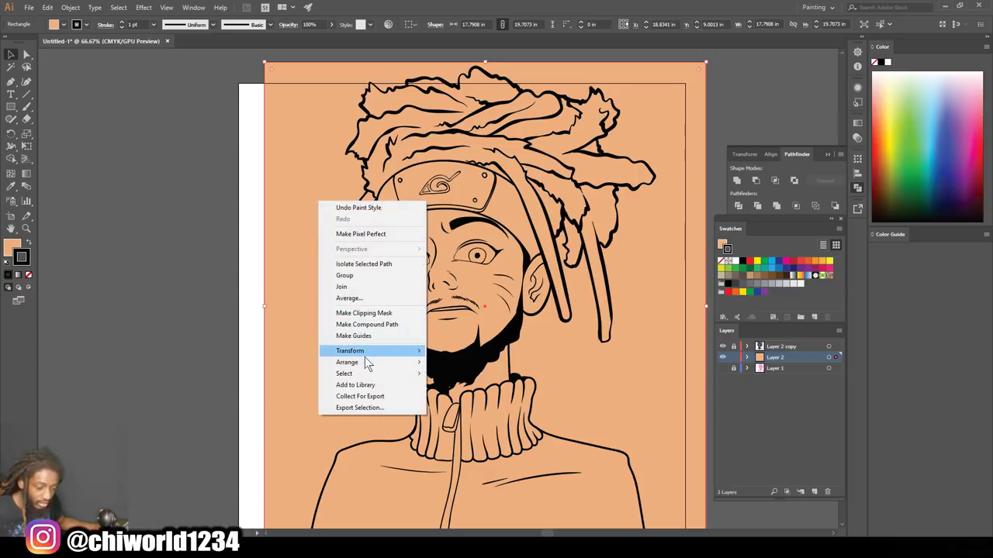
{"action": "mouse_move", "coordinate": [366, 361]}
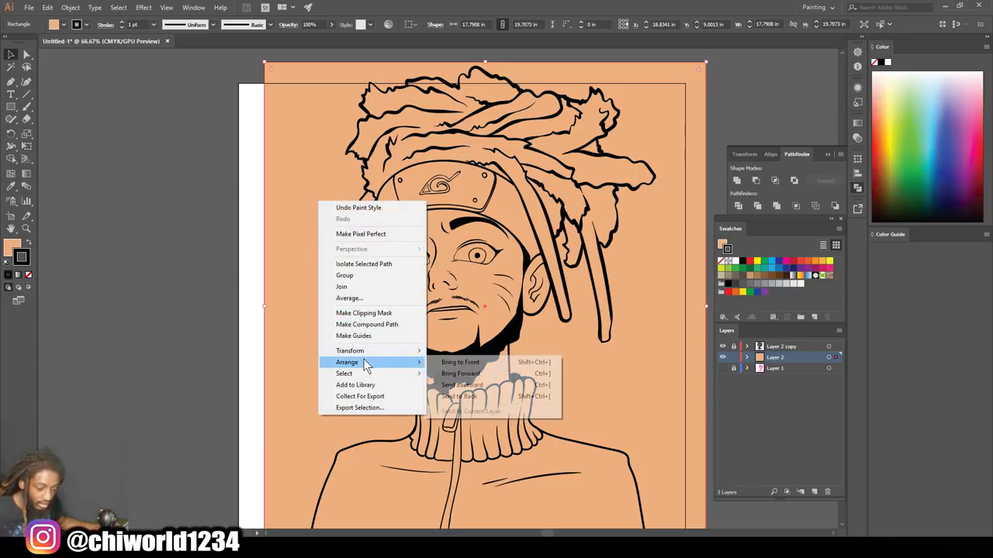
{"action": "left_click", "coordinate": [464, 397]}
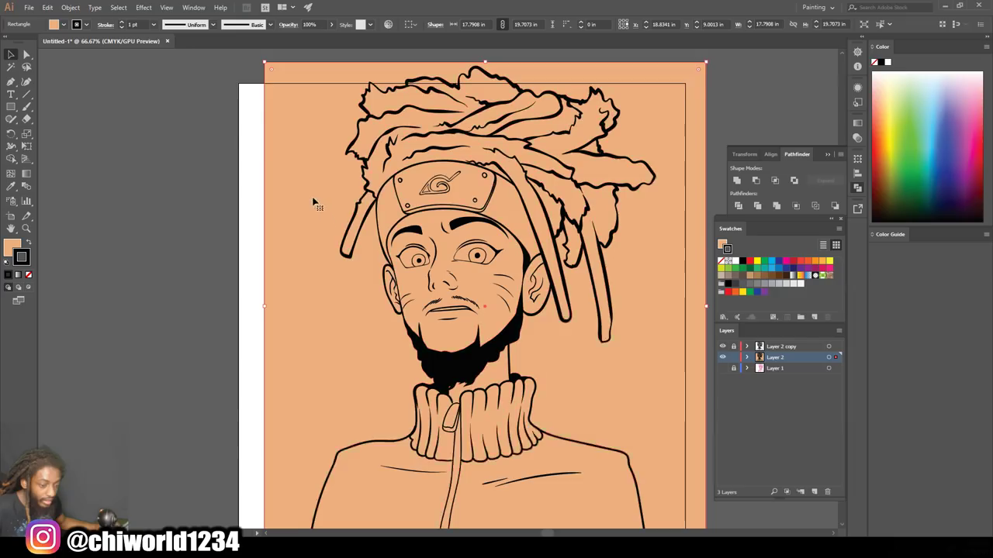
- Select all artwork on Layer 2 and combine the rectangle and line art with the Pathfinder Merge operation
{"action": "scroll", "coordinate": [315, 203], "scroll_direction": "up", "scroll_amount": 1}
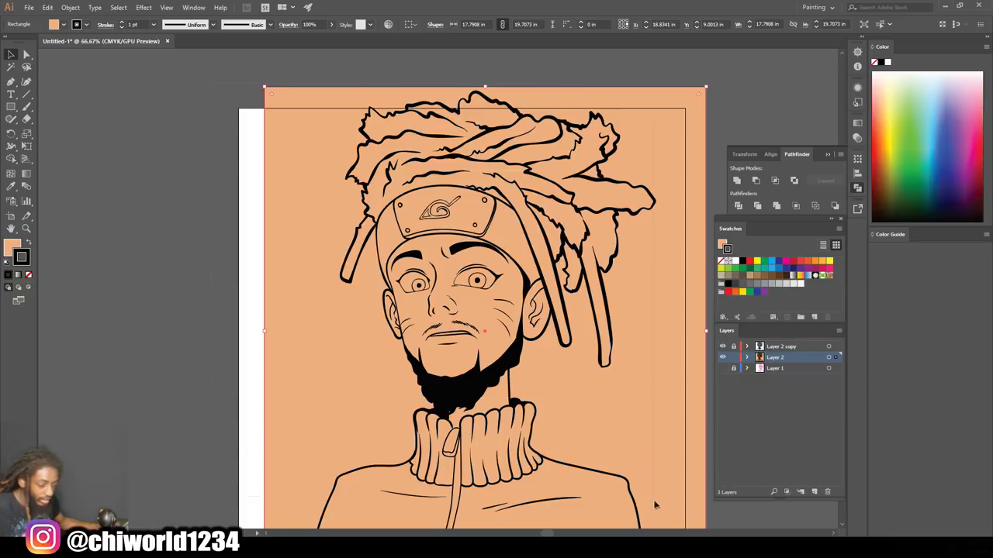
{"action": "scroll", "coordinate": [655, 502], "scroll_direction": "down", "scroll_amount": 3}
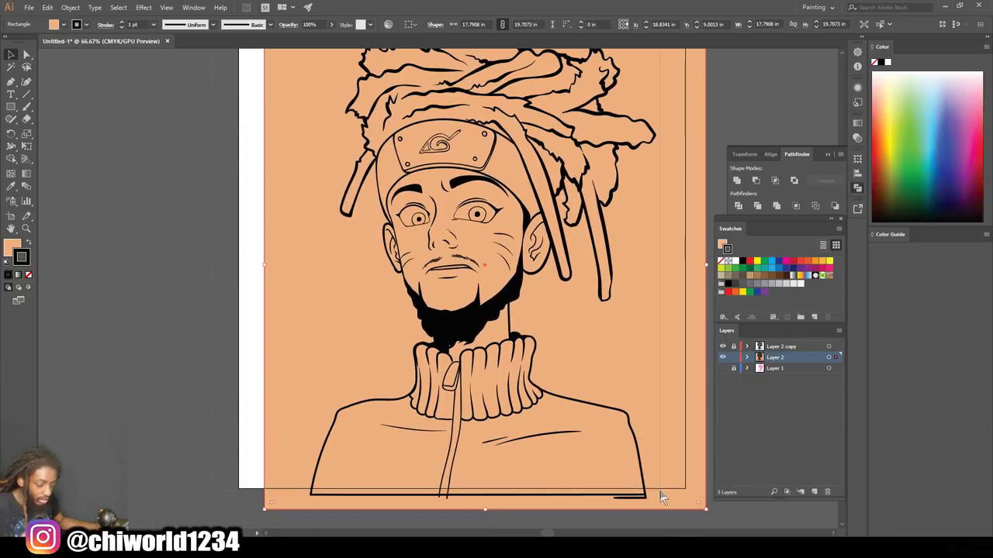
{"action": "key", "text": "ctrl+a"}
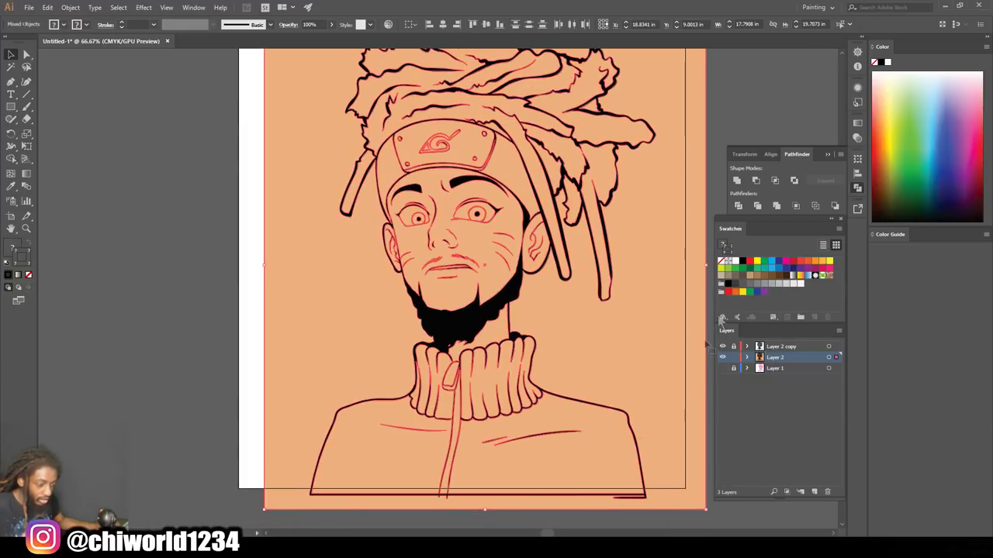
{"action": "left_click", "coordinate": [774, 207]}
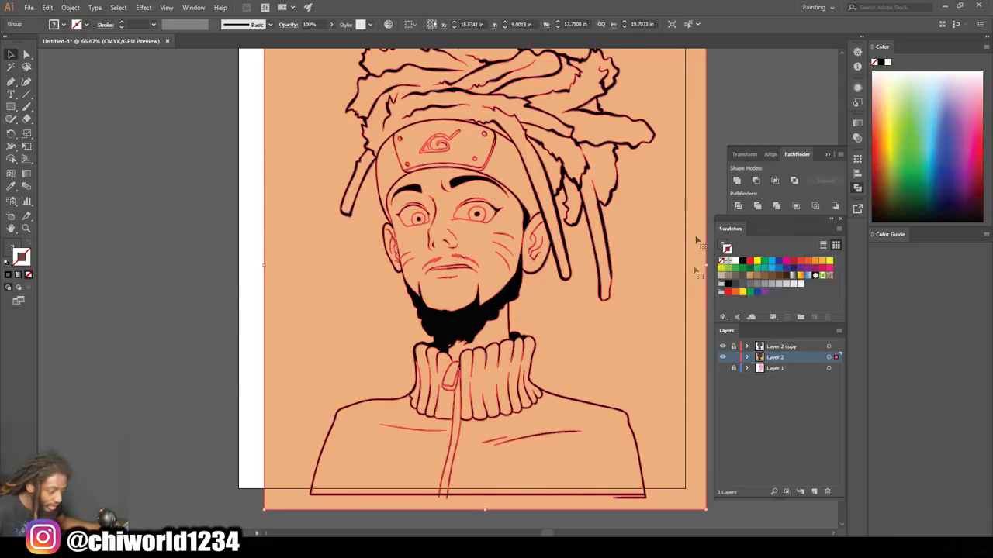
- Isolate the merged group and delete the peach background area surrounding the portrait
{"action": "right_click", "coordinate": [623, 249]}
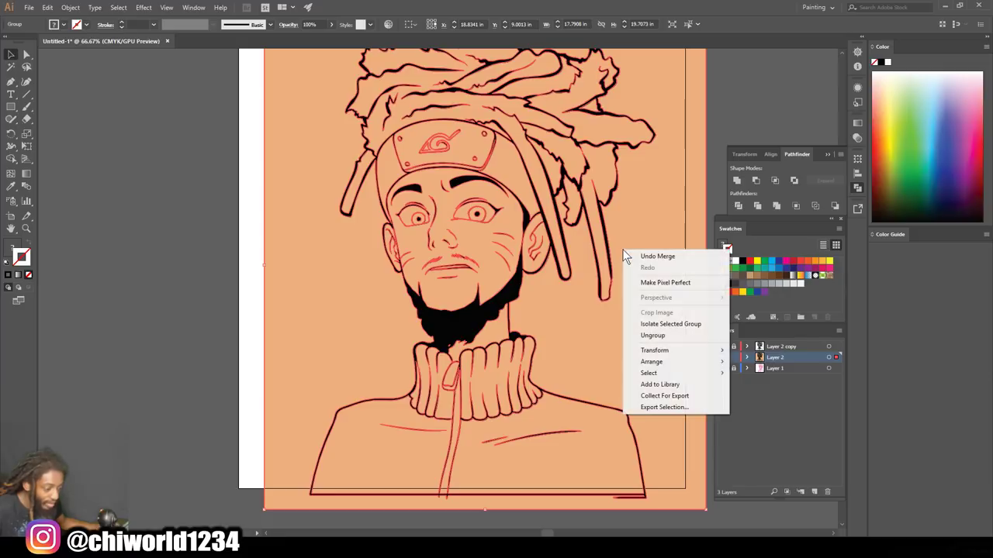
{"action": "left_click", "coordinate": [655, 324]}
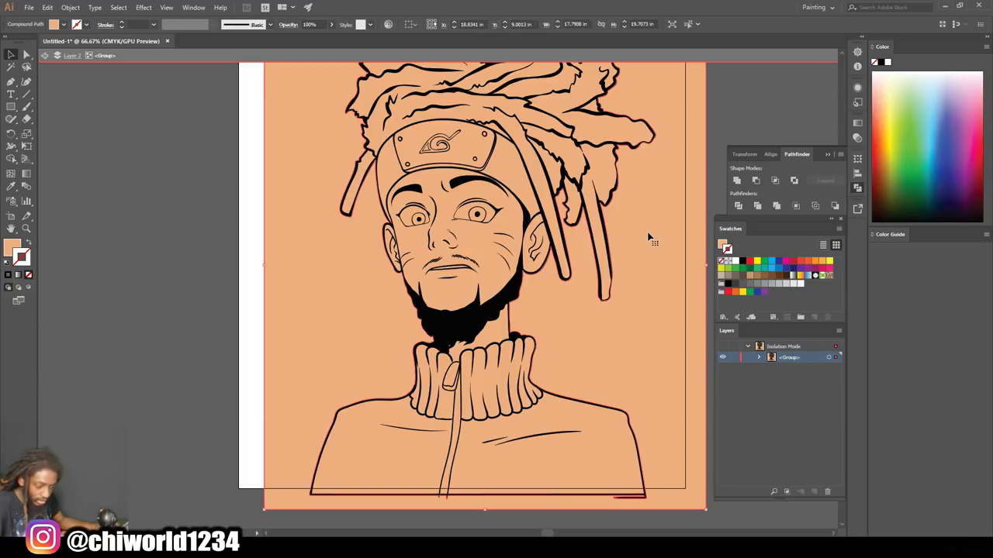
{"action": "key", "text": "Delete"}
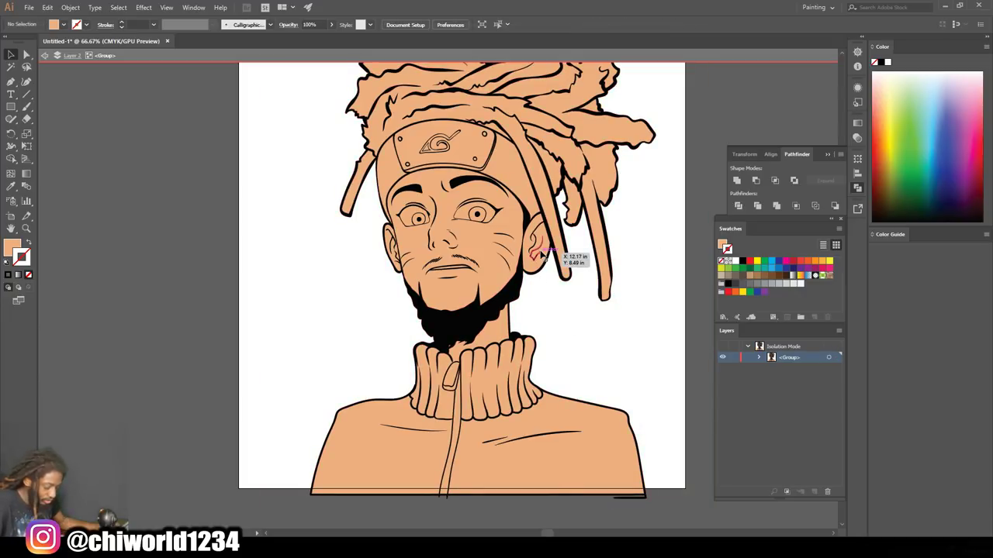
- Fill the teeth and the whites of both eyes with the off-white swatch, without a stroke
{"action": "scroll", "coordinate": [543, 256], "scroll_direction": "up", "scroll_amount": 5}
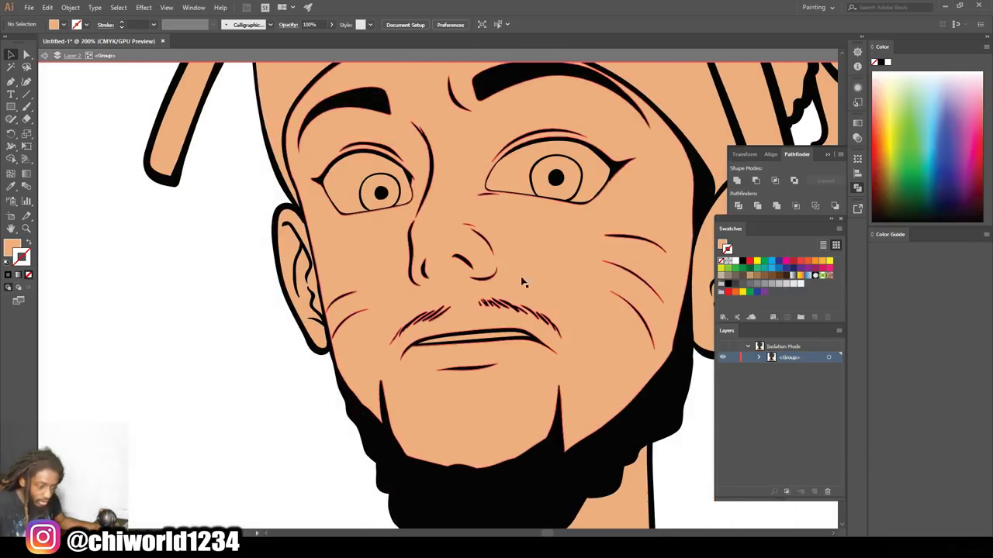
{"action": "left_click_drag", "start_coordinate": [503, 339], "coordinate": [501, 341]}
{"action": "left_click", "coordinate": [500, 340]}
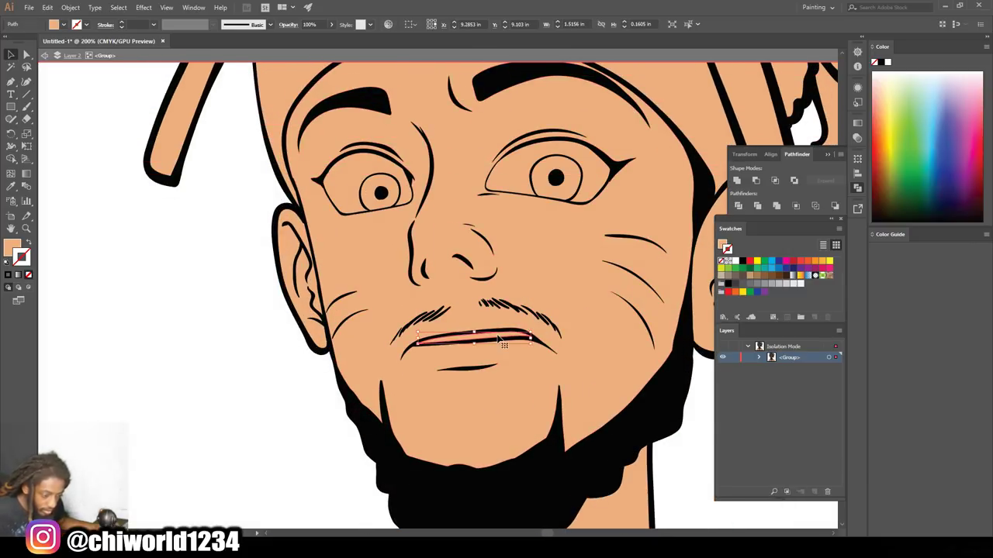
{"action": "left_click", "coordinate": [496, 181], "text": "shift"}
{"action": "left_click", "coordinate": [357, 165], "text": "shift"}
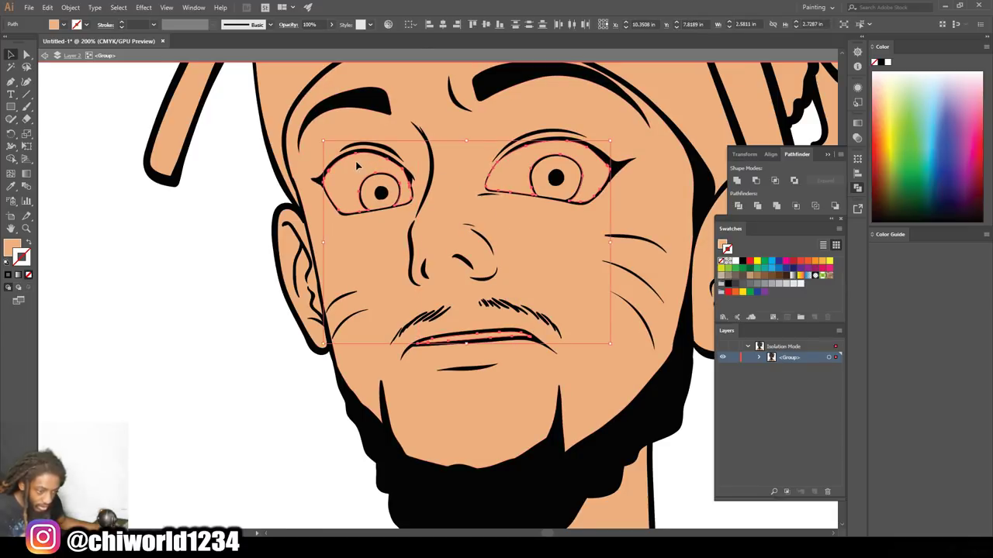
{"action": "left_click", "coordinate": [802, 285]}
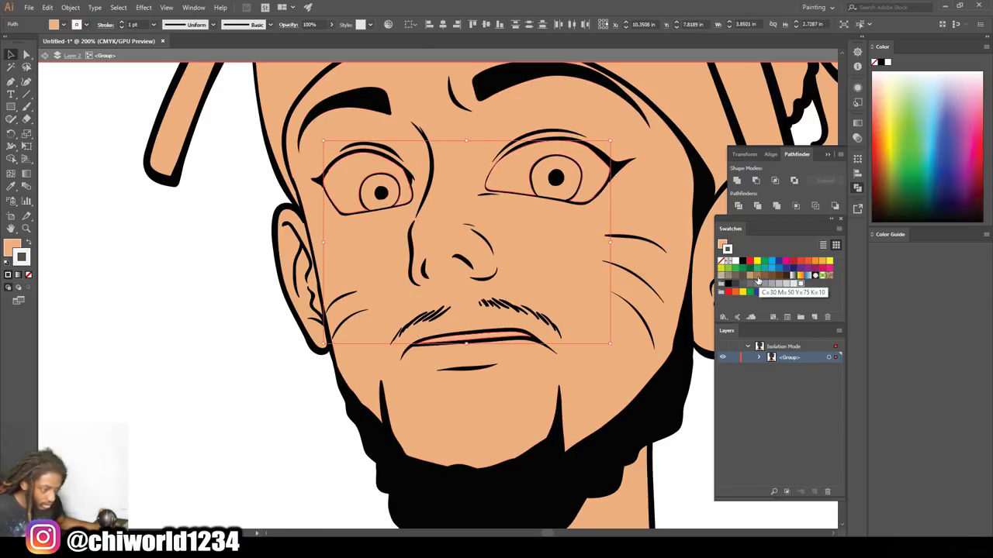
{"action": "left_click", "coordinate": [28, 242]}
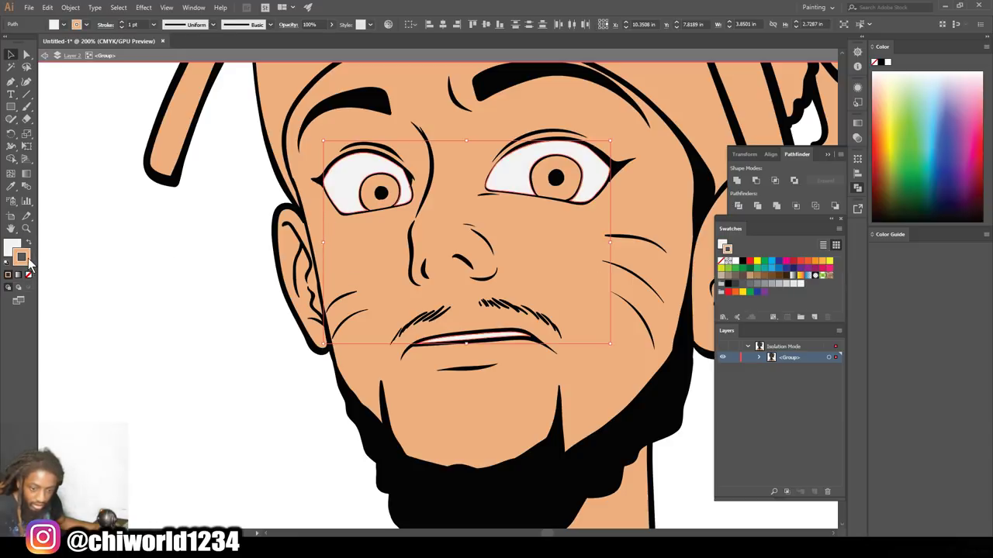
{"action": "left_click", "coordinate": [29, 275]}
{"action": "left_click", "coordinate": [116, 271]}
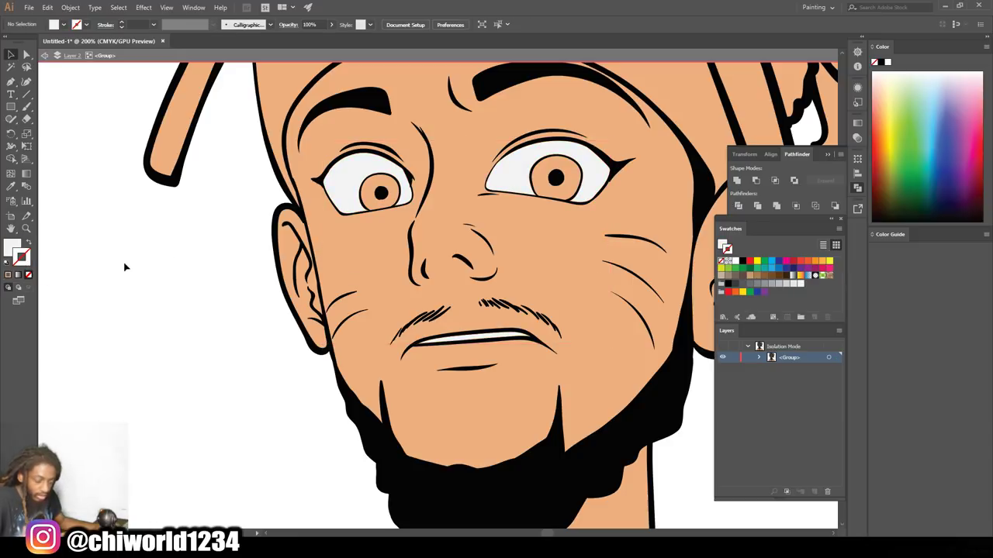
- Select the main dreadlock shapes above and beside the headband and fill them with medium brown, without a stroke
{"action": "scroll", "coordinate": [147, 263], "scroll_direction": "down", "scroll_amount": 4}
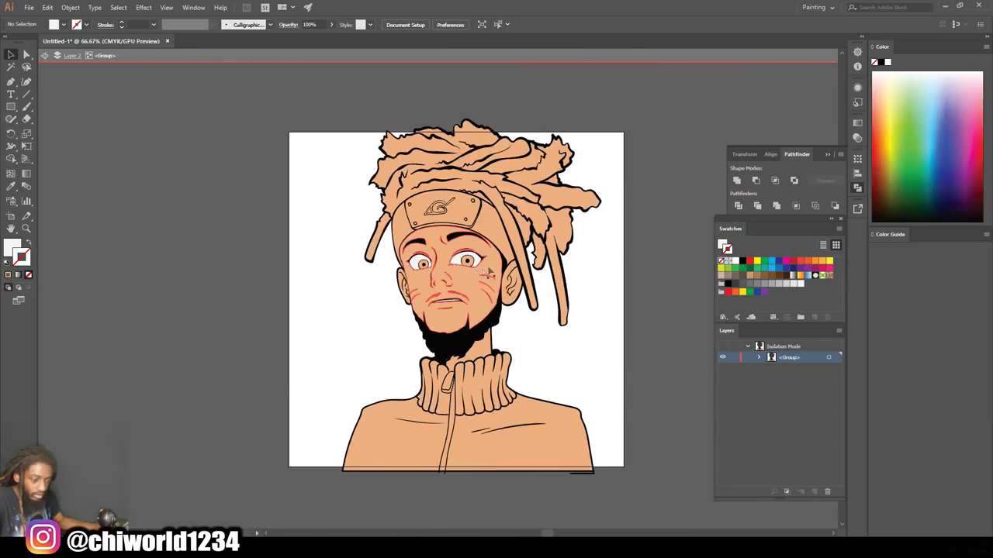
{"action": "scroll", "coordinate": [496, 264], "scroll_direction": "up", "scroll_amount": 2}
{"action": "key", "text": "ctrl+plus"}
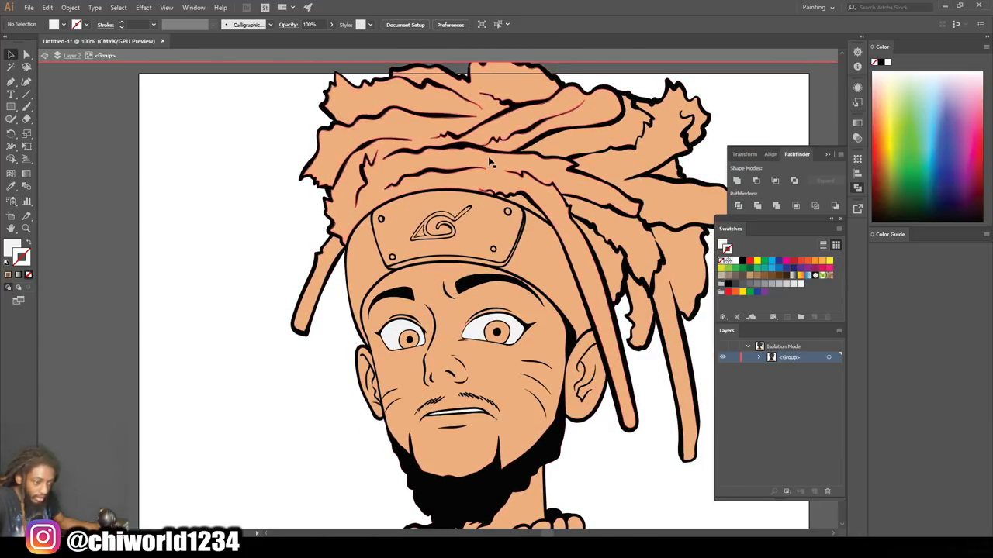
{"action": "left_click", "coordinate": [522, 221]}
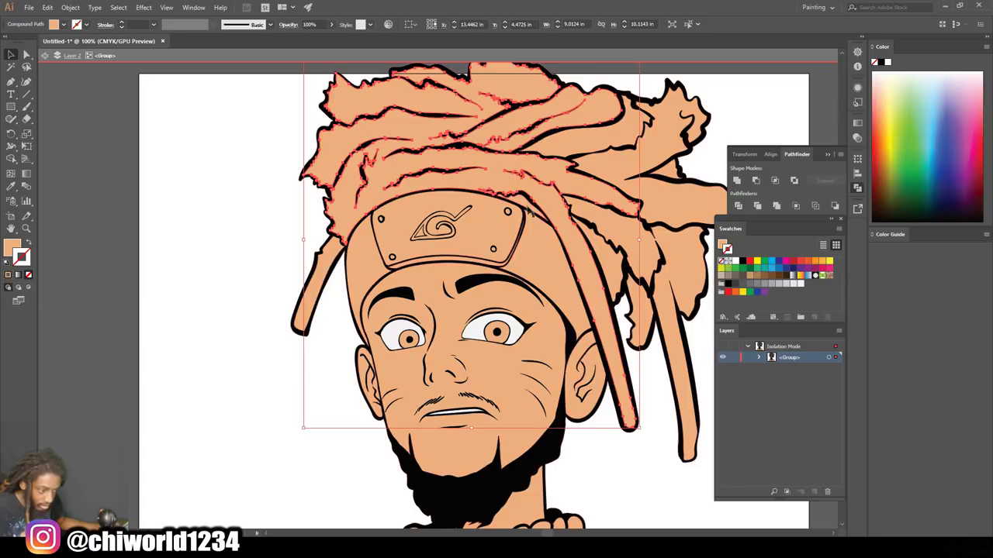
{"action": "left_click", "coordinate": [613, 266], "text": "shift"}
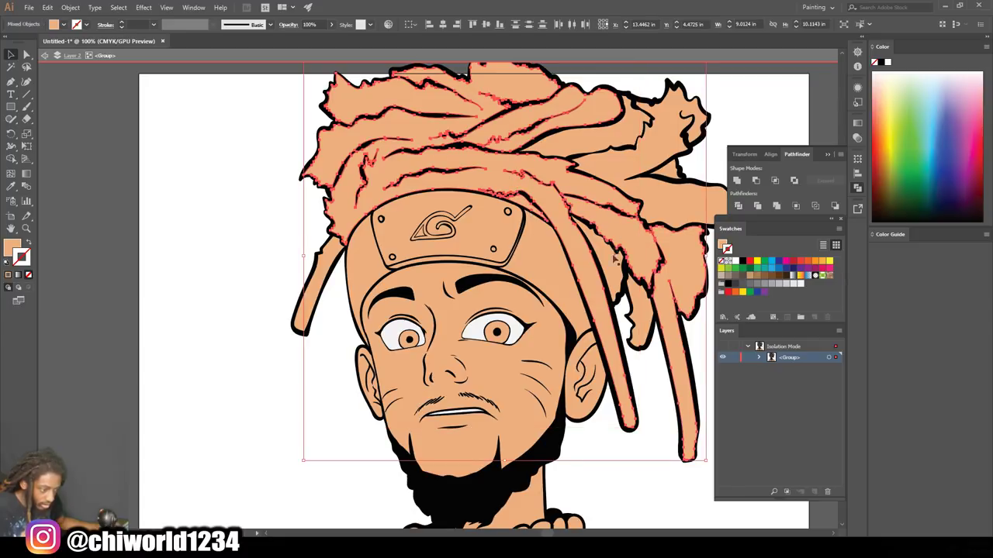
{"action": "left_click", "coordinate": [652, 315], "text": "shift"}
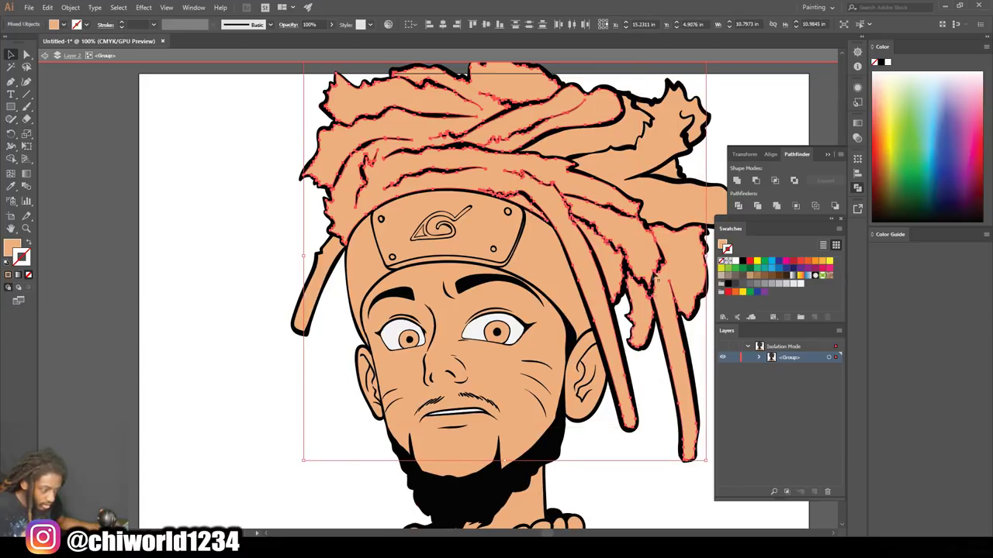
{"action": "left_click", "coordinate": [668, 172], "text": "shift"}
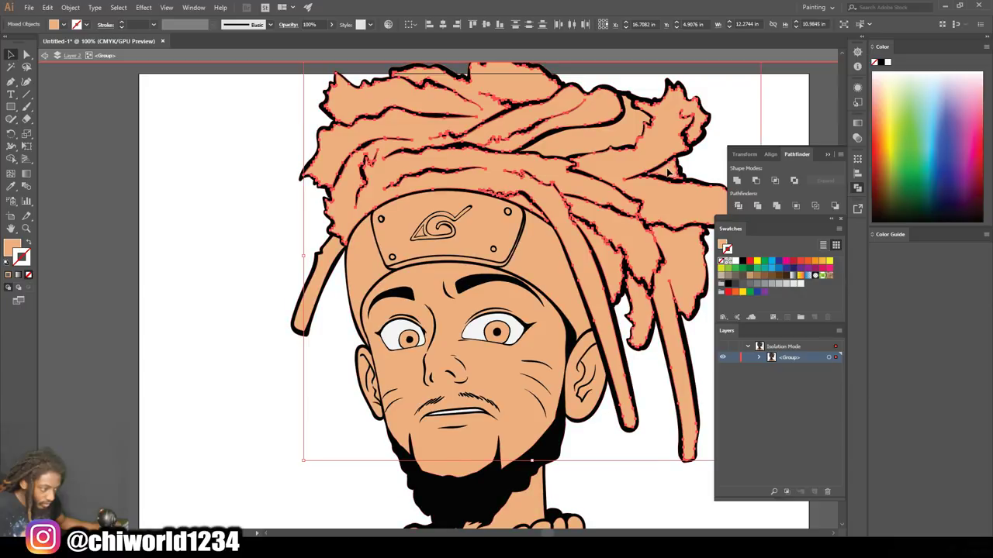
{"action": "left_click", "coordinate": [773, 277]}
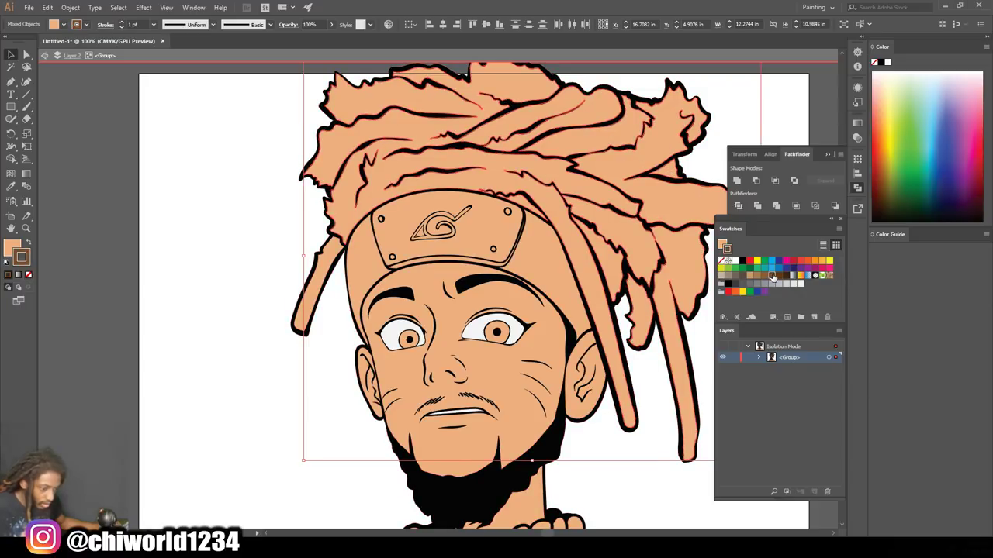
{"action": "left_click", "coordinate": [28, 247]}
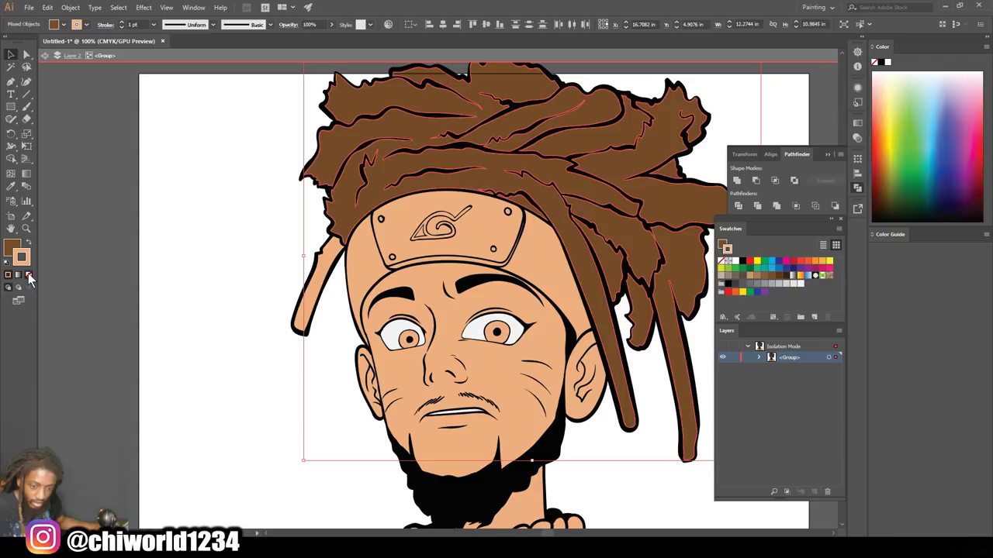
{"action": "left_click", "coordinate": [28, 275]}
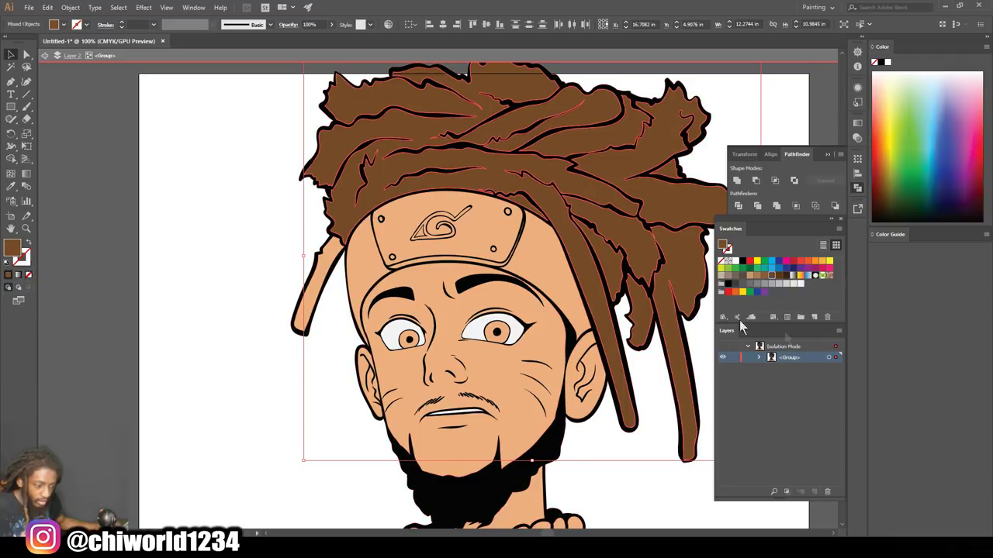
- Add the loose dreadlock beside the forehead to the hair selection and fill everything with dark brown C=50 M=70 Y=80 K=70
{"action": "left_click", "coordinate": [314, 289], "text": "shift"}
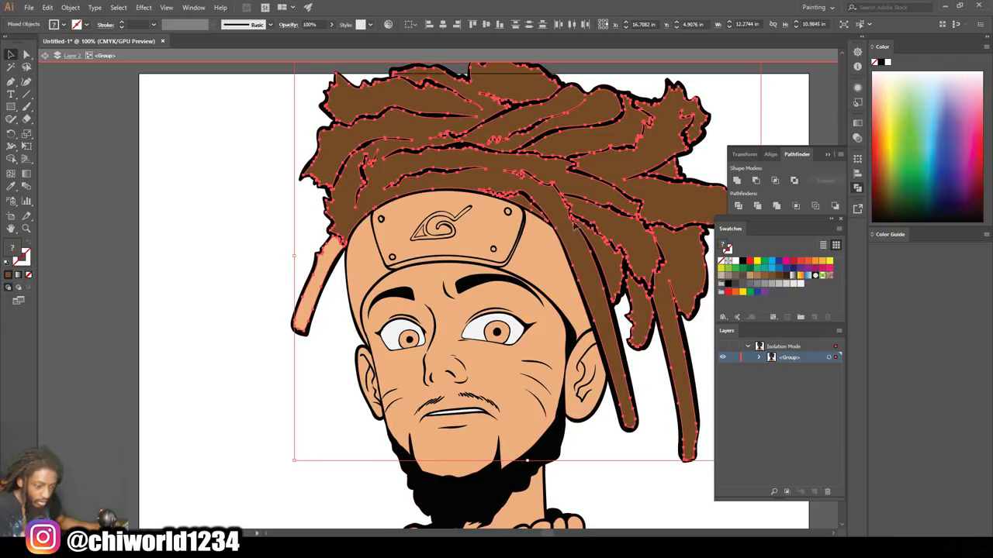
{"action": "left_click", "coordinate": [828, 261]}
{"action": "left_click", "coordinate": [788, 276]}
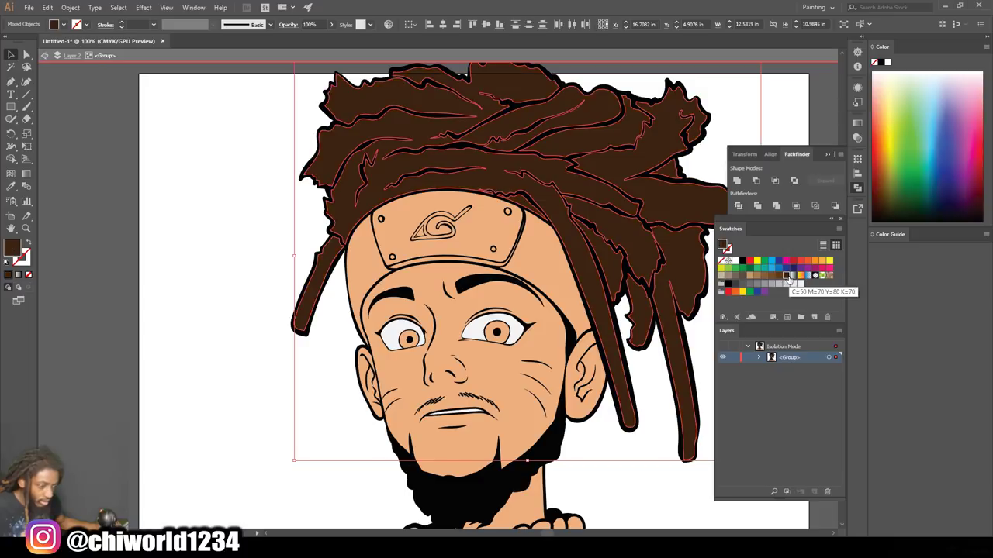
{"action": "left_click", "coordinate": [171, 262]}
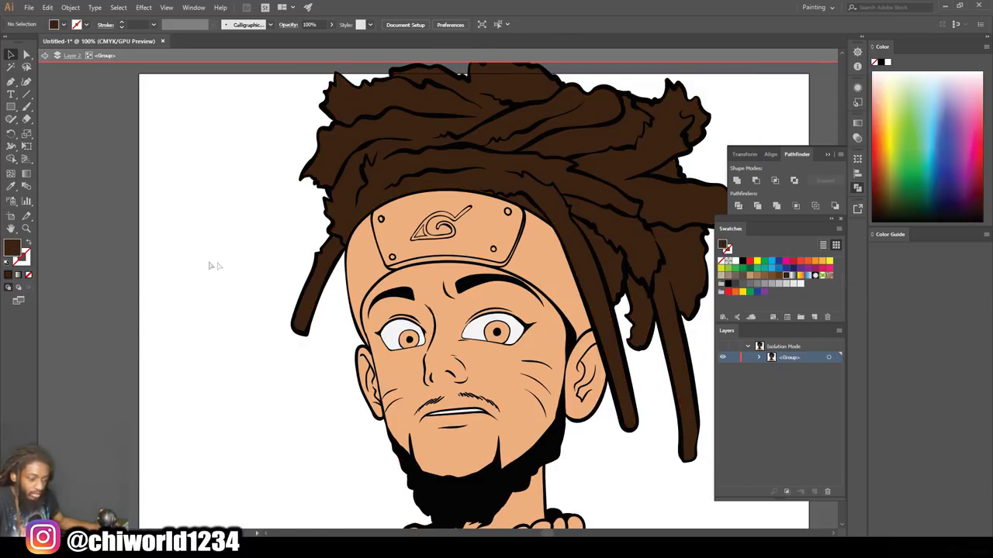
- Examine the portrait's hair, face and clothing at different zoom levels to check the colouring so far
{"action": "key", "text": "ctrl+minus"}
{"action": "key", "text": "ctrl+minus"}
{"action": "key", "text": "ctrl+minus"}
{"action": "key", "text": "ctrl+minus"}
{"action": "scroll", "coordinate": [567, 292], "scroll_direction": "down", "scroll_amount": 2}
{"action": "key", "text": "ctrl+equal"}
{"action": "key", "text": "ctrl+equal"}
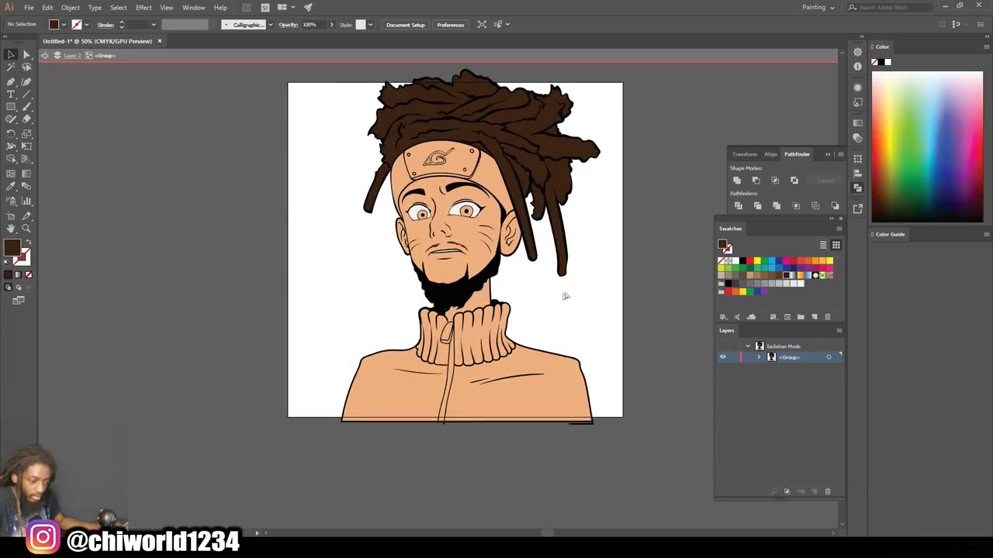
{"action": "key", "text": "ctrl+equal"}
{"action": "scroll", "coordinate": [554, 294], "scroll_direction": "up", "scroll_amount": 4}
{"action": "key", "text": "ctrl+equal"}
{"action": "key", "text": "ctrl+minus"}
{"action": "key", "text": "ctrl+minus"}
{"action": "scroll", "coordinate": [541, 268], "scroll_direction": "up", "scroll_amount": 1}
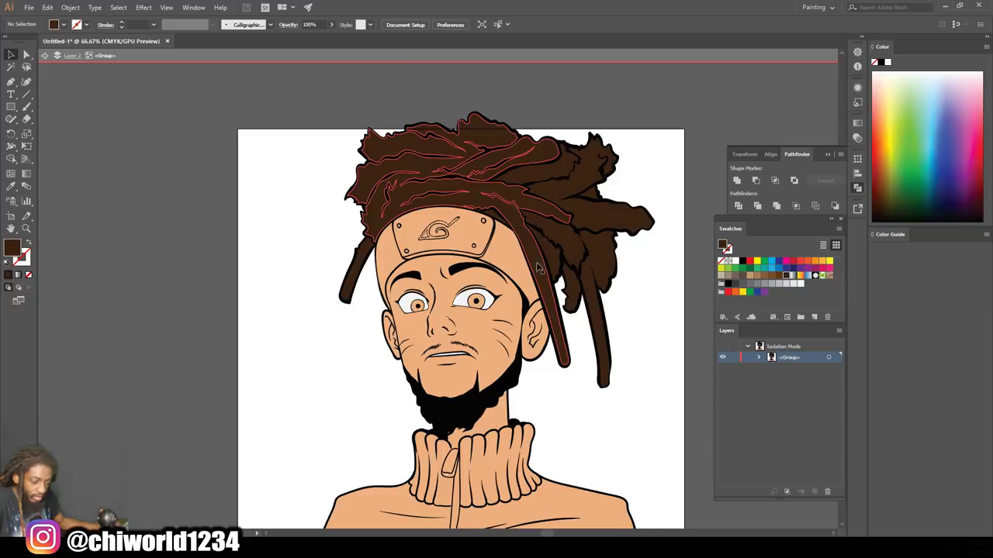
- Fill both halves of the ribbed turtleneck collar with dark grey
{"action": "scroll", "coordinate": [541, 268], "scroll_direction": "down", "scroll_amount": 2}
{"action": "key", "text": "ctrl+plus"}
{"action": "key", "text": "ctrl+plus"}
{"action": "scroll", "coordinate": [492, 281], "scroll_direction": "down", "scroll_amount": 1}
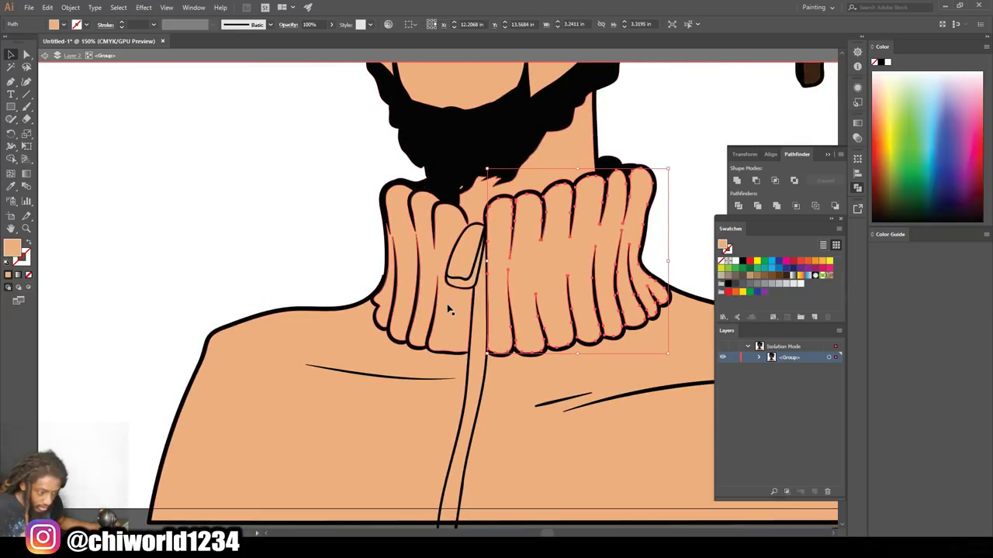
{"action": "left_click", "coordinate": [458, 316]}
{"action": "left_click", "coordinate": [751, 285]}
- Fill the zipper strip and the face of the zipper pull with light grey
{"action": "left_click", "coordinate": [482, 326]}
{"action": "left_click", "coordinate": [468, 253]}
{"action": "left_click", "coordinate": [771, 285]}
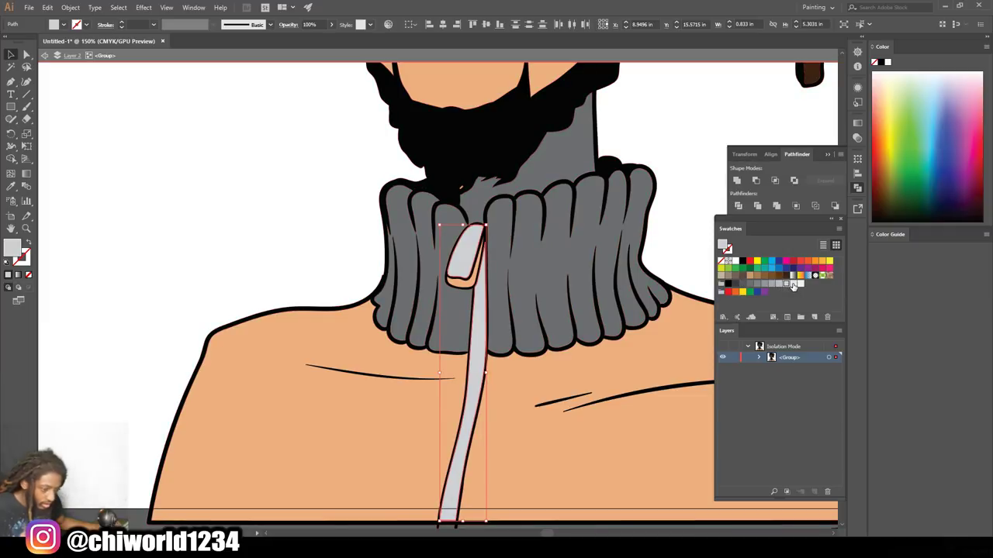
- Fill the side edge of the zipper pull with medium grey and deselect it
{"action": "left_click", "coordinate": [473, 284]}
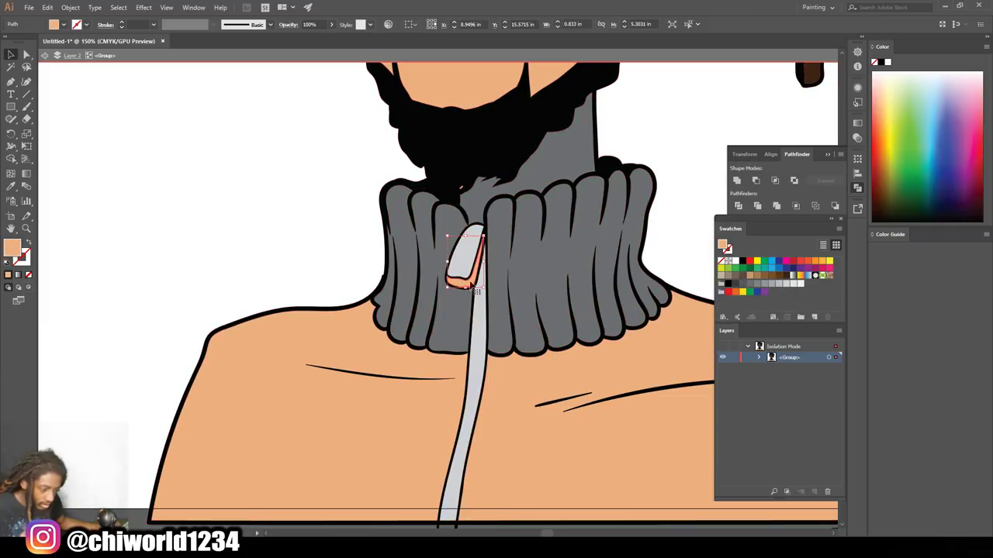
{"action": "left_click", "coordinate": [757, 284]}
{"action": "left_click", "coordinate": [304, 230]}
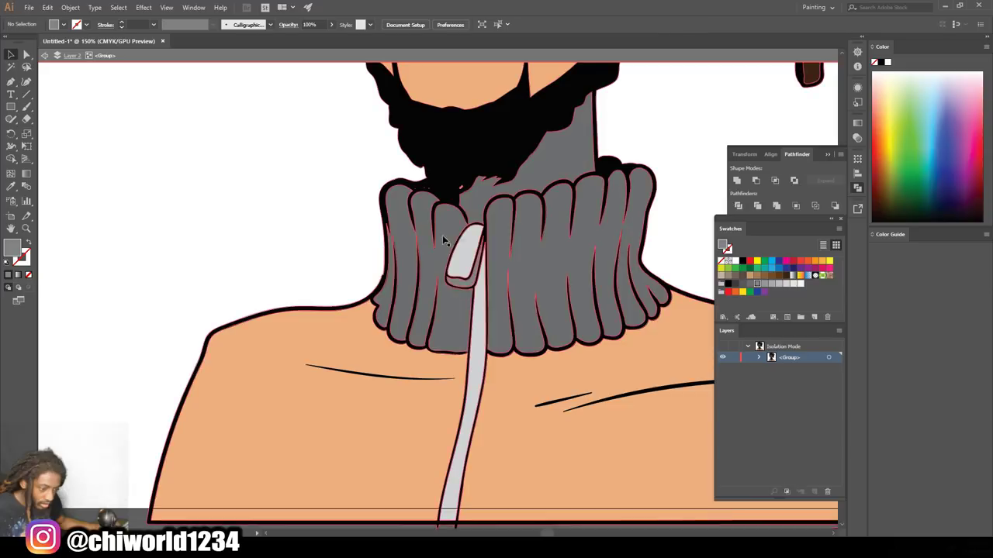
- Exit the isolated colour group and examine the outline where the neck meets the collar beside the zipper pull
{"action": "double_click", "coordinate": [256, 186]}
{"action": "key", "text": "ctrl+minus"}
{"action": "key", "text": "ctrl+minus"}
{"action": "key", "text": "ctrl+minus"}
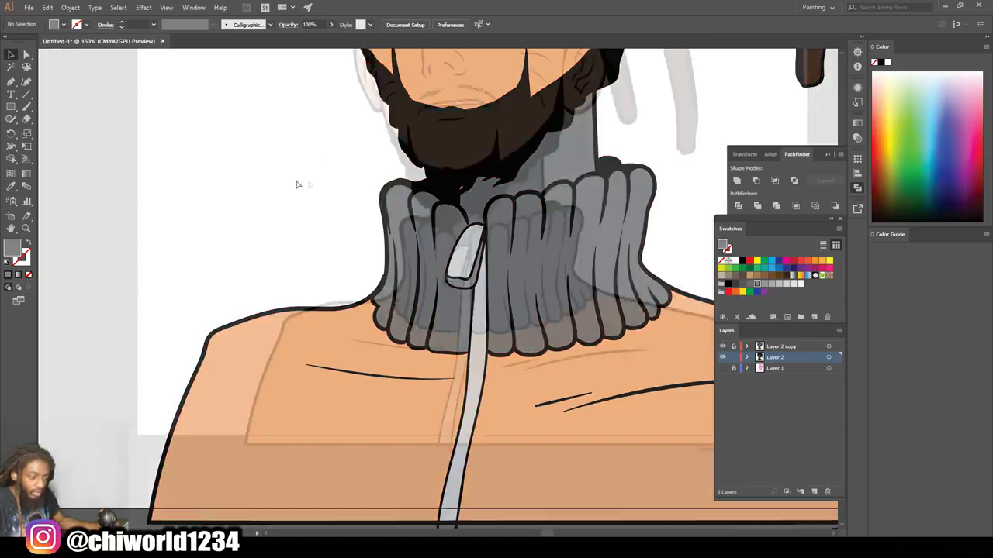
{"action": "key", "text": "ctrl+plus"}
{"action": "key", "text": "ctrl+plus"}
{"action": "key", "text": "ctrl+plus"}
{"action": "key", "text": "ctrl+plus"}
{"action": "key", "text": "ctrl+plus"}
{"action": "key", "text": "ctrl+plus"}
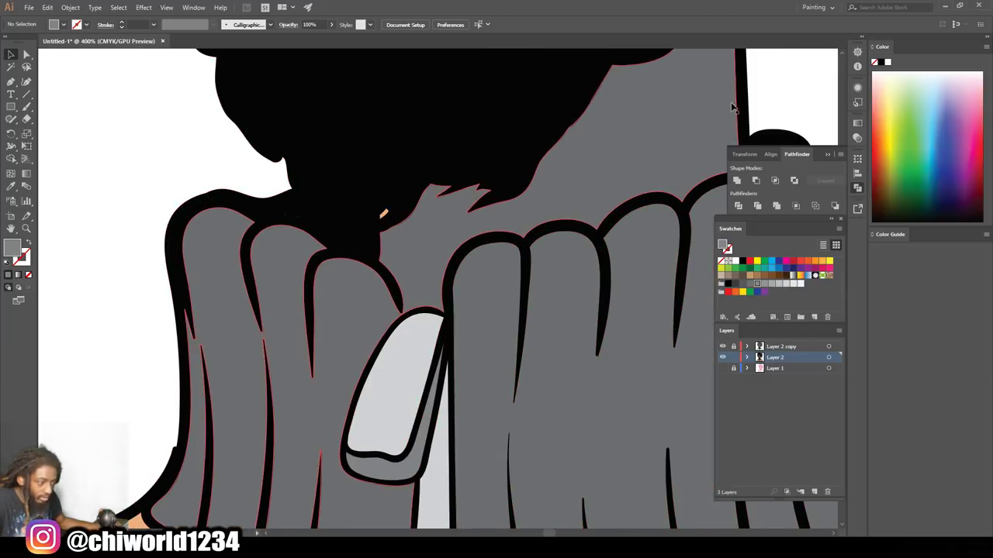
{"action": "key", "text": "ctrl+minus"}
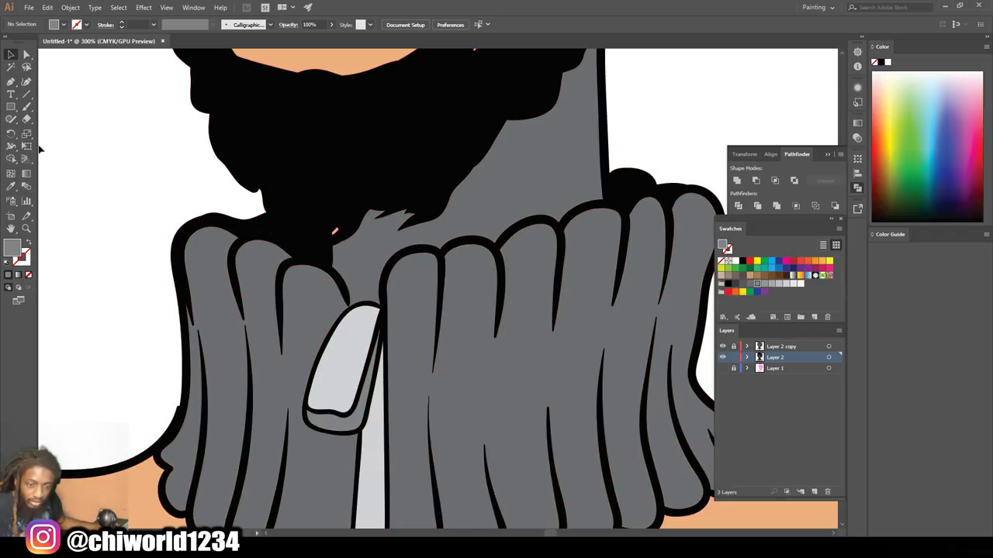
- Paint a black, unfilled brush stroke sampled from the beard to close the outline between neck and collar above the zipper pull
{"action": "left_click", "coordinate": [26, 107]}
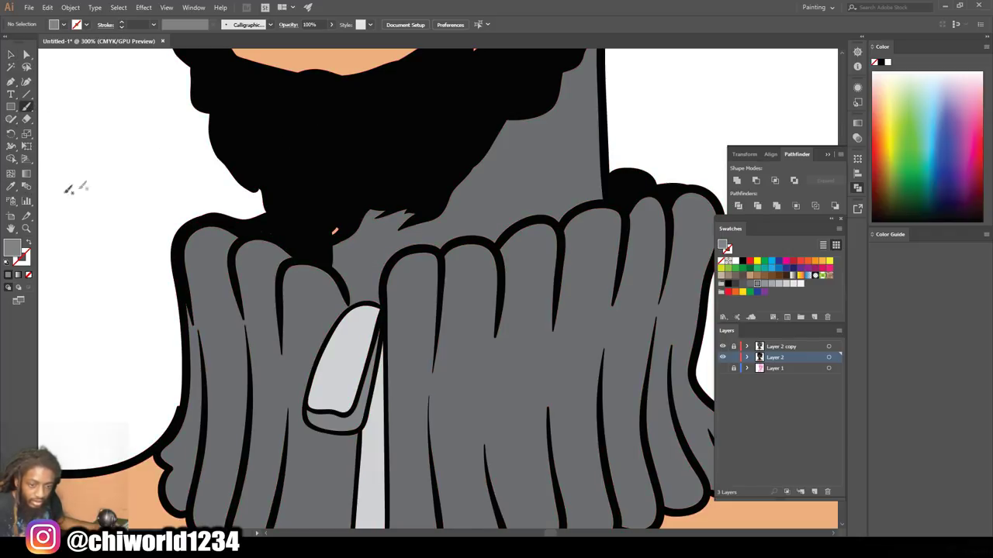
{"action": "left_click", "coordinate": [11, 186]}
{"action": "left_click", "coordinate": [266, 159]}
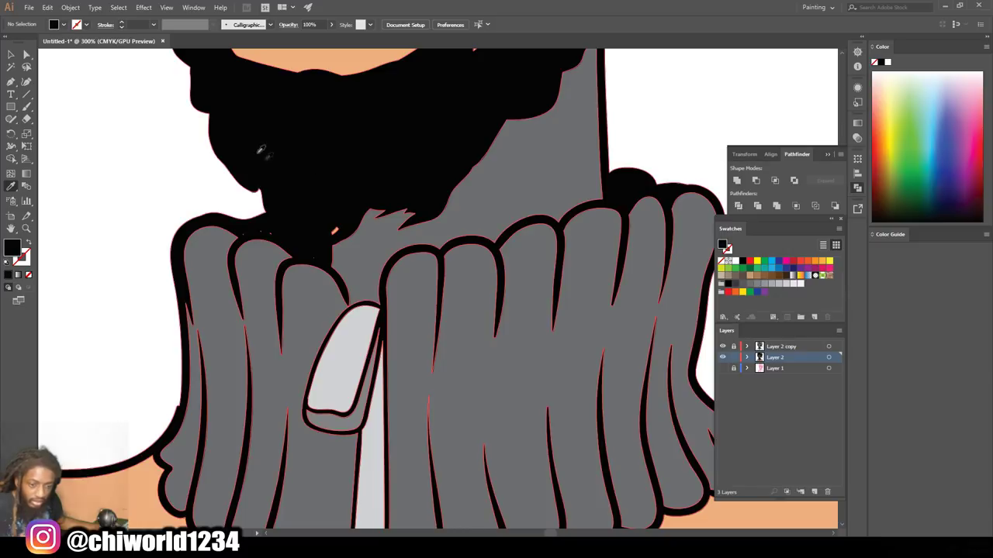
{"action": "key", "text": "ctrl+shift+a"}
{"action": "left_click", "coordinate": [26, 109]}
{"action": "key", "text": "shift+x"}
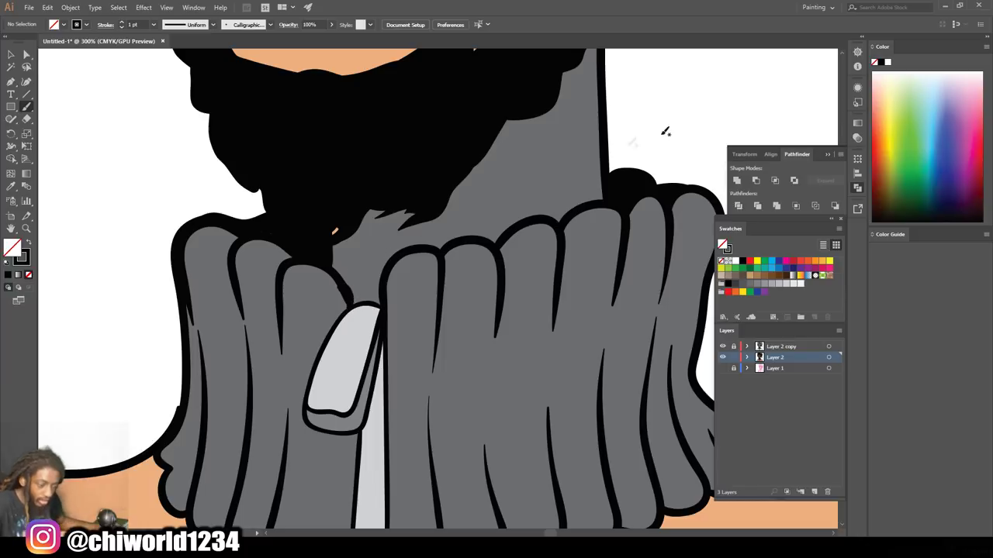
- Select the colour-layer artwork together with the new stroke, expand its appearance and merge everything with Pathfinder
{"action": "key", "text": "ctrl+minus"}
{"action": "key", "text": "ctrl+minus"}
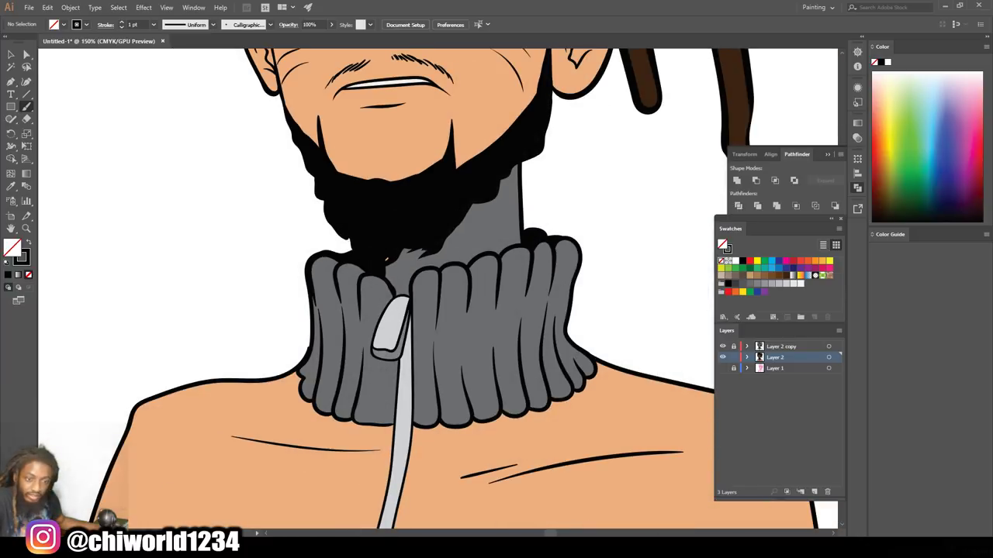
{"action": "left_click", "coordinate": [11, 55]}
{"action": "left_click_drag", "start_coordinate": [240, 207], "coordinate": [629, 370]}
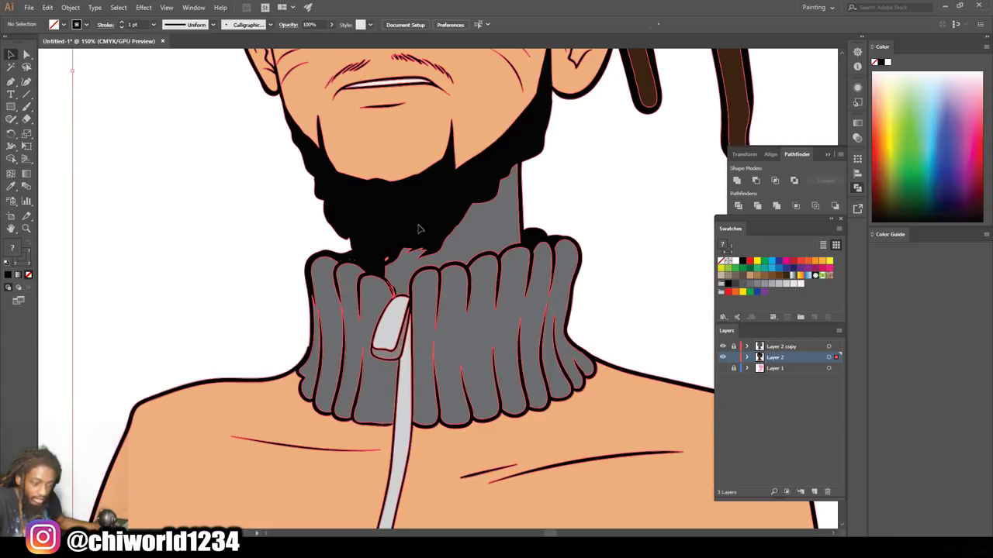
{"action": "left_click", "coordinate": [70, 8]}
{"action": "left_click", "coordinate": [105, 128]}
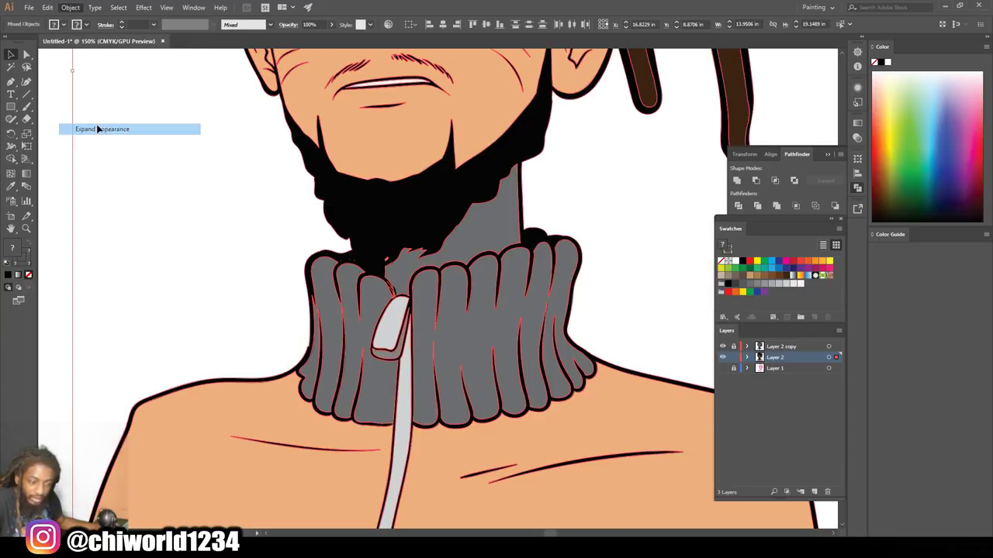
{"action": "left_click", "coordinate": [779, 206]}
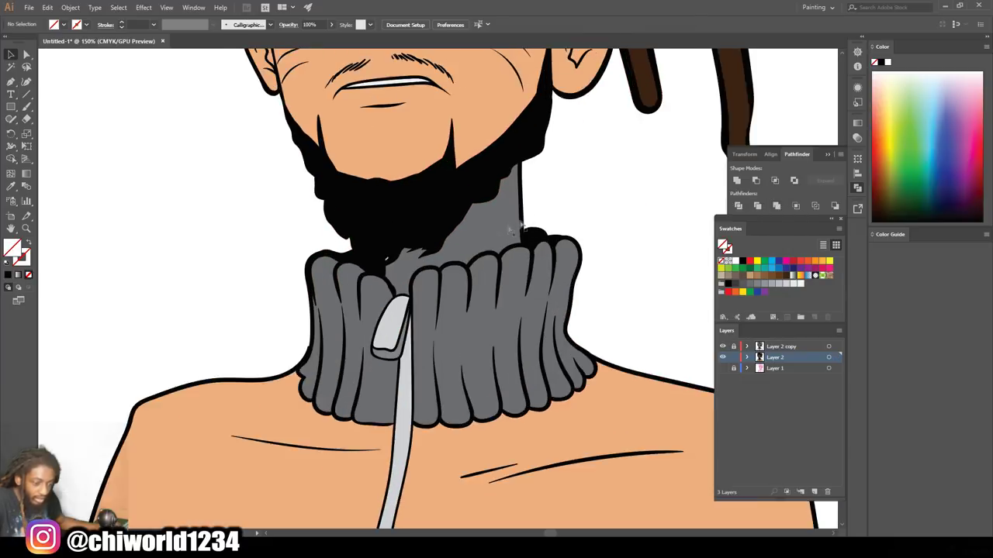
- Isolate the merged group, fill the exposed neck with the skin tone sampled from the face, and deselect it
{"action": "key", "text": "ctrl+equal"}
{"action": "key", "text": "ctrl+equal"}
{"action": "right_click", "coordinate": [381, 251]}
{"action": "left_click", "coordinate": [419, 325]}
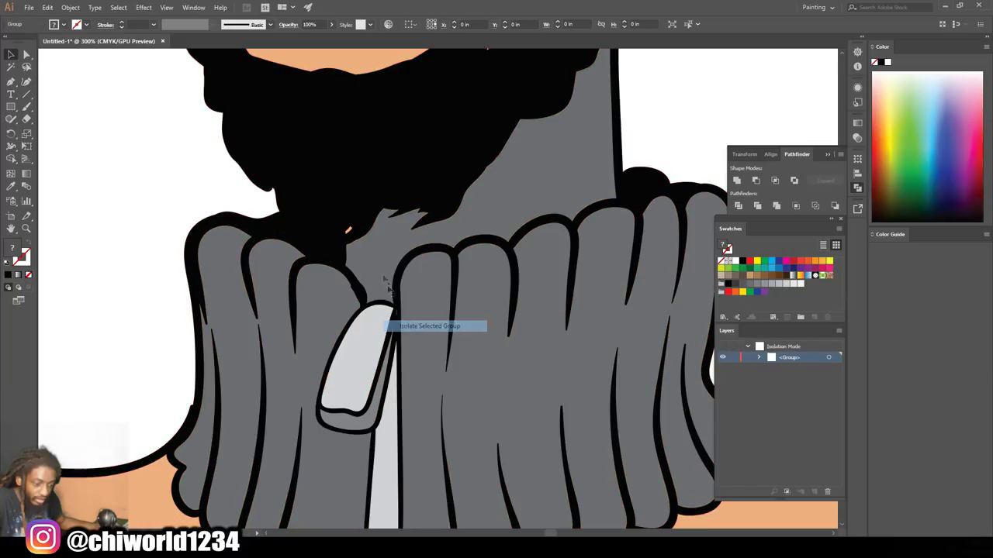
{"action": "scroll", "coordinate": [367, 246], "scroll_direction": "up", "scroll_amount": 3}
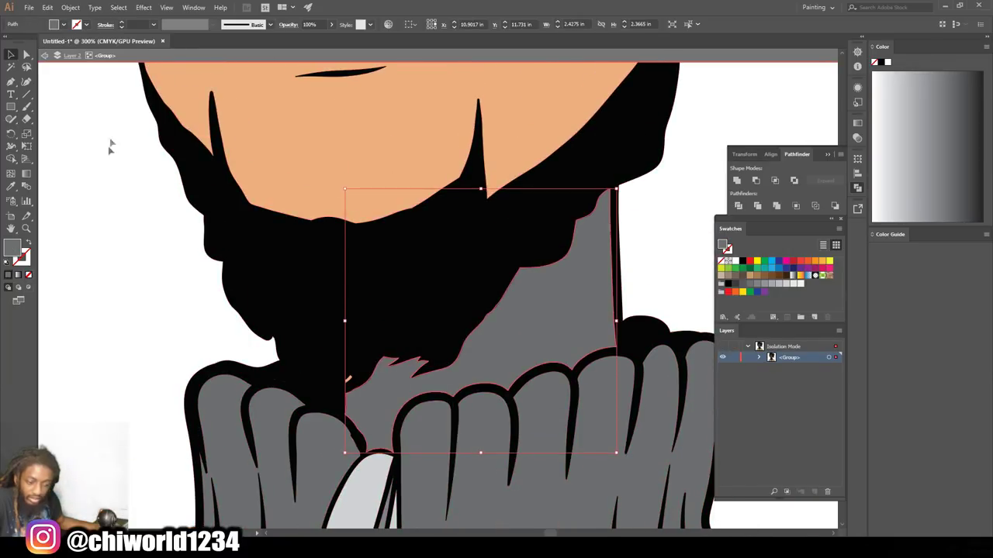
{"action": "left_click", "coordinate": [11, 187]}
{"action": "left_click", "coordinate": [264, 124]}
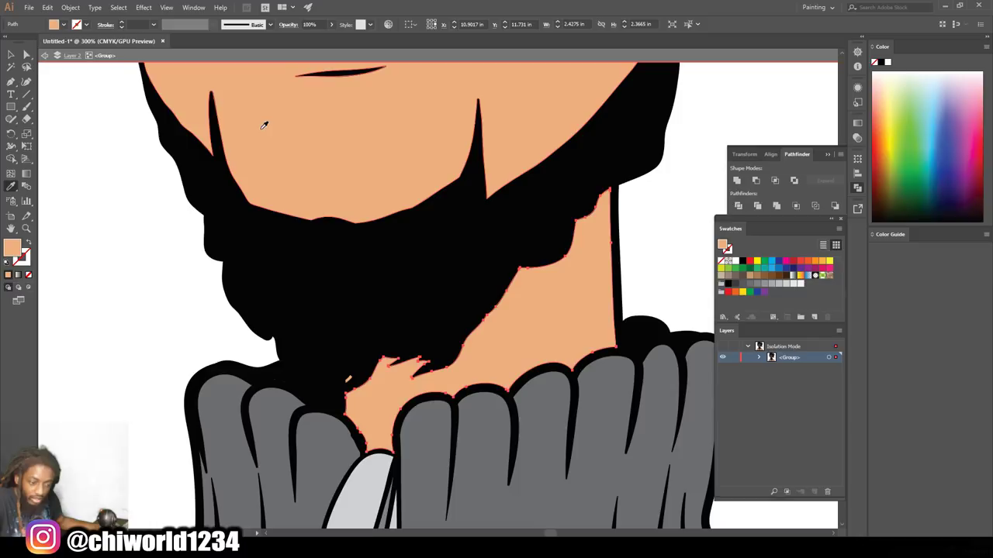
{"action": "left_click", "coordinate": [11, 55]}
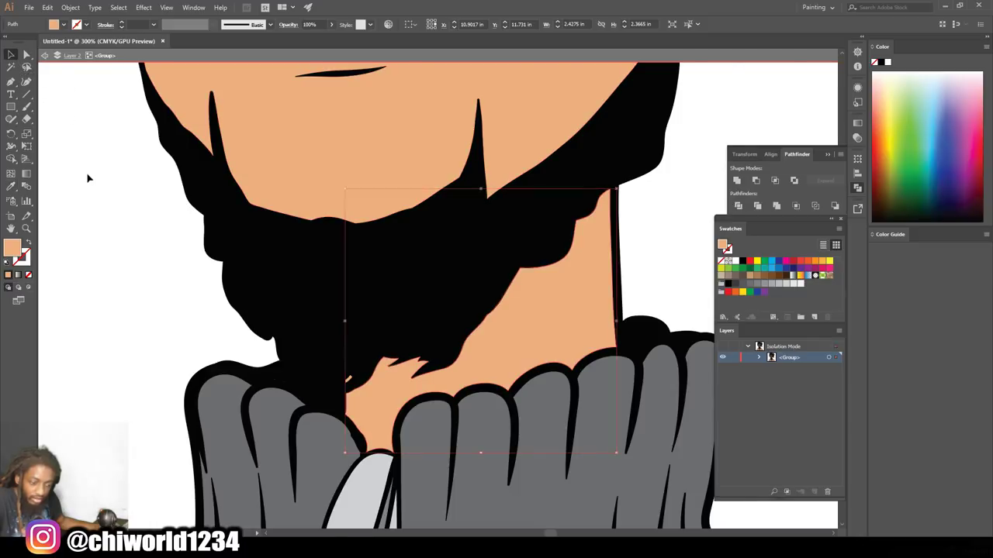
{"action": "left_click", "coordinate": [89, 178]}
- Fill both halves of the jacket, either side of the zipper, with orange and deselect them
{"action": "key", "text": "ctrl+1"}
{"action": "scroll", "coordinate": [404, 267], "scroll_direction": "down", "scroll_amount": 2}
{"action": "key", "text": "ctrl+plus"}
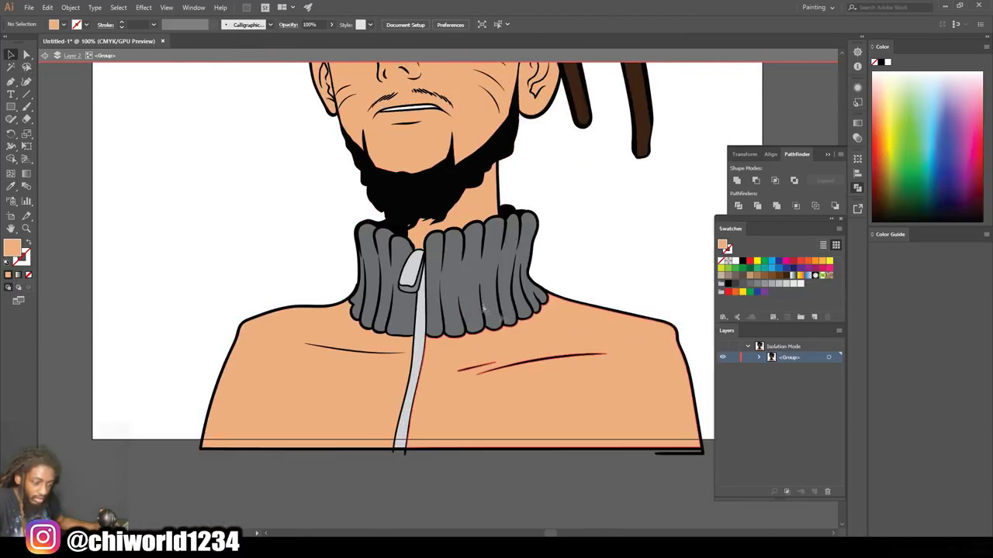
{"action": "key", "text": "ctrl+plus"}
{"action": "scroll", "coordinate": [501, 304], "scroll_direction": "down", "scroll_amount": 2}
{"action": "left_click", "coordinate": [454, 312]}
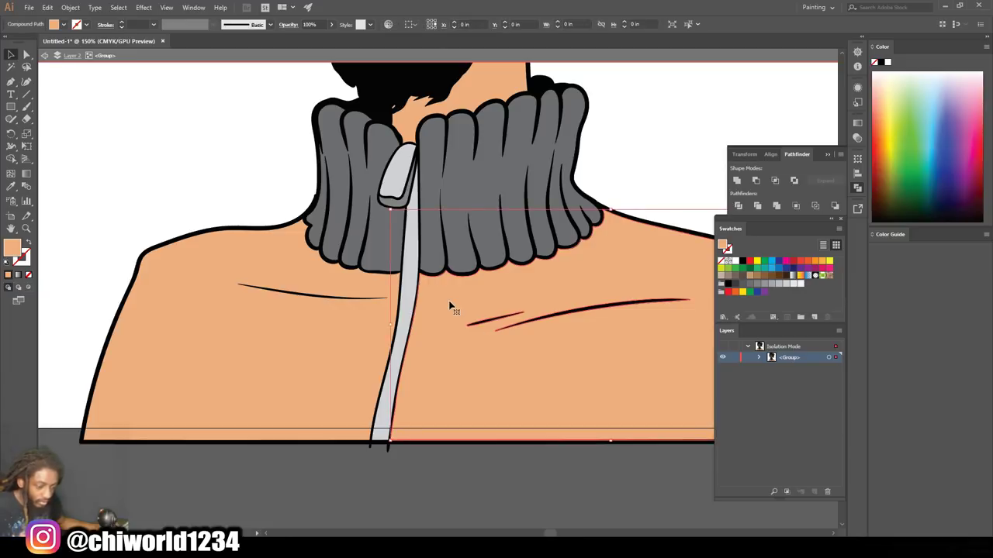
{"action": "left_click", "coordinate": [295, 352]}
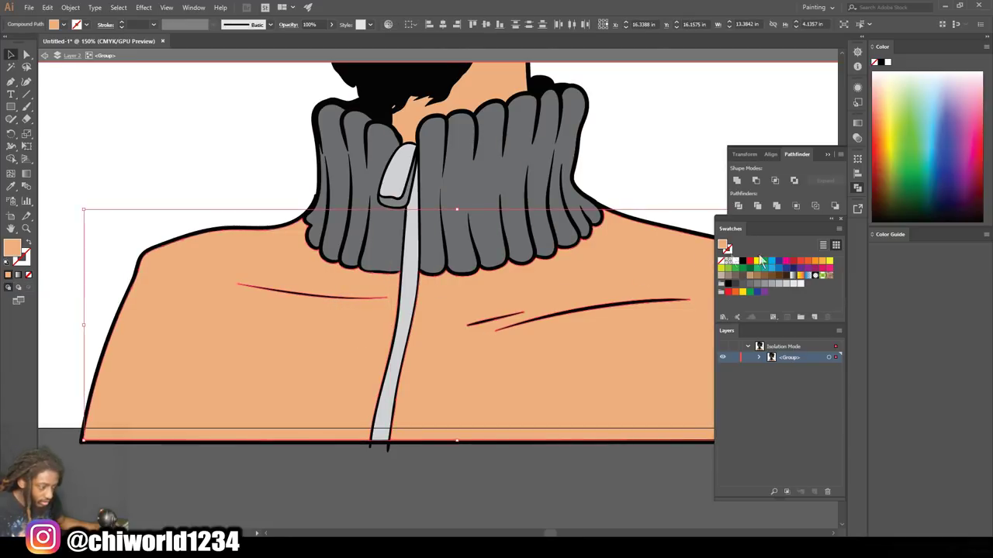
{"action": "left_click", "coordinate": [739, 293]}
{"action": "scroll", "coordinate": [627, 158], "scroll_direction": "up", "scroll_amount": 1}
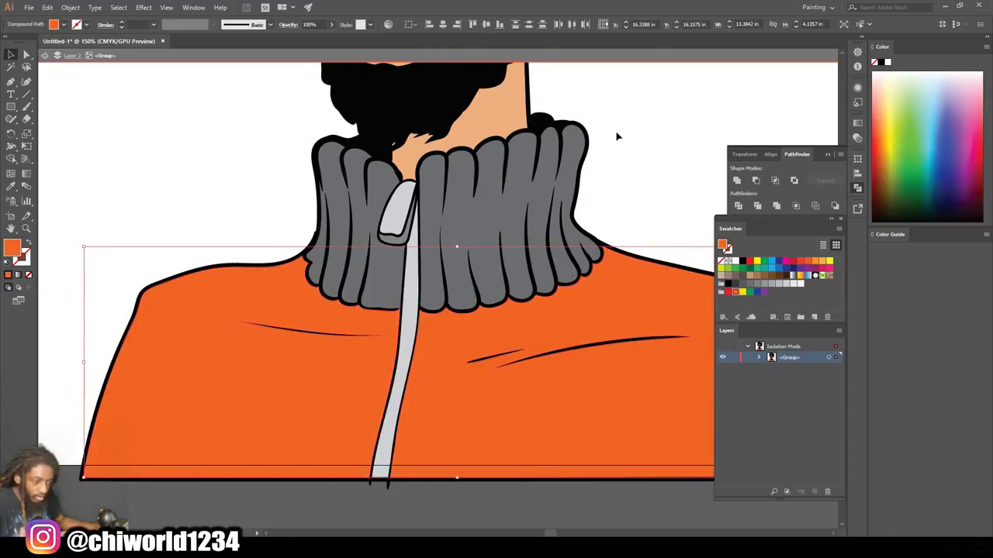
{"action": "left_click", "coordinate": [616, 137]}
- Fill both cloth sides of the headband with blue, adjusted to a muted, darker shade in the Color Picker
{"action": "key", "text": "ctrl+minus"}
{"action": "key", "text": "ctrl+minus"}
{"action": "key", "text": "ctrl+minus"}
{"action": "scroll", "coordinate": [616, 137], "scroll_direction": "up", "scroll_amount": 3}
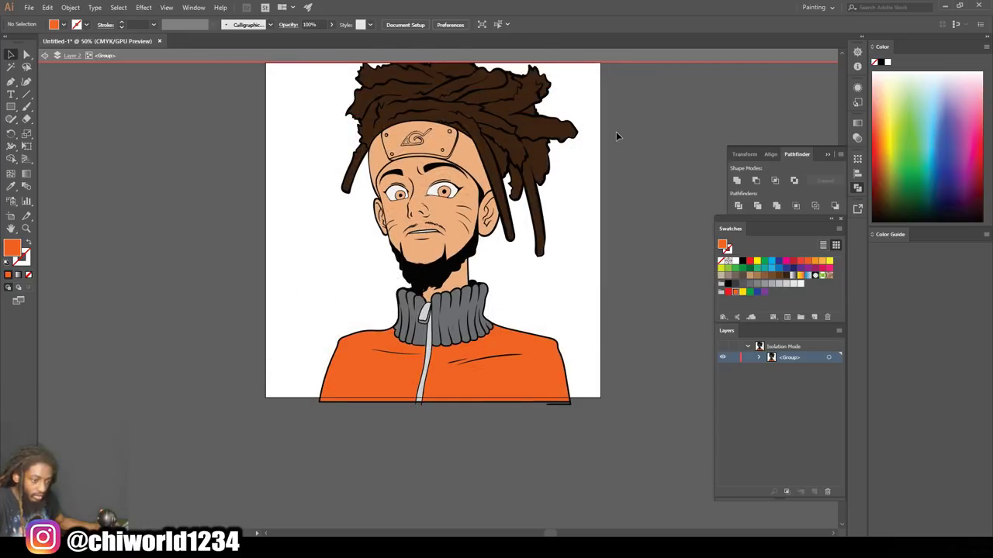
{"action": "key", "text": "ctrl+plus"}
{"action": "key", "text": "ctrl+plus"}
{"action": "scroll", "coordinate": [600, 142], "scroll_direction": "up", "scroll_amount": 2}
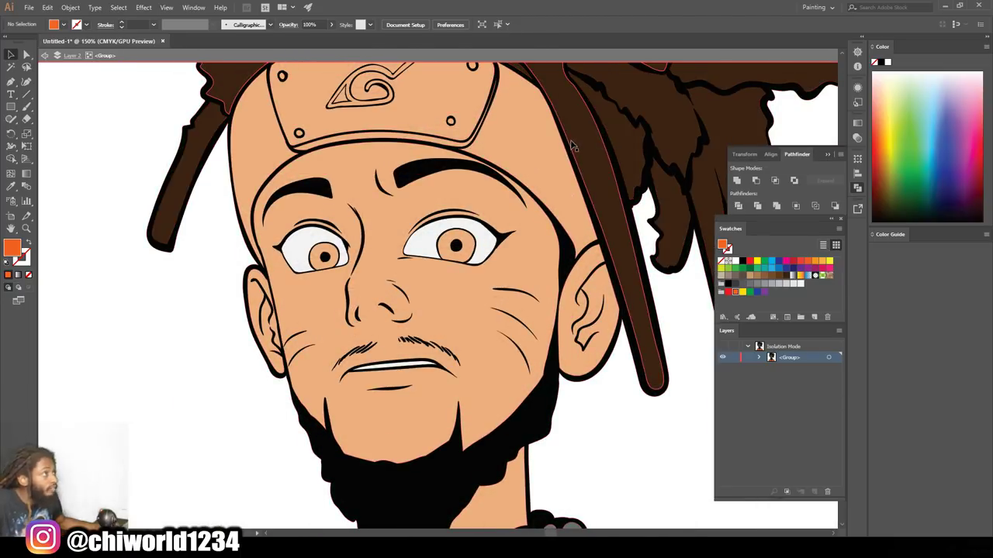
{"action": "left_click", "coordinate": [521, 138]}
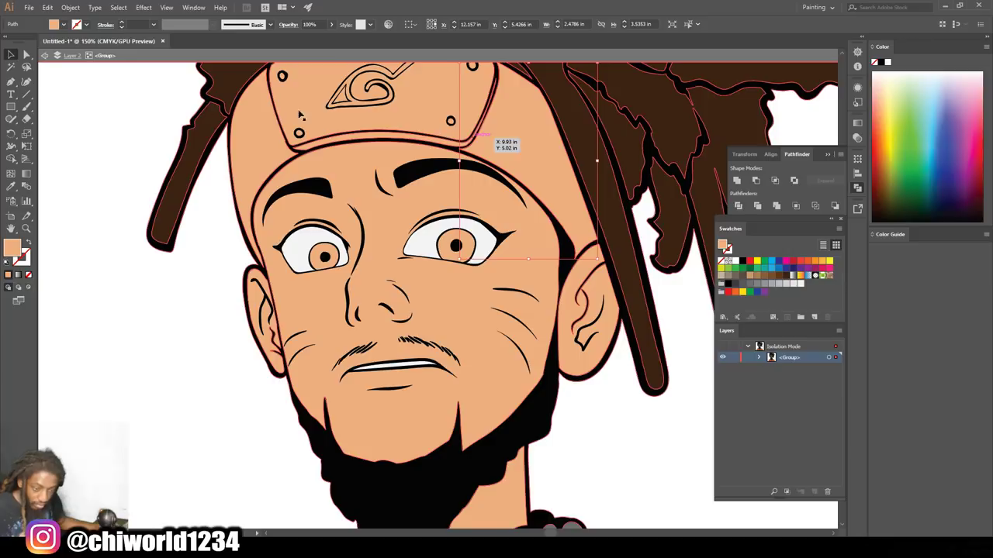
{"action": "left_click", "coordinate": [266, 140], "text": "shift"}
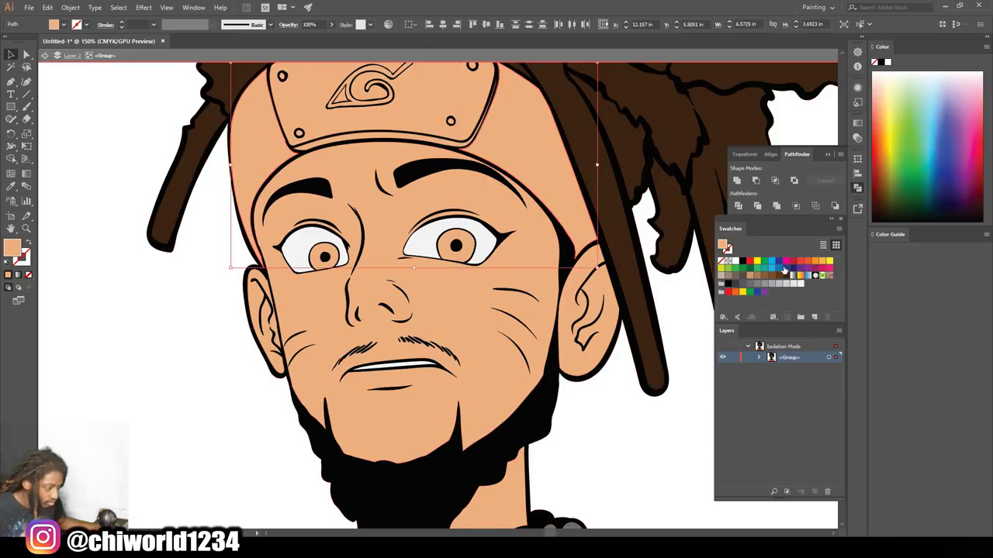
{"action": "left_click", "coordinate": [785, 268]}
{"action": "scroll", "coordinate": [492, 297], "scroll_direction": "up", "scroll_amount": 3}
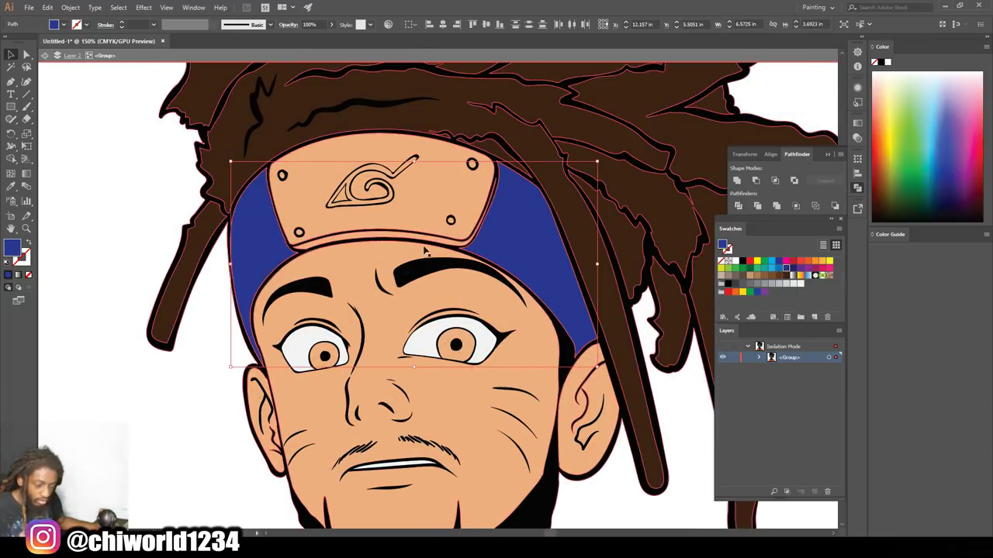
{"action": "double_click", "coordinate": [13, 247]}
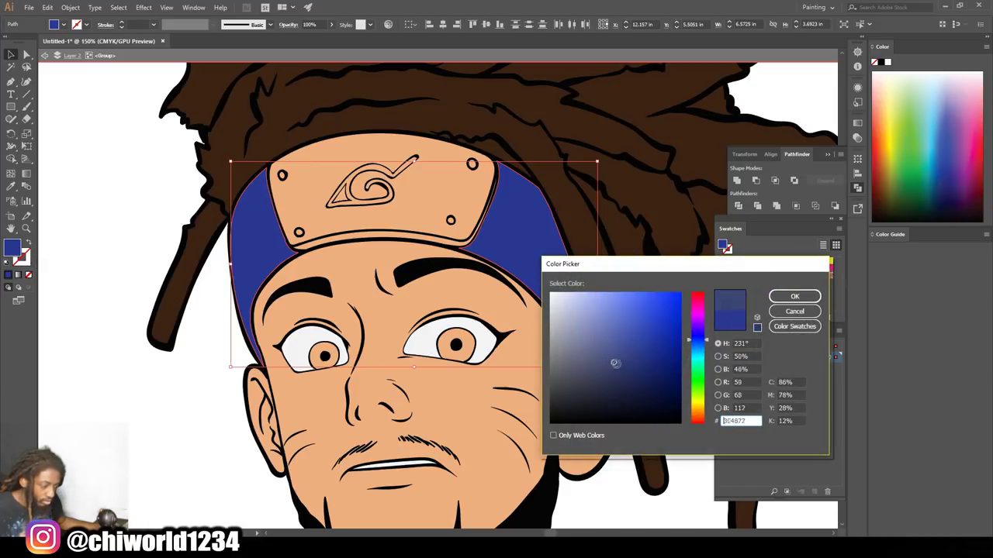
{"action": "left_click", "coordinate": [795, 295]}
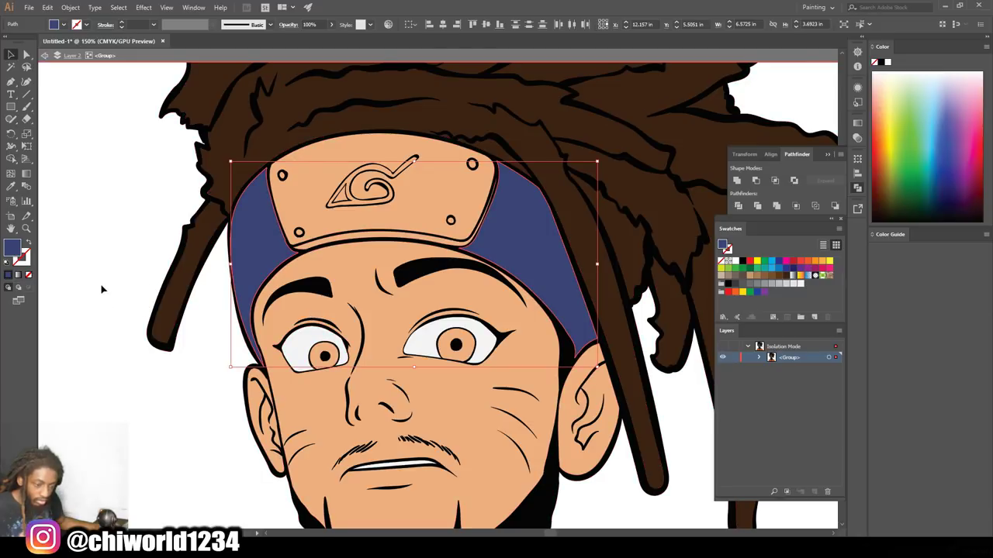
- Fill the headband plate's face with light-medium grey and its lower edge with dark grey, leaving nothing selected
{"action": "left_click", "coordinate": [381, 214]}
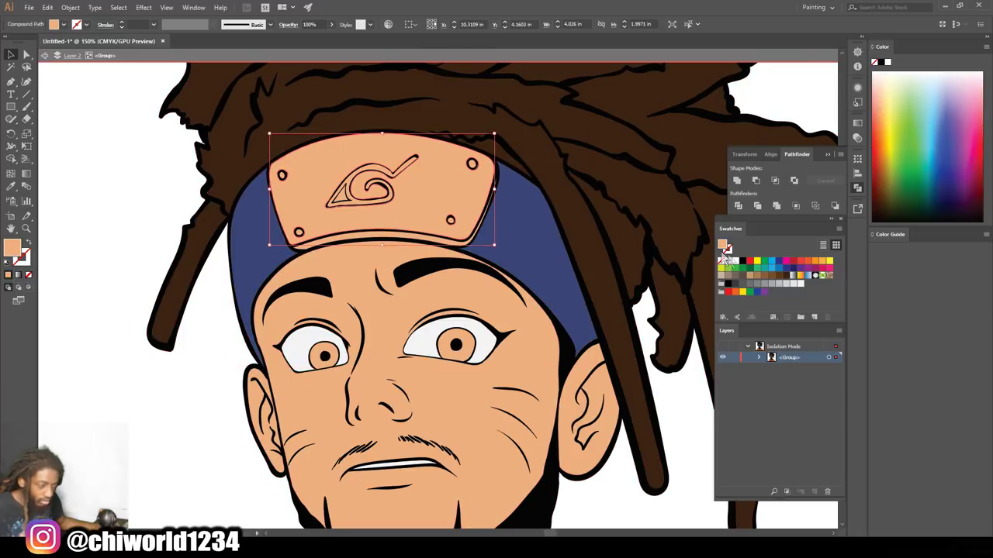
{"action": "left_click", "coordinate": [766, 286]}
{"action": "left_click", "coordinate": [774, 284]}
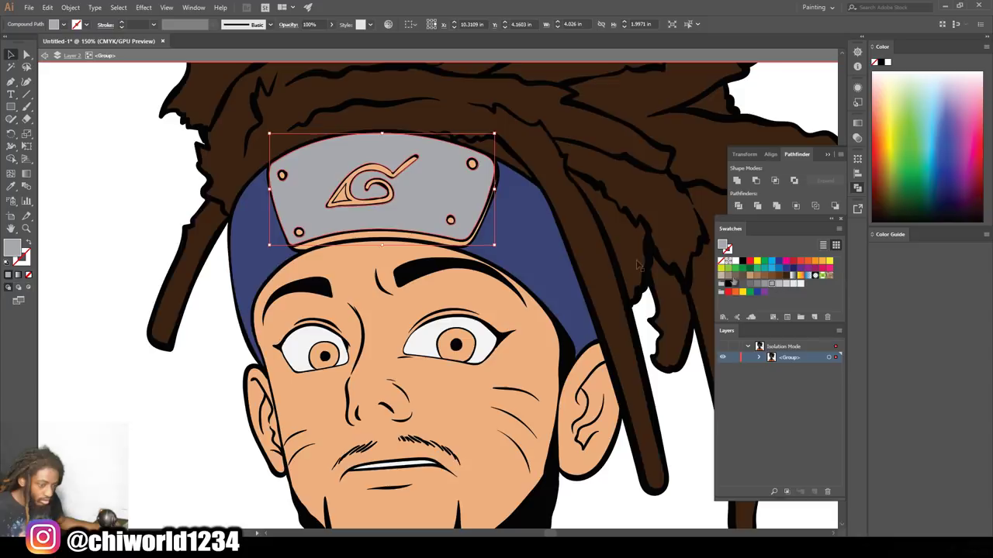
{"action": "left_click", "coordinate": [493, 237]}
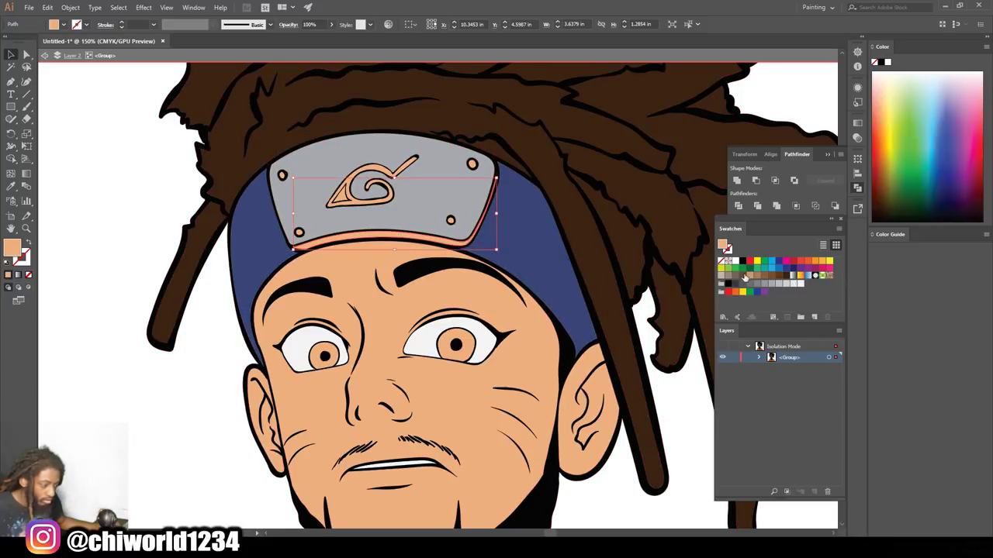
{"action": "left_click", "coordinate": [749, 284]}
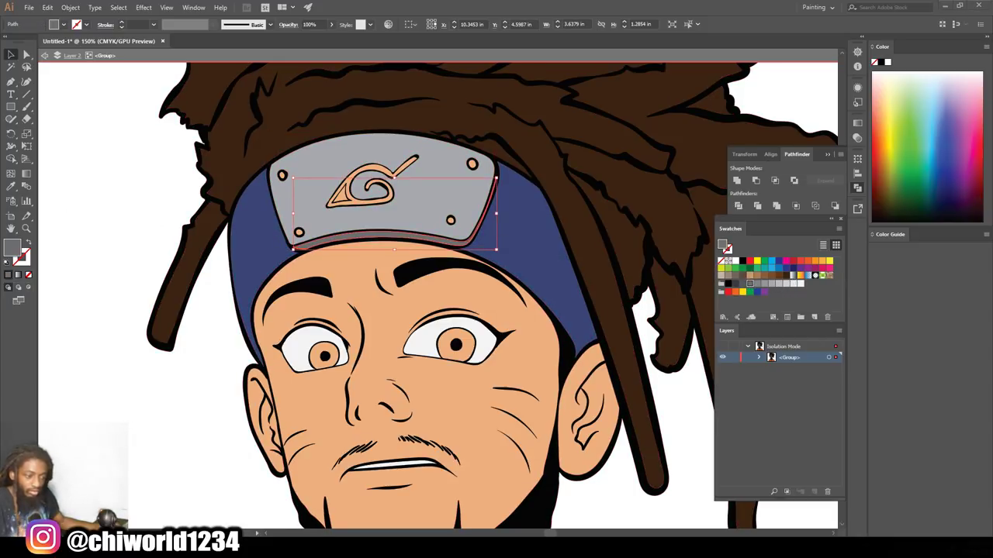
{"action": "left_click", "coordinate": [93, 198]}
- Fill the small triangle inside the headband emblem with the grey sampled from the plate
{"action": "key", "text": "ctrl+minus"}
{"action": "key", "text": "ctrl+minus"}
{"action": "key", "text": "ctrl+minus"}
{"action": "scroll", "coordinate": [429, 417], "scroll_direction": "down", "scroll_amount": 1}
{"action": "scroll", "coordinate": [429, 417], "scroll_direction": "up", "scroll_amount": 3}
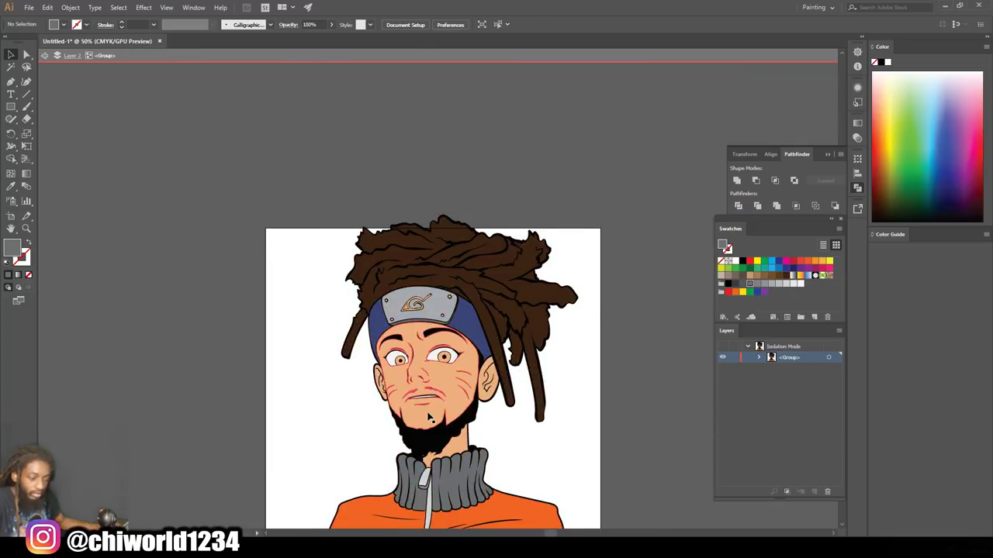
{"action": "scroll", "coordinate": [411, 306], "scroll_direction": "up", "scroll_amount": 5}
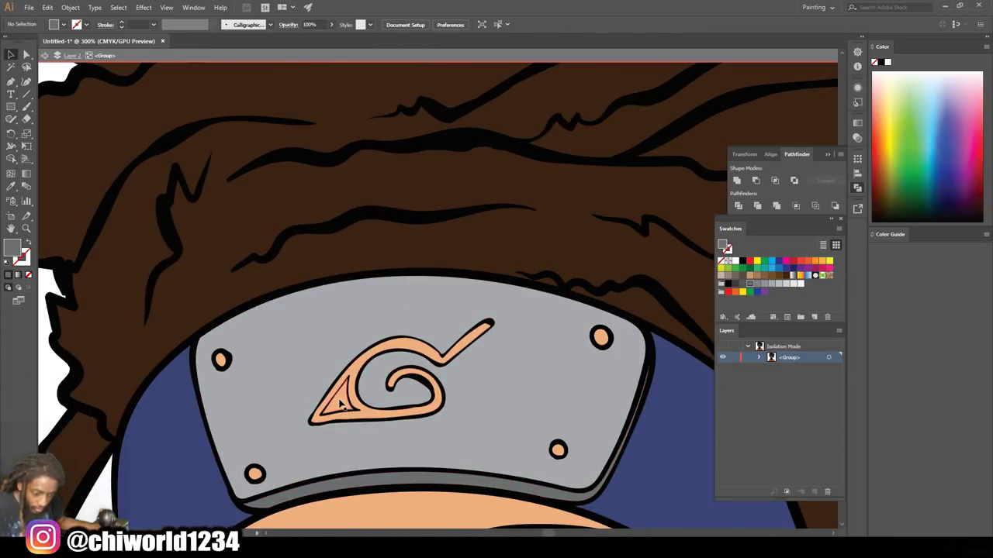
{"action": "left_click", "coordinate": [342, 403]}
{"action": "left_click", "coordinate": [11, 190]}
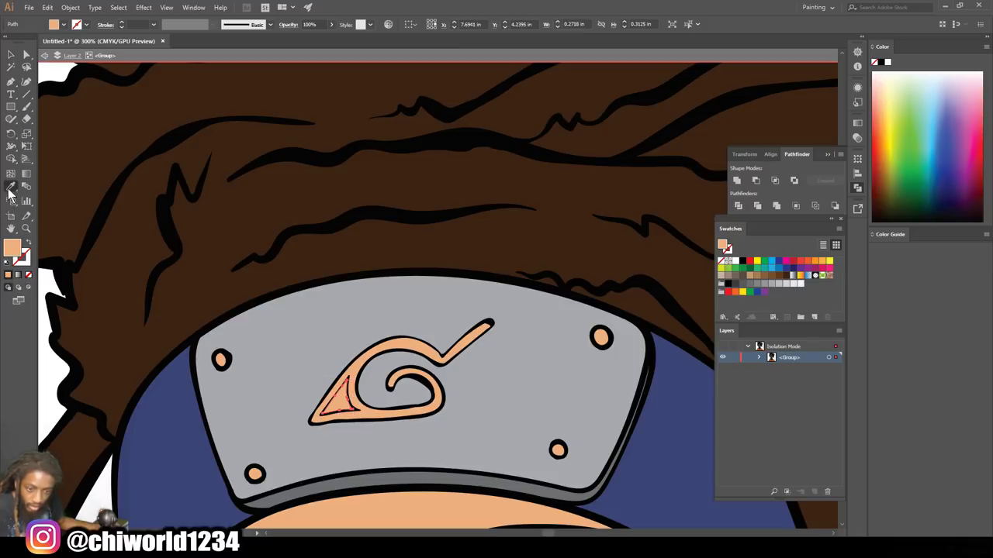
{"action": "left_click", "coordinate": [229, 378]}
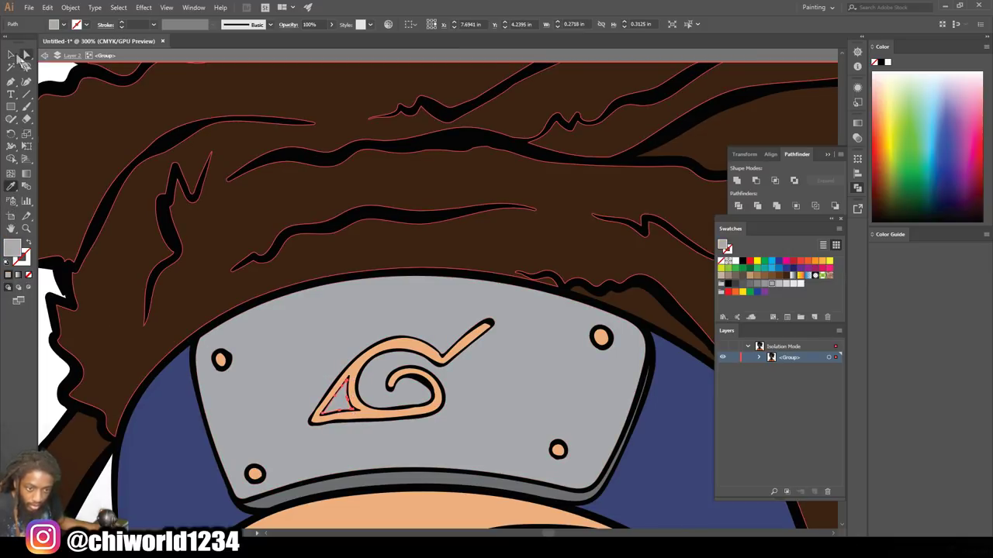
- Fill the headband plate's four rivets and its emblem with the dark grey sampled from the plate's lower edge, and leave isolation mode
{"action": "left_click", "coordinate": [10, 55]}
{"action": "left_click", "coordinate": [224, 362]}
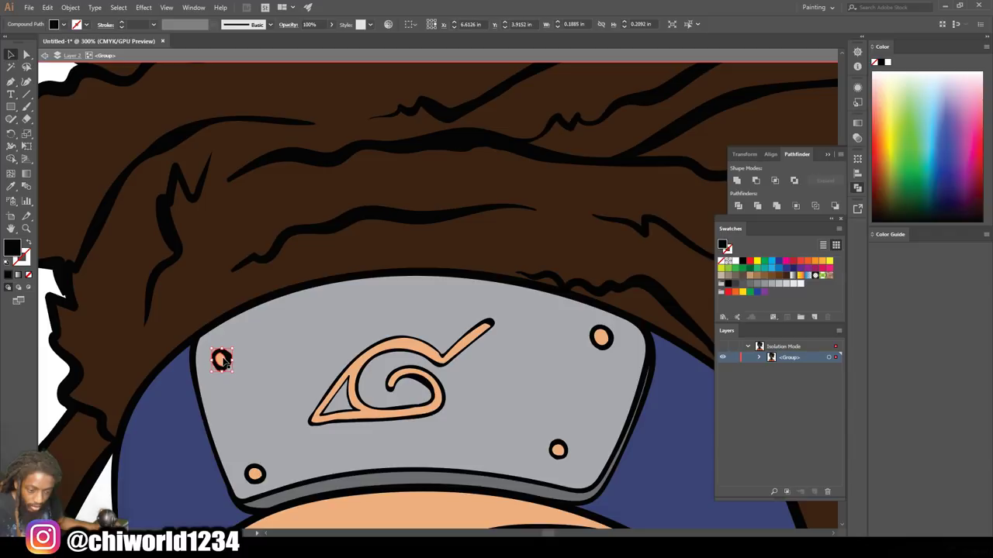
{"action": "left_click", "coordinate": [221, 362]}
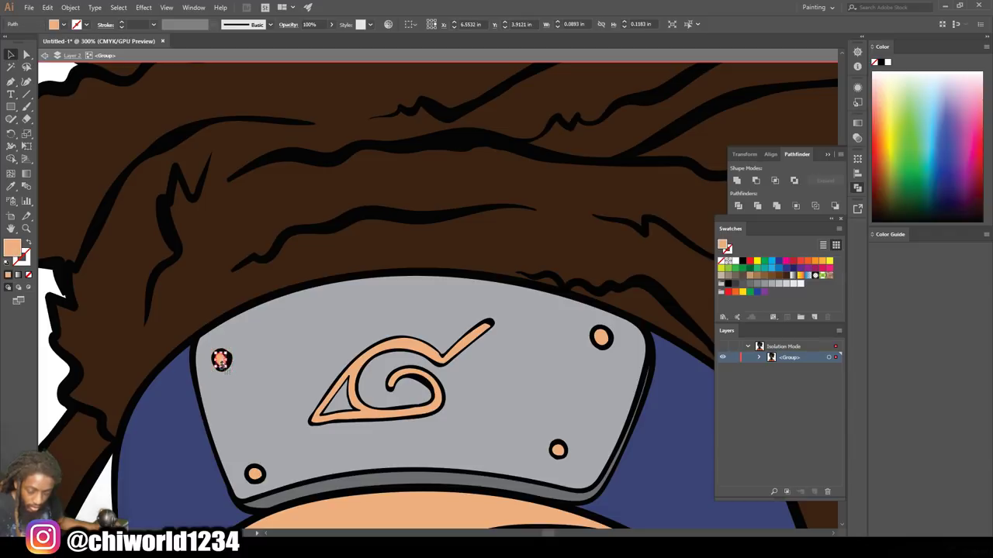
{"action": "left_click", "coordinate": [254, 475], "text": "shift"}
{"action": "left_click", "coordinate": [321, 423], "text": "shift"}
{"action": "left_click", "coordinate": [632, 461], "text": "shift"}
{"action": "left_click", "coordinate": [559, 451], "text": "shift"}
{"action": "left_click", "coordinate": [604, 339], "text": "shift"}
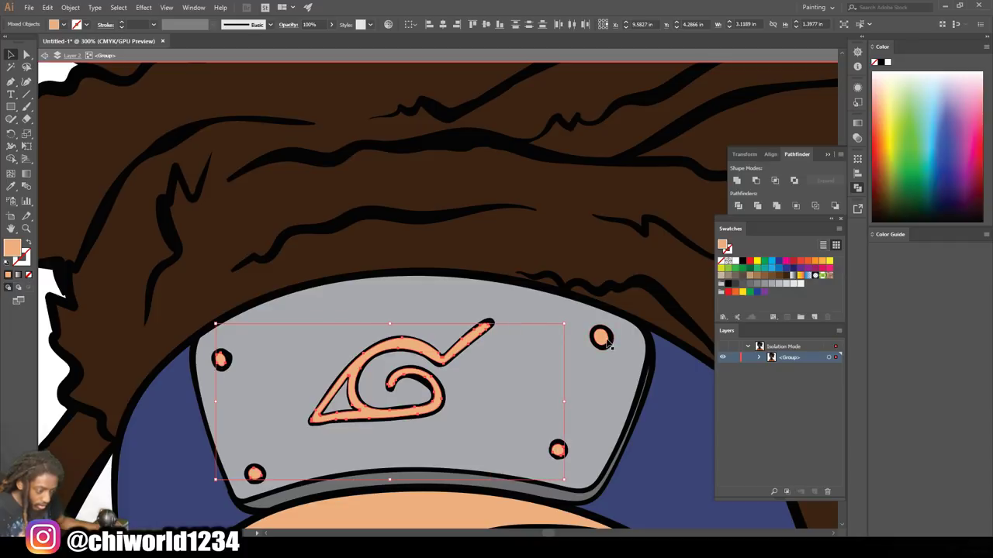
{"action": "left_click", "coordinate": [10, 189]}
{"action": "key", "text": "ctrl+a"}
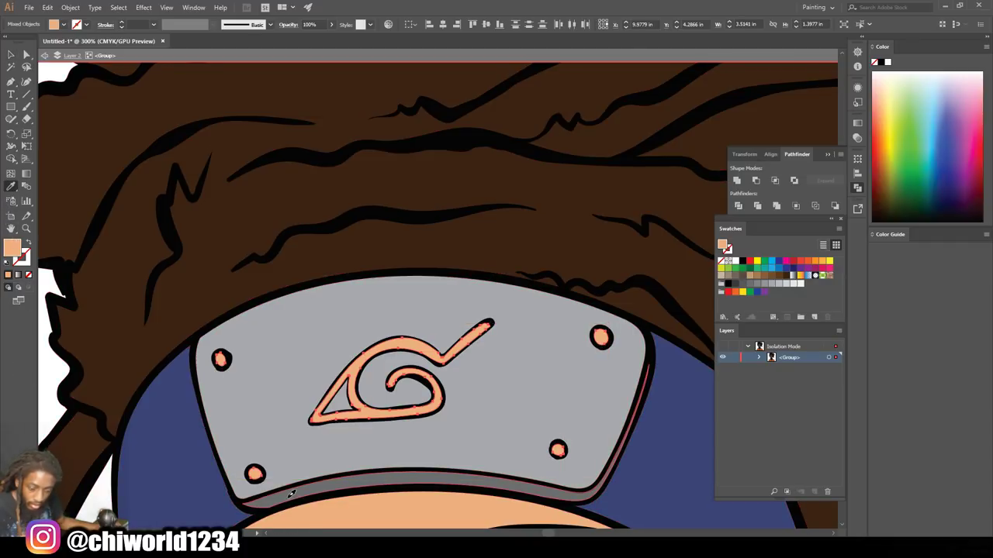
{"action": "left_click", "coordinate": [293, 503]}
{"action": "left_click", "coordinate": [11, 56]}
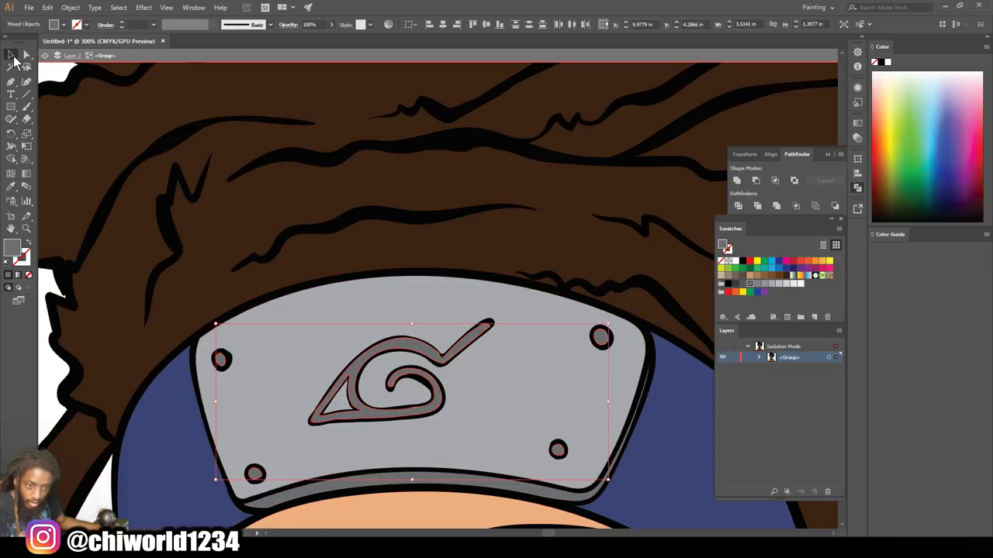
{"action": "left_click", "coordinate": [59, 74]}
{"action": "key", "text": "ctrl+minus"}
{"action": "key", "text": "ctrl+minus"}
{"action": "key", "text": "ctrl+minus"}
{"action": "key", "text": "ctrl+minus"}
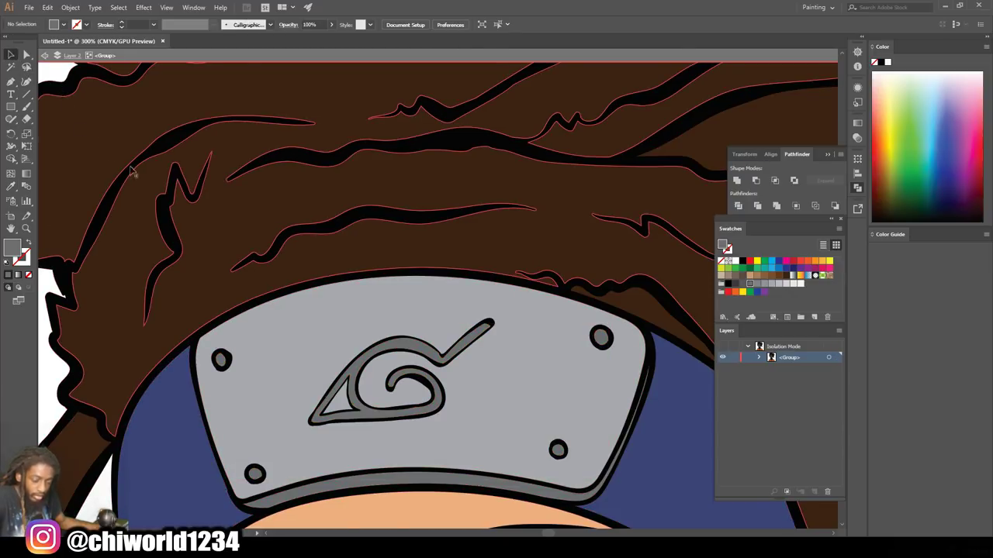
{"action": "scroll", "coordinate": [225, 321], "scroll_direction": "down", "scroll_amount": 1}
{"action": "scroll", "coordinate": [224, 320], "scroll_direction": "down", "scroll_amount": 3}
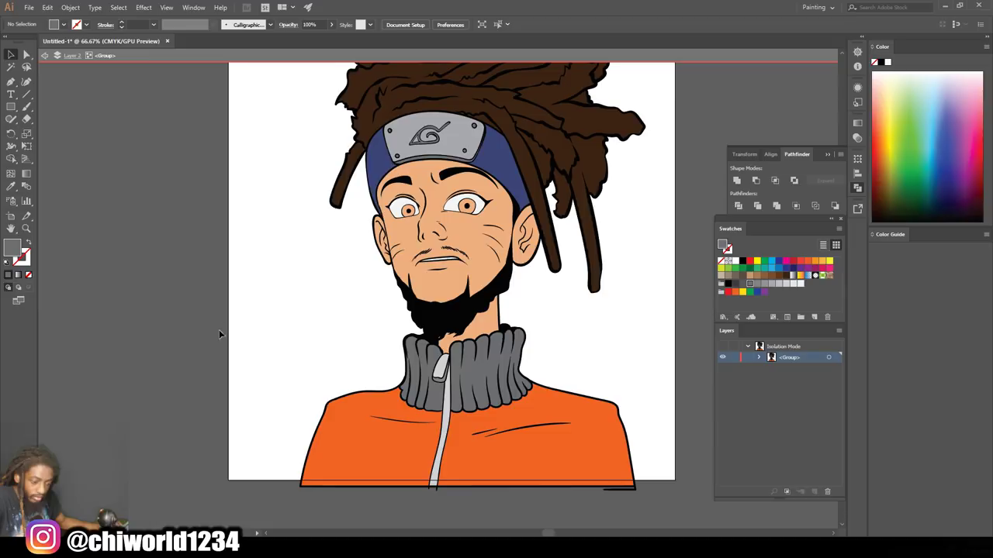
{"action": "key", "text": "ctrl+minus"}
{"action": "scroll", "coordinate": [233, 287], "scroll_direction": "up", "scroll_amount": 1}
{"action": "key", "text": "Escape"}
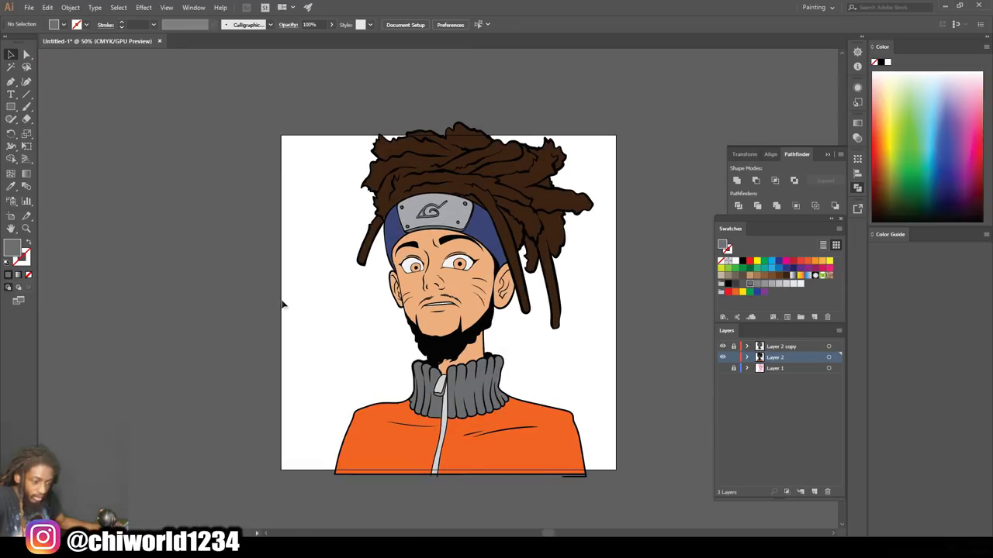
- Isolate the colour group, fill both irises with the medium brown swatch, and exit isolation mode
{"action": "key", "text": "ctrl+plus"}
{"action": "key", "text": "ctrl+plus"}
{"action": "key", "text": "ctrl+plus"}
{"action": "key", "text": "ctrl+plus"}
{"action": "key", "text": "ctrl+plus"}
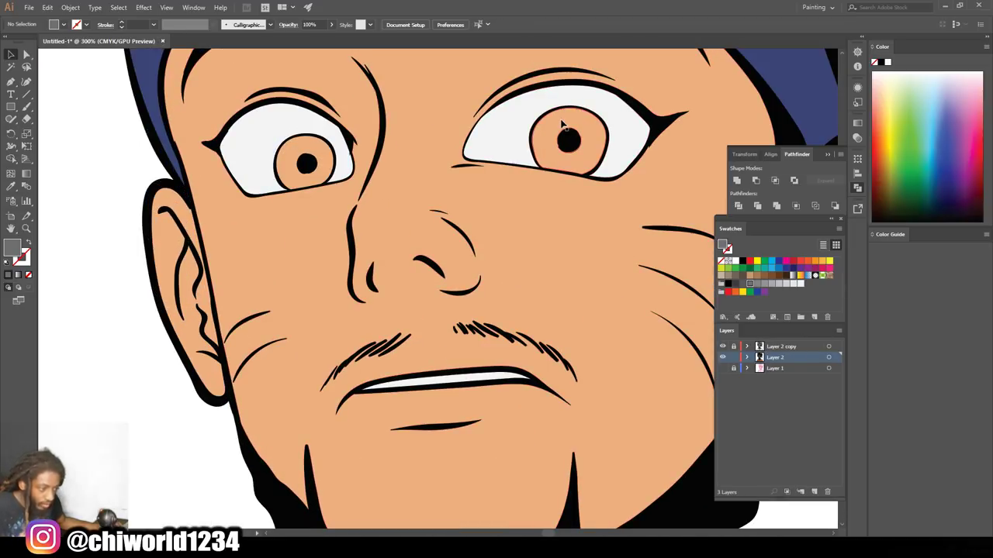
{"action": "right_click", "coordinate": [574, 138]}
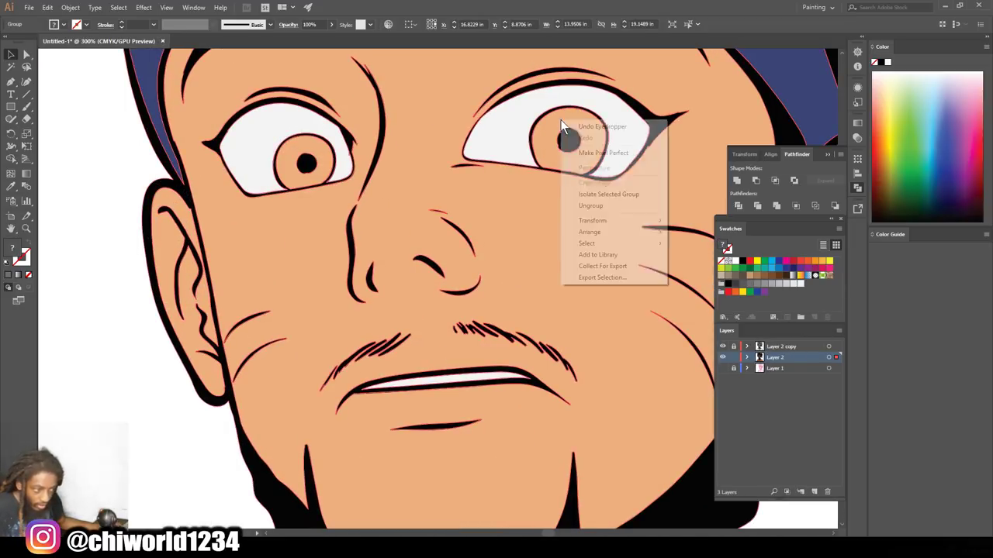
{"action": "left_click", "coordinate": [597, 194]}
{"action": "left_click", "coordinate": [562, 134]}
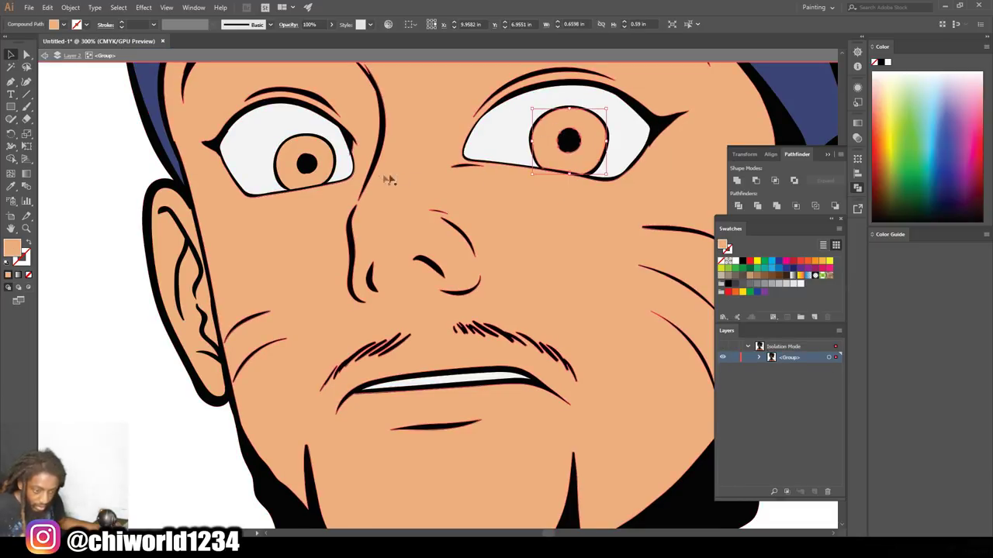
{"action": "left_click", "coordinate": [310, 167], "text": "shift"}
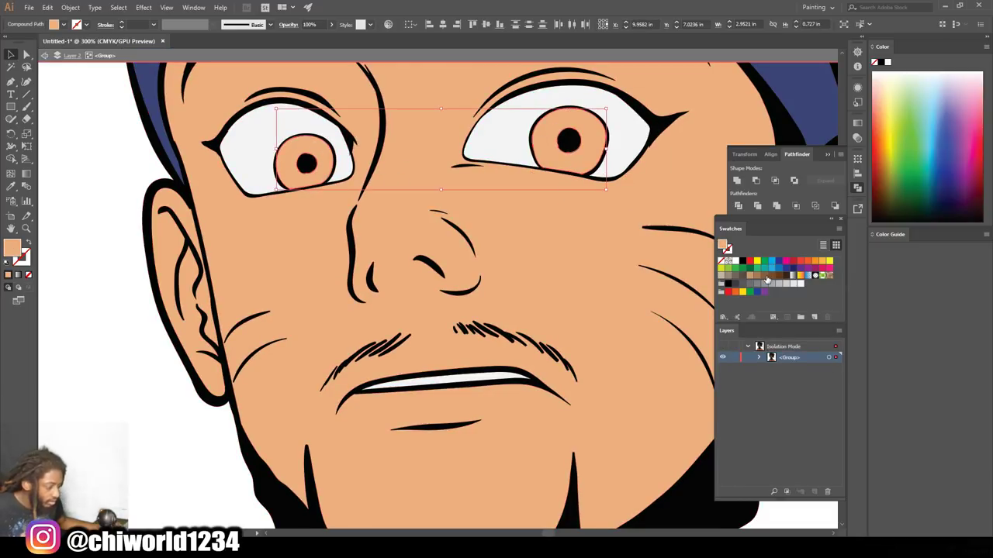
{"action": "left_click", "coordinate": [772, 277]}
{"action": "left_click", "coordinate": [137, 419]}
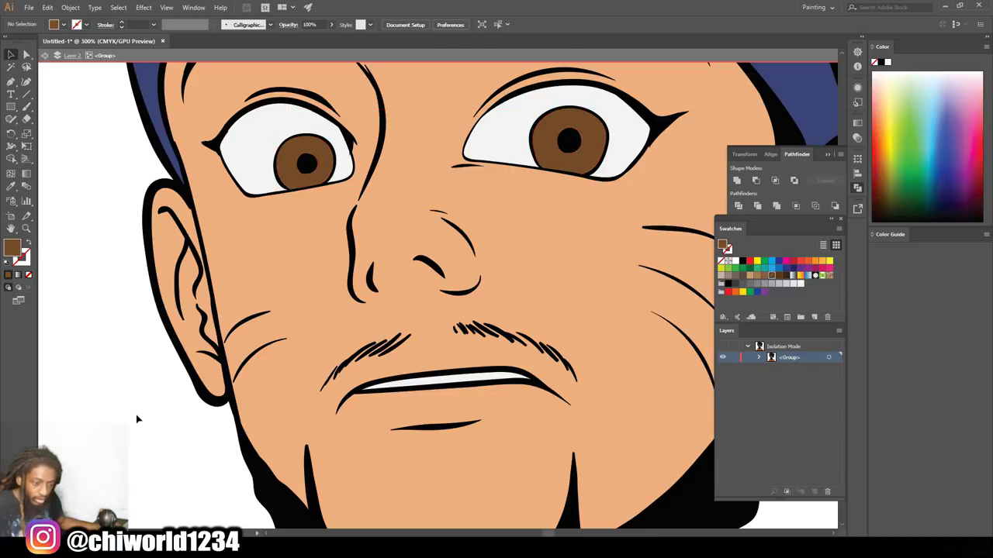
{"action": "key", "text": "ctrl+0"}
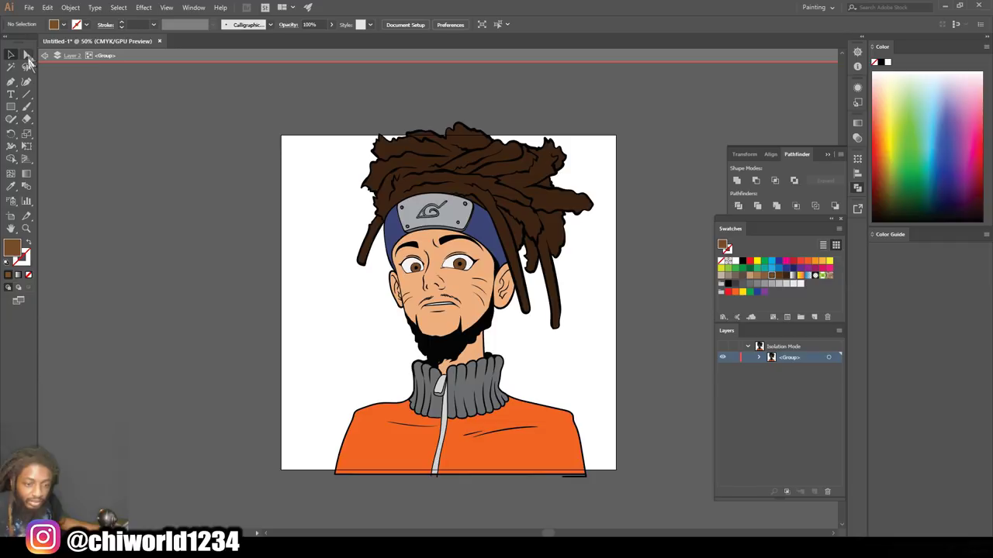
{"action": "double_click", "coordinate": [206, 147]}
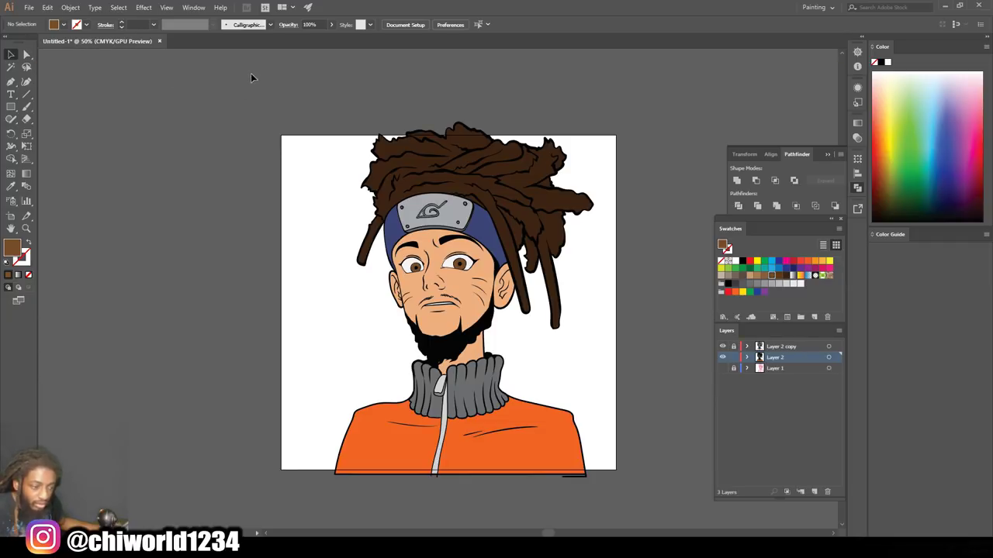
- Open Recolor Artwork for the whole colour group using the Color Harmony preset, and set the number of colours to All
{"action": "key", "text": "ctrl+a"}
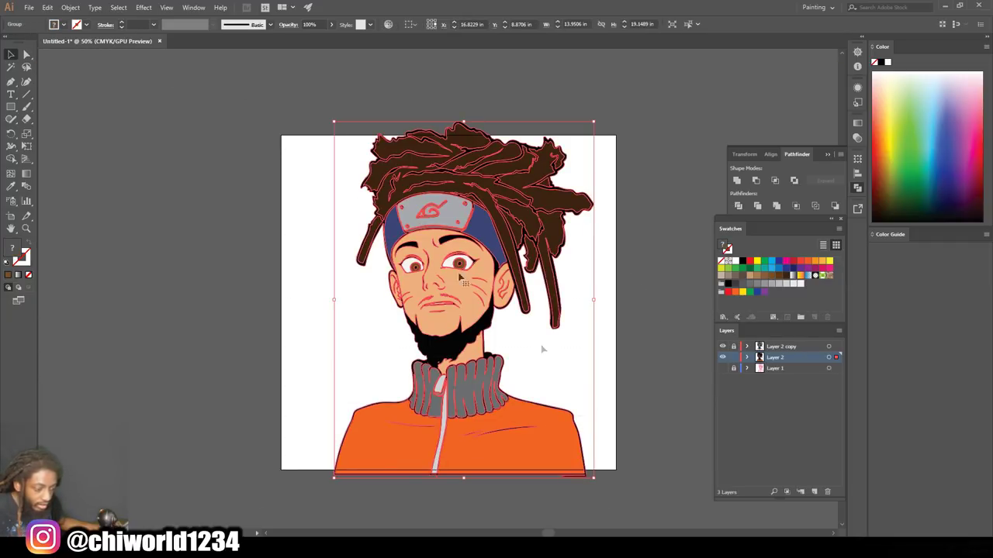
{"action": "left_click", "coordinate": [69, 8]}
{"action": "mouse_move", "coordinate": [54, 8]}
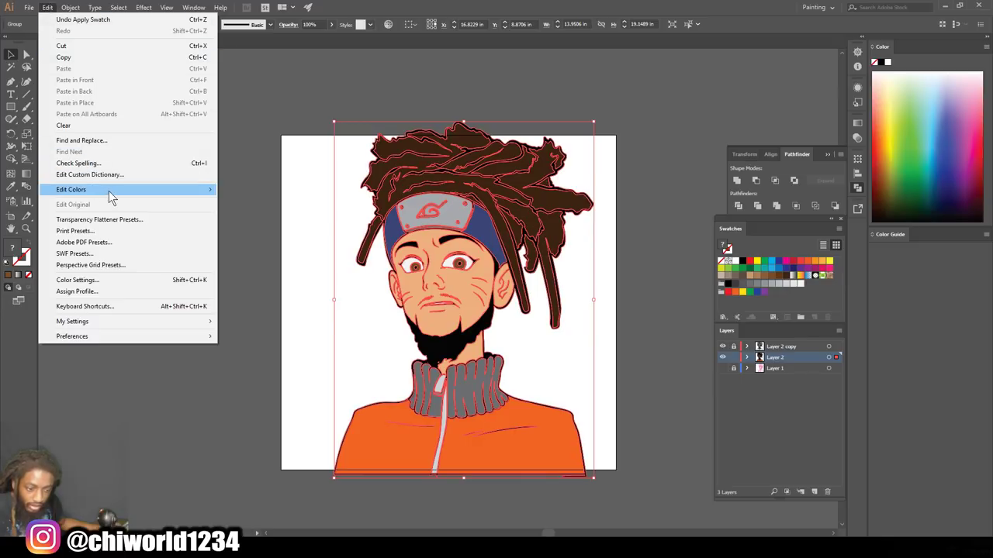
{"action": "mouse_move", "coordinate": [144, 194]}
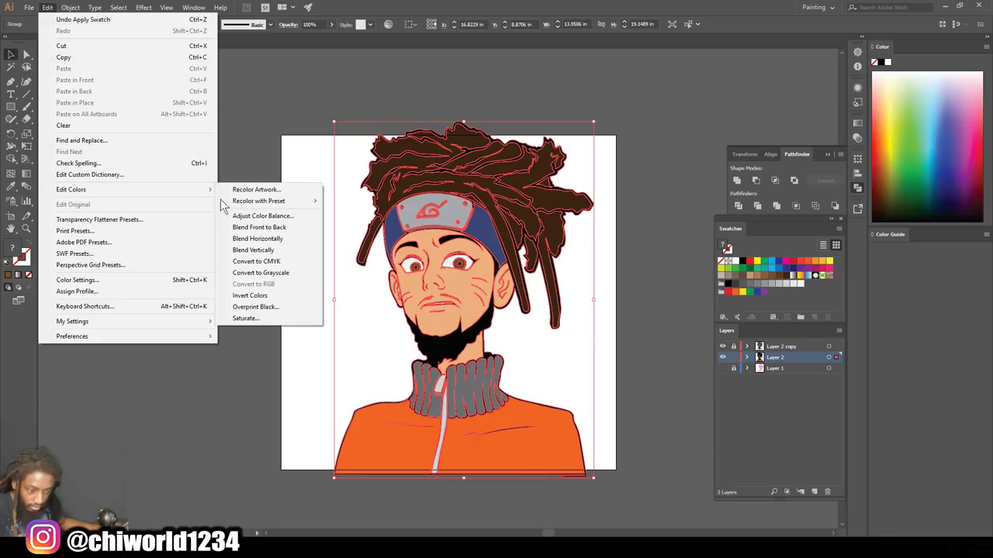
{"action": "mouse_move", "coordinate": [234, 202]}
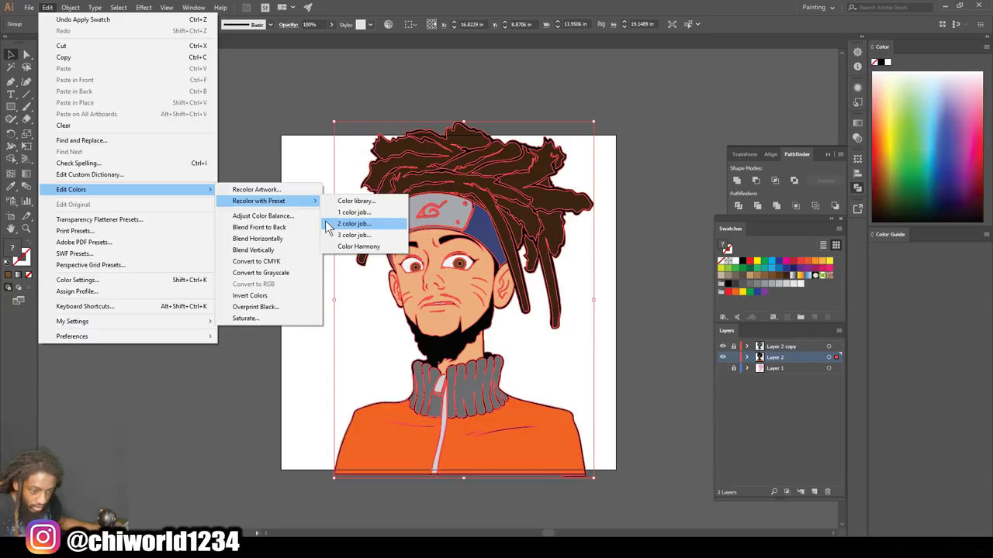
{"action": "mouse_move", "coordinate": [303, 206]}
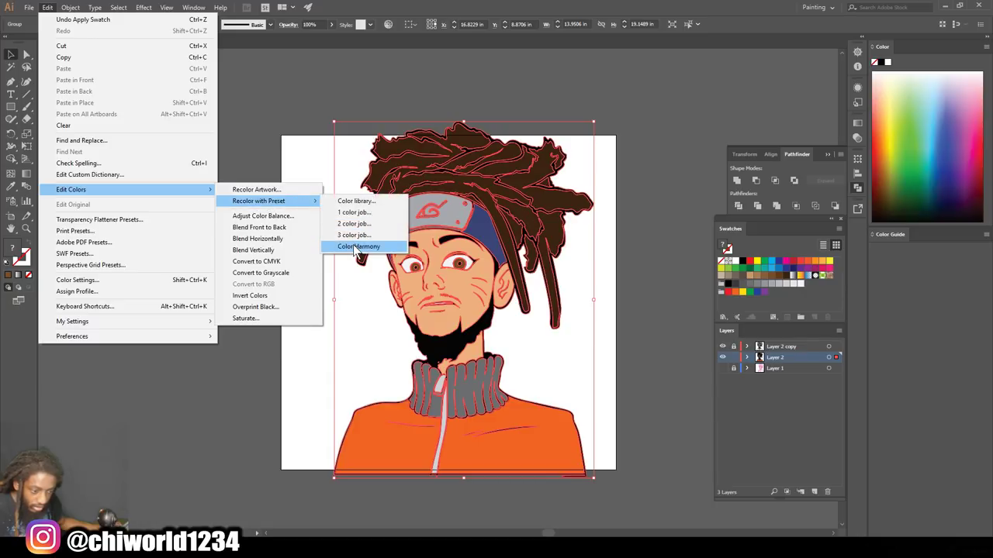
{"action": "left_click", "coordinate": [345, 245]}
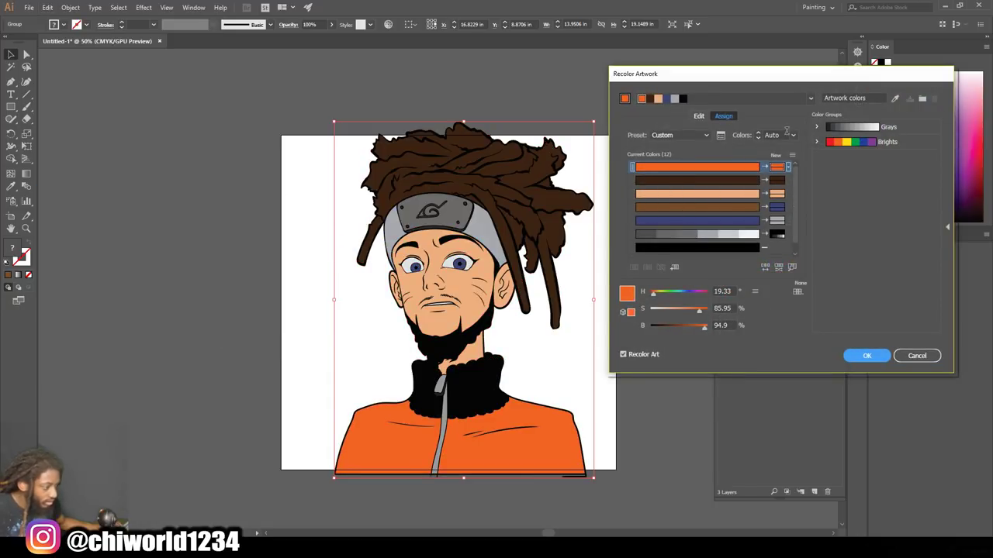
{"action": "left_click", "coordinate": [793, 135]}
{"action": "left_click", "coordinate": [803, 211]}
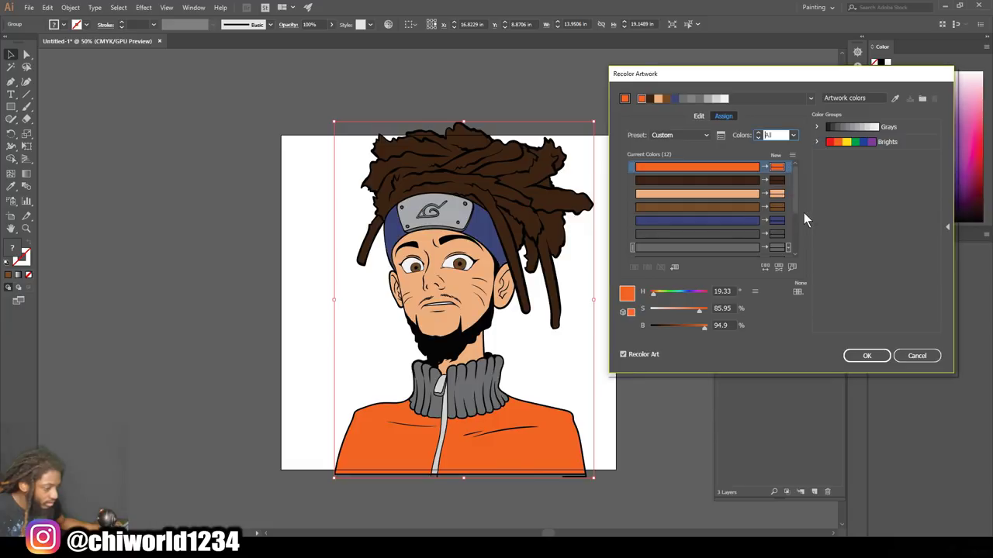
- Recolour the skin tone to 56% saturation and 73% brightness, and reduce the dark brown hair's saturation to 42%
{"action": "left_click", "coordinate": [743, 194]}
{"action": "left_click_drag", "start_coordinate": [676, 313], "coordinate": [692, 326]}
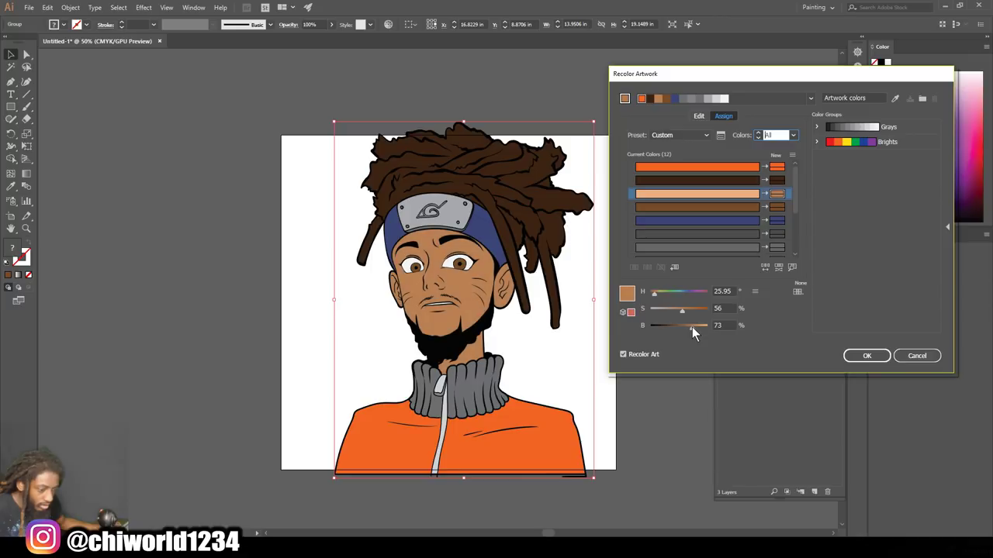
{"action": "left_click", "coordinate": [720, 181]}
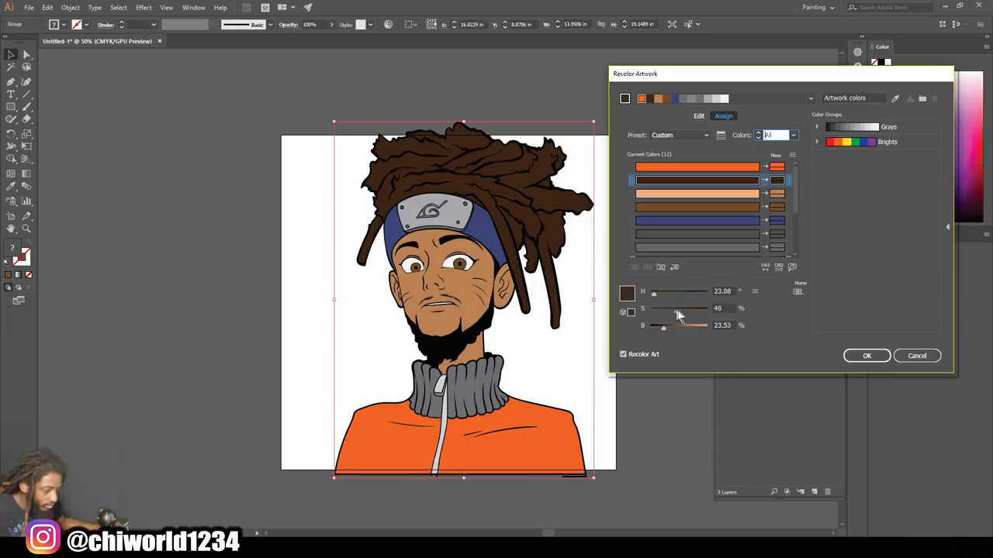
{"action": "left_click_drag", "start_coordinate": [677, 311], "coordinate": [672, 311]}
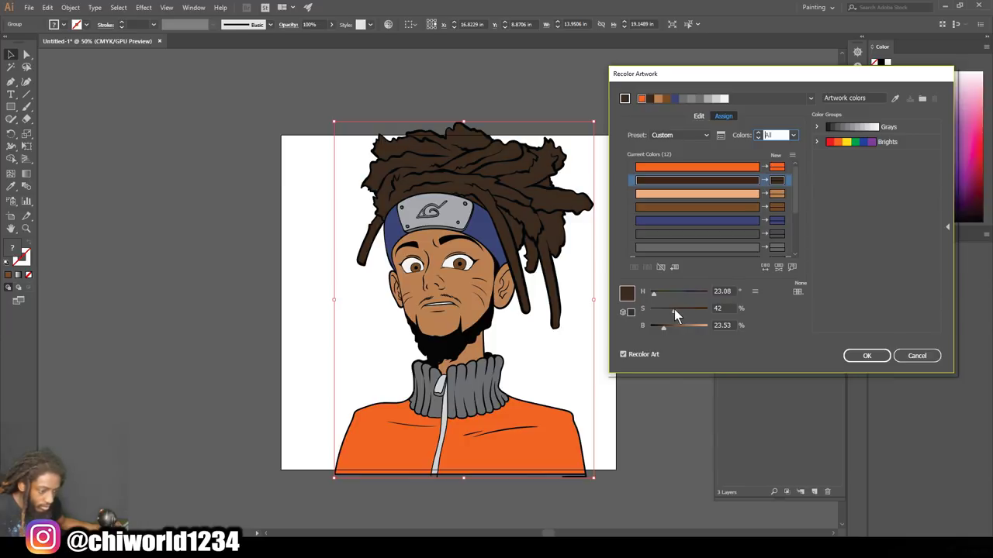
- Set the jacket orange to 79% saturation and 100% brightness, and the dark grey collar to 23% saturation and 37% brightness
{"action": "left_click", "coordinate": [717, 169]}
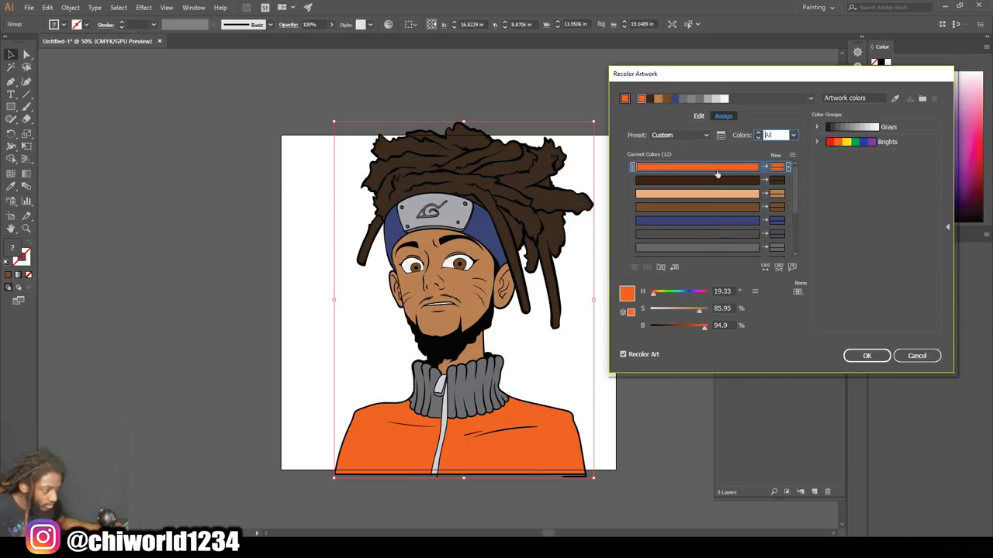
{"action": "mouse_move", "coordinate": [694, 311]}
{"action": "left_mouse_down"}
{"action": "mouse_move", "coordinate": [692, 326]}
{"action": "mouse_move", "coordinate": [706, 326]}
{"action": "mouse_move", "coordinate": [695, 309]}
{"action": "left_mouse_up"}
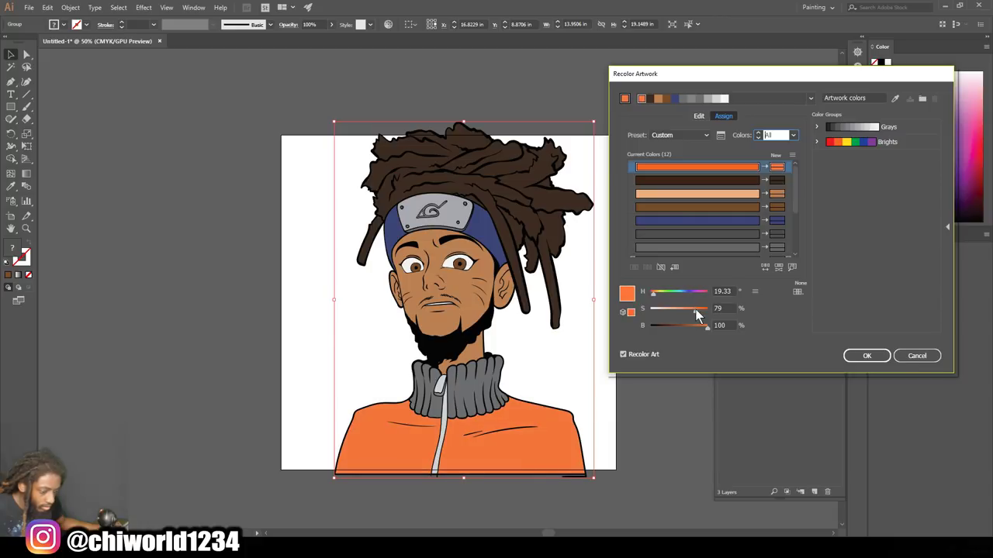
{"action": "left_click", "coordinate": [718, 234]}
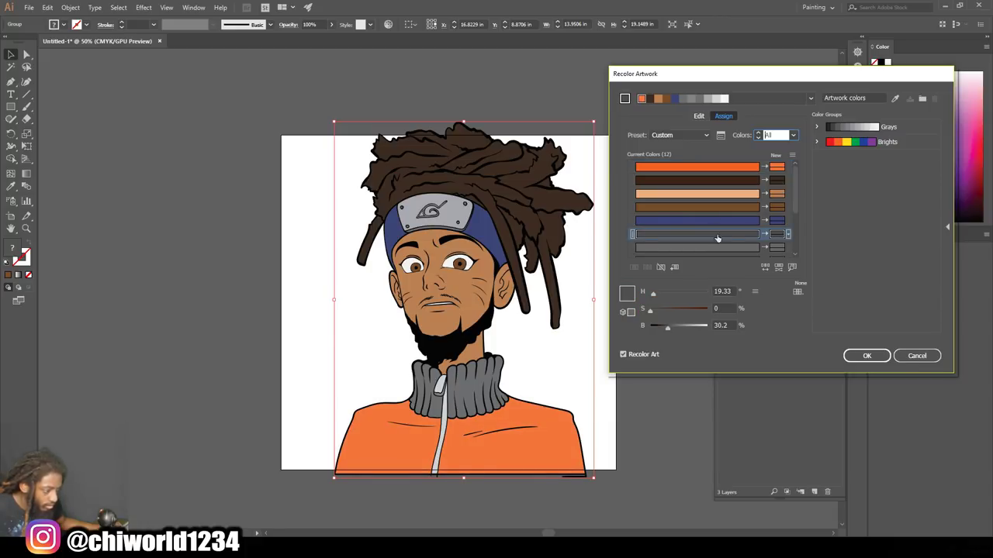
{"action": "left_click", "coordinate": [667, 309]}
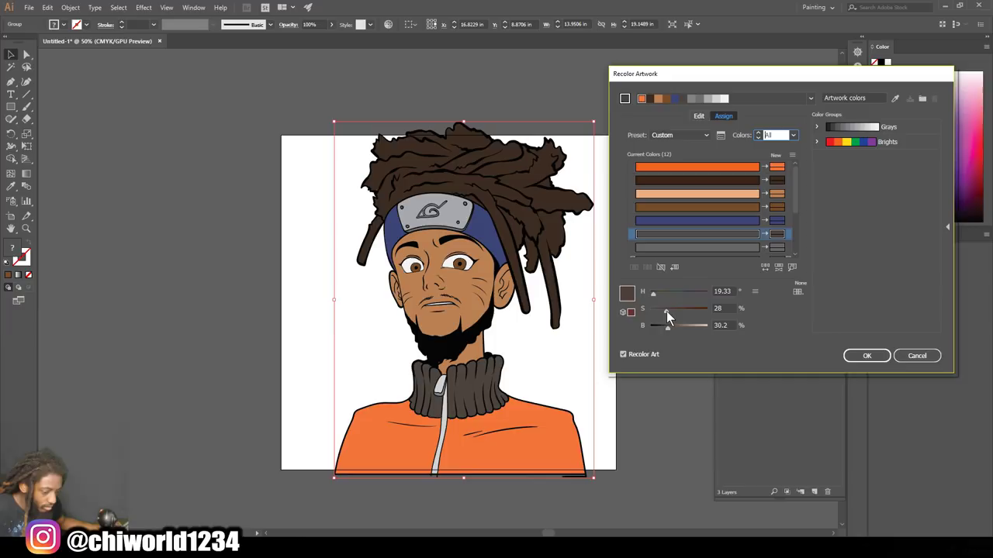
{"action": "left_click_drag", "start_coordinate": [667, 327], "coordinate": [671, 329]}
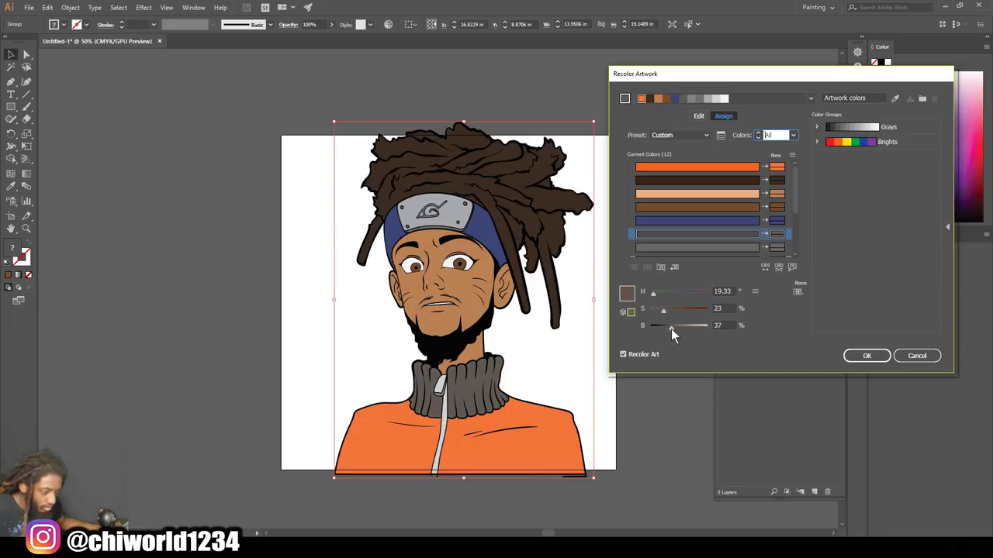
- Set the headband blue to 67% saturation and 74% brightness, apply the recolouring and deselect the artwork
{"action": "left_click", "coordinate": [694, 224]}
{"action": "left_click_drag", "start_coordinate": [678, 313], "coordinate": [693, 330]}
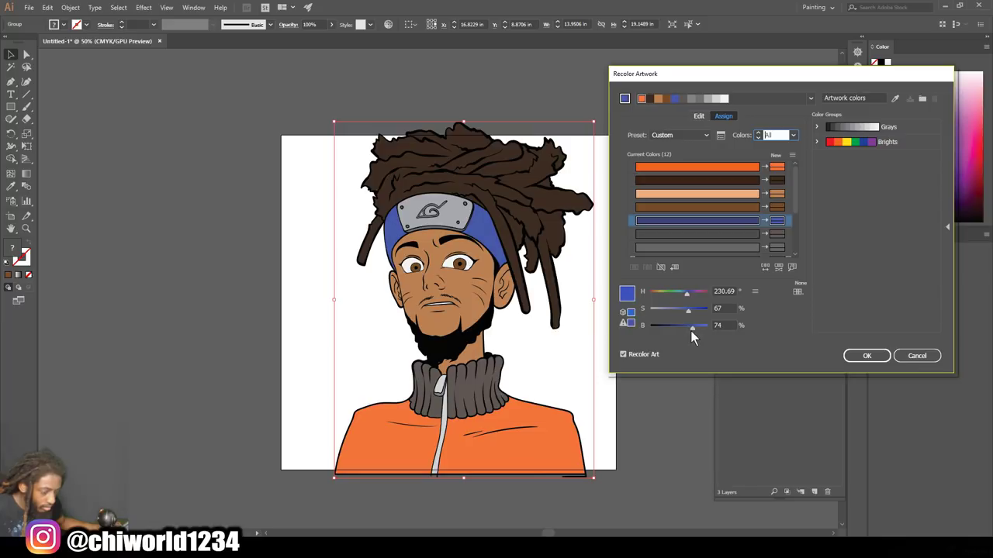
{"action": "left_click", "coordinate": [854, 354]}
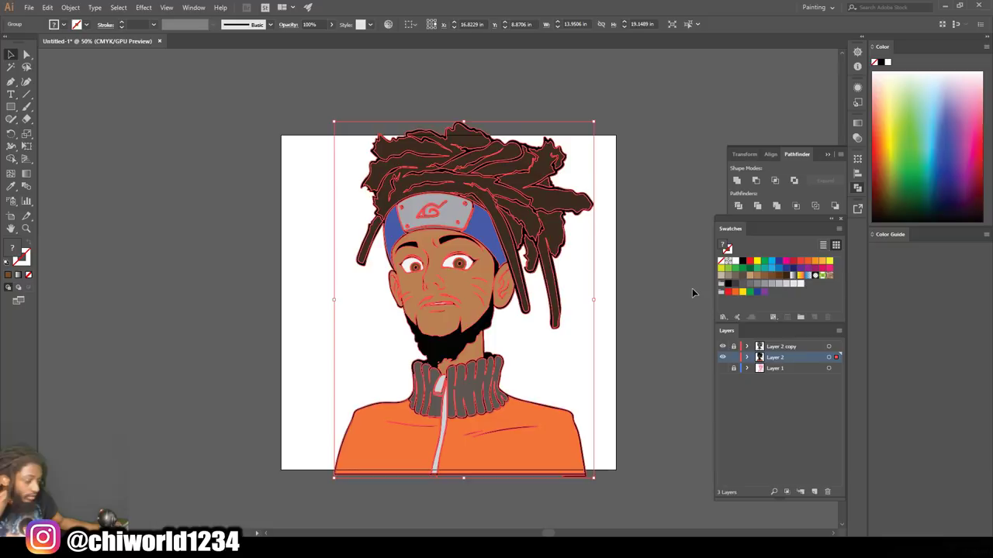
{"action": "left_click", "coordinate": [692, 293]}
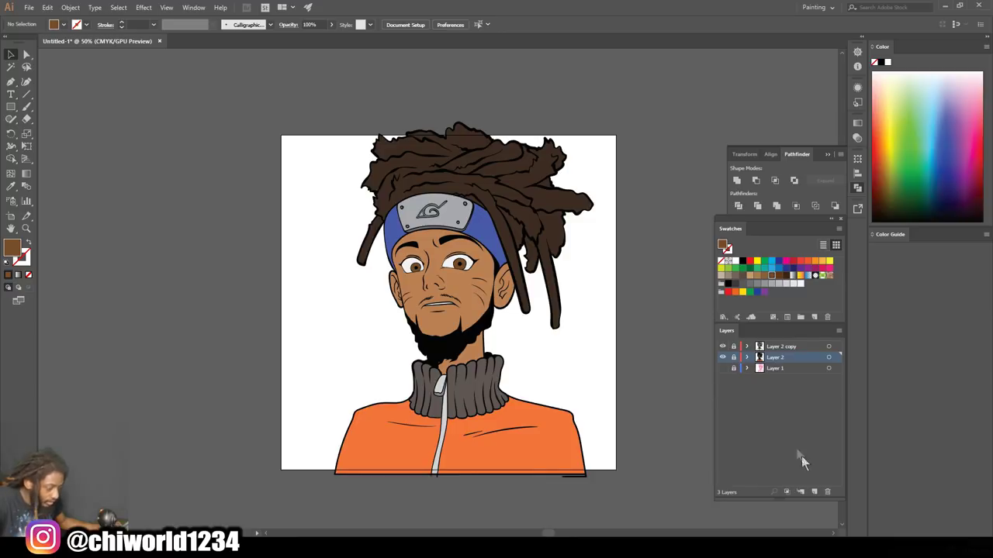
- Lock Layer 2 and add a new layer directly above it, beneath the line art copy, keeping Layer 1 hidden
{"action": "left_click", "coordinate": [815, 492]}
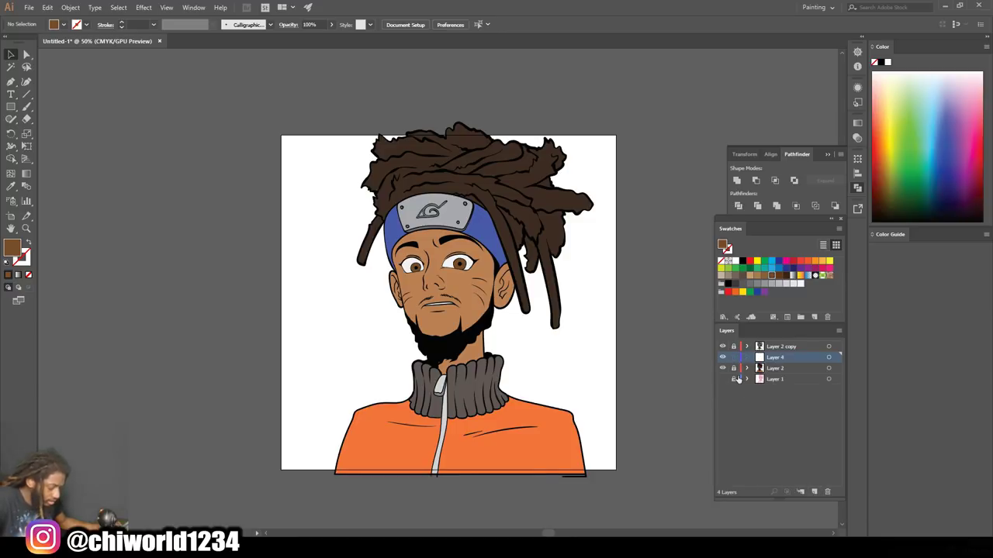
{"action": "left_click", "coordinate": [719, 377]}
{"action": "left_click", "coordinate": [720, 377]}
{"action": "key", "text": "ctrl+plus"}
{"action": "key", "text": "ctrl+plus"}
{"action": "key", "text": "ctrl+plus"}
{"action": "key", "text": "ctrl+plus"}
{"action": "scroll", "coordinate": [648, 329], "scroll_direction": "up", "scroll_amount": 2}
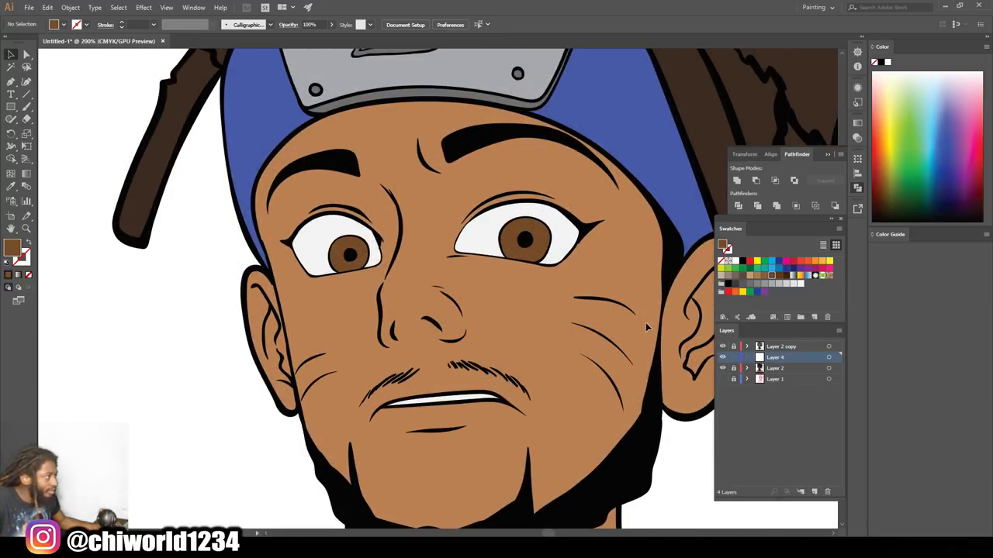
- Paint dark brown (3A210F) shading across the upper iris and down its outer edge in the larger, right-hand eye
{"action": "key", "text": "ctrl+plus"}
{"action": "scroll", "coordinate": [647, 325], "scroll_direction": "up", "scroll_amount": 4}
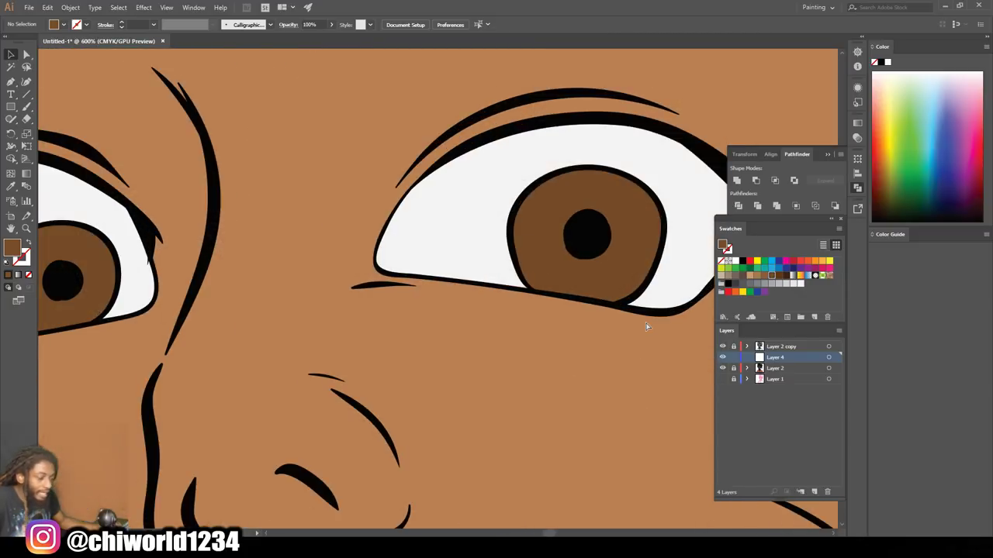
{"action": "scroll", "coordinate": [645, 321], "scroll_direction": "up", "scroll_amount": 3}
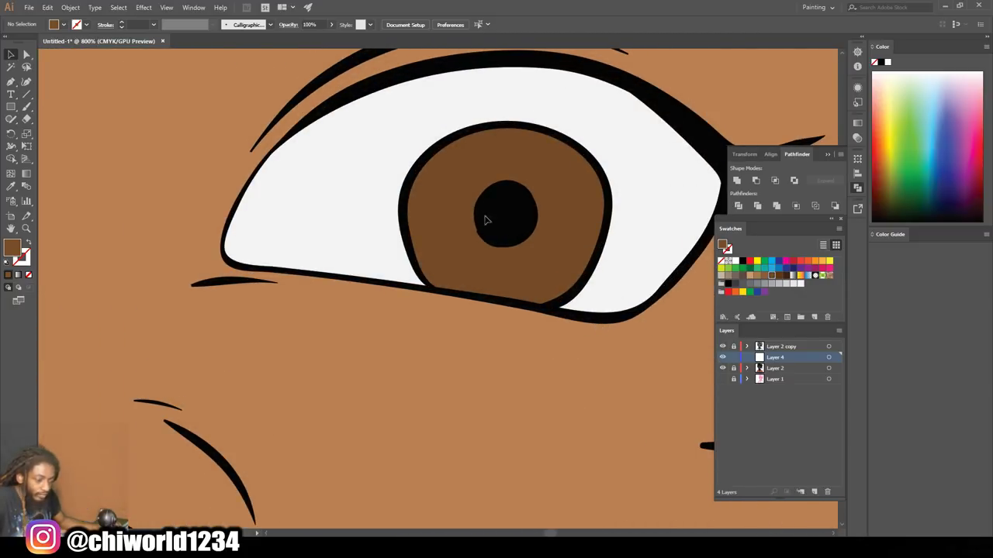
{"action": "double_click", "coordinate": [13, 248]}
{"action": "mouse_move", "coordinate": [633, 365]}
{"action": "left_mouse_down"}
{"action": "mouse_move", "coordinate": [635, 390]}
{"action": "mouse_move", "coordinate": [648, 393]}
{"action": "left_mouse_up"}
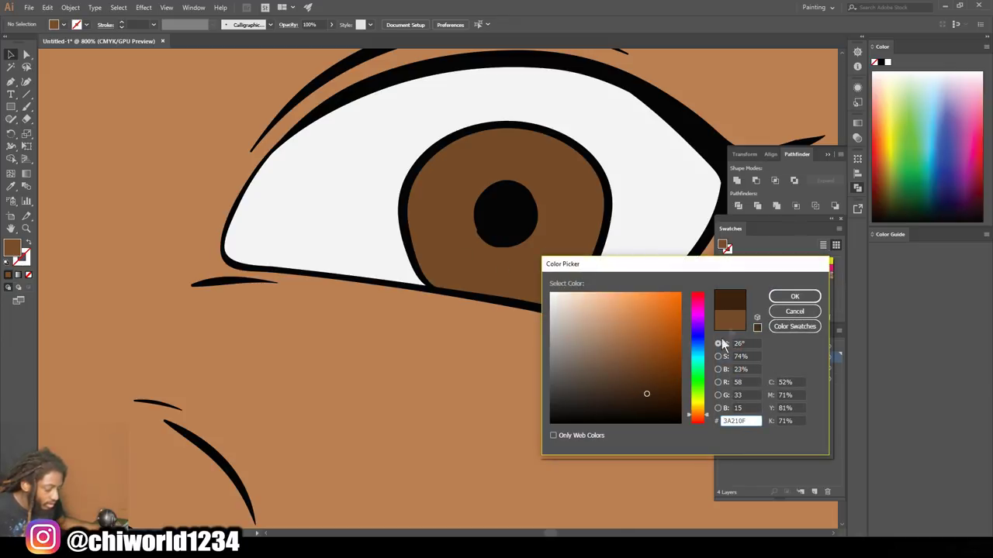
{"action": "left_click", "coordinate": [792, 298]}
{"action": "scroll", "coordinate": [349, 259], "scroll_direction": "up", "scroll_amount": 1}
{"action": "key", "text": "b"}
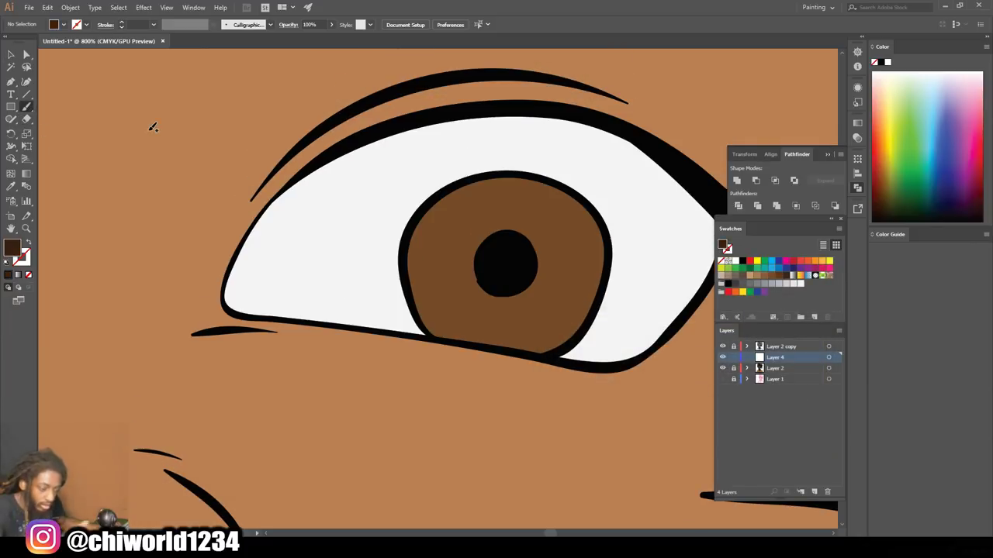
{"action": "mouse_move", "coordinate": [555, 347]}
{"action": "left_mouse_down"}
{"action": "mouse_move", "coordinate": [587, 302]}
{"action": "mouse_move", "coordinate": [589, 251]}
{"action": "mouse_move", "coordinate": [571, 231]}
{"action": "mouse_move", "coordinate": [531, 229]}
{"action": "mouse_move", "coordinate": [526, 256]}
{"action": "mouse_move", "coordinate": [542, 234]}
{"action": "mouse_move", "coordinate": [583, 247]}
{"action": "mouse_move", "coordinate": [589, 277]}
{"action": "mouse_move", "coordinate": [566, 334]}
{"action": "left_mouse_up"}
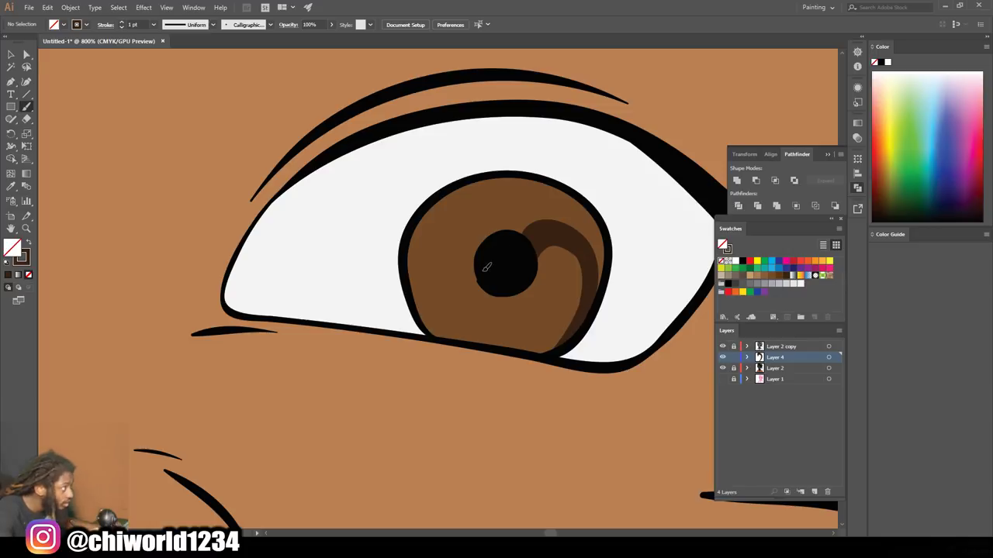
{"action": "mouse_move", "coordinate": [485, 263]}
{"action": "left_mouse_down"}
{"action": "mouse_move", "coordinate": [471, 239]}
{"action": "mouse_move", "coordinate": [438, 240]}
{"action": "mouse_move", "coordinate": [414, 254]}
{"action": "mouse_move", "coordinate": [416, 295]}
{"action": "left_mouse_up"}
{"action": "mouse_move", "coordinate": [418, 255]}
{"action": "left_mouse_down"}
{"action": "mouse_move", "coordinate": [451, 212]}
{"action": "mouse_move", "coordinate": [484, 220]}
{"action": "mouse_move", "coordinate": [447, 223]}
{"action": "mouse_move", "coordinate": [497, 236]}
{"action": "mouse_move", "coordinate": [513, 224]}
{"action": "mouse_move", "coordinate": [559, 220]}
{"action": "mouse_move", "coordinate": [598, 295]}
{"action": "mouse_move", "coordinate": [602, 276]}
{"action": "mouse_move", "coordinate": [591, 224]}
{"action": "mouse_move", "coordinate": [543, 206]}
{"action": "mouse_move", "coordinate": [583, 236]}
{"action": "mouse_move", "coordinate": [530, 206]}
{"action": "mouse_move", "coordinate": [546, 197]}
{"action": "mouse_move", "coordinate": [538, 212]}
{"action": "mouse_move", "coordinate": [498, 205]}
{"action": "mouse_move", "coordinate": [533, 193]}
{"action": "mouse_move", "coordinate": [459, 205]}
{"action": "mouse_move", "coordinate": [470, 197]}
{"action": "mouse_move", "coordinate": [443, 211]}
{"action": "mouse_move", "coordinate": [420, 294]}
{"action": "left_mouse_up"}
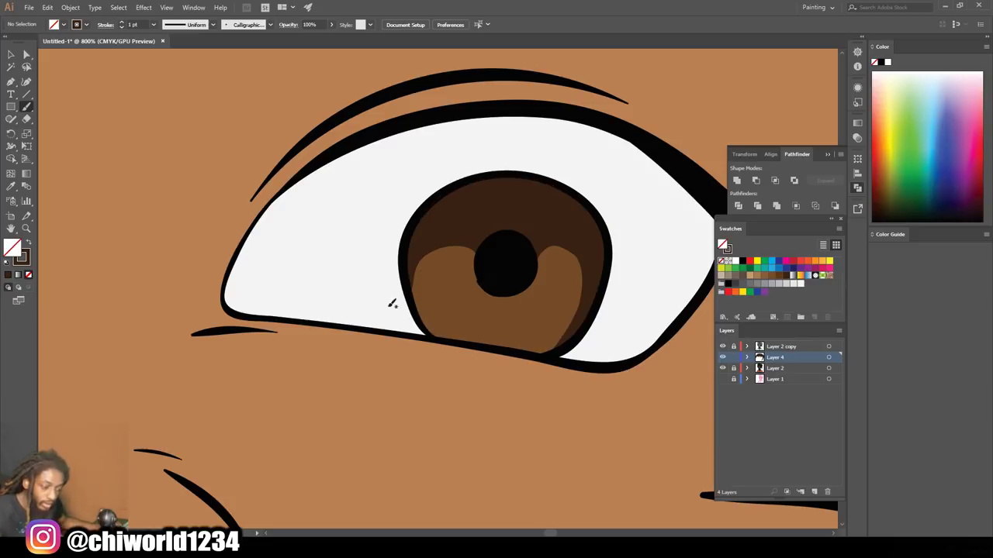
- Sample the iris brown, brighten it to orange EF8A3F, and paint a rounded glow beneath the pupil of the right-hand eye
{"action": "key", "text": "i"}
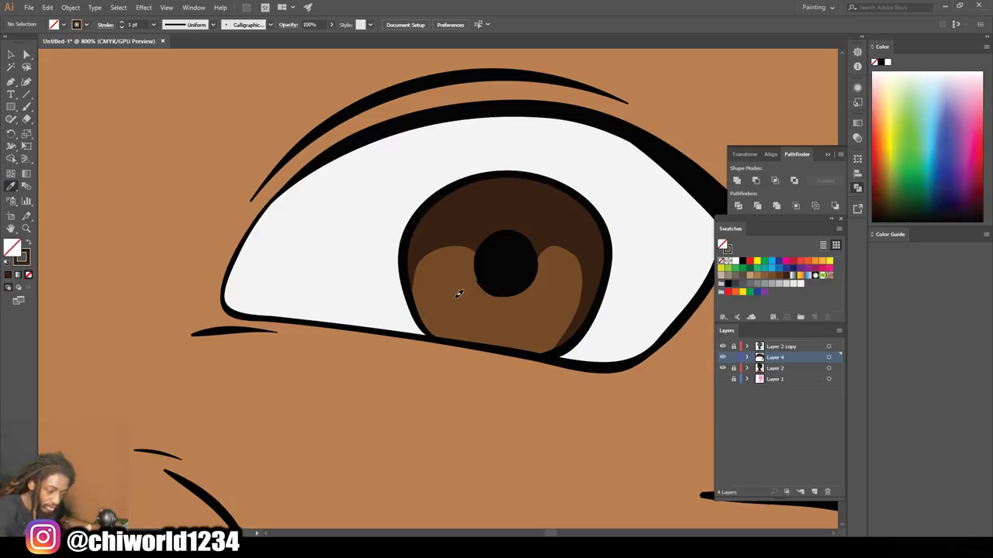
{"action": "left_click", "coordinate": [458, 294]}
{"action": "double_click", "coordinate": [12, 249]}
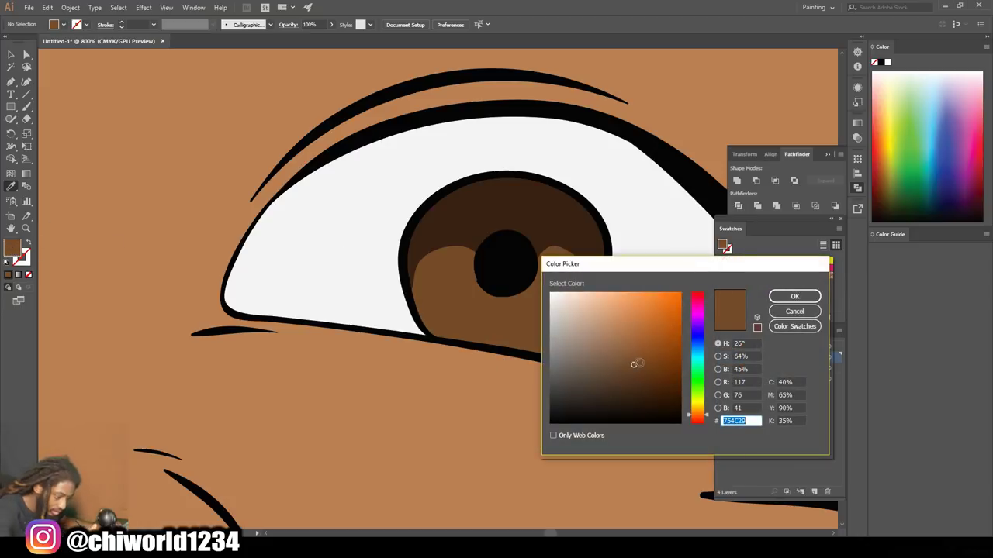
{"action": "left_click", "coordinate": [644, 308]}
{"action": "left_click_drag", "start_coordinate": [644, 308], "coordinate": [647, 300]}
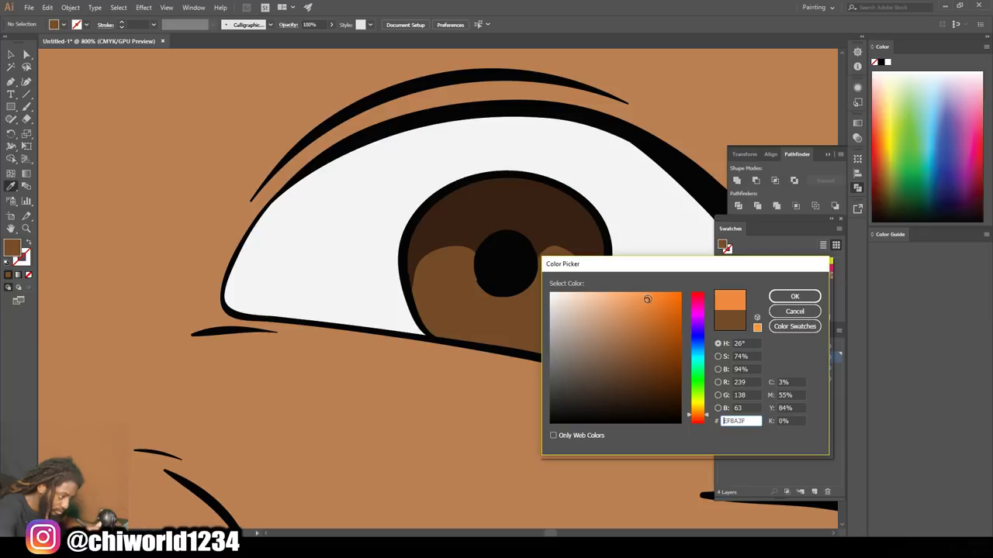
{"action": "left_click", "coordinate": [794, 296]}
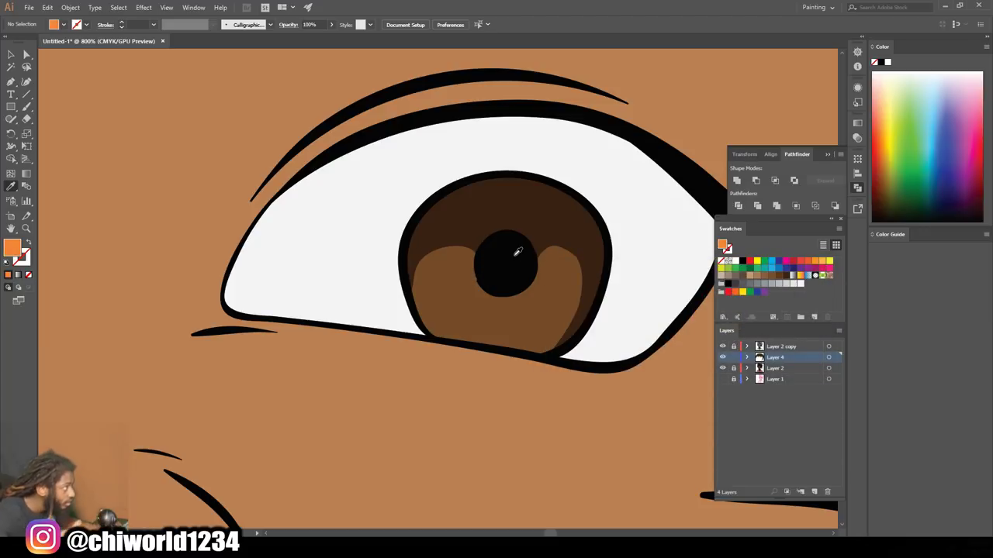
{"action": "left_click", "coordinate": [27, 107]}
{"action": "left_click", "coordinate": [477, 265]}
{"action": "mouse_move", "coordinate": [477, 266]}
{"action": "left_mouse_down"}
{"action": "mouse_move", "coordinate": [452, 264]}
{"action": "mouse_move", "coordinate": [444, 294]}
{"action": "mouse_move", "coordinate": [458, 318]}
{"action": "mouse_move", "coordinate": [484, 332]}
{"action": "mouse_move", "coordinate": [547, 322]}
{"action": "mouse_move", "coordinate": [554, 281]}
{"action": "mouse_move", "coordinate": [518, 287]}
{"action": "left_mouse_up"}
{"action": "mouse_move", "coordinate": [522, 316]}
{"action": "left_mouse_down"}
{"action": "mouse_move", "coordinate": [532, 299]}
{"action": "mouse_move", "coordinate": [508, 314]}
{"action": "mouse_move", "coordinate": [459, 281]}
{"action": "mouse_move", "coordinate": [468, 291]}
{"action": "left_mouse_up"}
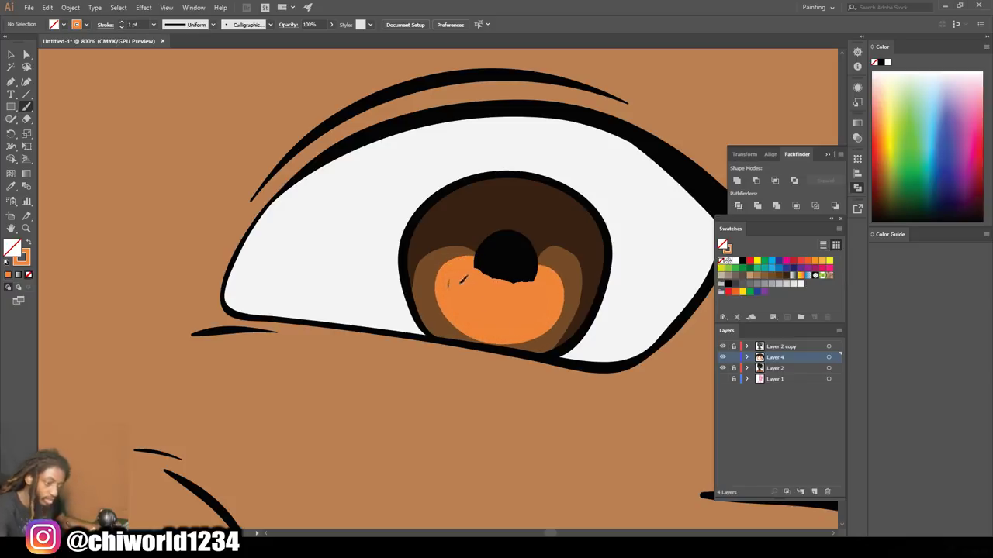
- Paint the same orange glow around the lower part of the pupil in the smaller, left-hand eye
{"action": "key", "text": "ctrl+minus"}
{"action": "key", "text": "ctrl+minus"}
{"action": "key", "text": "ctrl+minus"}
{"action": "key", "text": "ctrl+minus"}
{"action": "key", "text": "ctrl+minus"}
{"action": "key", "text": "ctrl+minus"}
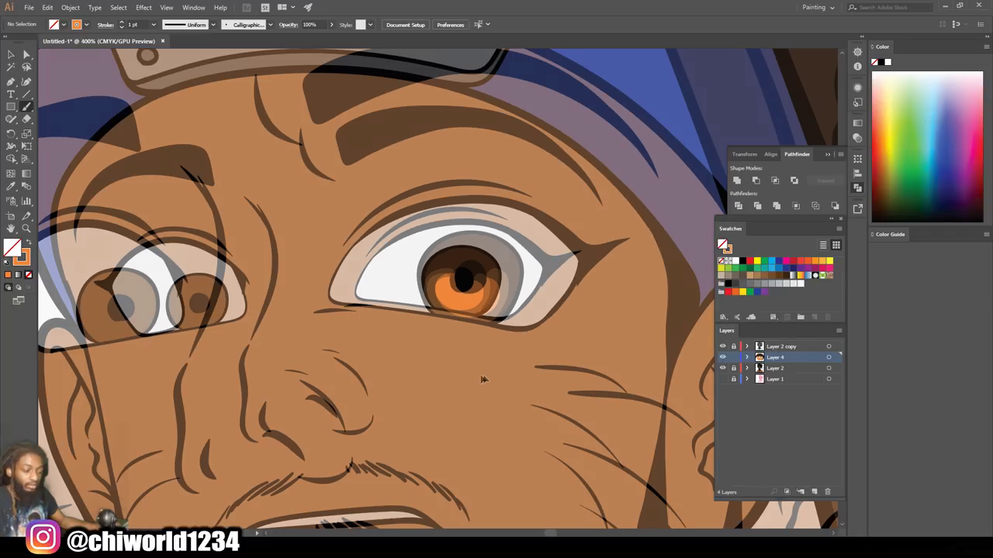
{"action": "left_click_drag", "start_coordinate": [342, 376], "coordinate": [402, 388]}
{"action": "key", "text": "ctrl+plus"}
{"action": "scroll", "coordinate": [402, 387], "scroll_direction": "up", "scroll_amount": 5}
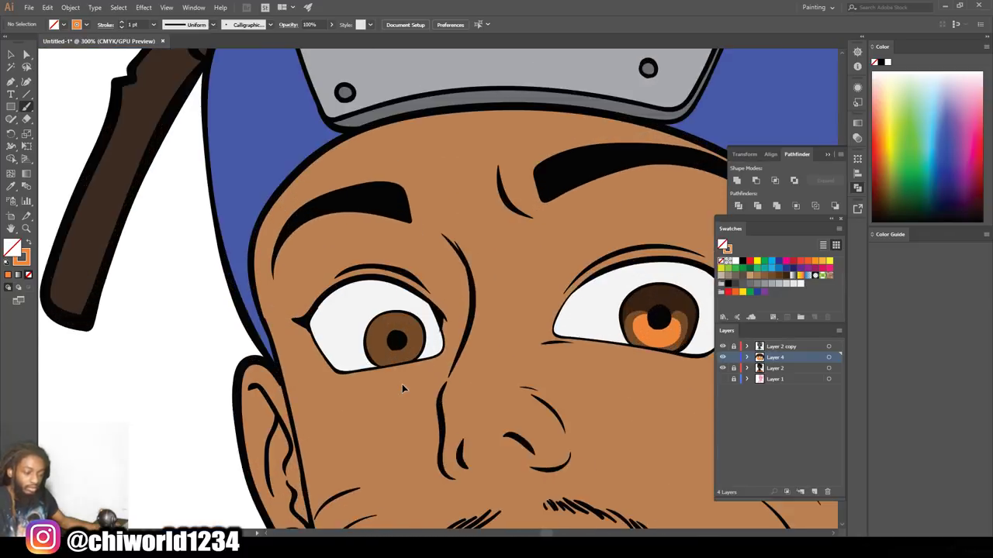
{"action": "scroll", "coordinate": [411, 377], "scroll_direction": "down", "scroll_amount": 1}
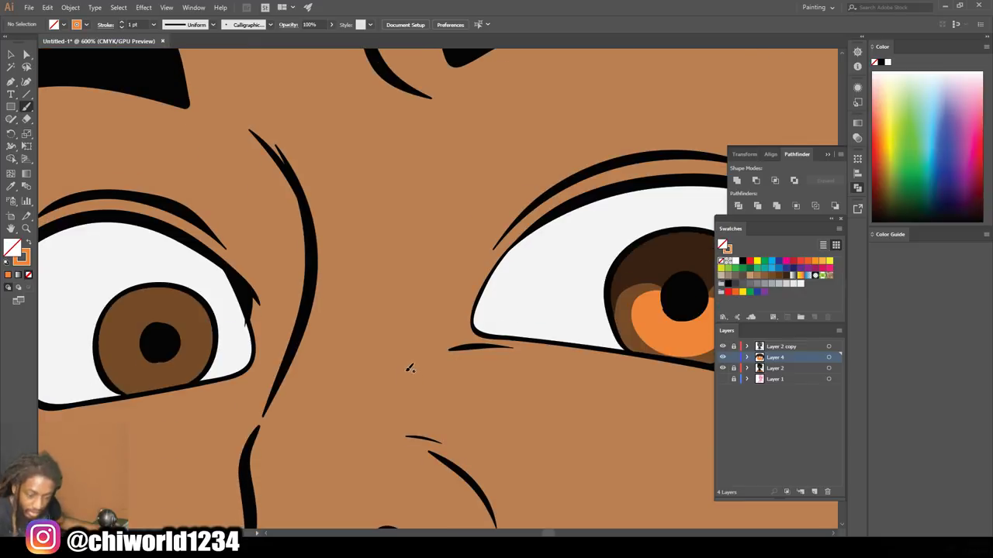
{"action": "mouse_move", "coordinate": [174, 344]}
{"action": "left_mouse_down"}
{"action": "mouse_move", "coordinate": [186, 347]}
{"action": "mouse_move", "coordinate": [188, 369]}
{"action": "mouse_move", "coordinate": [151, 383]}
{"action": "mouse_move", "coordinate": [130, 364]}
{"action": "mouse_move", "coordinate": [138, 346]}
{"action": "mouse_move", "coordinate": [174, 354]}
{"action": "mouse_move", "coordinate": [172, 365]}
{"action": "mouse_move", "coordinate": [148, 364]}
{"action": "left_mouse_up"}
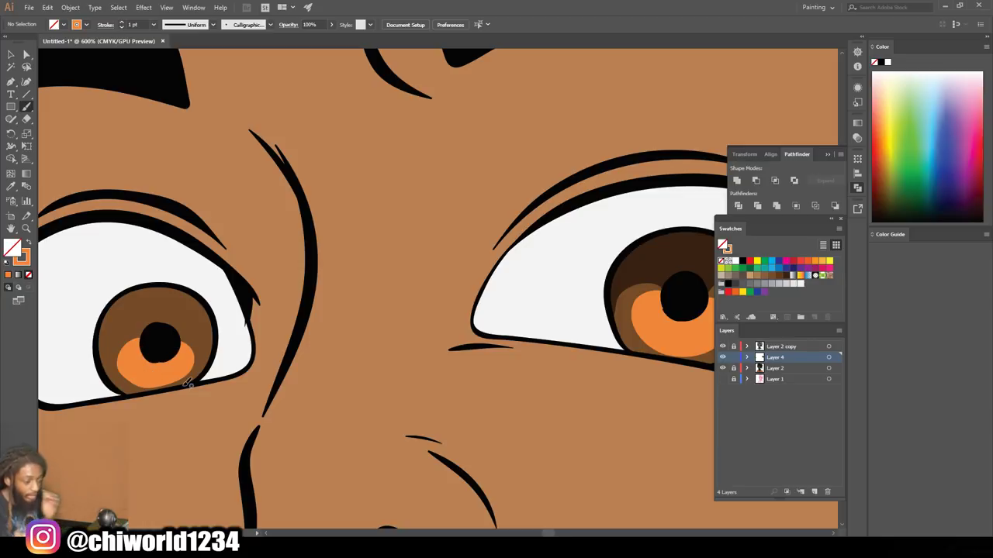
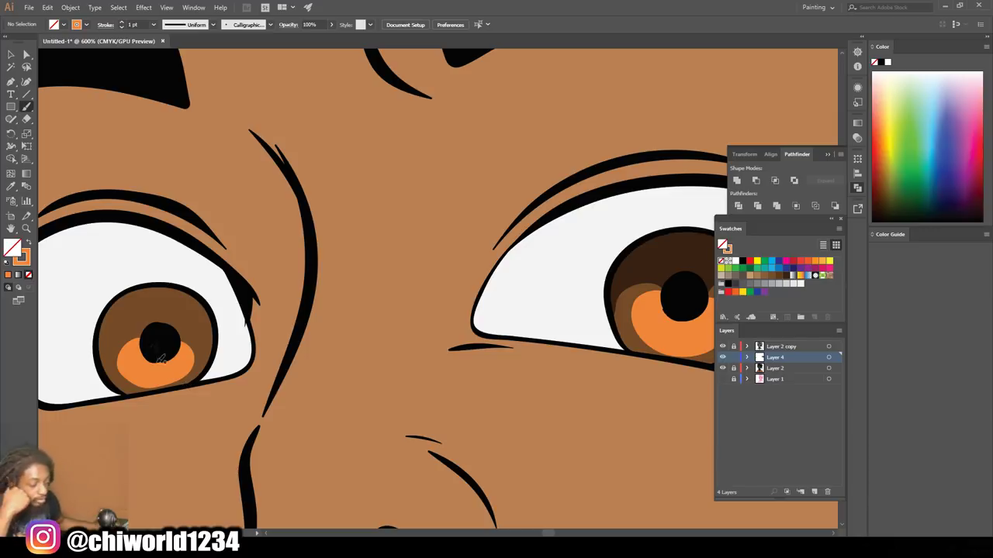
- Sample the dark brown iris shading and brush it over the upper iris of the left-hand eye
{"action": "left_click", "coordinate": [11, 187]}
{"action": "left_click_drag", "start_coordinate": [710, 248], "coordinate": [661, 248]}
{"action": "left_click", "coordinate": [658, 263]}
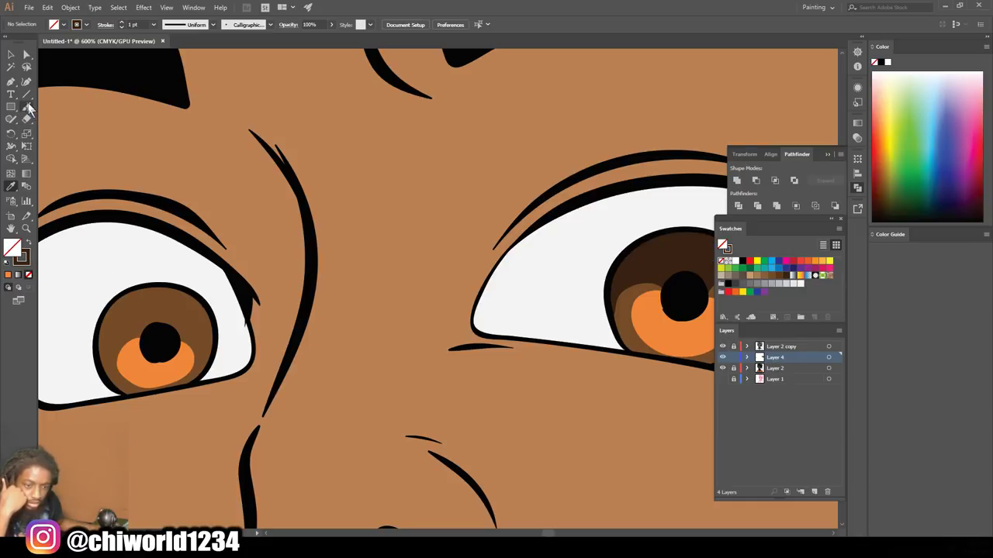
{"action": "left_click", "coordinate": [26, 93]}
{"action": "left_click", "coordinate": [27, 106]}
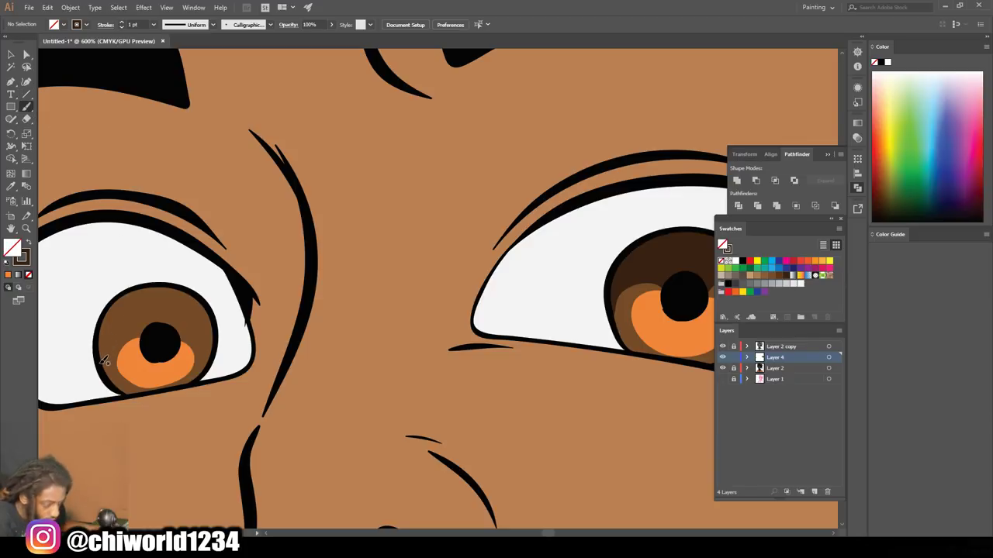
{"action": "mouse_move", "coordinate": [99, 354]}
{"action": "left_mouse_down"}
{"action": "mouse_move", "coordinate": [130, 318]}
{"action": "mouse_move", "coordinate": [166, 319]}
{"action": "mouse_move", "coordinate": [212, 338]}
{"action": "mouse_move", "coordinate": [218, 354]}
{"action": "left_mouse_up"}
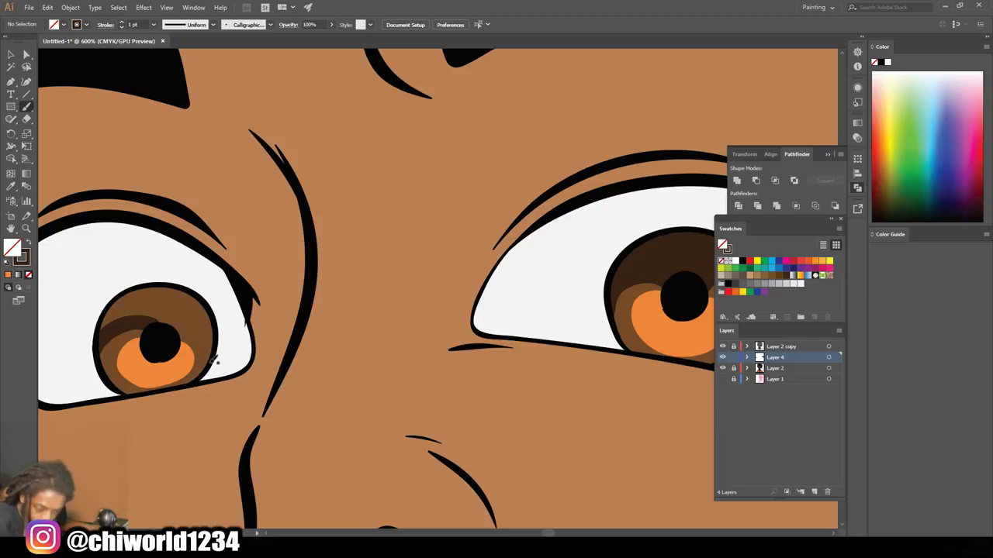
{"action": "mouse_move", "coordinate": [206, 341]}
{"action": "left_mouse_down"}
{"action": "mouse_move", "coordinate": [172, 334]}
{"action": "mouse_move", "coordinate": [217, 347]}
{"action": "mouse_move", "coordinate": [208, 324]}
{"action": "mouse_move", "coordinate": [179, 307]}
{"action": "mouse_move", "coordinate": [207, 334]}
{"action": "mouse_move", "coordinate": [165, 318]}
{"action": "mouse_move", "coordinate": [200, 317]}
{"action": "mouse_move", "coordinate": [186, 300]}
{"action": "mouse_move", "coordinate": [161, 295]}
{"action": "mouse_move", "coordinate": [126, 304]}
{"action": "mouse_move", "coordinate": [109, 326]}
{"action": "mouse_move", "coordinate": [127, 302]}
{"action": "mouse_move", "coordinate": [178, 307]}
{"action": "left_mouse_up"}
- Examine the shaded irises of both eyes against the whole portrait
{"action": "key", "text": "ctrl+minus"}
{"action": "key", "text": "ctrl+minus"}
{"action": "key", "text": "ctrl+minus"}
{"action": "key", "text": "ctrl+minus"}
{"action": "key", "text": "ctrl+minus"}
{"action": "key", "text": "ctrl+minus"}
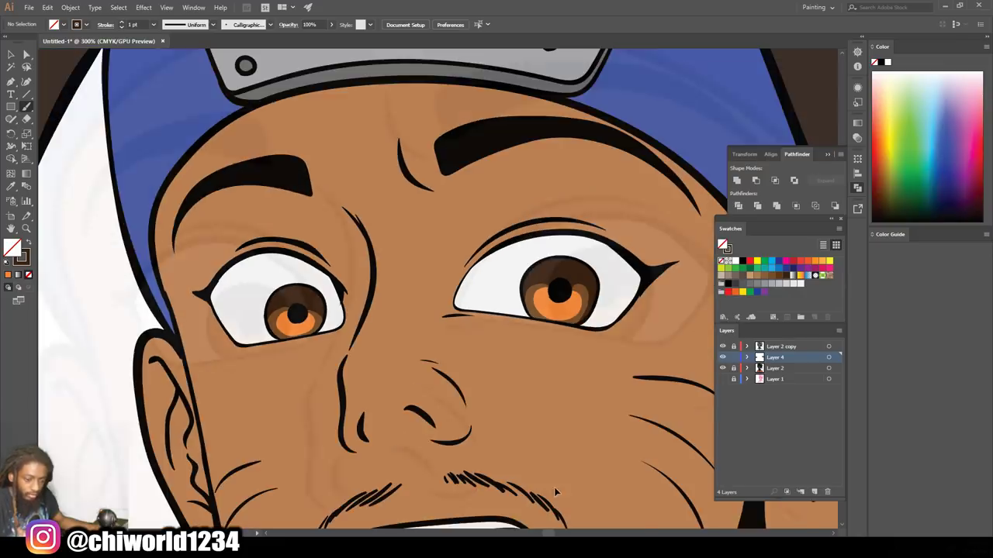
{"action": "key", "text": "ctrl+plus"}
{"action": "key", "text": "ctrl+plus"}
{"action": "key", "text": "ctrl+plus"}
{"action": "key", "text": "ctrl+plus"}
{"action": "key", "text": "ctrl+plus"}
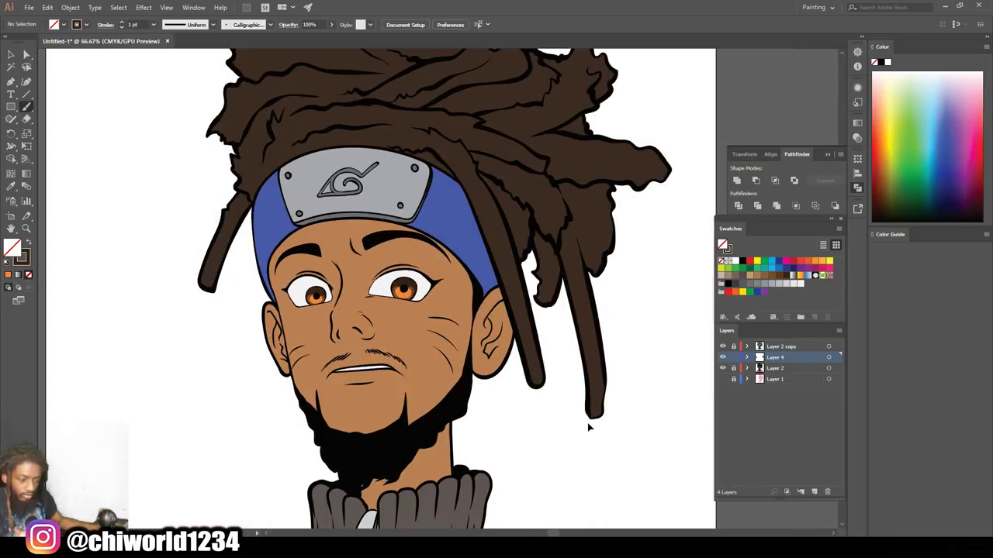
{"action": "scroll", "coordinate": [581, 421], "scroll_direction": "up", "scroll_amount": 1}
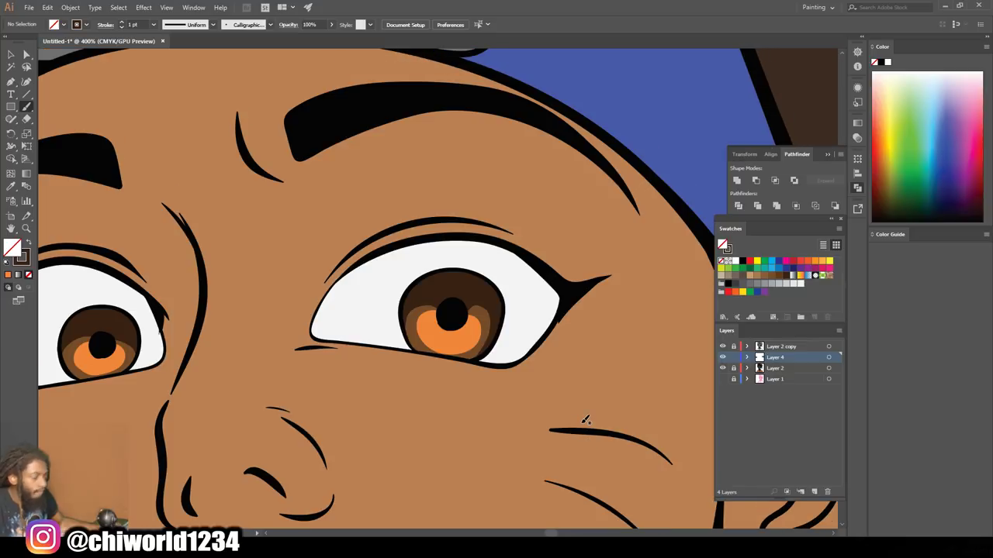
- Set the brush colour to a muted grey-purple and paint an eyelid shadow across the upper white of the right-hand eye
{"action": "double_click", "coordinate": [24, 258]}
{"action": "mouse_move", "coordinate": [698, 397]}
{"action": "left_mouse_down"}
{"action": "mouse_move", "coordinate": [700, 335]}
{"action": "mouse_move", "coordinate": [699, 346]}
{"action": "left_mouse_up"}
{"action": "mouse_move", "coordinate": [604, 380]}
{"action": "left_mouse_down"}
{"action": "mouse_move", "coordinate": [594, 333]}
{"action": "mouse_move", "coordinate": [593, 346]}
{"action": "left_mouse_up"}
{"action": "mouse_move", "coordinate": [692, 346]}
{"action": "left_mouse_down"}
{"action": "mouse_move", "coordinate": [693, 325]}
{"action": "mouse_move", "coordinate": [688, 333]}
{"action": "left_mouse_up"}
{"action": "mouse_move", "coordinate": [591, 346]}
{"action": "left_mouse_down"}
{"action": "mouse_move", "coordinate": [574, 335]}
{"action": "mouse_move", "coordinate": [578, 342]}
{"action": "left_mouse_up"}
{"action": "left_click", "coordinate": [790, 296]}
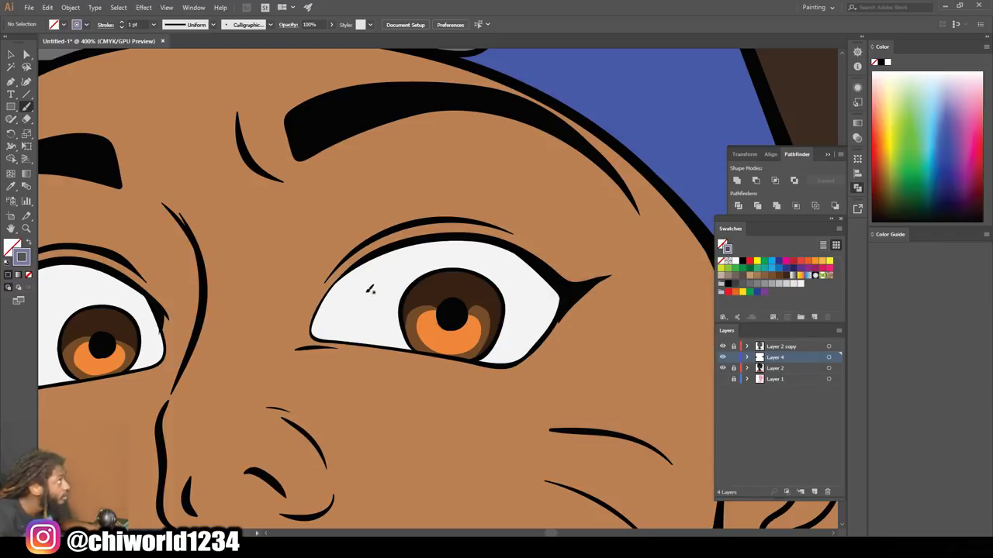
{"action": "mouse_move", "coordinate": [329, 297]}
{"action": "left_mouse_down"}
{"action": "mouse_move", "coordinate": [368, 270]}
{"action": "mouse_move", "coordinate": [419, 254]}
{"action": "mouse_move", "coordinate": [479, 256]}
{"action": "mouse_move", "coordinate": [557, 306]}
{"action": "left_mouse_up"}
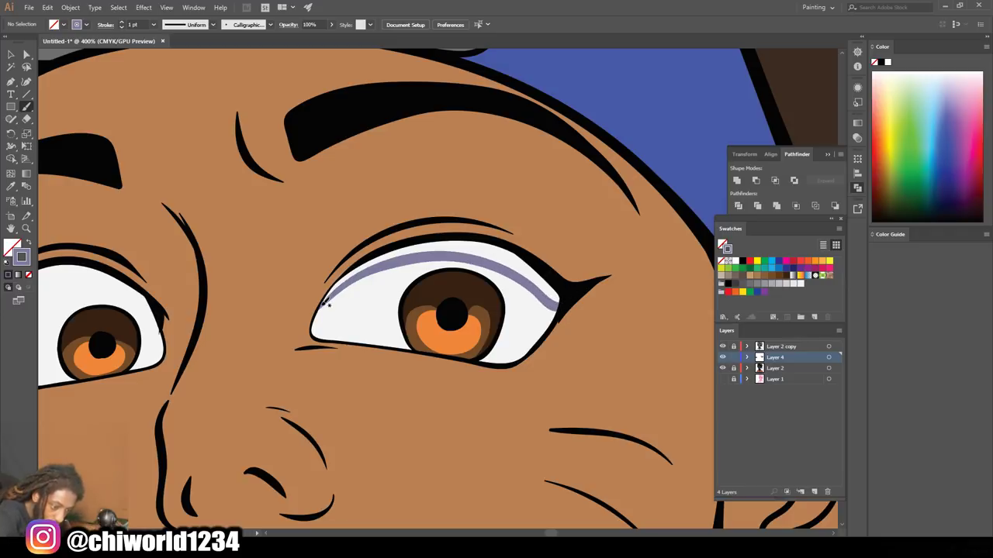
{"action": "mouse_move", "coordinate": [347, 273]}
{"action": "left_mouse_down"}
{"action": "mouse_move", "coordinate": [400, 249]}
{"action": "mouse_move", "coordinate": [468, 244]}
{"action": "mouse_move", "coordinate": [524, 262]}
{"action": "mouse_move", "coordinate": [560, 292]}
{"action": "mouse_move", "coordinate": [480, 250]}
{"action": "left_mouse_up"}
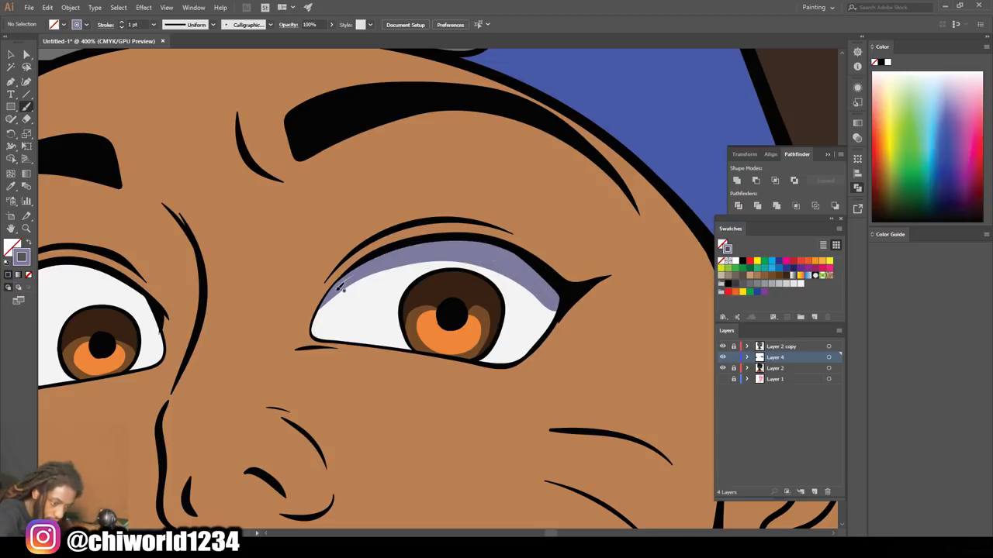
- Paint a matching grey-purple eyelid shadow along the upper white of the left-hand eye
{"action": "key", "text": "ctrl+minus"}
{"action": "key", "text": "ctrl+minus"}
{"action": "key", "text": "ctrl+minus"}
{"action": "key", "text": "ctrl+minus"}
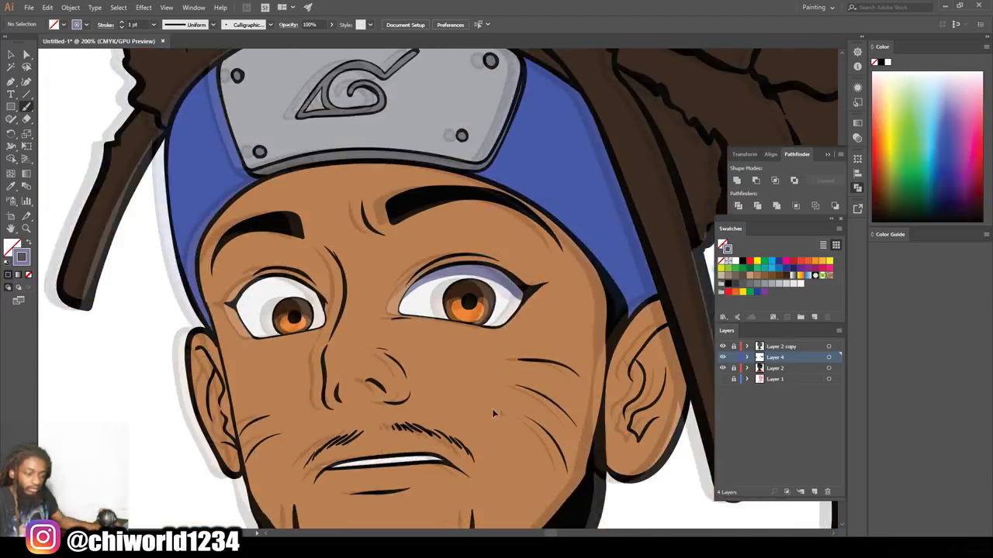
{"action": "scroll", "coordinate": [484, 411], "scroll_direction": "left", "scroll_amount": 2}
{"action": "key", "text": "ctrl+equal"}
{"action": "key", "text": "ctrl+equal"}
{"action": "key", "text": "ctrl+equal"}
{"action": "key", "text": "ctrl+equal"}
{"action": "key", "text": "ctrl+equal"}
{"action": "key", "text": "ctrl+equal"}
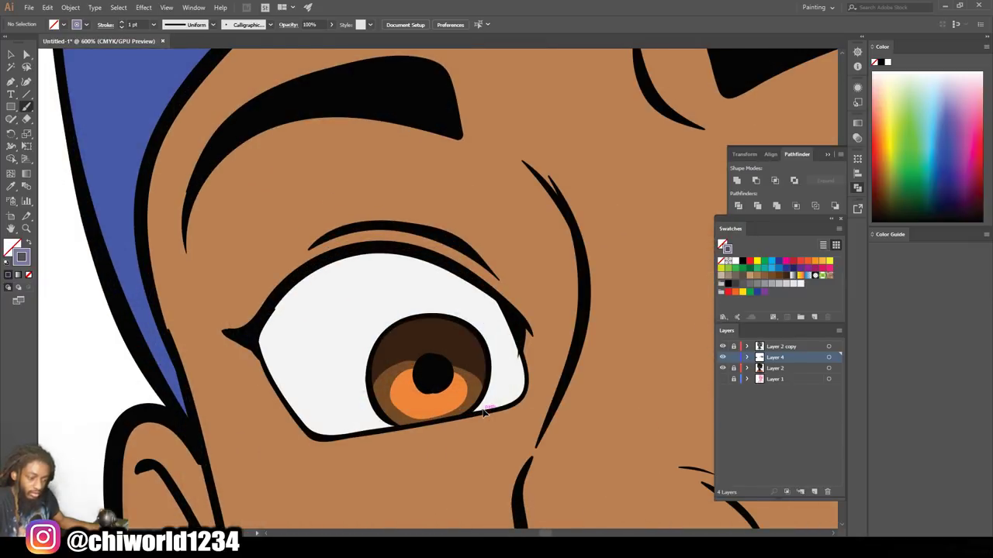
{"action": "mouse_move", "coordinate": [266, 356]}
{"action": "left_mouse_down"}
{"action": "mouse_move", "coordinate": [310, 291]}
{"action": "mouse_move", "coordinate": [355, 274]}
{"action": "mouse_move", "coordinate": [406, 270]}
{"action": "mouse_move", "coordinate": [457, 283]}
{"action": "mouse_move", "coordinate": [516, 318]}
{"action": "mouse_move", "coordinate": [472, 285]}
{"action": "mouse_move", "coordinate": [371, 258]}
{"action": "mouse_move", "coordinate": [327, 270]}
{"action": "mouse_move", "coordinate": [273, 309]}
{"action": "left_mouse_up"}
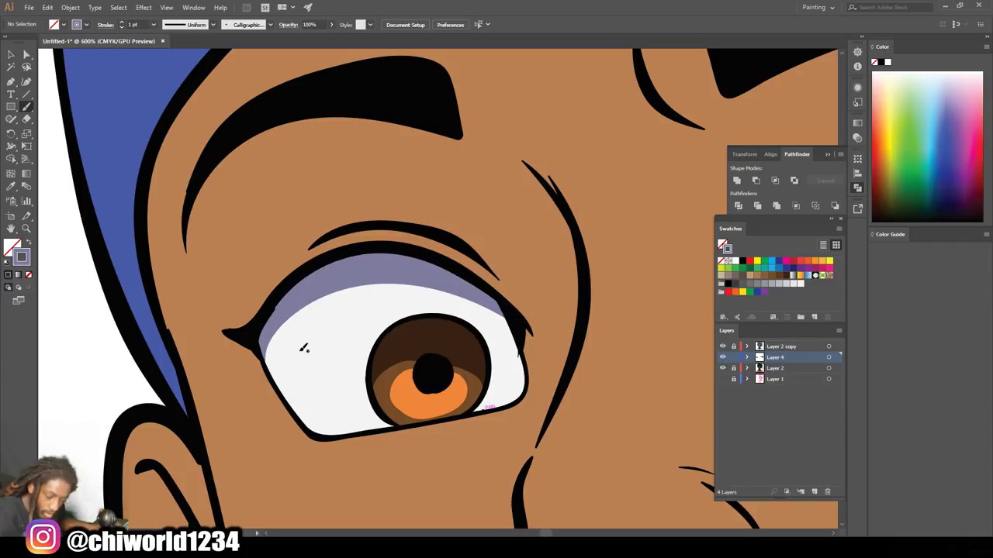
- Paint grey-purple shadows on the teeth at both corners of the mouth
{"action": "key", "text": "ctrl+minus"}
{"action": "key", "text": "ctrl+minus"}
{"action": "key", "text": "ctrl+minus"}
{"action": "key", "text": "ctrl+minus"}
{"action": "key", "text": "ctrl+minus"}
{"action": "key", "text": "ctrl+minus"}
{"action": "key", "text": "ctrl+minus"}
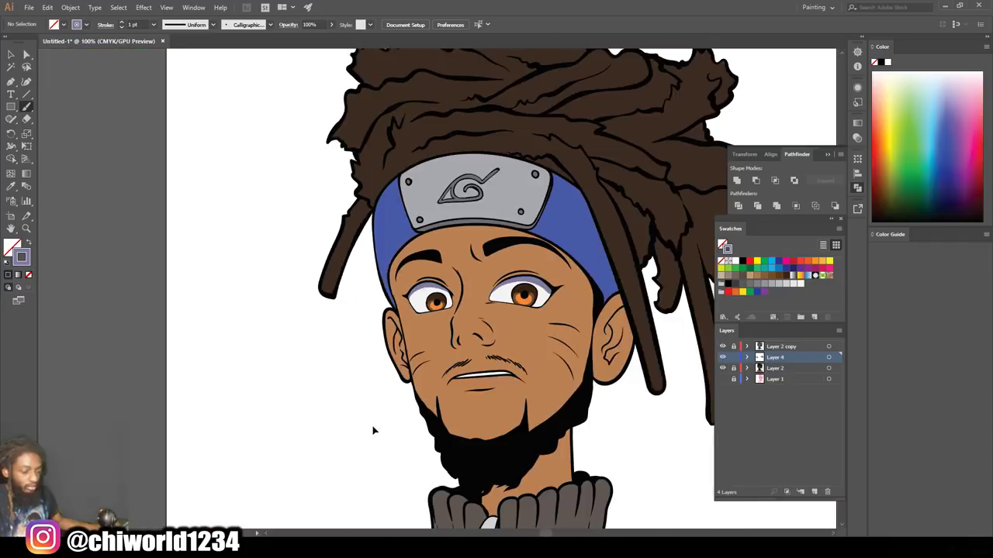
{"action": "scroll", "coordinate": [459, 345], "scroll_direction": "up", "scroll_amount": 10}
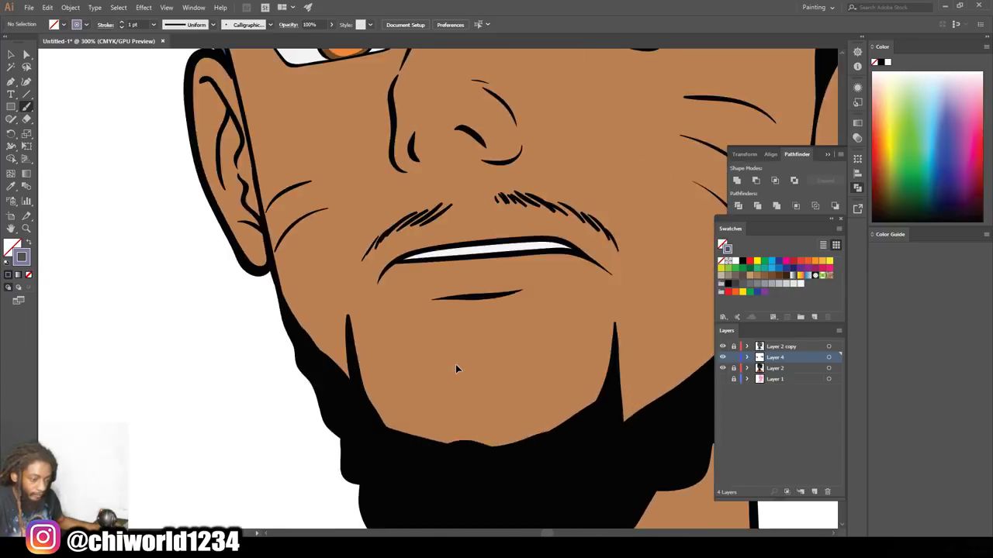
{"action": "scroll", "coordinate": [461, 362], "scroll_direction": "up", "scroll_amount": 2}
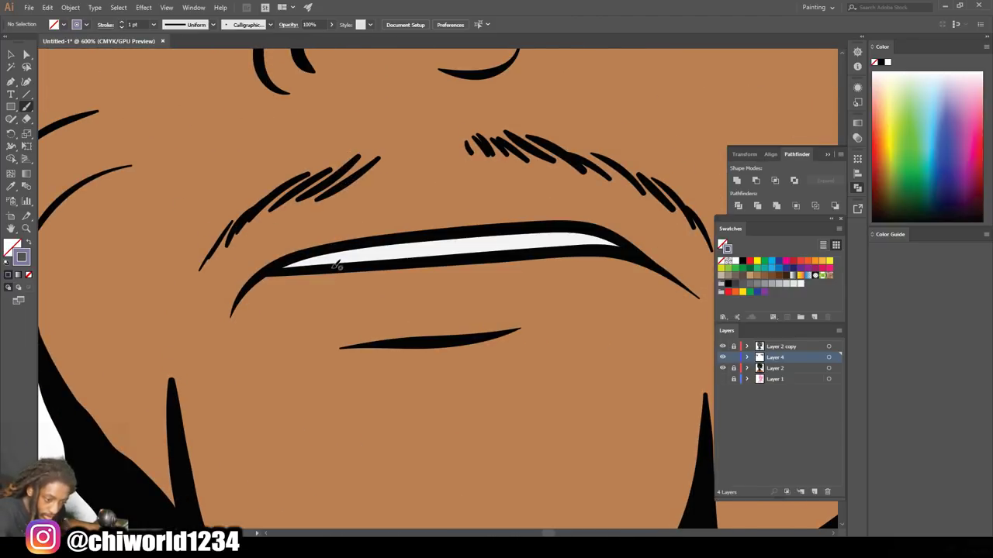
{"action": "mouse_move", "coordinate": [326, 262]}
{"action": "left_mouse_down"}
{"action": "mouse_move", "coordinate": [387, 239]}
{"action": "mouse_move", "coordinate": [283, 265]}
{"action": "left_mouse_up"}
{"action": "mouse_move", "coordinate": [478, 231]}
{"action": "left_mouse_down"}
{"action": "mouse_move", "coordinate": [560, 232]}
{"action": "mouse_move", "coordinate": [622, 250]}
{"action": "left_mouse_up"}
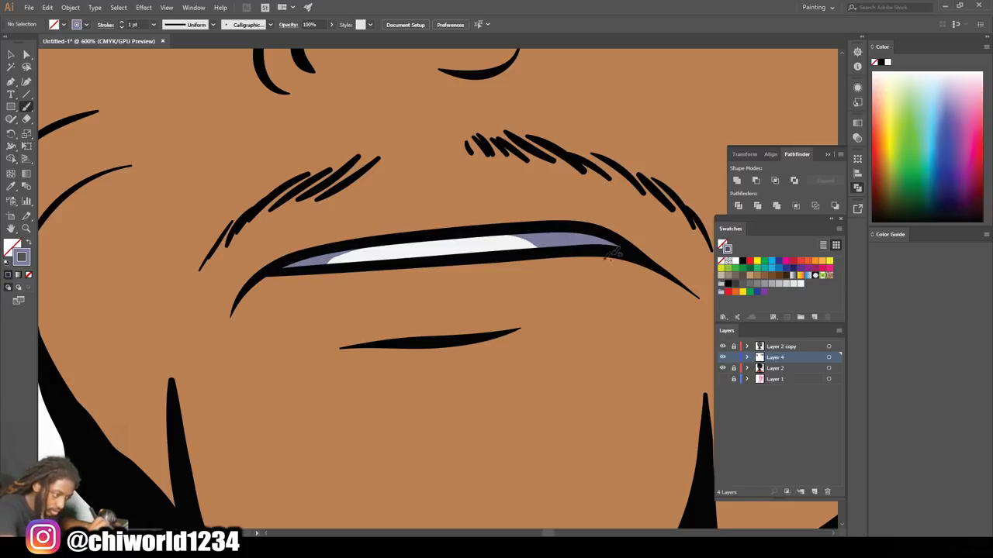
- Examine the eye and teeth shading across the whole portrait and on the face
{"action": "key", "text": "ctrl+minus"}
{"action": "key", "text": "ctrl+minus"}
{"action": "key", "text": "ctrl+minus"}
{"action": "key", "text": "ctrl+minus"}
{"action": "key", "text": "ctrl+minus"}
{"action": "key", "text": "ctrl+minus"}
{"action": "key", "text": "ctrl+minus"}
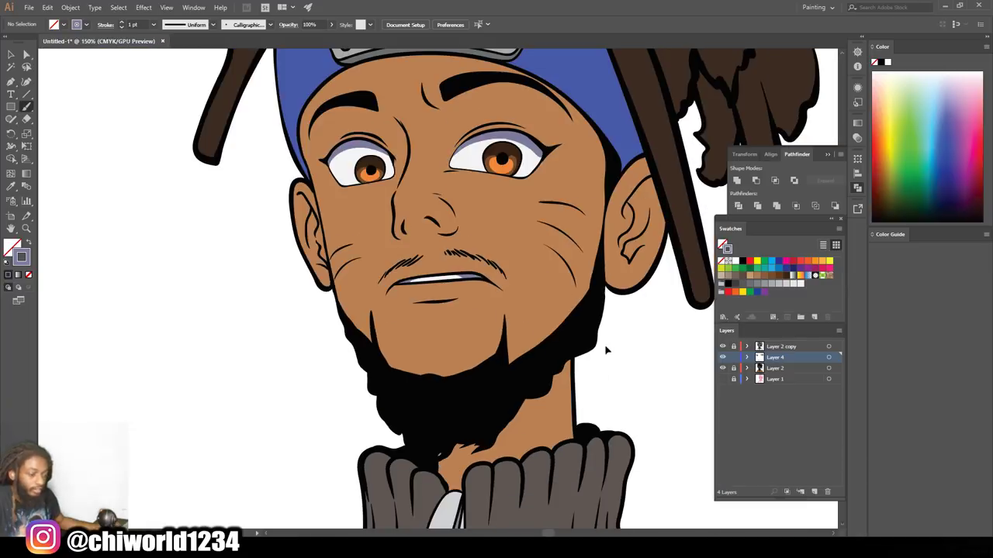
{"action": "key", "text": "ctrl+minus"}
{"action": "scroll", "coordinate": [589, 306], "scroll_direction": "up", "scroll_amount": 3}
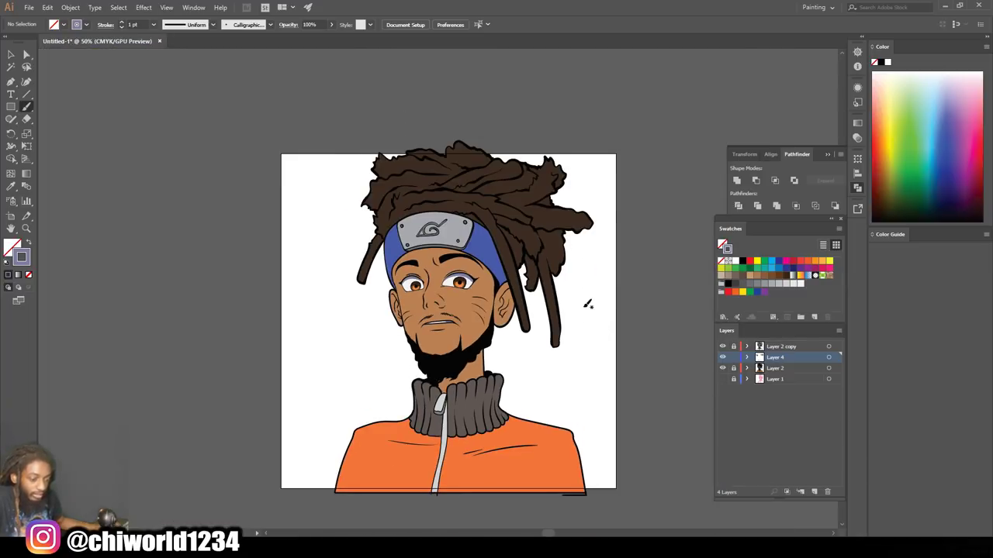
{"action": "key", "text": "ctrl+plus"}
{"action": "key", "text": "ctrl+plus"}
{"action": "key", "text": "ctrl+plus"}
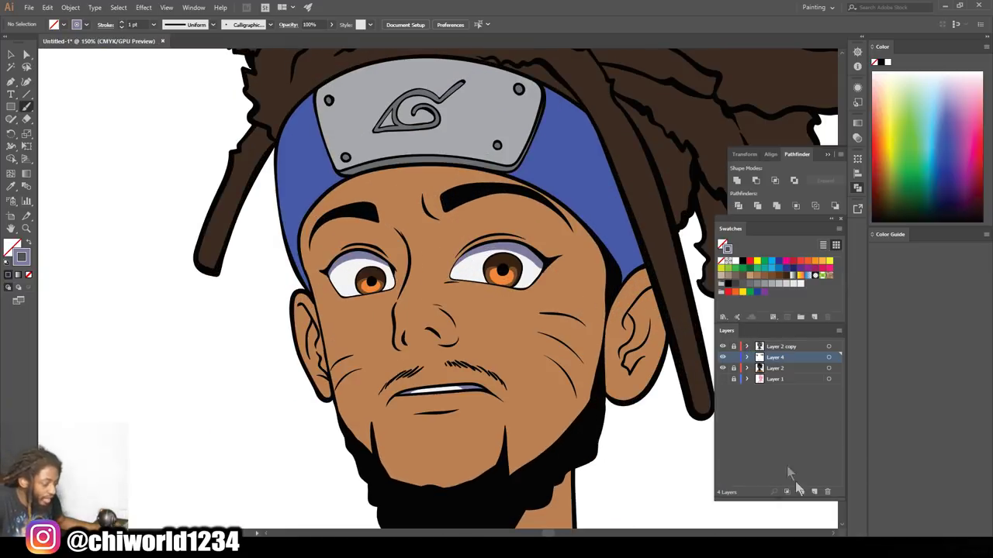
- Add a new layer above the line art and set the brush colour to white
{"action": "key", "text": "ctrl+l"}
{"action": "left_click_drag", "start_coordinate": [775, 345], "coordinate": [778, 347]}
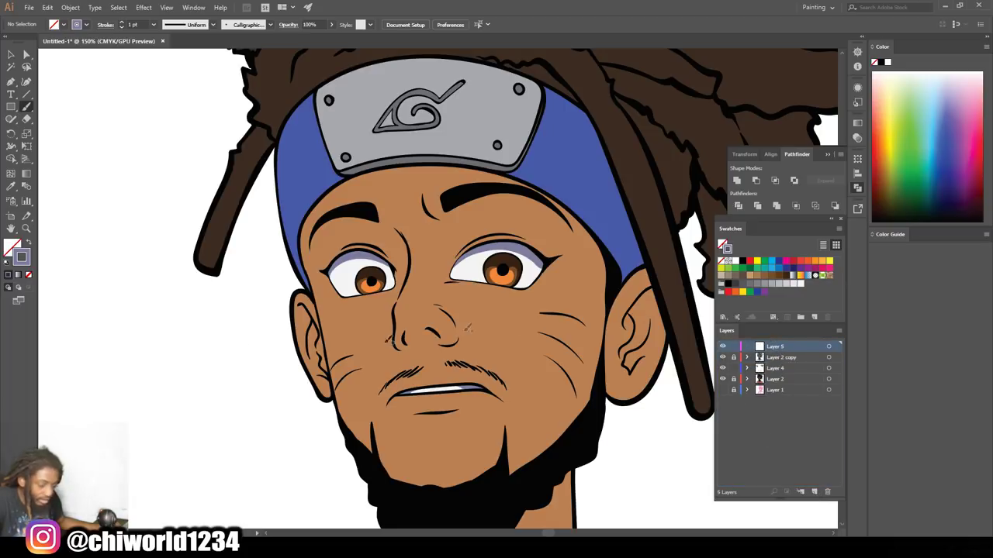
{"action": "double_click", "coordinate": [22, 261]}
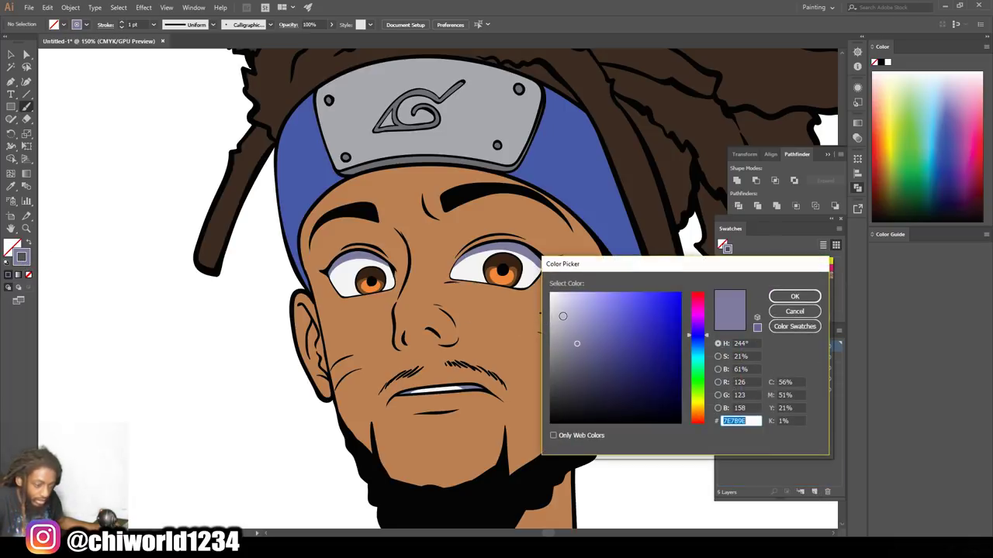
{"action": "left_click", "coordinate": [807, 296]}
- Paint one large and one small white highlight on the iris of each eye
{"action": "key", "text": "ctrl+plus"}
{"action": "key", "text": "ctrl+plus"}
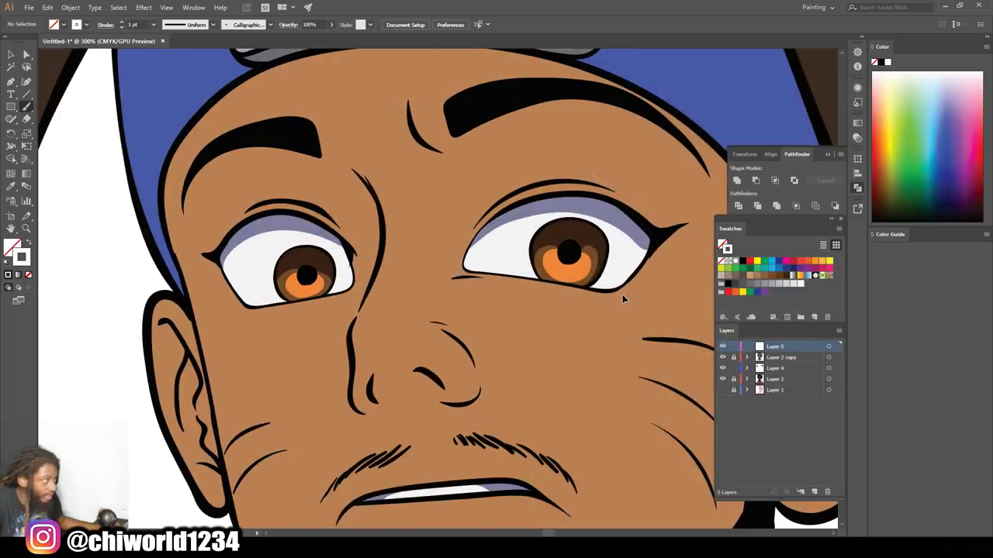
{"action": "scroll", "coordinate": [622, 294], "scroll_direction": "right", "scroll_amount": 5}
{"action": "scroll", "coordinate": [627, 292], "scroll_direction": "up", "scroll_amount": 1}
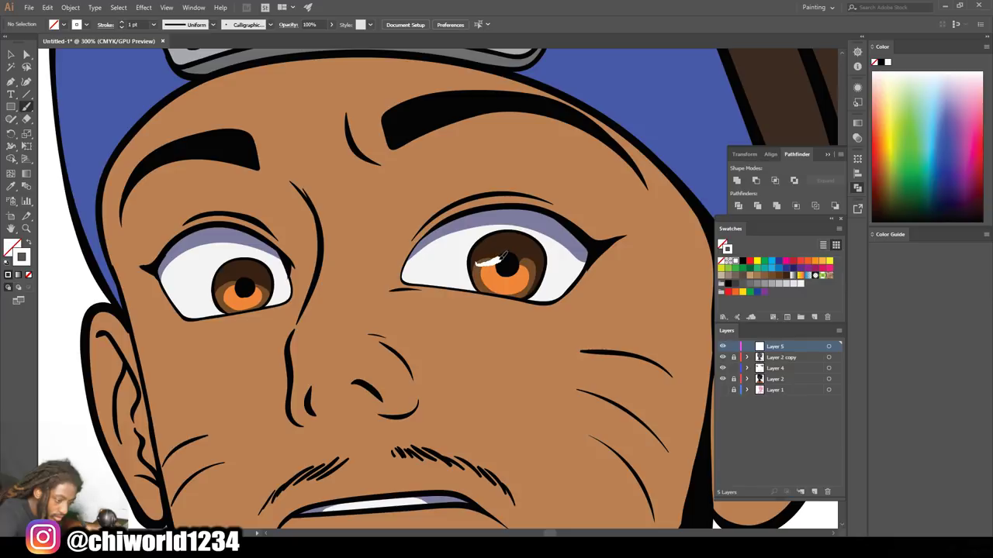
{"action": "left_click_drag", "start_coordinate": [489, 253], "coordinate": [497, 256]}
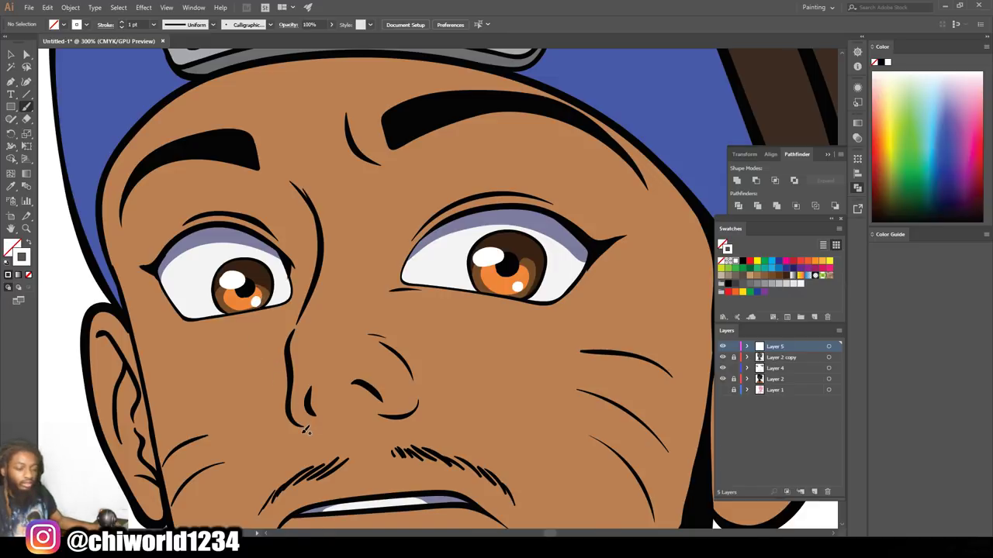
- Examine the eye highlights across the whole portrait
{"action": "key", "text": "ctrl+minus"}
{"action": "key", "text": "ctrl+minus"}
{"action": "key", "text": "ctrl+minus"}
{"action": "key", "text": "ctrl+minus"}
{"action": "key", "text": "ctrl+minus"}
{"action": "scroll", "coordinate": [284, 405], "scroll_direction": "left", "scroll_amount": 1}
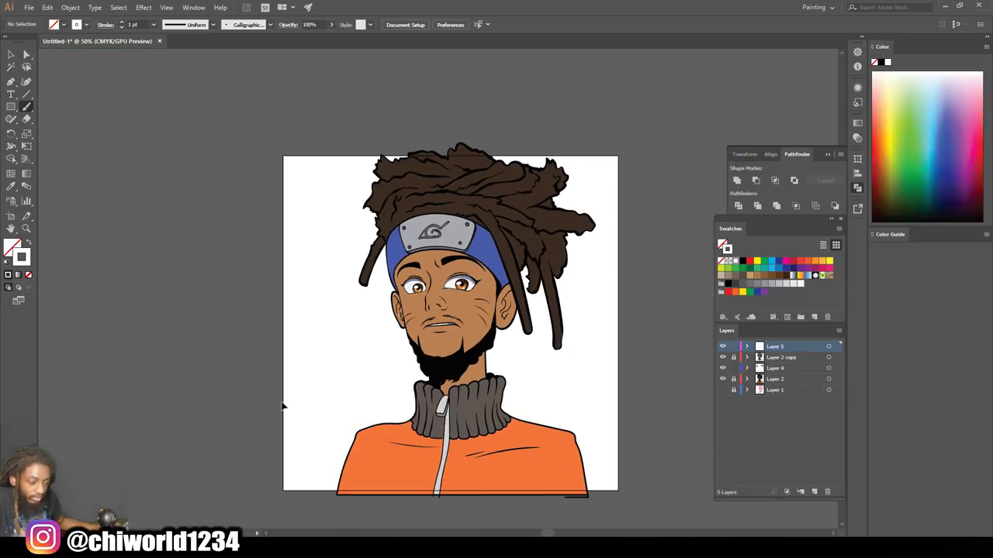
{"action": "key", "text": "ctrl+plus"}
{"action": "scroll", "coordinate": [305, 406], "scroll_direction": "down", "scroll_amount": 4}
{"action": "scroll", "coordinate": [439, 419], "scroll_direction": "down", "scroll_amount": 1}
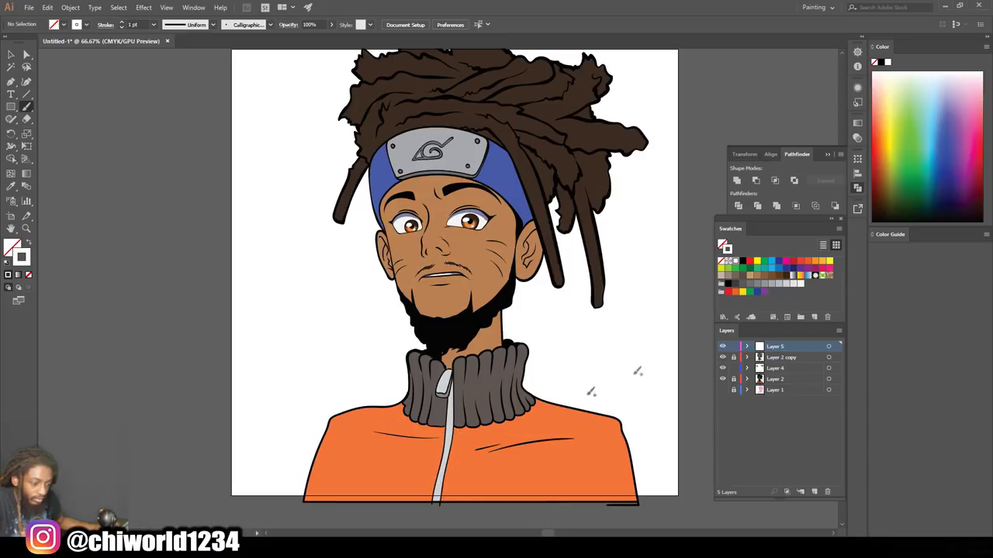
{"action": "scroll", "coordinate": [674, 301], "scroll_direction": "up", "scroll_amount": 2}
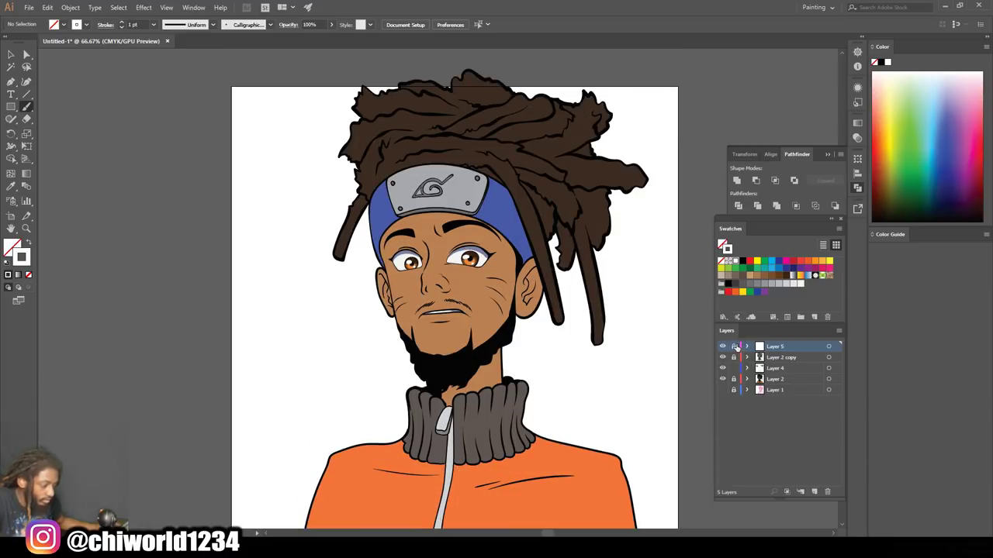
- Make Layer 4 active and sample the dark grey of the headband plate's lower rim as the painting colour
{"action": "left_click", "coordinate": [779, 369]}
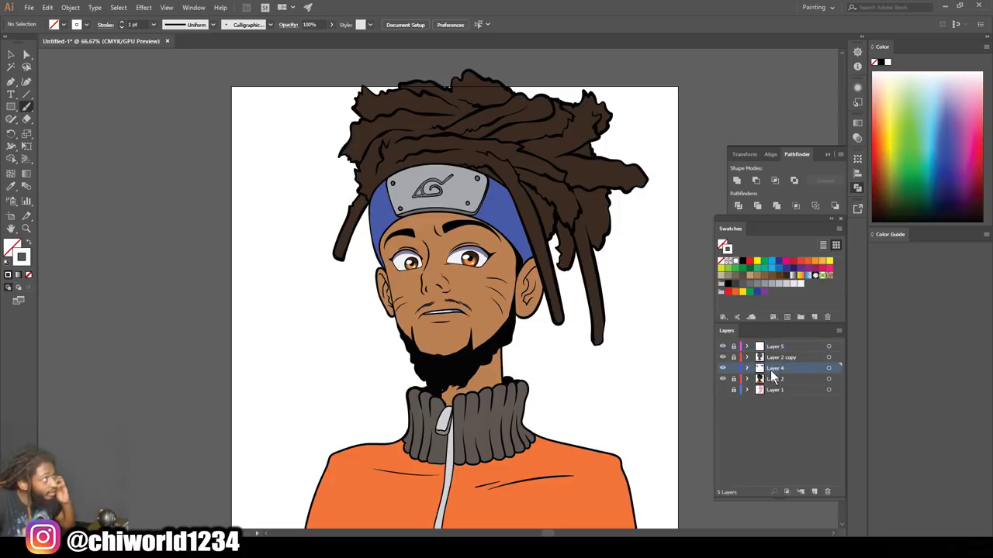
{"action": "scroll", "coordinate": [569, 349], "scroll_direction": "up", "scroll_amount": 4}
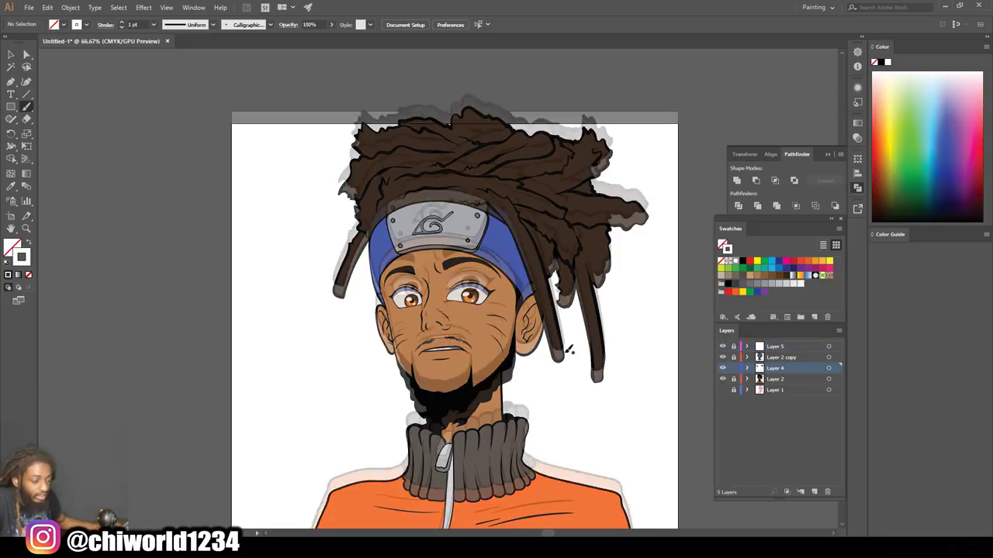
{"action": "key", "text": "ctrl+equal"}
{"action": "key", "text": "ctrl+equal"}
{"action": "key", "text": "ctrl+equal"}
{"action": "key", "text": "ctrl+equal"}
{"action": "key", "text": "ctrl+equal"}
{"action": "scroll", "coordinate": [564, 345], "scroll_direction": "up", "scroll_amount": 4}
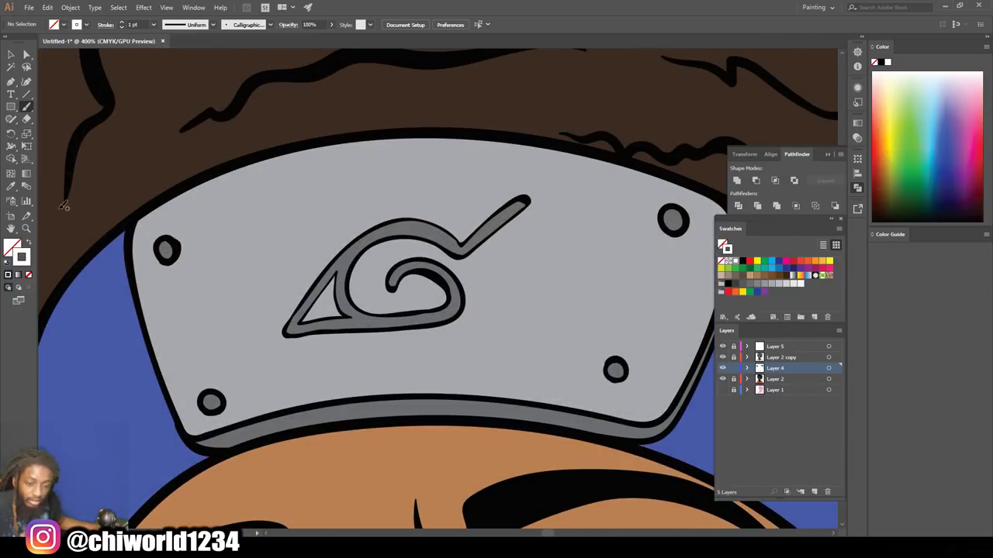
{"action": "key", "text": "i"}
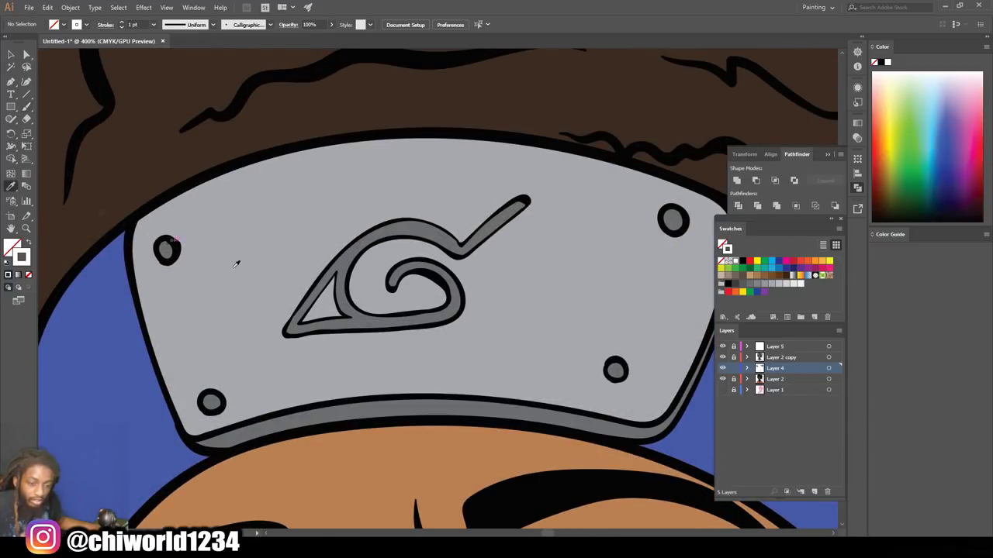
{"action": "left_click", "coordinate": [512, 407]}
- Paint a wide dark grey diagonal reflection band across the right half of the headband plate, removing any stray stroke
{"action": "left_click", "coordinate": [28, 108]}
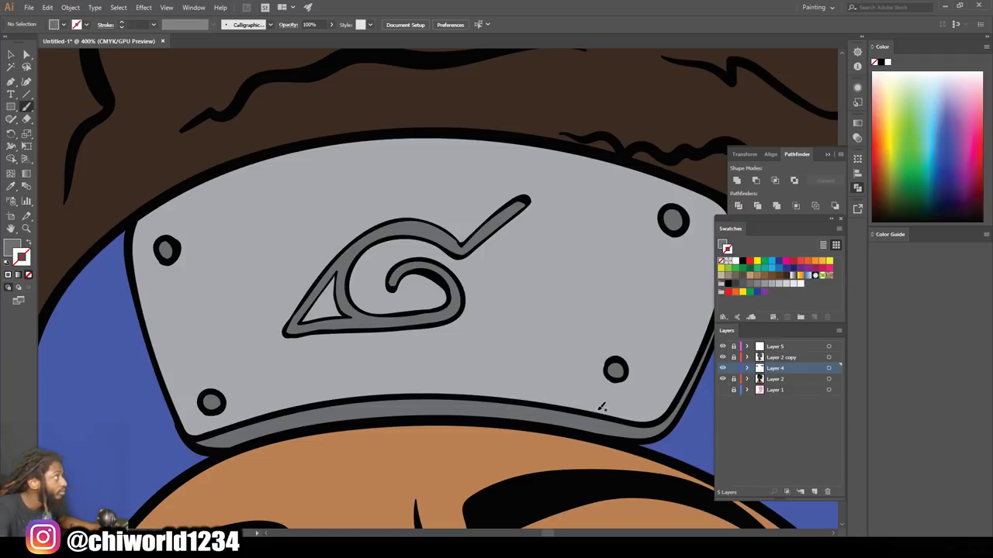
{"action": "mouse_move", "coordinate": [557, 398]}
{"action": "left_mouse_down"}
{"action": "mouse_move", "coordinate": [566, 361]}
{"action": "mouse_move", "coordinate": [673, 179]}
{"action": "left_mouse_up"}
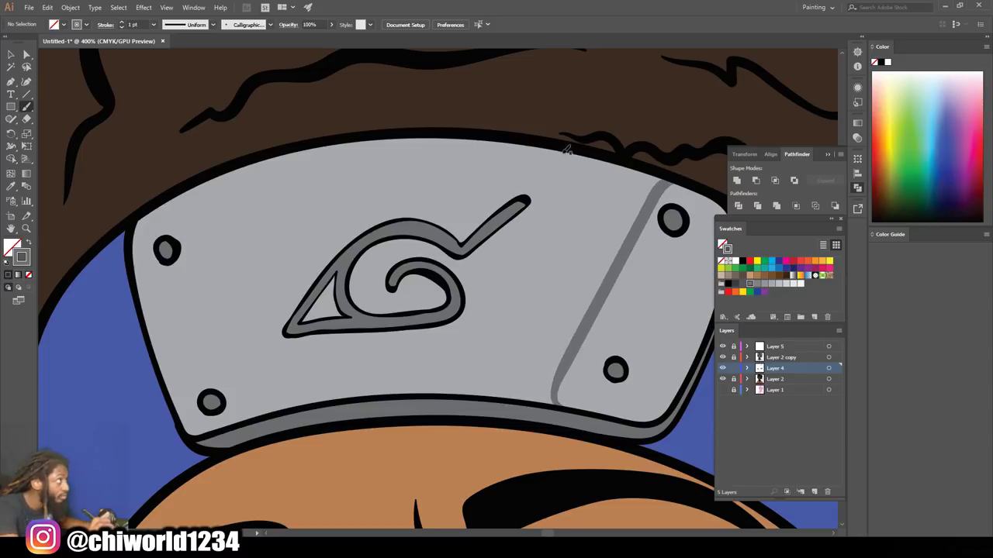
{"action": "mouse_move", "coordinate": [593, 157]}
{"action": "left_mouse_down"}
{"action": "mouse_move", "coordinate": [465, 336]}
{"action": "mouse_move", "coordinate": [388, 398]}
{"action": "mouse_move", "coordinate": [446, 373]}
{"action": "mouse_move", "coordinate": [455, 379]}
{"action": "mouse_move", "coordinate": [446, 384]}
{"action": "mouse_move", "coordinate": [553, 399]}
{"action": "mouse_move", "coordinate": [569, 327]}
{"action": "mouse_move", "coordinate": [510, 394]}
{"action": "mouse_move", "coordinate": [566, 296]}
{"action": "mouse_move", "coordinate": [501, 358]}
{"action": "mouse_move", "coordinate": [458, 374]}
{"action": "mouse_move", "coordinate": [524, 277]}
{"action": "mouse_move", "coordinate": [469, 353]}
{"action": "mouse_move", "coordinate": [524, 306]}
{"action": "mouse_move", "coordinate": [605, 265]}
{"action": "mouse_move", "coordinate": [568, 310]}
{"action": "mouse_move", "coordinate": [540, 255]}
{"action": "left_mouse_up"}
{"action": "mouse_move", "coordinate": [629, 231]}
{"action": "left_mouse_down"}
{"action": "mouse_move", "coordinate": [641, 203]}
{"action": "mouse_move", "coordinate": [614, 191]}
{"action": "mouse_move", "coordinate": [589, 215]}
{"action": "left_mouse_up"}
{"action": "mouse_move", "coordinate": [612, 180]}
{"action": "left_mouse_down"}
{"action": "mouse_move", "coordinate": [601, 172]}
{"action": "mouse_move", "coordinate": [645, 188]}
{"action": "mouse_move", "coordinate": [661, 177]}
{"action": "mouse_move", "coordinate": [634, 188]}
{"action": "mouse_move", "coordinate": [593, 175]}
{"action": "left_mouse_up"}
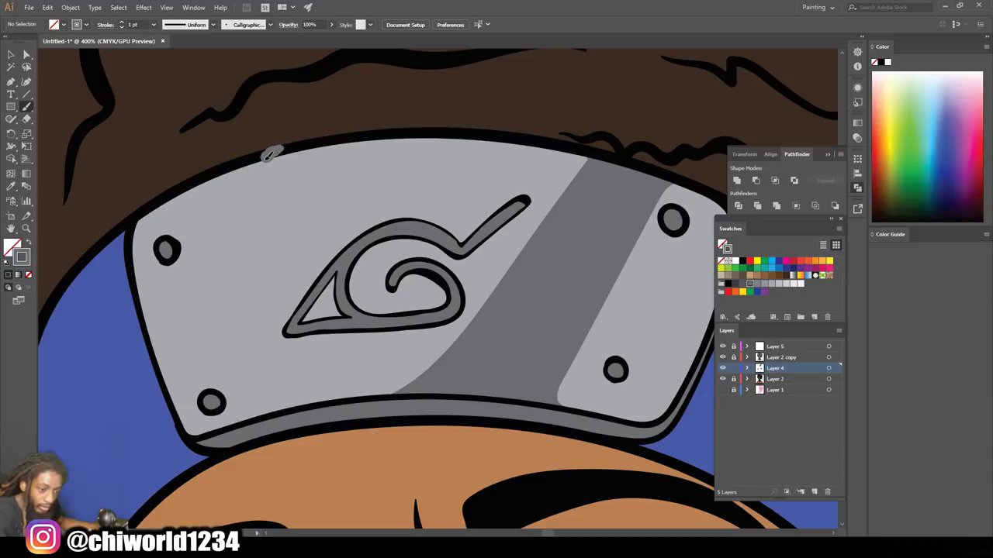
{"action": "key", "text": "ctrl+z"}
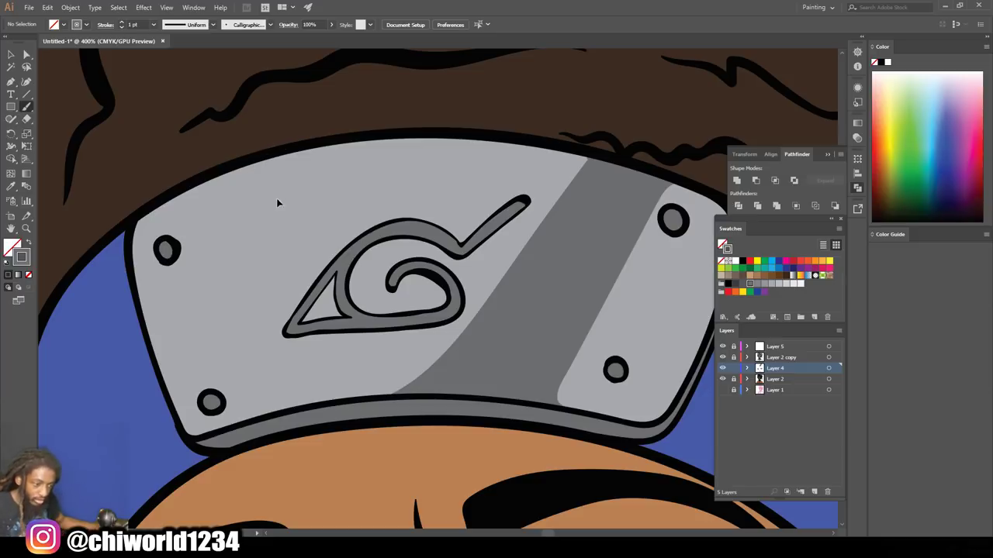
- Paint a thin dark grey diagonal line beside the wide band and a narrower curved band on the plate's left side
{"action": "left_click_drag", "start_coordinate": [555, 152], "coordinate": [374, 394]}
{"action": "mouse_move", "coordinate": [291, 149]}
{"action": "left_mouse_down"}
{"action": "mouse_move", "coordinate": [270, 164]}
{"action": "mouse_move", "coordinate": [248, 230]}
{"action": "mouse_move", "coordinate": [203, 437]}
{"action": "mouse_move", "coordinate": [192, 362]}
{"action": "mouse_move", "coordinate": [245, 201]}
{"action": "left_mouse_up"}
{"action": "mouse_move", "coordinate": [203, 423]}
{"action": "left_mouse_down"}
{"action": "mouse_move", "coordinate": [222, 242]}
{"action": "mouse_move", "coordinate": [245, 211]}
{"action": "mouse_move", "coordinate": [240, 237]}
{"action": "mouse_move", "coordinate": [262, 161]}
{"action": "left_mouse_up"}
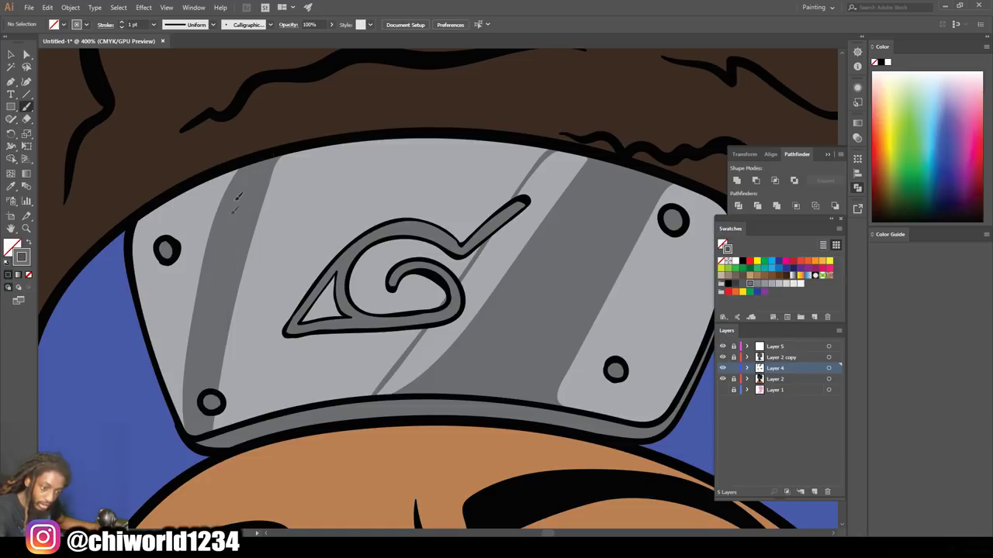
- Examine the dark reflection bands on the headband plate against the rest of the portrait
{"action": "key", "text": "ctrl+minus"}
{"action": "key", "text": "ctrl+minus"}
{"action": "key", "text": "ctrl+minus"}
{"action": "key", "text": "ctrl+minus"}
{"action": "key", "text": "ctrl+minus"}
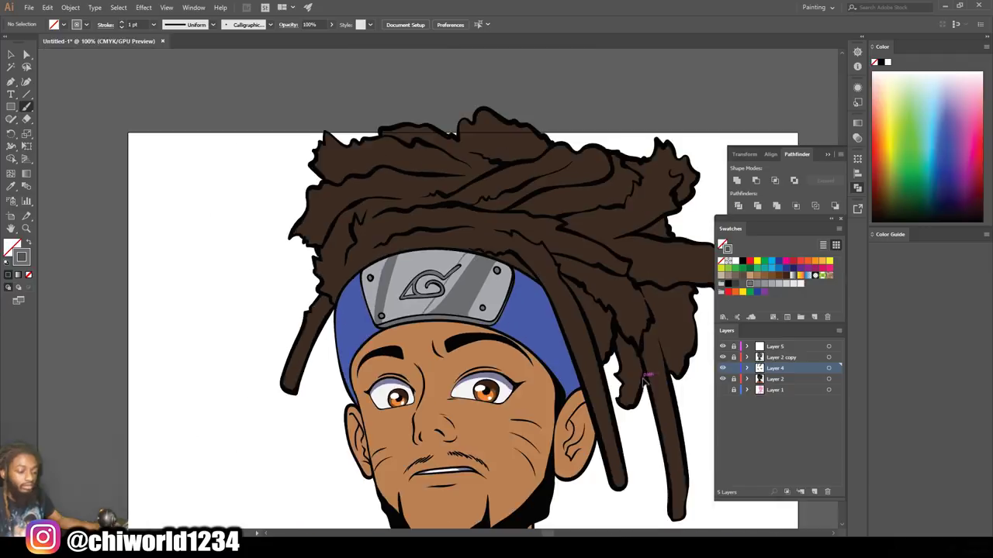
{"action": "key", "text": "ctrl+plus"}
{"action": "key", "text": "ctrl+plus"}
{"action": "key", "text": "ctrl+plus"}
{"action": "key", "text": "ctrl+plus"}
{"action": "key", "text": "ctrl+plus"}
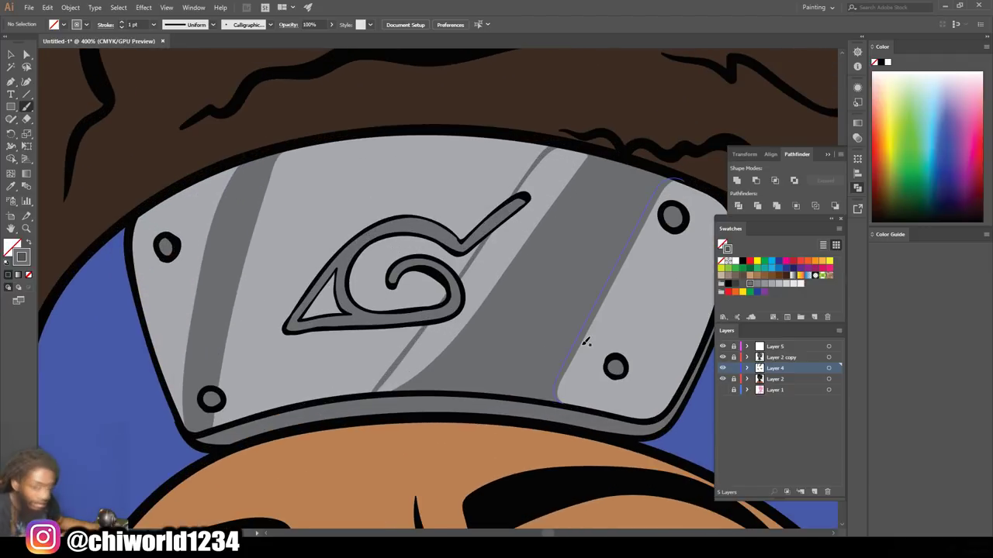
- Set the brush colour to a near-white grey swatch and paint a broad highlight band right of the plate's left dark band
{"action": "left_click", "coordinate": [786, 285]}
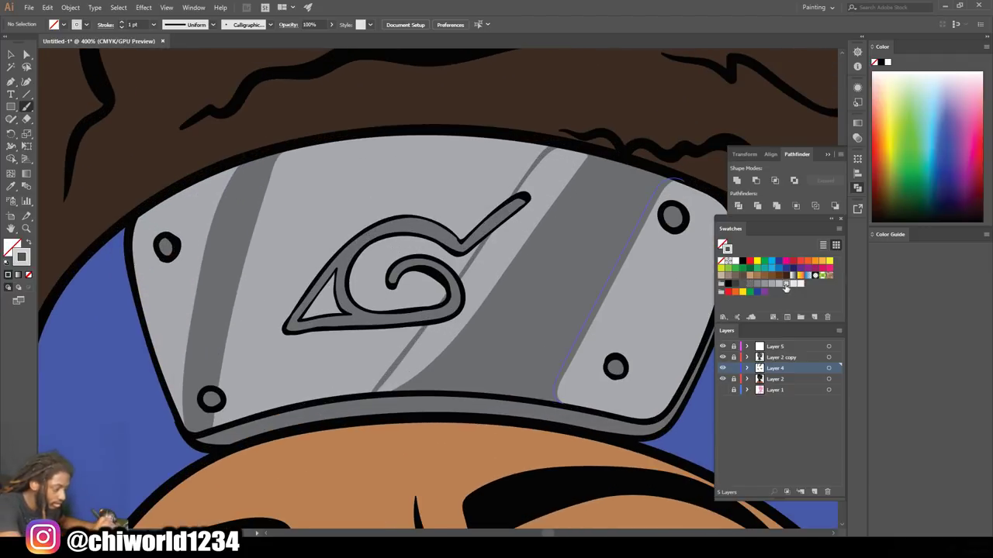
{"action": "left_click", "coordinate": [794, 286]}
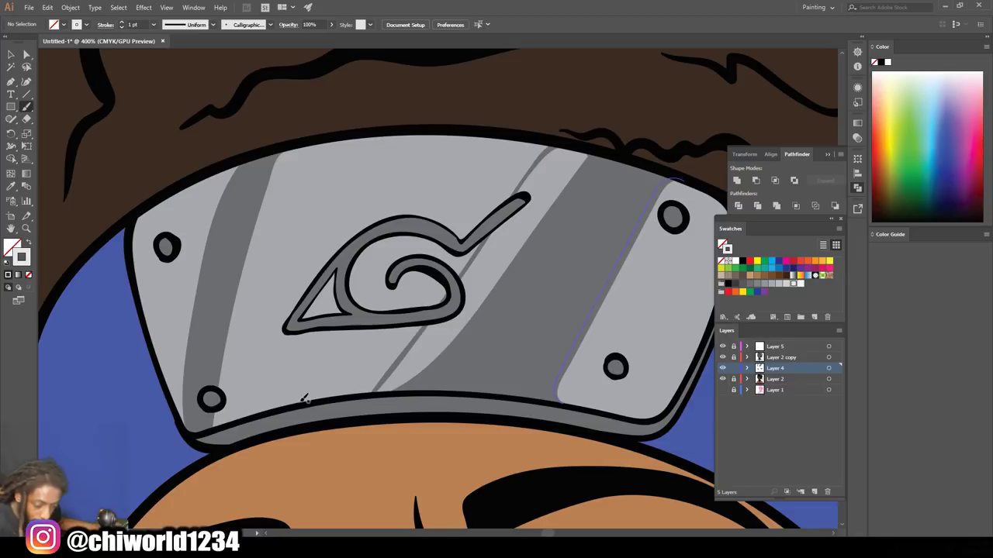
{"action": "mouse_move", "coordinate": [287, 397]}
{"action": "left_mouse_down"}
{"action": "mouse_move", "coordinate": [311, 217]}
{"action": "mouse_move", "coordinate": [353, 136]}
{"action": "mouse_move", "coordinate": [285, 167]}
{"action": "mouse_move", "coordinate": [217, 423]}
{"action": "mouse_move", "coordinate": [250, 221]}
{"action": "mouse_move", "coordinate": [283, 159]}
{"action": "mouse_move", "coordinate": [341, 139]}
{"action": "mouse_move", "coordinate": [304, 217]}
{"action": "mouse_move", "coordinate": [277, 344]}
{"action": "mouse_move", "coordinate": [281, 394]}
{"action": "mouse_move", "coordinate": [295, 401]}
{"action": "left_mouse_up"}
{"action": "mouse_move", "coordinate": [293, 400]}
{"action": "left_mouse_down"}
{"action": "mouse_move", "coordinate": [226, 420]}
{"action": "mouse_move", "coordinate": [271, 389]}
{"action": "mouse_move", "coordinate": [237, 404]}
{"action": "mouse_move", "coordinate": [282, 304]}
{"action": "mouse_move", "coordinate": [244, 360]}
{"action": "mouse_move", "coordinate": [298, 232]}
{"action": "mouse_move", "coordinate": [270, 257]}
{"action": "mouse_move", "coordinate": [280, 231]}
{"action": "mouse_move", "coordinate": [327, 158]}
{"action": "mouse_move", "coordinate": [273, 220]}
{"action": "mouse_move", "coordinate": [283, 194]}
{"action": "left_mouse_up"}
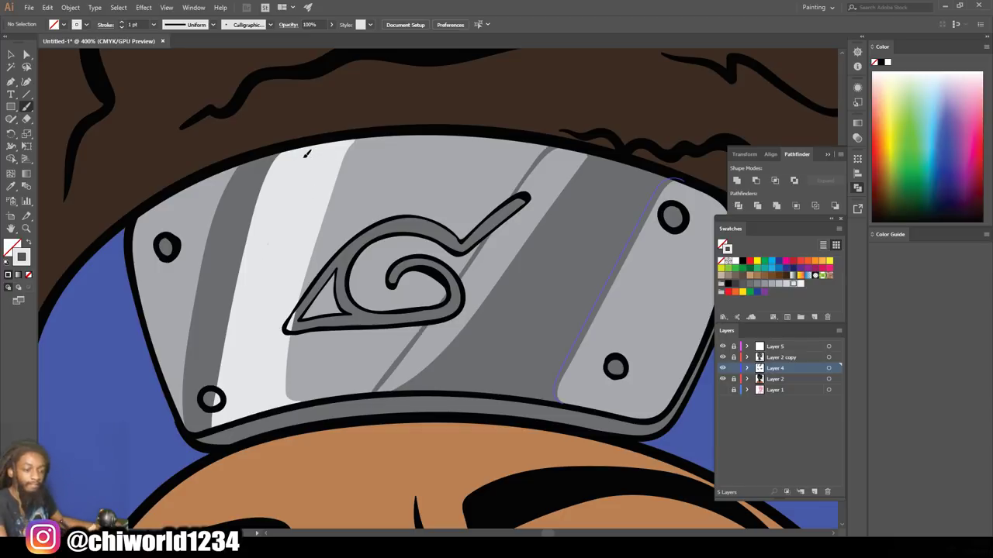
- Paint a thin near-white highlight line along the outer edge of the left dark band on the headband plate
{"action": "key", "text": "ctrl+minus"}
{"action": "key", "text": "ctrl+minus"}
{"action": "key", "text": "ctrl+minus"}
{"action": "key", "text": "ctrl+minus"}
{"action": "key", "text": "ctrl+minus"}
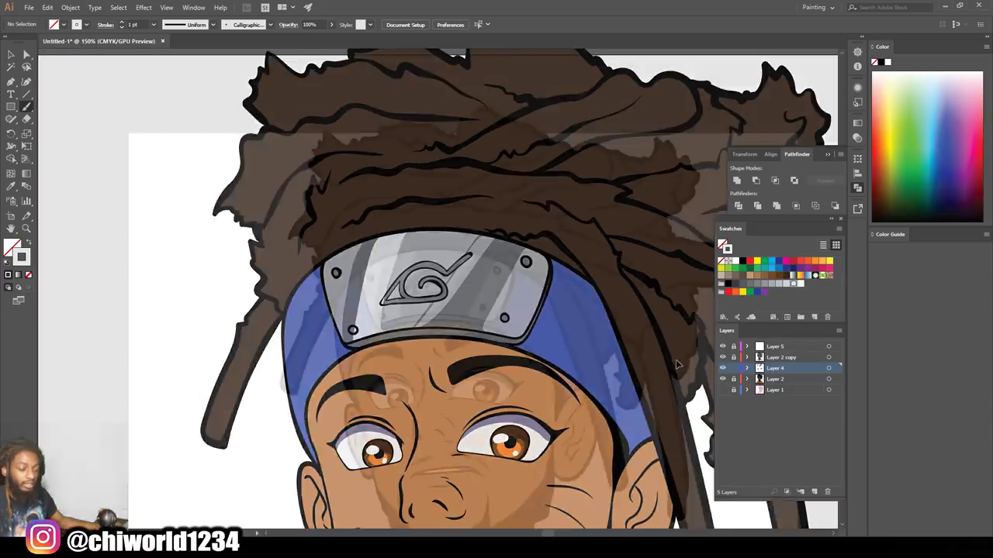
{"action": "key", "text": "ctrl+minus"}
{"action": "key", "text": "ctrl+plus"}
{"action": "key", "text": "ctrl+plus"}
{"action": "key", "text": "ctrl+plus"}
{"action": "key", "text": "ctrl+plus"}
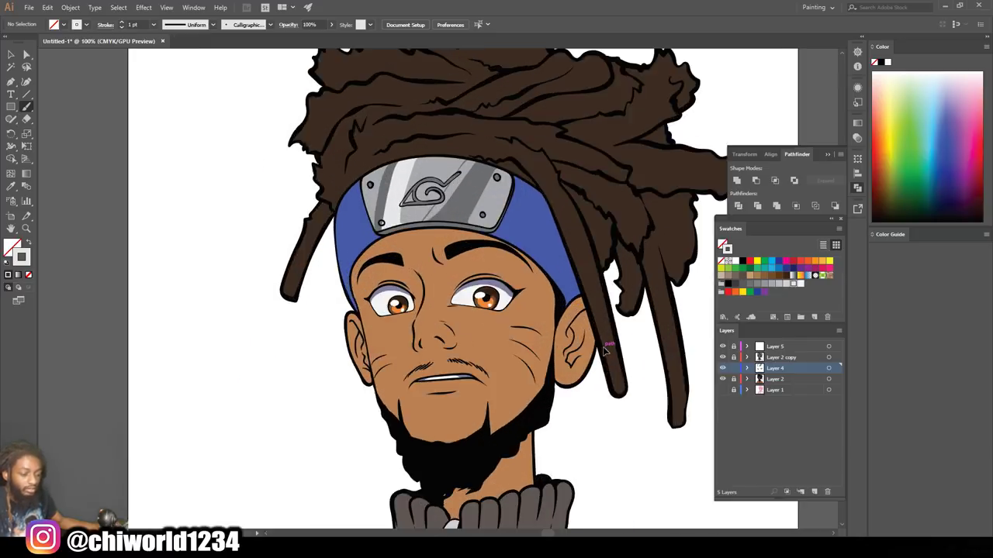
{"action": "scroll", "coordinate": [607, 342], "scroll_direction": "up", "scroll_amount": 4}
{"action": "scroll", "coordinate": [605, 342], "scroll_direction": "up", "scroll_amount": 2}
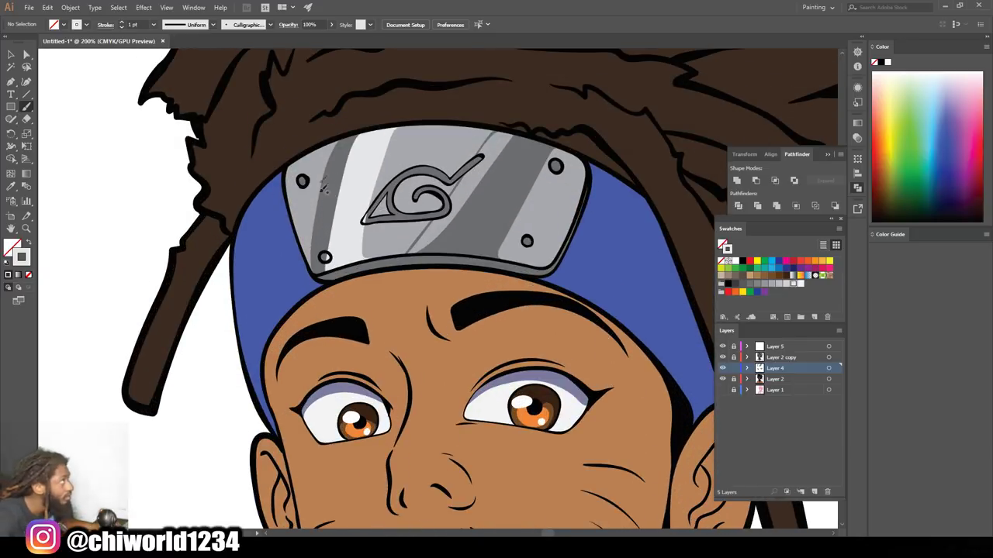
{"action": "left_click_drag", "start_coordinate": [320, 197], "coordinate": [336, 141]}
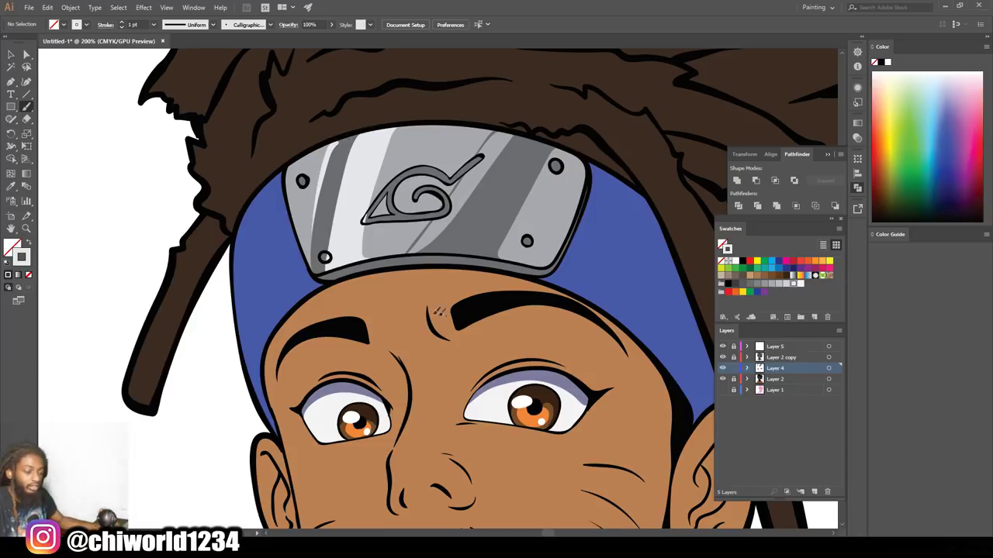
- Sample the headband's blue and darken it to navy 222A47 for shading
{"action": "key", "text": "ctrl+minus"}
{"action": "key", "text": "ctrl+minus"}
{"action": "key", "text": "ctrl+minus"}
{"action": "scroll", "coordinate": [495, 338], "scroll_direction": "right", "scroll_amount": 5}
{"action": "key", "text": "ctrl+plus"}
{"action": "key", "text": "ctrl+plus"}
{"action": "key", "text": "ctrl+plus"}
{"action": "scroll", "coordinate": [494, 338], "scroll_direction": "up", "scroll_amount": 2}
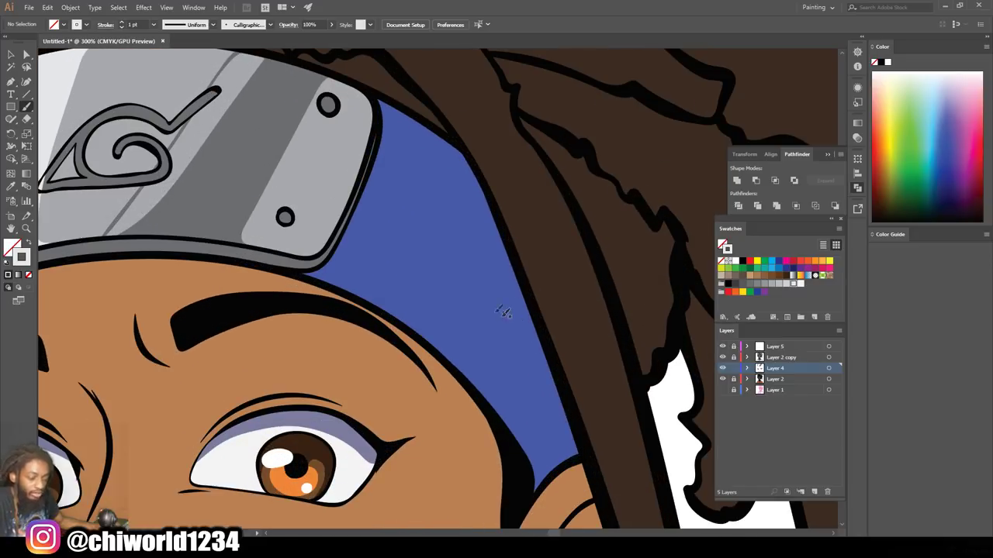
{"action": "left_click", "coordinate": [12, 186]}
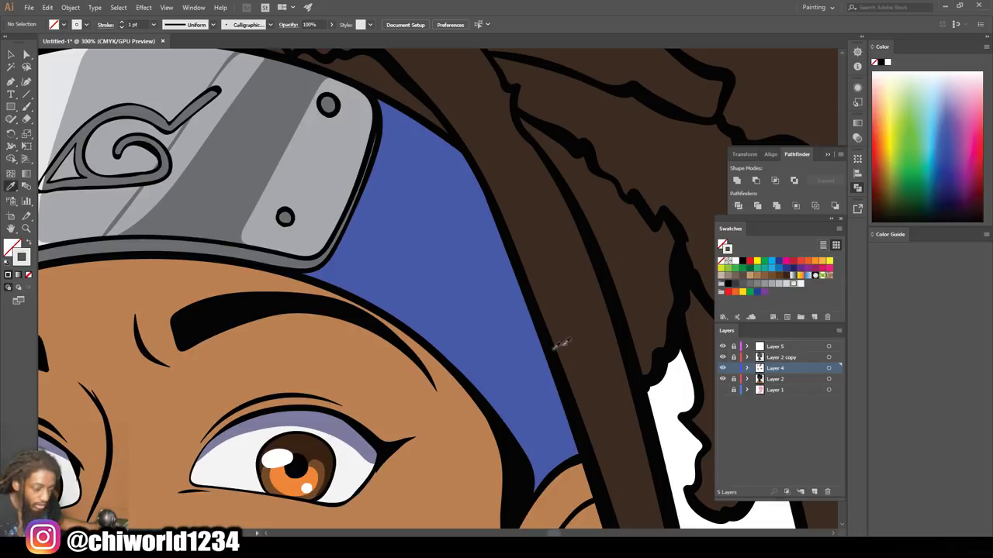
{"action": "left_click", "coordinate": [532, 353]}
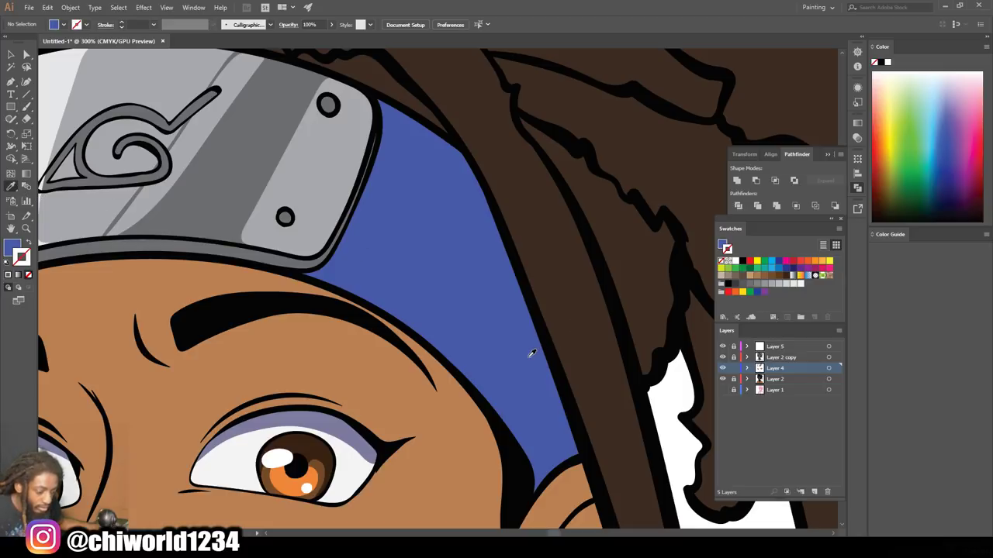
{"action": "double_click", "coordinate": [12, 248]}
{"action": "left_click_drag", "start_coordinate": [641, 324], "coordinate": [619, 387]}
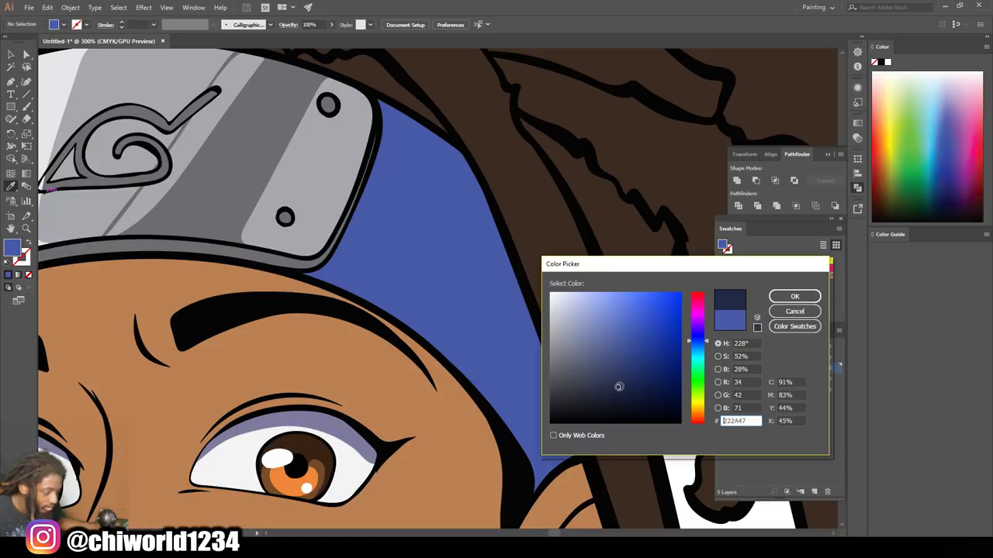
{"action": "left_click", "coordinate": [772, 298]}
- Paint a navy shadow with the Paintbrush along the right edge of the blue headband beside the hanging dreadlock
{"action": "left_click", "coordinate": [26, 106]}
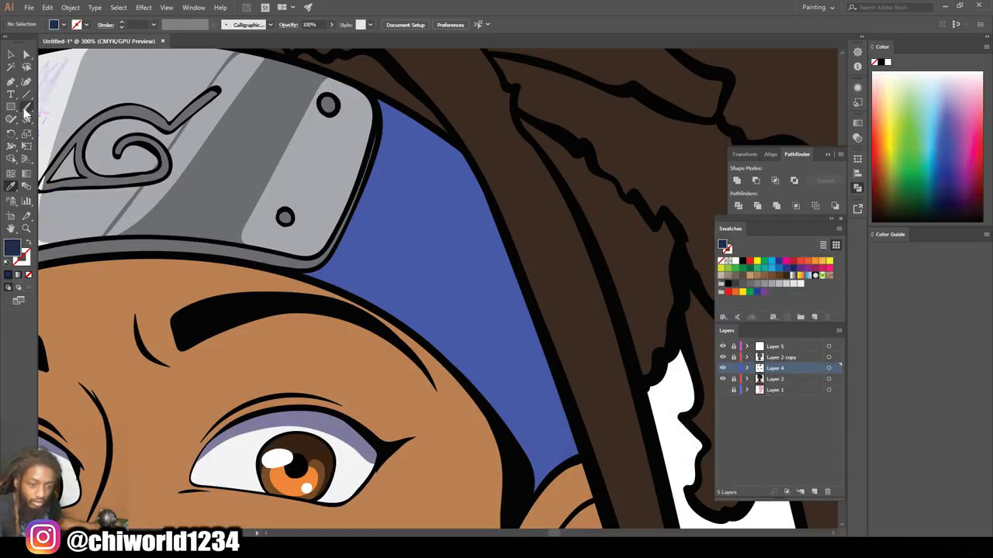
{"action": "mouse_move", "coordinate": [520, 473]}
{"action": "left_mouse_down"}
{"action": "mouse_move", "coordinate": [501, 309]}
{"action": "mouse_move", "coordinate": [429, 125]}
{"action": "mouse_move", "coordinate": [466, 177]}
{"action": "mouse_move", "coordinate": [454, 144]}
{"action": "mouse_move", "coordinate": [496, 226]}
{"action": "mouse_move", "coordinate": [576, 444]}
{"action": "mouse_move", "coordinate": [531, 489]}
{"action": "mouse_move", "coordinate": [569, 436]}
{"action": "mouse_move", "coordinate": [559, 402]}
{"action": "mouse_move", "coordinate": [539, 463]}
{"action": "mouse_move", "coordinate": [557, 405]}
{"action": "mouse_move", "coordinate": [572, 440]}
{"action": "mouse_move", "coordinate": [540, 466]}
{"action": "mouse_move", "coordinate": [529, 352]}
{"action": "mouse_move", "coordinate": [523, 450]}
{"action": "mouse_move", "coordinate": [521, 325]}
{"action": "mouse_move", "coordinate": [545, 376]}
{"action": "left_mouse_up"}
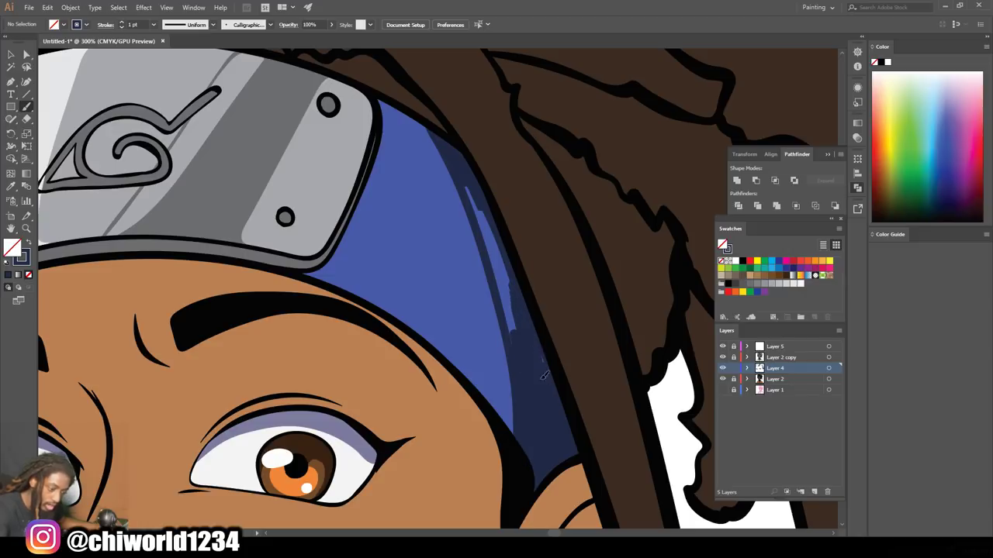
{"action": "mouse_move", "coordinate": [510, 280]}
{"action": "left_mouse_down"}
{"action": "mouse_move", "coordinate": [522, 320]}
{"action": "mouse_move", "coordinate": [510, 325]}
{"action": "mouse_move", "coordinate": [490, 235]}
{"action": "left_mouse_up"}
- Examine the headband shadow across the whole portrait and around the face
{"action": "key", "text": "ctrl+minus"}
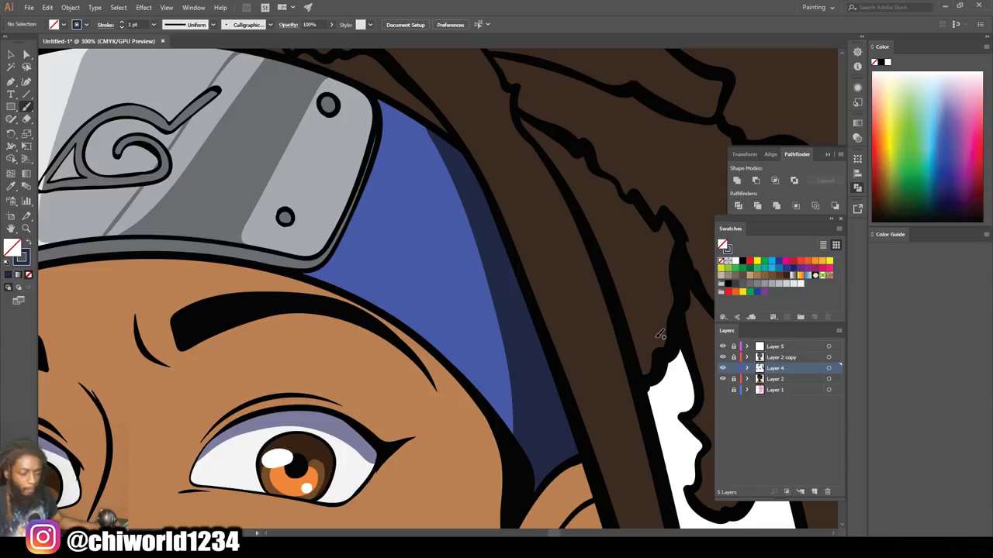
{"action": "key", "text": "ctrl+minus"}
{"action": "key", "text": "ctrl+minus"}
{"action": "key", "text": "ctrl+minus"}
{"action": "key", "text": "ctrl+minus"}
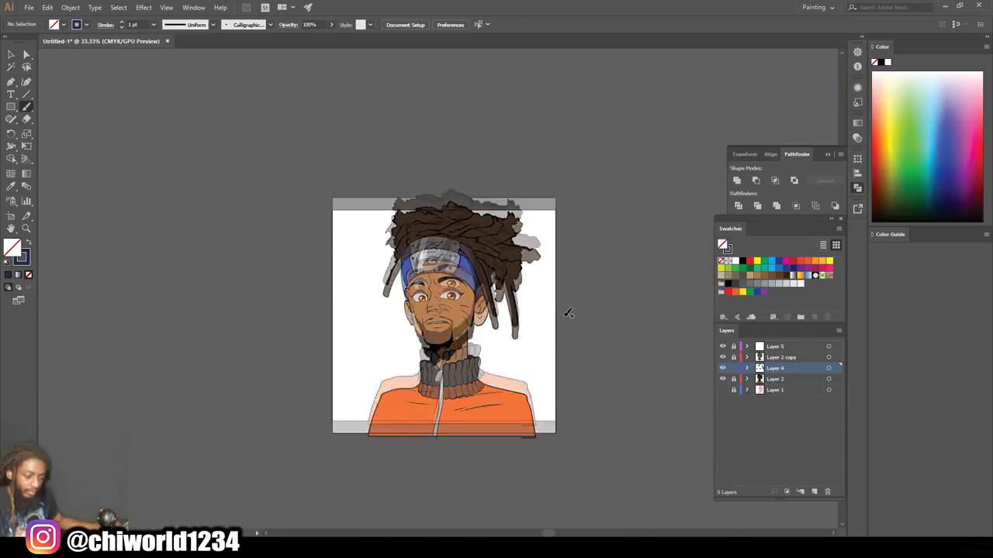
{"action": "key", "text": "ctrl+plus"}
{"action": "key", "text": "ctrl+plus"}
{"action": "key", "text": "ctrl+plus"}
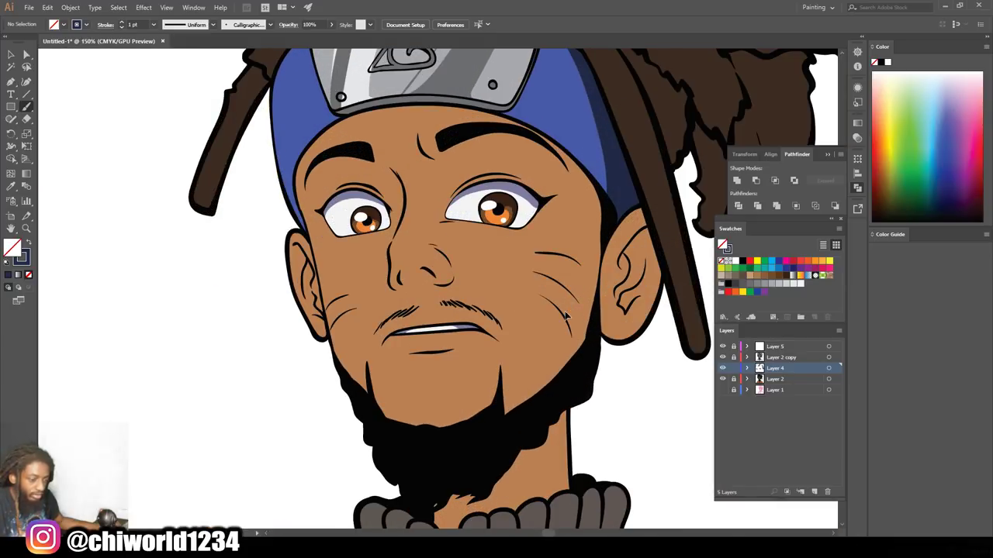
- Sample the face's skin tone and darken it to brown 6D4B35 for shading
{"action": "key", "text": "ctrl+plus"}
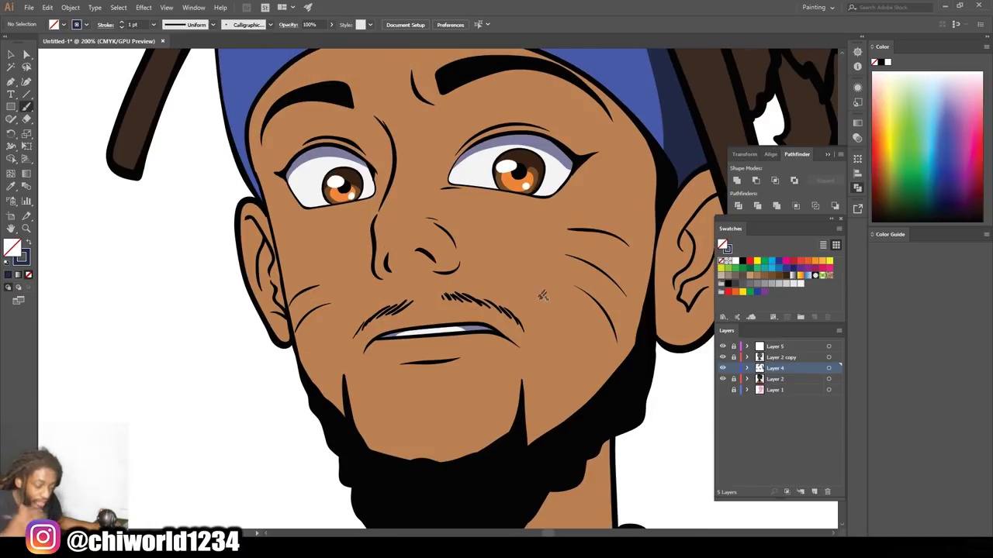
{"action": "left_click", "coordinate": [10, 187]}
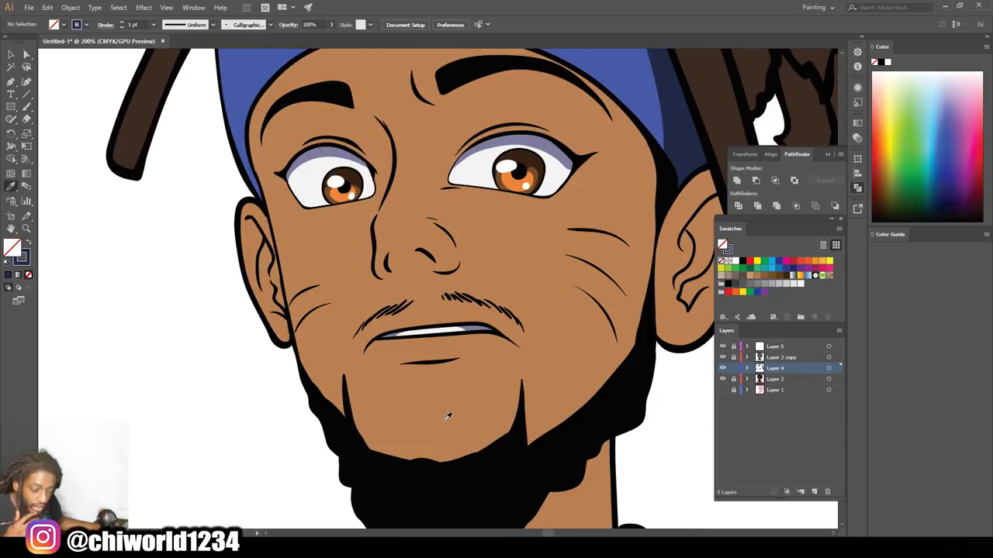
{"action": "left_click", "coordinate": [438, 400]}
{"action": "double_click", "coordinate": [13, 248]}
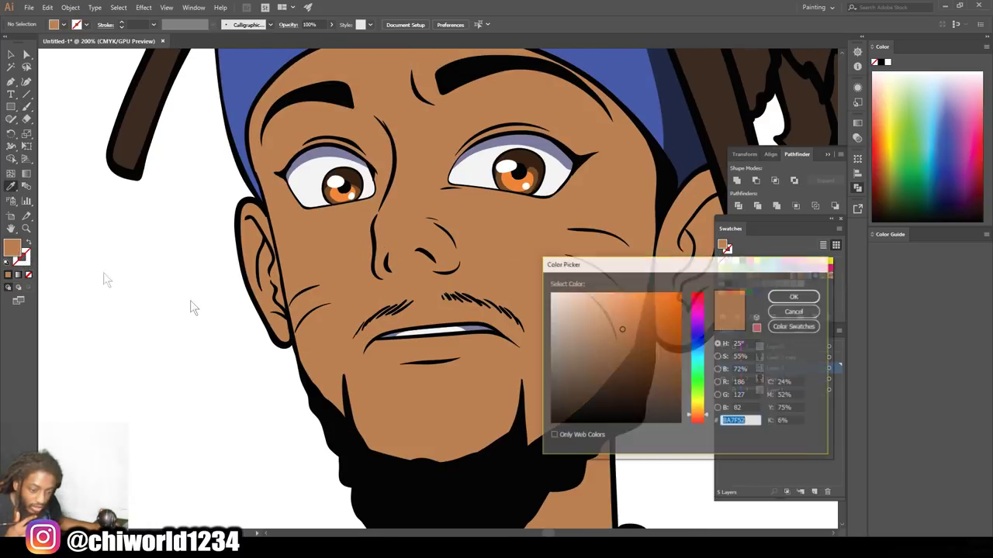
{"action": "mouse_move", "coordinate": [624, 345]}
{"action": "left_mouse_down"}
{"action": "mouse_move", "coordinate": [633, 360]}
{"action": "mouse_move", "coordinate": [617, 367]}
{"action": "left_mouse_up"}
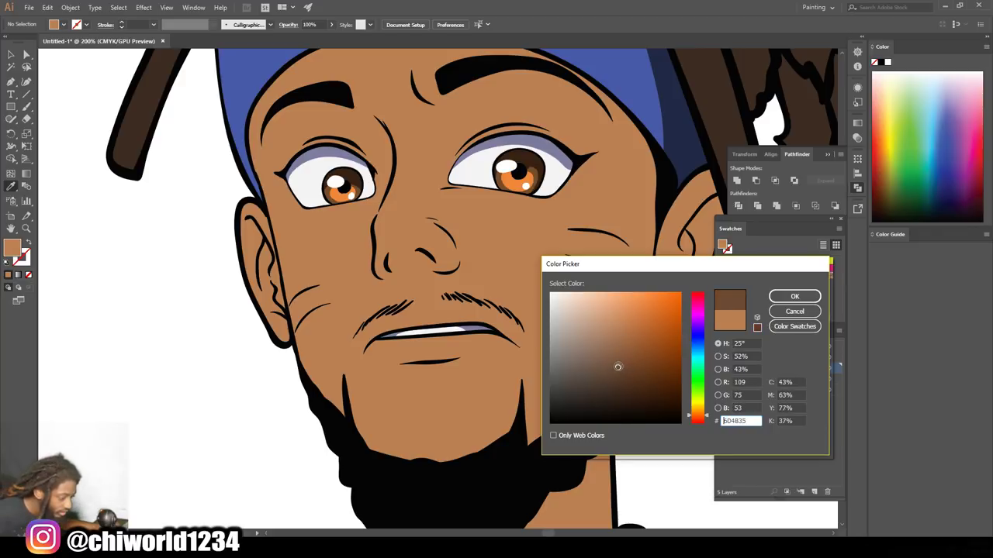
{"action": "left_click", "coordinate": [794, 296]}
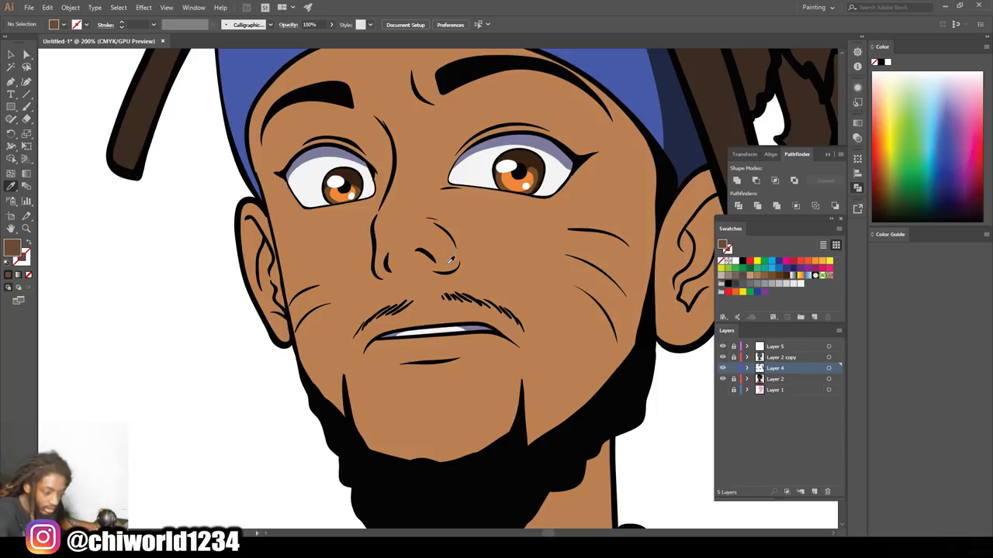
- Paint a solid brown shadow with the Paintbrush over the tip and underside of the nose, using the brown as stroke colour
{"action": "key", "text": "b"}
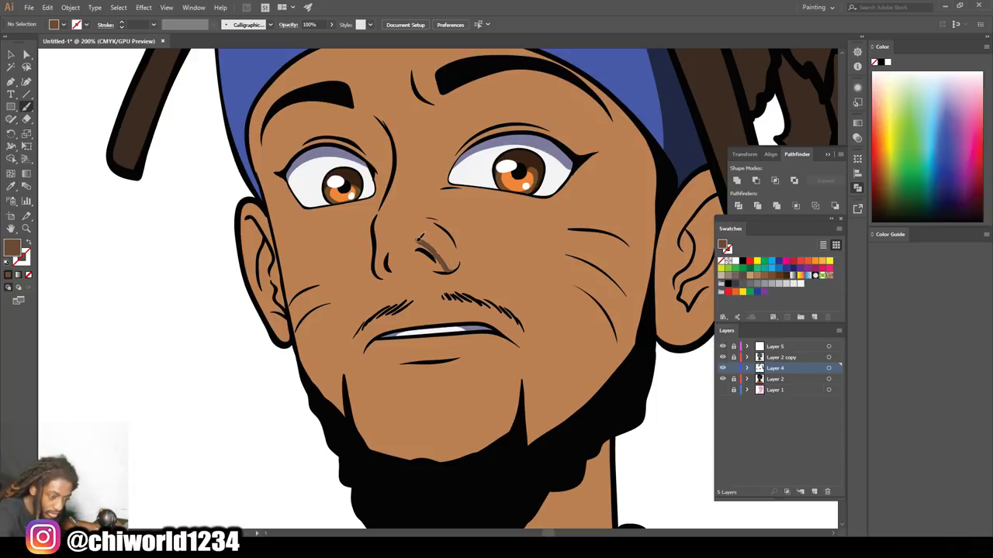
{"action": "key", "text": "shift+x"}
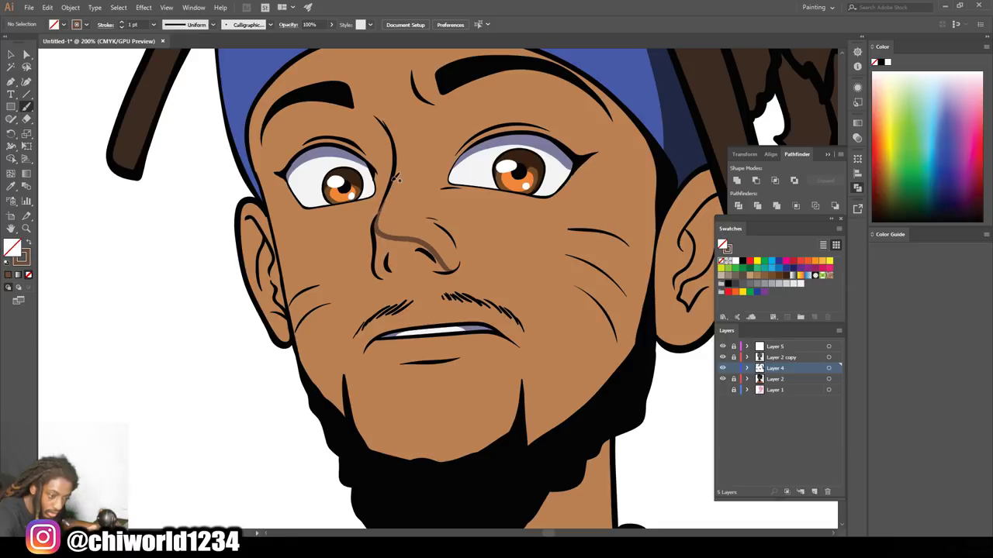
{"action": "left_click_drag", "start_coordinate": [387, 199], "coordinate": [376, 226]}
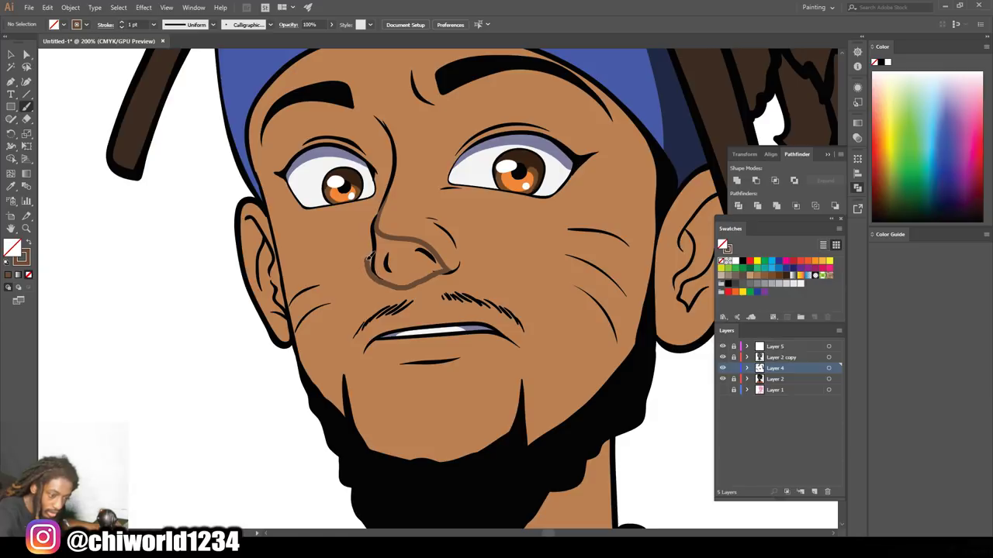
{"action": "left_click_drag", "start_coordinate": [371, 243], "coordinate": [380, 214]}
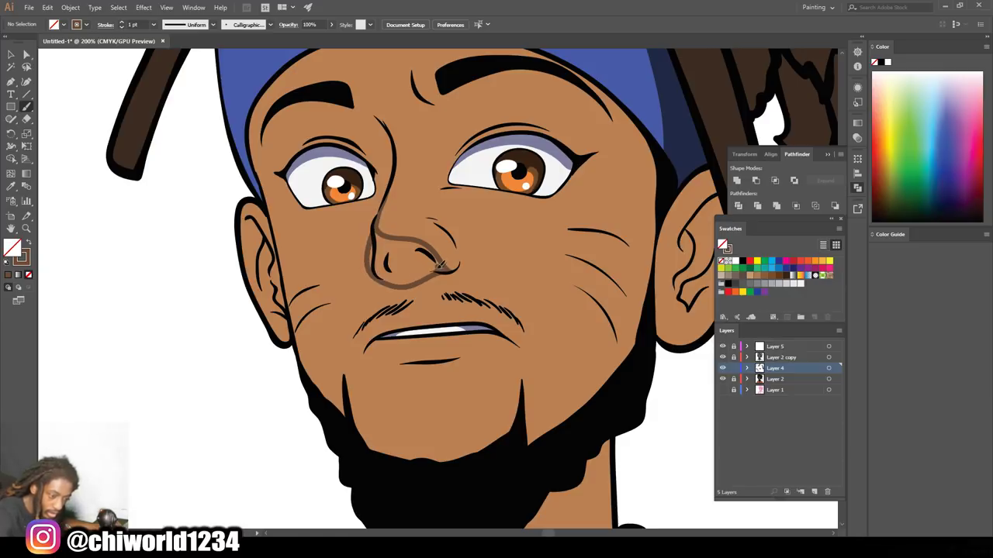
{"action": "mouse_move", "coordinate": [434, 256]}
{"action": "left_mouse_down"}
{"action": "mouse_move", "coordinate": [415, 248]}
{"action": "mouse_move", "coordinate": [431, 262]}
{"action": "mouse_move", "coordinate": [423, 265]}
{"action": "mouse_move", "coordinate": [411, 249]}
{"action": "mouse_move", "coordinate": [404, 276]}
{"action": "mouse_move", "coordinate": [391, 241]}
{"action": "mouse_move", "coordinate": [385, 272]}
{"action": "mouse_move", "coordinate": [376, 245]}
{"action": "mouse_move", "coordinate": [374, 265]}
{"action": "left_mouse_up"}
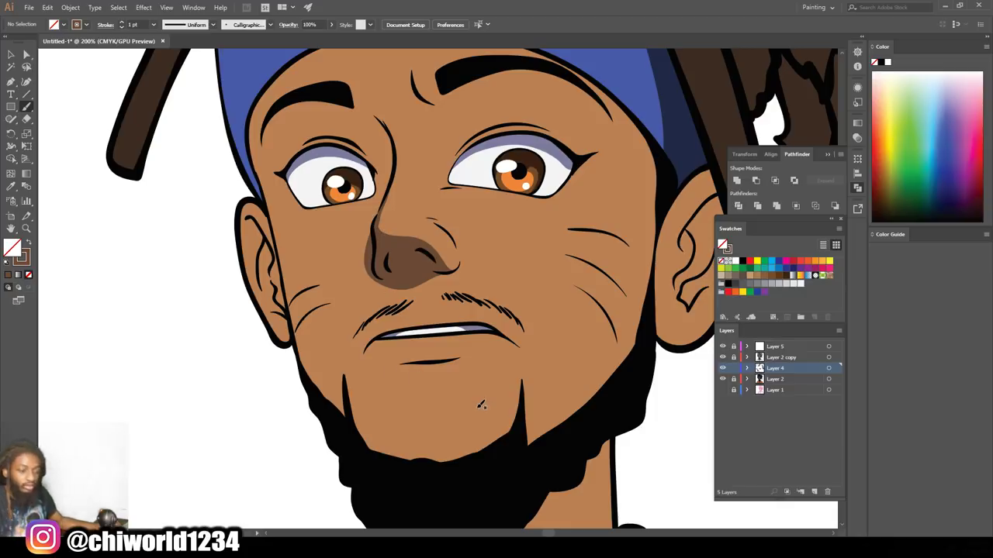
- Paint brown shading up the side of the nose bridge and around the inner corner of the left eye
{"action": "scroll", "coordinate": [484, 399], "scroll_direction": "down", "scroll_amount": 5}
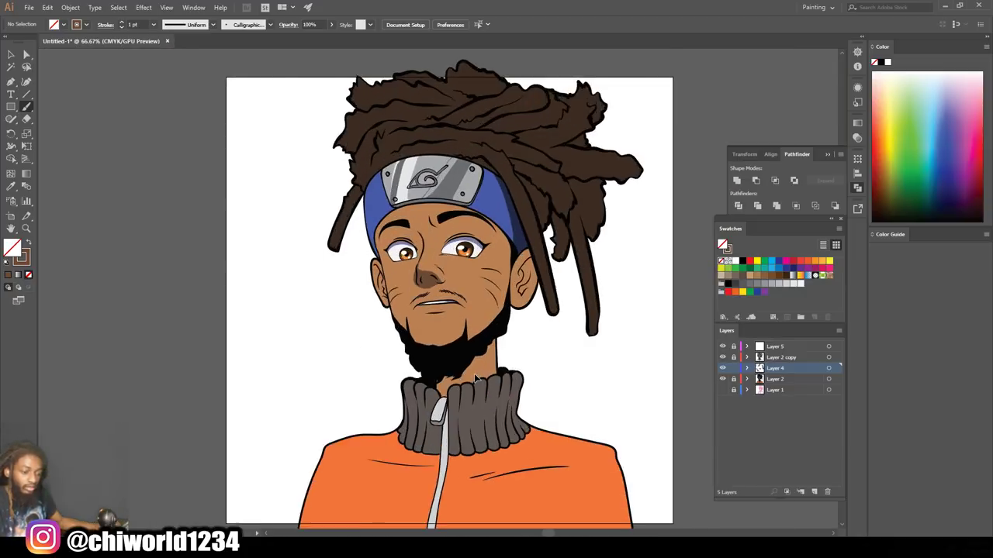
{"action": "scroll", "coordinate": [476, 378], "scroll_direction": "up", "scroll_amount": 4}
{"action": "scroll", "coordinate": [474, 373], "scroll_direction": "up", "scroll_amount": 5}
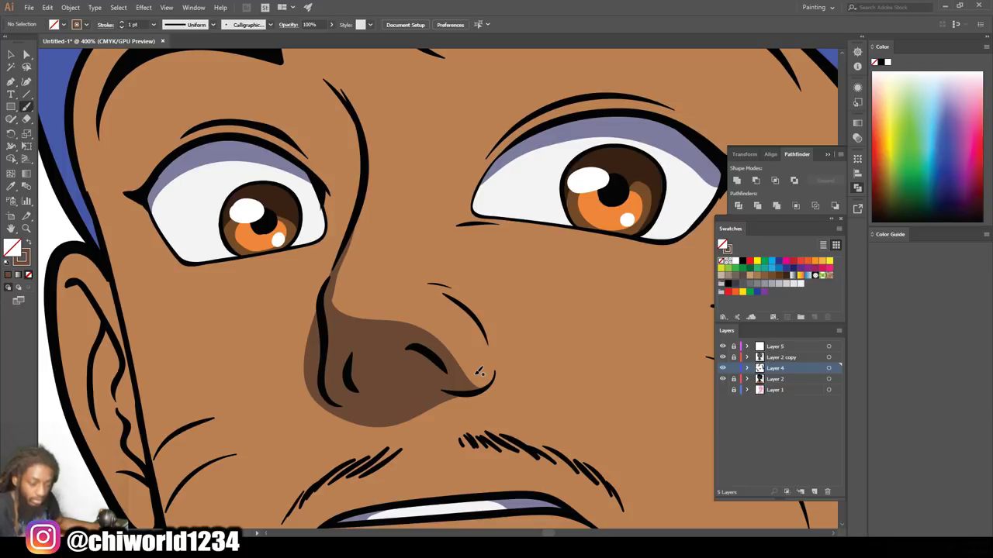
{"action": "left_click_drag", "start_coordinate": [338, 275], "coordinate": [363, 151]}
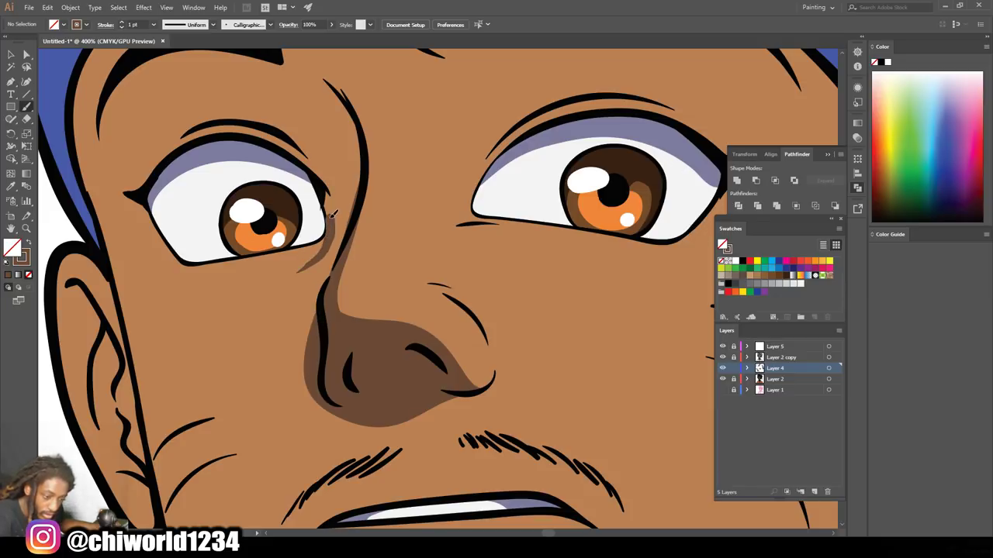
{"action": "mouse_move", "coordinate": [325, 283]}
{"action": "left_mouse_down"}
{"action": "mouse_move", "coordinate": [353, 177]}
{"action": "mouse_move", "coordinate": [348, 124]}
{"action": "left_mouse_up"}
- Fill the socket between the left eyebrow, upper eyelid and nose bridge with brown shadow, tapering it beneath the brow
{"action": "scroll", "coordinate": [348, 177], "scroll_direction": "up", "scroll_amount": 11}
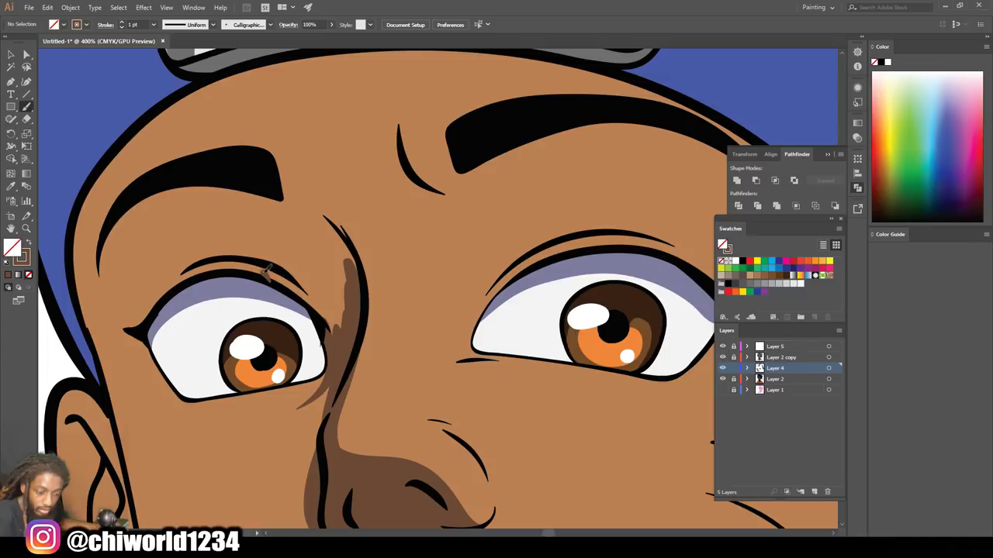
{"action": "mouse_move", "coordinate": [249, 262]}
{"action": "left_mouse_down"}
{"action": "mouse_move", "coordinate": [225, 256]}
{"action": "mouse_move", "coordinate": [184, 273]}
{"action": "left_mouse_up"}
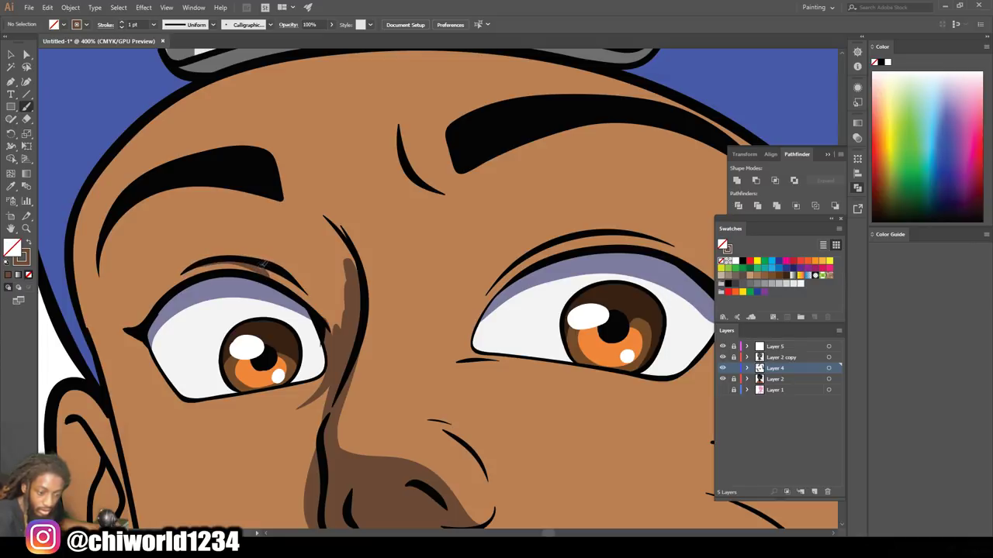
{"action": "mouse_move", "coordinate": [237, 255]}
{"action": "left_mouse_down"}
{"action": "mouse_move", "coordinate": [247, 226]}
{"action": "mouse_move", "coordinate": [218, 194]}
{"action": "mouse_move", "coordinate": [152, 196]}
{"action": "left_mouse_up"}
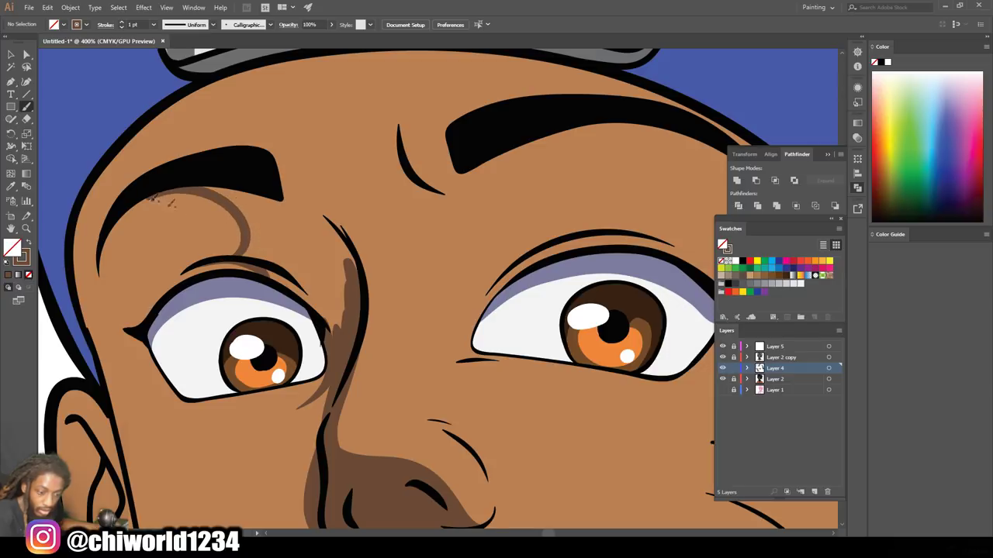
{"action": "left_click_drag", "start_coordinate": [352, 258], "coordinate": [318, 216]}
{"action": "mouse_move", "coordinate": [368, 291]}
{"action": "left_mouse_down"}
{"action": "mouse_move", "coordinate": [350, 243]}
{"action": "mouse_move", "coordinate": [309, 207]}
{"action": "mouse_move", "coordinate": [270, 191]}
{"action": "left_mouse_up"}
{"action": "mouse_move", "coordinate": [343, 329]}
{"action": "left_mouse_down"}
{"action": "mouse_move", "coordinate": [329, 242]}
{"action": "mouse_move", "coordinate": [346, 266]}
{"action": "mouse_move", "coordinate": [347, 304]}
{"action": "left_mouse_up"}
{"action": "mouse_move", "coordinate": [314, 242]}
{"action": "left_mouse_down"}
{"action": "mouse_move", "coordinate": [336, 298]}
{"action": "mouse_move", "coordinate": [333, 322]}
{"action": "left_mouse_up"}
{"action": "mouse_move", "coordinate": [315, 262]}
{"action": "left_mouse_down"}
{"action": "mouse_move", "coordinate": [338, 325]}
{"action": "mouse_move", "coordinate": [282, 259]}
{"action": "mouse_move", "coordinate": [314, 301]}
{"action": "left_mouse_up"}
{"action": "mouse_move", "coordinate": [278, 273]}
{"action": "left_mouse_down"}
{"action": "mouse_move", "coordinate": [263, 245]}
{"action": "mouse_move", "coordinate": [250, 252]}
{"action": "mouse_move", "coordinate": [256, 240]}
{"action": "mouse_move", "coordinate": [262, 252]}
{"action": "mouse_move", "coordinate": [227, 185]}
{"action": "mouse_move", "coordinate": [201, 183]}
{"action": "mouse_move", "coordinate": [253, 208]}
{"action": "mouse_move", "coordinate": [235, 183]}
{"action": "mouse_move", "coordinate": [280, 267]}
{"action": "mouse_move", "coordinate": [290, 263]}
{"action": "mouse_move", "coordinate": [256, 188]}
{"action": "mouse_move", "coordinate": [314, 242]}
{"action": "mouse_move", "coordinate": [301, 209]}
{"action": "left_mouse_up"}
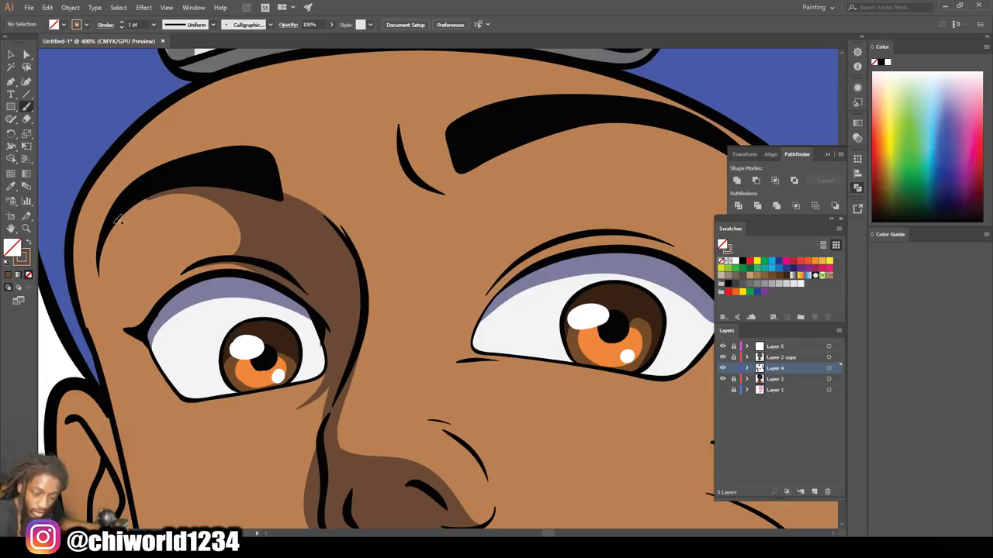
{"action": "mouse_move", "coordinate": [113, 229]}
{"action": "left_mouse_down"}
{"action": "mouse_move", "coordinate": [164, 192]}
{"action": "mouse_move", "coordinate": [206, 200]}
{"action": "mouse_move", "coordinate": [237, 219]}
{"action": "mouse_move", "coordinate": [218, 259]}
{"action": "left_mouse_up"}
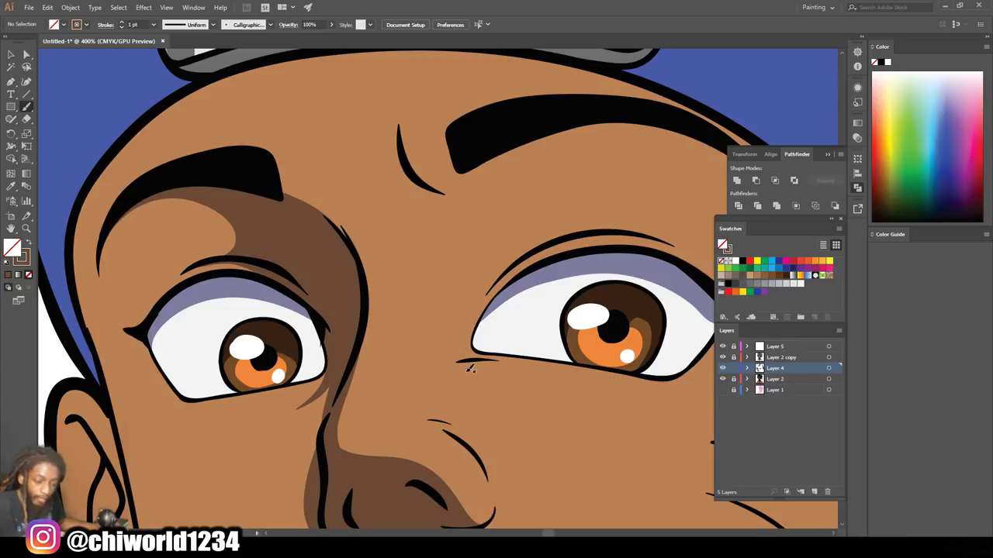
- Outline the lower face shadow in brown around the chin, lower lip, mouth corner and left cheek
{"action": "key", "text": "ctrl+minus"}
{"action": "key", "text": "ctrl+minus"}
{"action": "key", "text": "ctrl+minus"}
{"action": "key", "text": "ctrl+minus"}
{"action": "key", "text": "ctrl+minus"}
{"action": "scroll", "coordinate": [558, 370], "scroll_direction": "down", "scroll_amount": 1}
{"action": "key", "text": "ctrl+minus"}
{"action": "scroll", "coordinate": [555, 375], "scroll_direction": "up", "scroll_amount": 4}
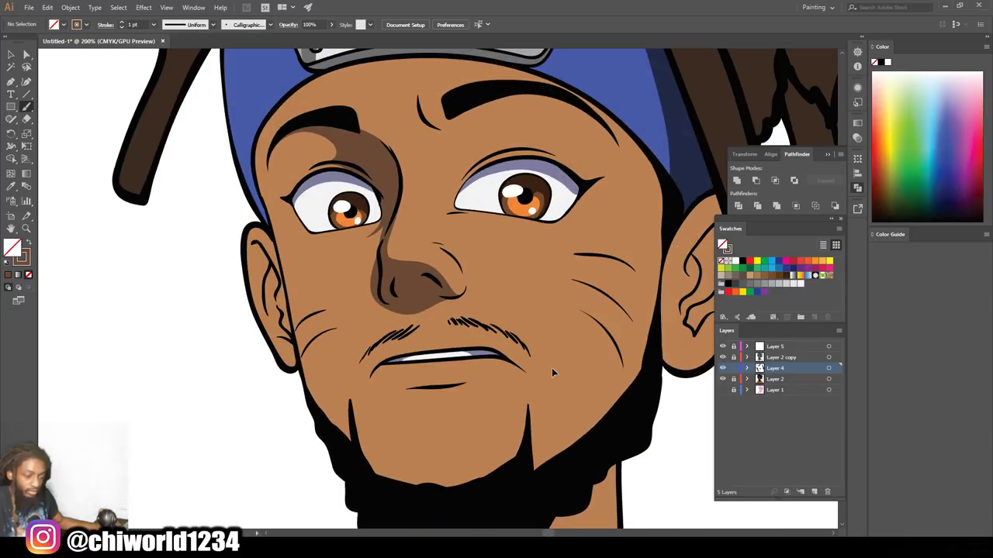
{"action": "scroll", "coordinate": [551, 368], "scroll_direction": "up", "scroll_amount": 1}
{"action": "scroll", "coordinate": [541, 372], "scroll_direction": "down", "scroll_amount": 3}
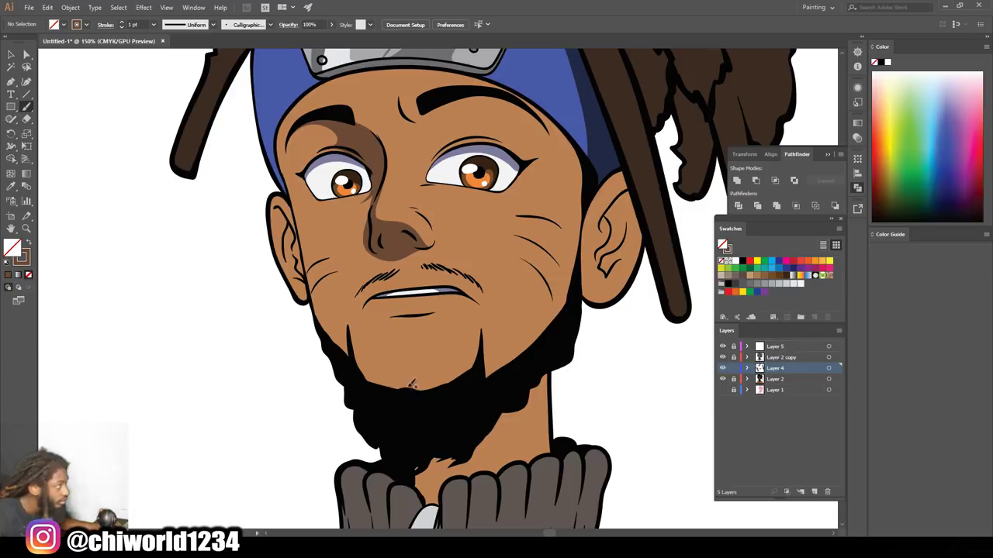
{"action": "mouse_move", "coordinate": [421, 391]}
{"action": "left_mouse_down"}
{"action": "mouse_move", "coordinate": [394, 377]}
{"action": "mouse_move", "coordinate": [379, 339]}
{"action": "mouse_move", "coordinate": [424, 316]}
{"action": "left_mouse_up"}
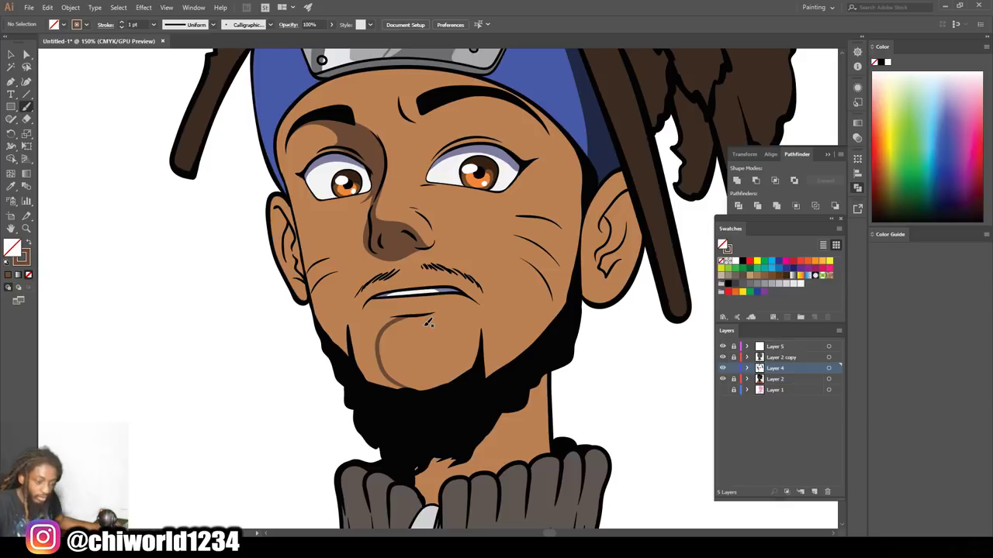
{"action": "scroll", "coordinate": [428, 323], "scroll_direction": "up", "scroll_amount": 5}
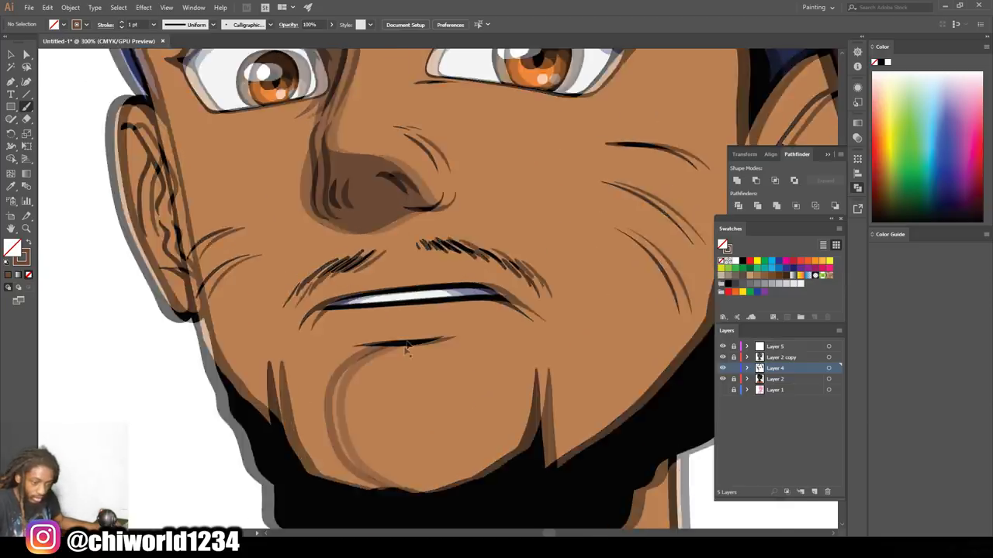
{"action": "left_click_drag", "start_coordinate": [502, 356], "coordinate": [461, 313]}
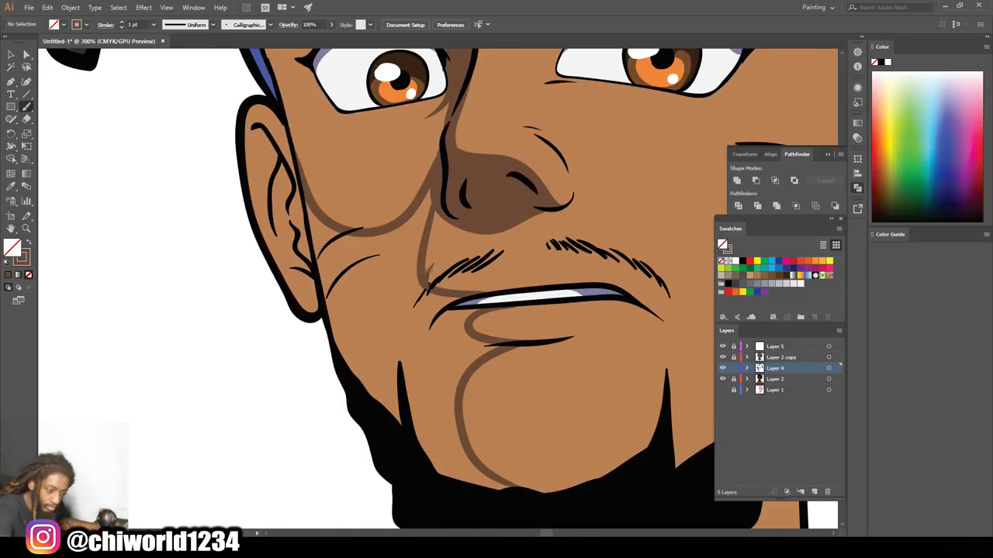
{"action": "mouse_move", "coordinate": [429, 273]}
{"action": "left_mouse_down"}
{"action": "mouse_move", "coordinate": [473, 215]}
{"action": "mouse_move", "coordinate": [437, 246]}
{"action": "mouse_move", "coordinate": [447, 208]}
{"action": "left_mouse_up"}
- Set the brush stroke to 4 pt and fill the outlined shadow across the left cheek, mouth corner and chin side
{"action": "left_click", "coordinate": [154, 25]}
{"action": "left_click", "coordinate": [165, 106]}
{"action": "mouse_move", "coordinate": [515, 491]}
{"action": "left_mouse_down"}
{"action": "mouse_move", "coordinate": [463, 468]}
{"action": "mouse_move", "coordinate": [487, 350]}
{"action": "mouse_move", "coordinate": [466, 311]}
{"action": "mouse_move", "coordinate": [527, 305]}
{"action": "left_mouse_up"}
{"action": "mouse_move", "coordinate": [469, 312]}
{"action": "left_mouse_down"}
{"action": "mouse_move", "coordinate": [432, 314]}
{"action": "mouse_move", "coordinate": [426, 299]}
{"action": "left_mouse_up"}
{"action": "mouse_move", "coordinate": [438, 198]}
{"action": "left_mouse_down"}
{"action": "mouse_move", "coordinate": [419, 442]}
{"action": "mouse_move", "coordinate": [432, 337]}
{"action": "mouse_move", "coordinate": [419, 357]}
{"action": "left_mouse_up"}
{"action": "mouse_move", "coordinate": [391, 334]}
{"action": "left_mouse_down"}
{"action": "mouse_move", "coordinate": [341, 291]}
{"action": "mouse_move", "coordinate": [307, 200]}
{"action": "left_mouse_up"}
{"action": "left_click_drag", "start_coordinate": [338, 346], "coordinate": [400, 423]}
{"action": "left_click_drag", "start_coordinate": [381, 318], "coordinate": [342, 264]}
- Set the brush stroke to 2 pt and paint brown shadow inside the left ear
{"action": "key", "text": "ctrl+minus"}
{"action": "key", "text": "ctrl+minus"}
{"action": "key", "text": "ctrl+minus"}
{"action": "key", "text": "ctrl+minus"}
{"action": "key", "text": "ctrl+plus"}
{"action": "key", "text": "ctrl+plus"}
{"action": "scroll", "coordinate": [560, 323], "scroll_direction": "down", "scroll_amount": 2}
{"action": "key", "text": "ctrl+equal"}
{"action": "key", "text": "ctrl+equal"}
{"action": "key", "text": "ctrl+equal"}
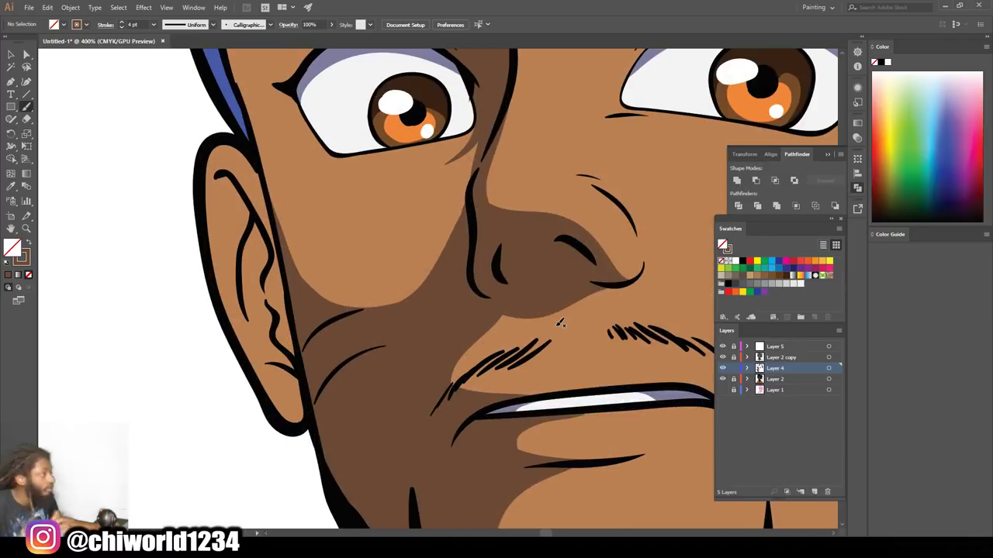
{"action": "left_click", "coordinate": [153, 25]}
{"action": "left_click", "coordinate": [168, 81]}
{"action": "mouse_move", "coordinate": [241, 299]}
{"action": "left_mouse_down"}
{"action": "mouse_move", "coordinate": [228, 249]}
{"action": "mouse_move", "coordinate": [250, 211]}
{"action": "mouse_move", "coordinate": [240, 242]}
{"action": "left_mouse_up"}
{"action": "mouse_move", "coordinate": [240, 258]}
{"action": "left_mouse_down"}
{"action": "mouse_move", "coordinate": [253, 259]}
{"action": "mouse_move", "coordinate": [308, 377]}
{"action": "left_mouse_up"}
{"action": "mouse_move", "coordinate": [267, 281]}
{"action": "left_mouse_down"}
{"action": "mouse_move", "coordinate": [299, 362]}
{"action": "mouse_move", "coordinate": [268, 359]}
{"action": "left_mouse_up"}
- Paint a brown shadow on the neck directly beneath the beard
{"action": "key", "text": "ctrl+minus"}
{"action": "key", "text": "ctrl+minus"}
{"action": "key", "text": "ctrl+minus"}
{"action": "key", "text": "ctrl+minus"}
{"action": "key", "text": "ctrl+minus"}
{"action": "key", "text": "ctrl+minus"}
{"action": "key", "text": "ctrl+minus"}
{"action": "key", "text": "ctrl+equal"}
{"action": "key", "text": "ctrl+equal"}
{"action": "key", "text": "ctrl+equal"}
{"action": "key", "text": "ctrl+equal"}
{"action": "key", "text": "ctrl+equal"}
{"action": "key", "text": "ctrl+equal"}
{"action": "mouse_move", "coordinate": [393, 345]}
{"action": "left_mouse_down"}
{"action": "mouse_move", "coordinate": [417, 259]}
{"action": "mouse_move", "coordinate": [539, 147]}
{"action": "mouse_move", "coordinate": [370, 344]}
{"action": "mouse_move", "coordinate": [369, 267]}
{"action": "mouse_move", "coordinate": [359, 282]}
{"action": "left_mouse_up"}
{"action": "scroll", "coordinate": [549, 375], "scroll_direction": "down", "scroll_amount": 8}
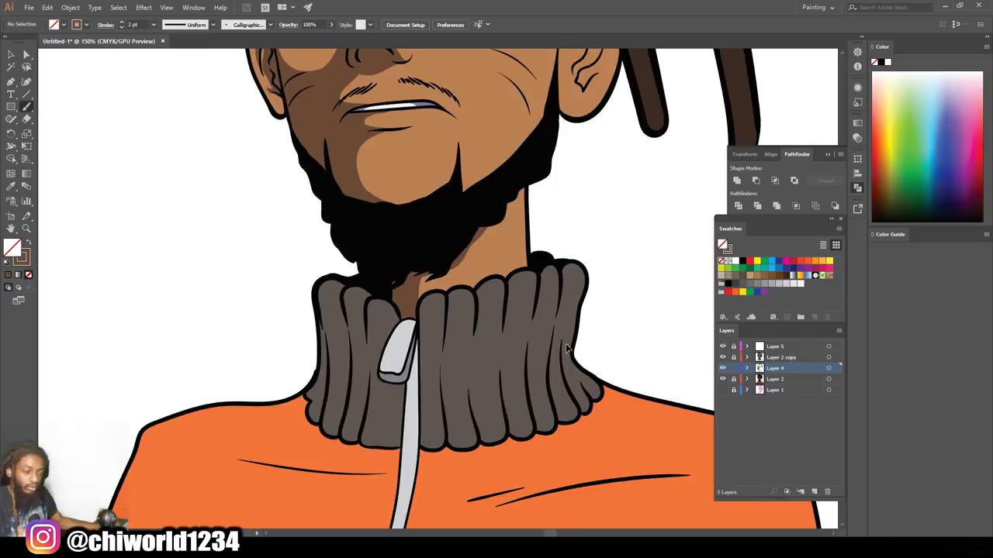
- Paint brown shadow inside the folds and along the outer rim of the right ear
{"action": "scroll", "coordinate": [561, 340], "scroll_direction": "up", "scroll_amount": 5}
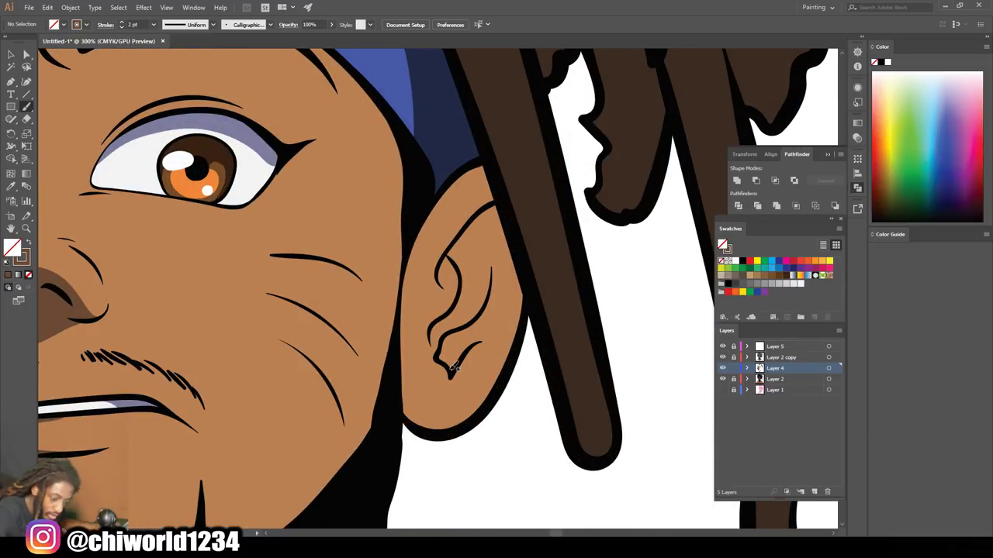
{"action": "mouse_move", "coordinate": [474, 343]}
{"action": "left_mouse_down"}
{"action": "mouse_move", "coordinate": [497, 337]}
{"action": "mouse_move", "coordinate": [508, 355]}
{"action": "mouse_move", "coordinate": [497, 392]}
{"action": "left_mouse_up"}
{"action": "mouse_move", "coordinate": [440, 355]}
{"action": "left_mouse_down"}
{"action": "mouse_move", "coordinate": [480, 315]}
{"action": "mouse_move", "coordinate": [477, 291]}
{"action": "mouse_move", "coordinate": [453, 311]}
{"action": "mouse_move", "coordinate": [464, 273]}
{"action": "mouse_move", "coordinate": [458, 253]}
{"action": "mouse_move", "coordinate": [443, 265]}
{"action": "mouse_move", "coordinate": [456, 258]}
{"action": "mouse_move", "coordinate": [461, 277]}
{"action": "mouse_move", "coordinate": [444, 262]}
{"action": "mouse_move", "coordinate": [466, 183]}
{"action": "mouse_move", "coordinate": [432, 227]}
{"action": "left_mouse_up"}
{"action": "mouse_move", "coordinate": [454, 349]}
{"action": "left_mouse_down"}
{"action": "mouse_move", "coordinate": [483, 322]}
{"action": "mouse_move", "coordinate": [511, 310]}
{"action": "mouse_move", "coordinate": [515, 293]}
{"action": "mouse_move", "coordinate": [501, 250]}
{"action": "mouse_move", "coordinate": [477, 250]}
{"action": "mouse_move", "coordinate": [475, 231]}
{"action": "mouse_move", "coordinate": [496, 221]}
{"action": "mouse_move", "coordinate": [483, 174]}
{"action": "mouse_move", "coordinate": [491, 247]}
{"action": "mouse_move", "coordinate": [438, 354]}
{"action": "mouse_move", "coordinate": [477, 307]}
{"action": "mouse_move", "coordinate": [449, 314]}
{"action": "mouse_move", "coordinate": [450, 262]}
{"action": "left_mouse_up"}
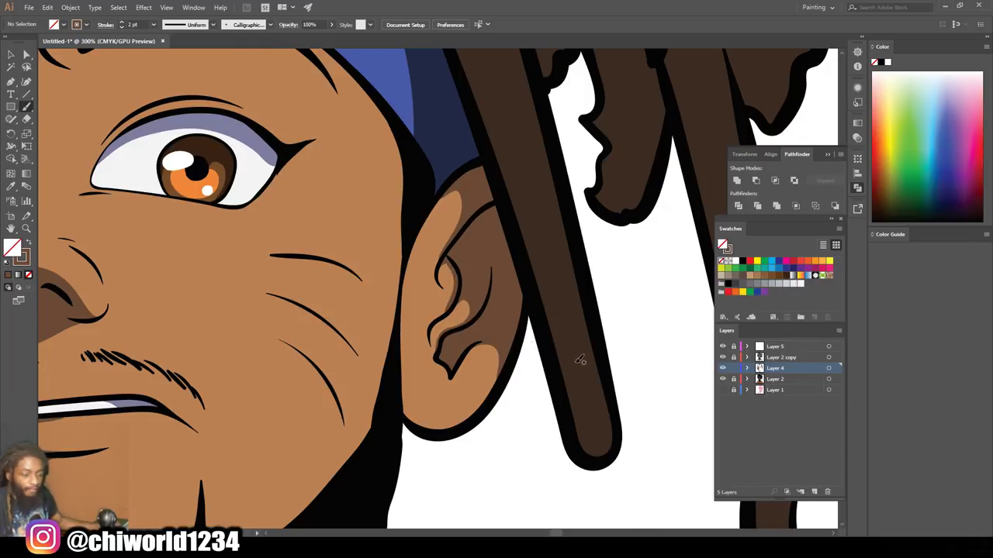
- Shade the crease between the eyebrows and paint a thin brown shadow across the forehead under the headband's lower edge
{"action": "scroll", "coordinate": [573, 359], "scroll_direction": "down", "scroll_amount": 6}
{"action": "scroll", "coordinate": [550, 360], "scroll_direction": "up", "scroll_amount": 1}
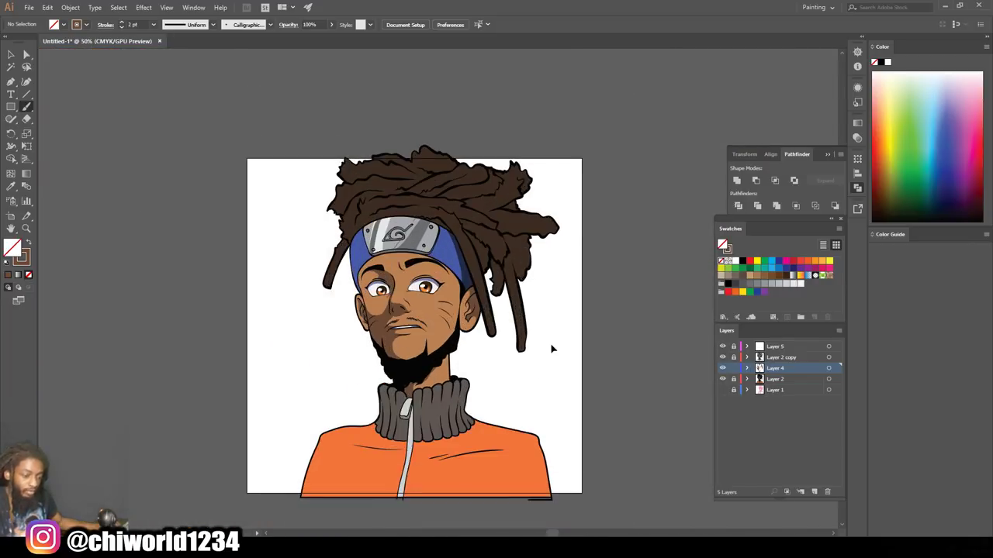
{"action": "scroll", "coordinate": [553, 349], "scroll_direction": "up", "scroll_amount": 5}
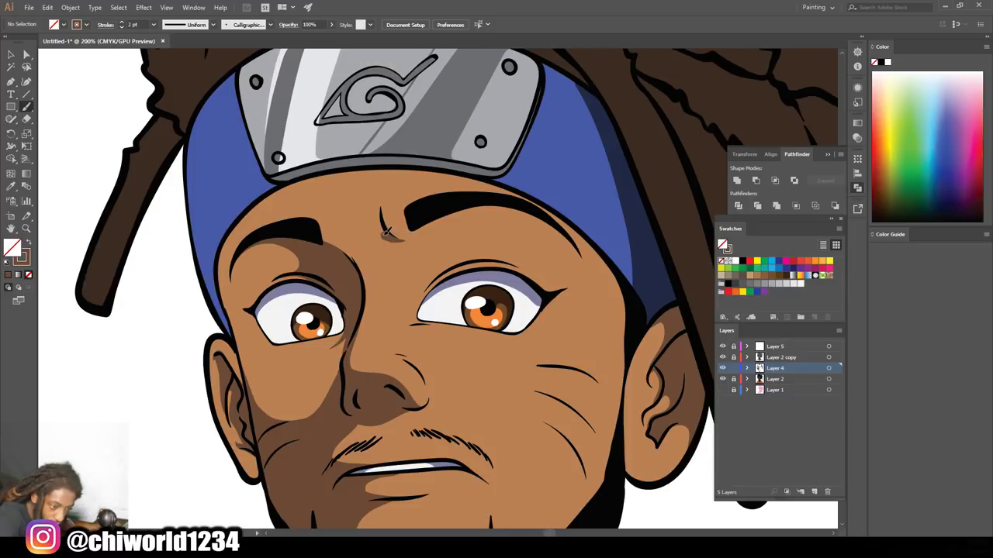
{"action": "left_click_drag", "start_coordinate": [379, 208], "coordinate": [380, 199]}
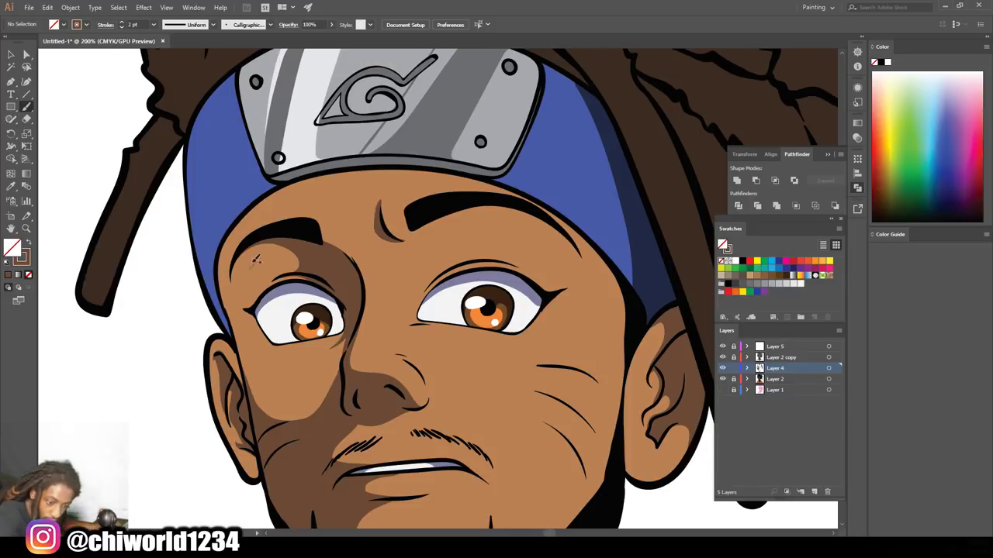
{"action": "mouse_move", "coordinate": [230, 308]}
{"action": "left_mouse_down"}
{"action": "mouse_move", "coordinate": [233, 240]}
{"action": "mouse_move", "coordinate": [273, 192]}
{"action": "mouse_move", "coordinate": [368, 170]}
{"action": "mouse_move", "coordinate": [490, 187]}
{"action": "mouse_move", "coordinate": [542, 207]}
{"action": "mouse_move", "coordinate": [608, 260]}
{"action": "mouse_move", "coordinate": [637, 304]}
{"action": "left_mouse_up"}
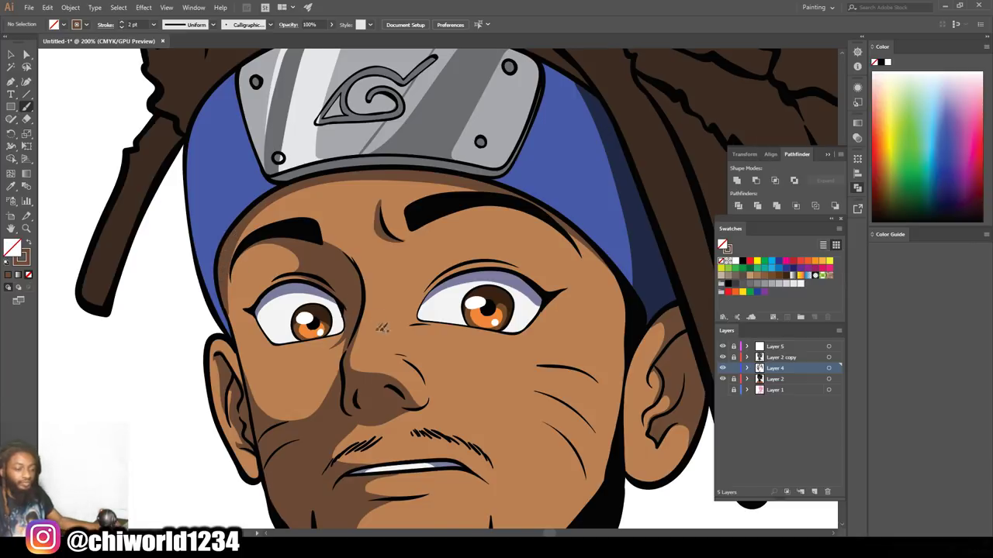
- Sample the headband's navy shadow colour and paint a thin shadow along the headband's upper left edge below the dreadlocks
{"action": "key", "text": "ctrl+minus"}
{"action": "key", "text": "ctrl+minus"}
{"action": "key", "text": "ctrl+minus"}
{"action": "scroll", "coordinate": [386, 326], "scroll_direction": "up", "scroll_amount": 3}
{"action": "key", "text": "ctrl+equal"}
{"action": "key", "text": "ctrl+equal"}
{"action": "key", "text": "ctrl+equal"}
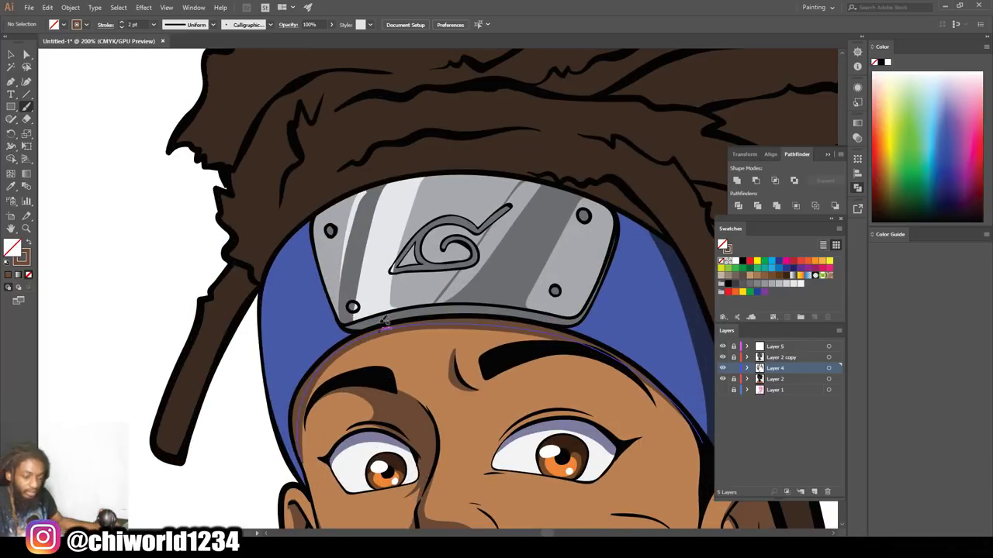
{"action": "key", "text": "i"}
{"action": "left_click", "coordinate": [674, 304]}
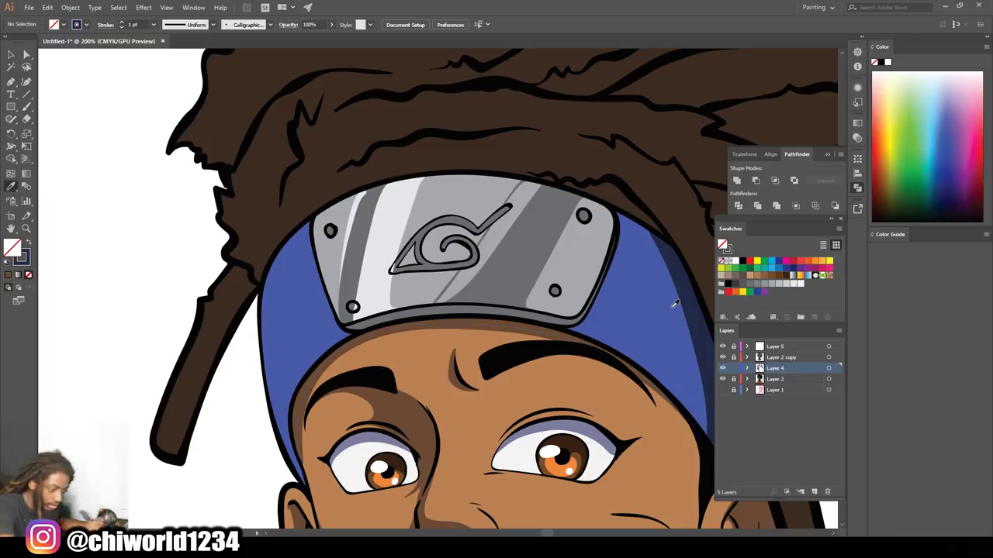
{"action": "left_click", "coordinate": [26, 106]}
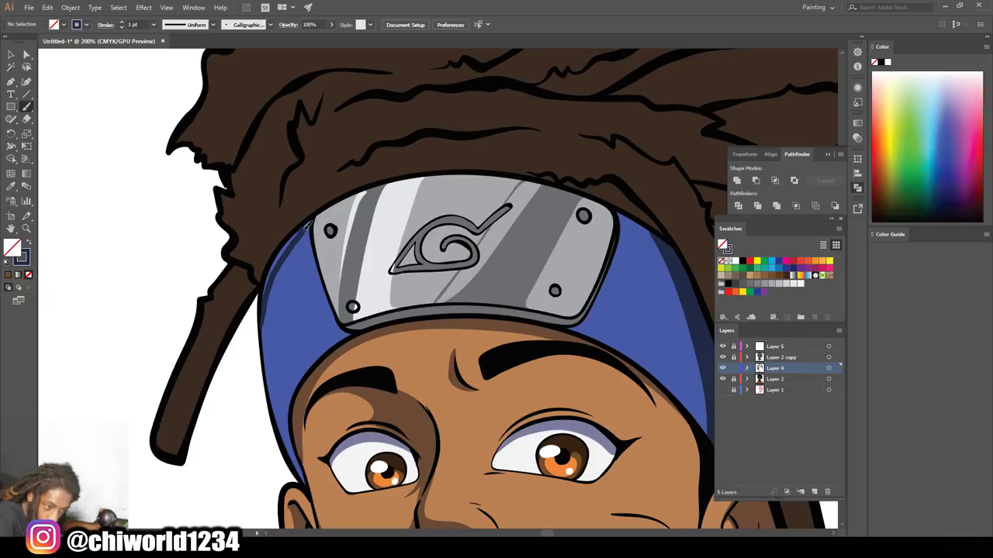
{"action": "left_click_drag", "start_coordinate": [284, 250], "coordinate": [310, 222]}
{"action": "key", "text": "ctrl+minus"}
{"action": "key", "text": "ctrl+minus"}
{"action": "key", "text": "ctrl+minus"}
{"action": "key", "text": "ctrl+minus"}
{"action": "key", "text": "ctrl+minus"}
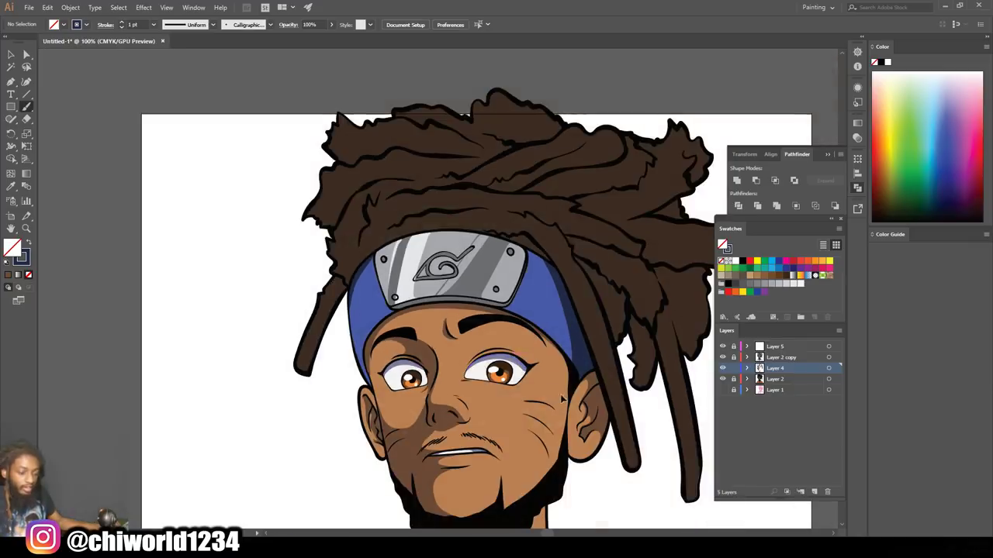
- Sample the brown skin-shadow colour and outline a shadow area between the right-hand eye and its eyebrow
{"action": "key", "text": "ctrl+plus"}
{"action": "key", "text": "ctrl+plus"}
{"action": "key", "text": "ctrl+plus"}
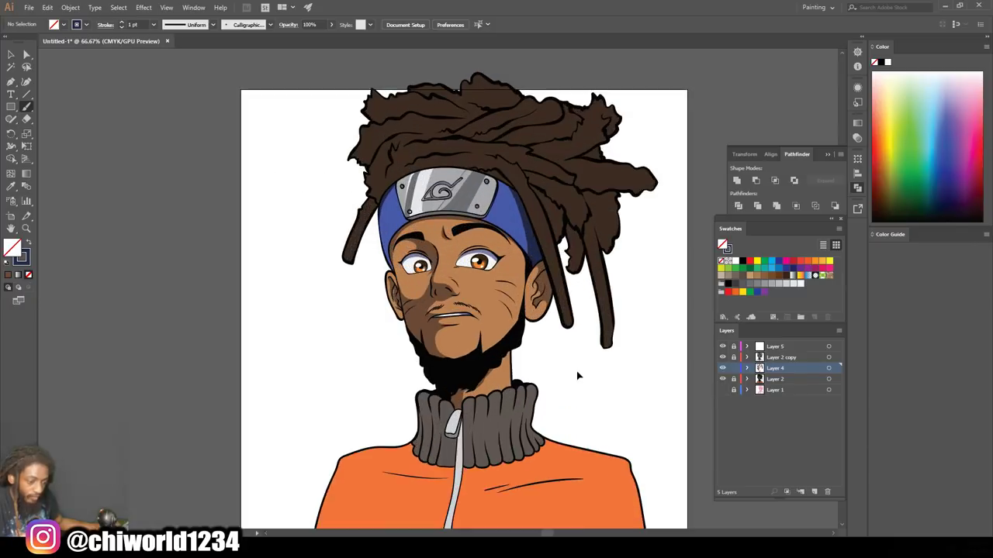
{"action": "scroll", "coordinate": [580, 369], "scroll_direction": "down", "scroll_amount": 2}
{"action": "key", "text": "ctrl+plus"}
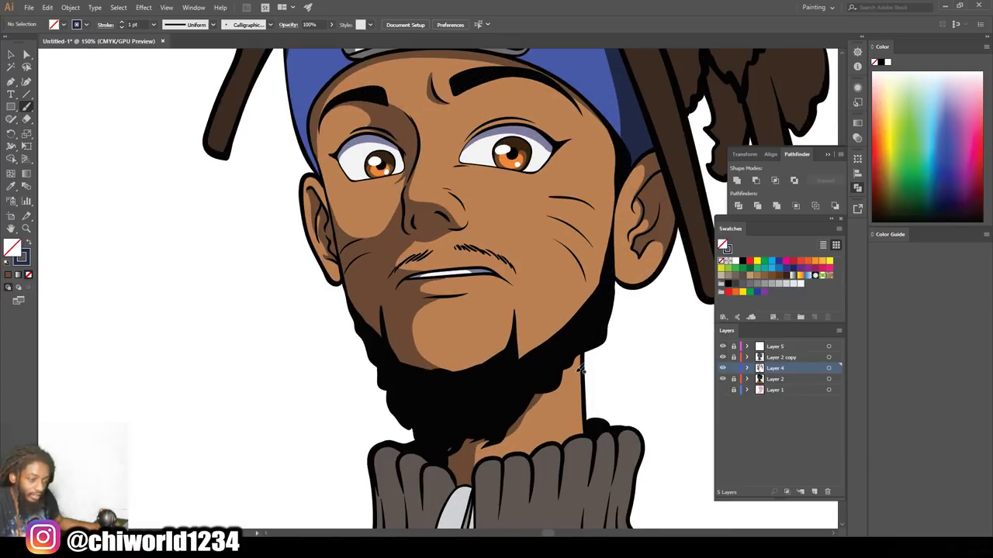
{"action": "scroll", "coordinate": [581, 369], "scroll_direction": "up", "scroll_amount": 3}
{"action": "key", "text": "ctrl+plus"}
{"action": "key", "text": "ctrl+plus"}
{"action": "scroll", "coordinate": [580, 369], "scroll_direction": "up", "scroll_amount": 2}
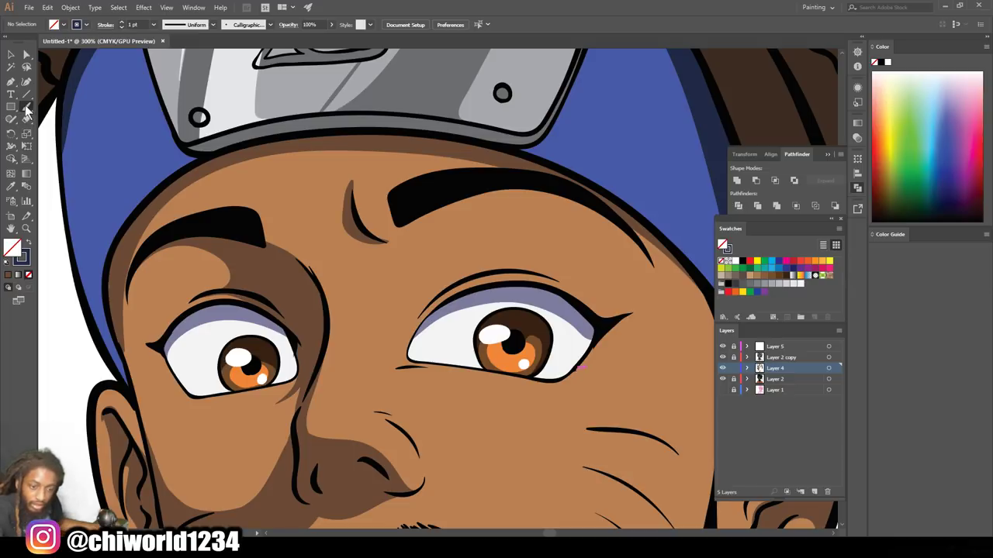
{"action": "left_click", "coordinate": [11, 186]}
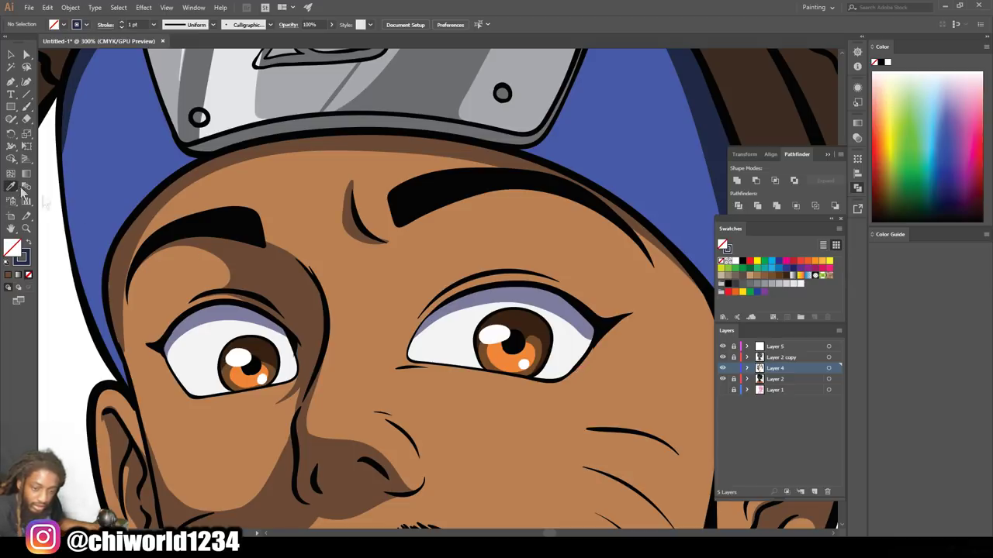
{"action": "left_click", "coordinate": [232, 252]}
{"action": "left_click", "coordinate": [26, 106]}
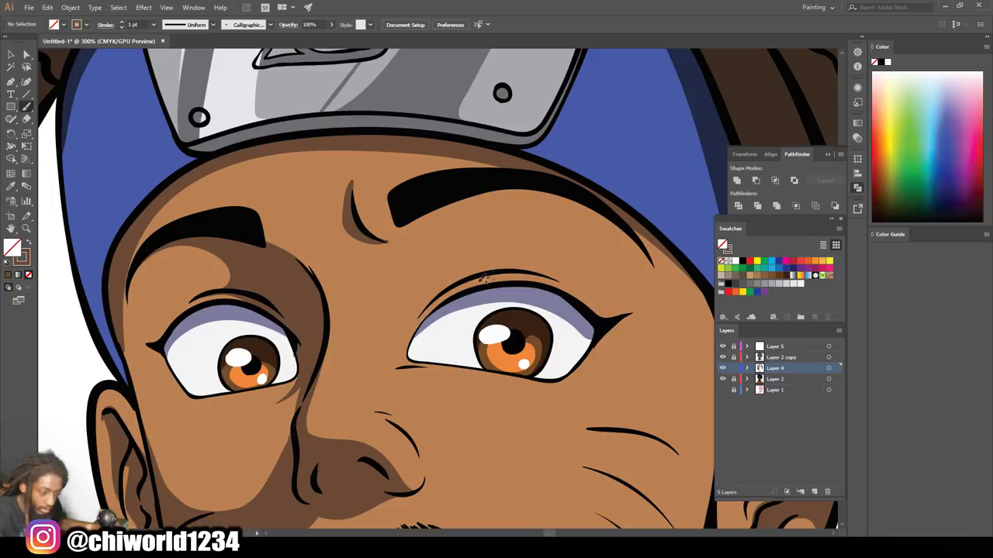
{"action": "mouse_move", "coordinate": [567, 282]}
{"action": "left_mouse_down"}
{"action": "mouse_move", "coordinate": [470, 244]}
{"action": "mouse_move", "coordinate": [416, 240]}
{"action": "mouse_move", "coordinate": [402, 248]}
{"action": "mouse_move", "coordinate": [395, 305]}
{"action": "left_mouse_up"}
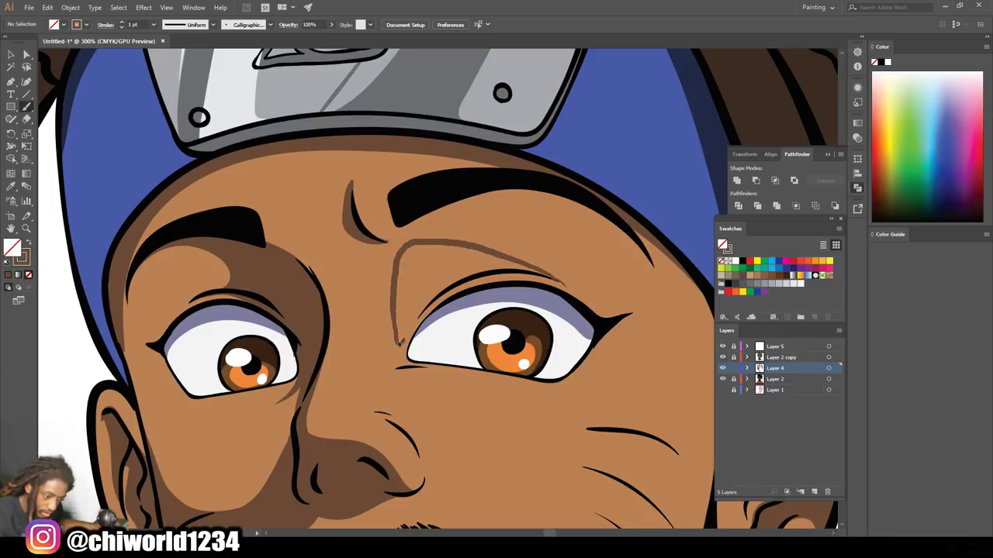
- Fill the outlined area above the right-hand eye with solid brown shadow down to the inner eye corner
{"action": "mouse_move", "coordinate": [418, 310]}
{"action": "left_mouse_down"}
{"action": "mouse_move", "coordinate": [458, 277]}
{"action": "mouse_move", "coordinate": [496, 268]}
{"action": "left_mouse_up"}
{"action": "left_click_drag", "start_coordinate": [400, 335], "coordinate": [404, 300]}
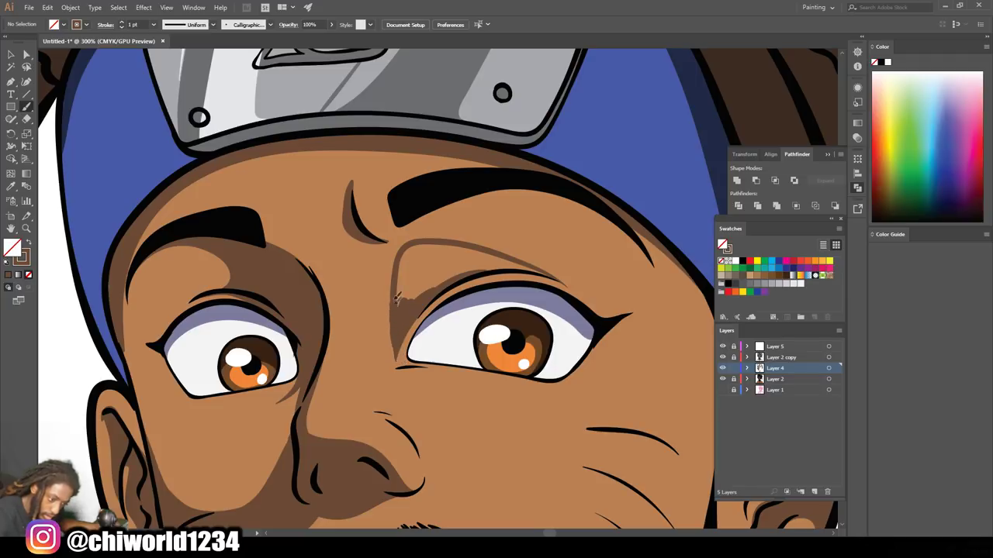
{"action": "mouse_move", "coordinate": [439, 245]}
{"action": "left_mouse_down"}
{"action": "mouse_move", "coordinate": [528, 260]}
{"action": "mouse_move", "coordinate": [555, 276]}
{"action": "mouse_move", "coordinate": [484, 269]}
{"action": "mouse_move", "coordinate": [437, 284]}
{"action": "mouse_move", "coordinate": [403, 308]}
{"action": "left_mouse_up"}
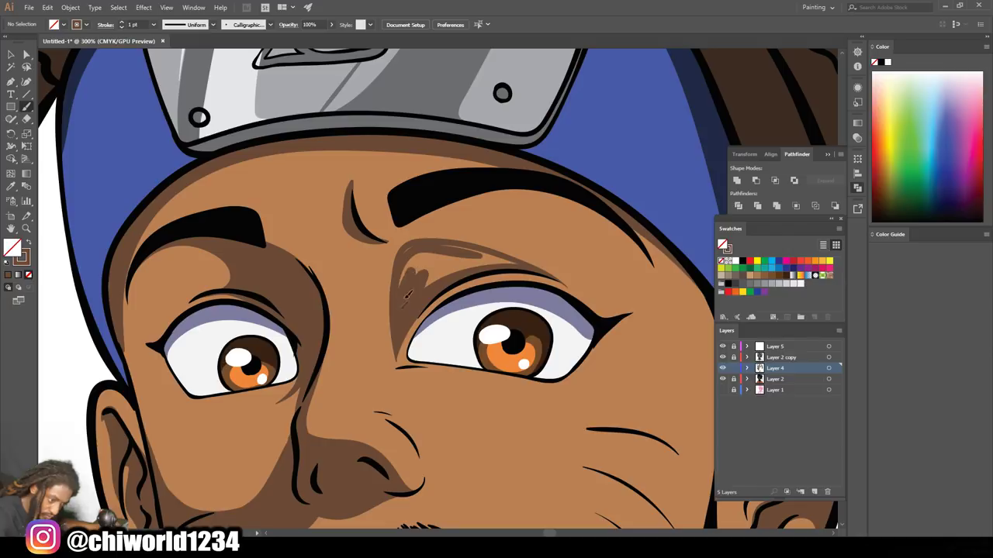
{"action": "left_click_drag", "start_coordinate": [409, 256], "coordinate": [423, 266]}
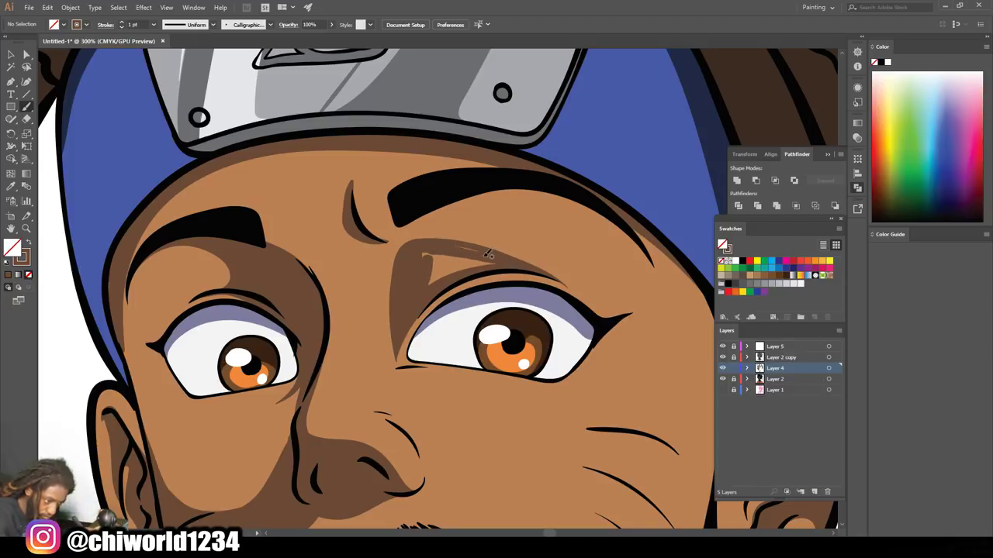
{"action": "left_click_drag", "start_coordinate": [425, 249], "coordinate": [453, 268]}
{"action": "key", "text": "ctrl+z"}
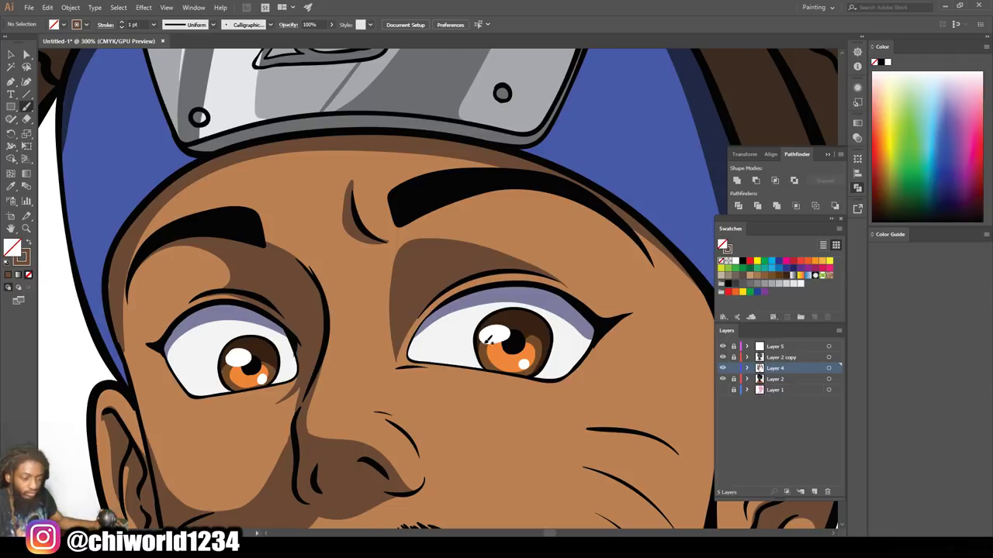
- Extend the upper edge of the right-hand eyelid shadow with a thin tapered brown stroke
{"action": "key", "text": "ctrl+minus"}
{"action": "key", "text": "ctrl+minus"}
{"action": "key", "text": "ctrl+minus"}
{"action": "key", "text": "ctrl+minus"}
{"action": "key", "text": "ctrl+minus"}
{"action": "scroll", "coordinate": [520, 336], "scroll_direction": "down", "scroll_amount": 3}
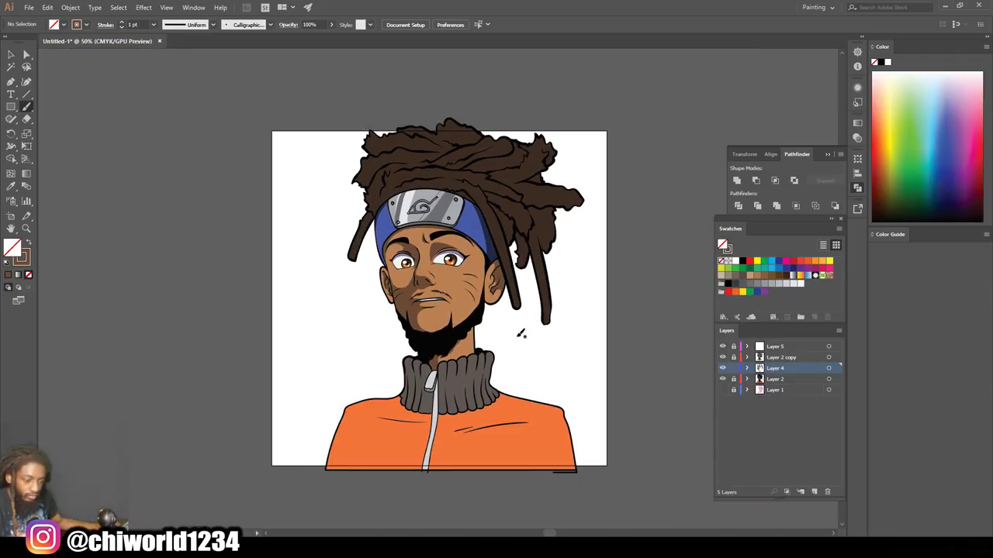
{"action": "key", "text": "ctrl+minus"}
{"action": "scroll", "coordinate": [528, 316], "scroll_direction": "up", "scroll_amount": 5}
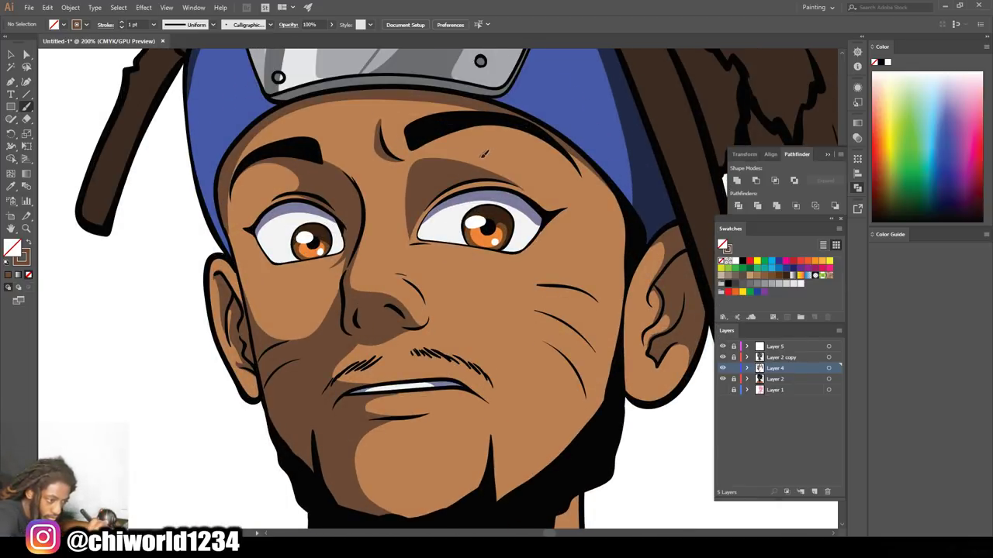
{"action": "left_click_drag", "start_coordinate": [484, 154], "coordinate": [442, 153]}
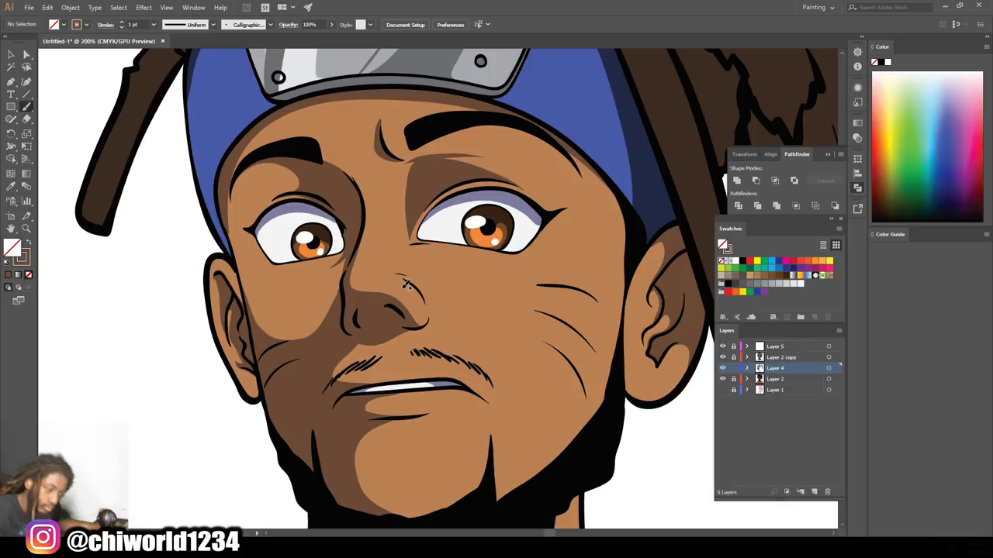
- Sample the base skin tone and lighten it to peach F2AA79 for the skin highlights
{"action": "key", "text": "ctrl+minus"}
{"action": "key", "text": "ctrl+minus"}
{"action": "key", "text": "ctrl+minus"}
{"action": "key", "text": "ctrl+minus"}
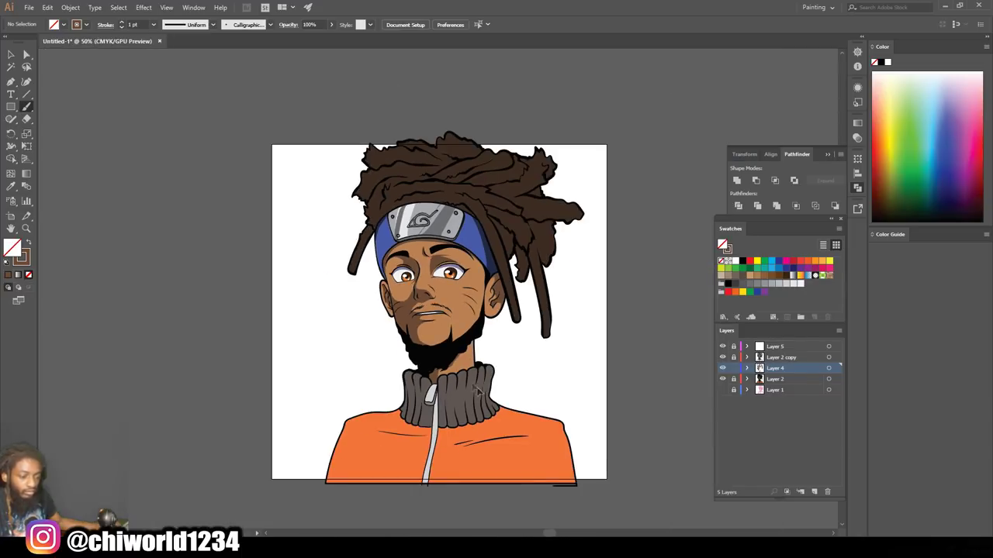
{"action": "scroll", "coordinate": [476, 388], "scroll_direction": "down", "scroll_amount": 4}
{"action": "key", "text": "ctrl+equal"}
{"action": "scroll", "coordinate": [459, 386], "scroll_direction": "up", "scroll_amount": 2}
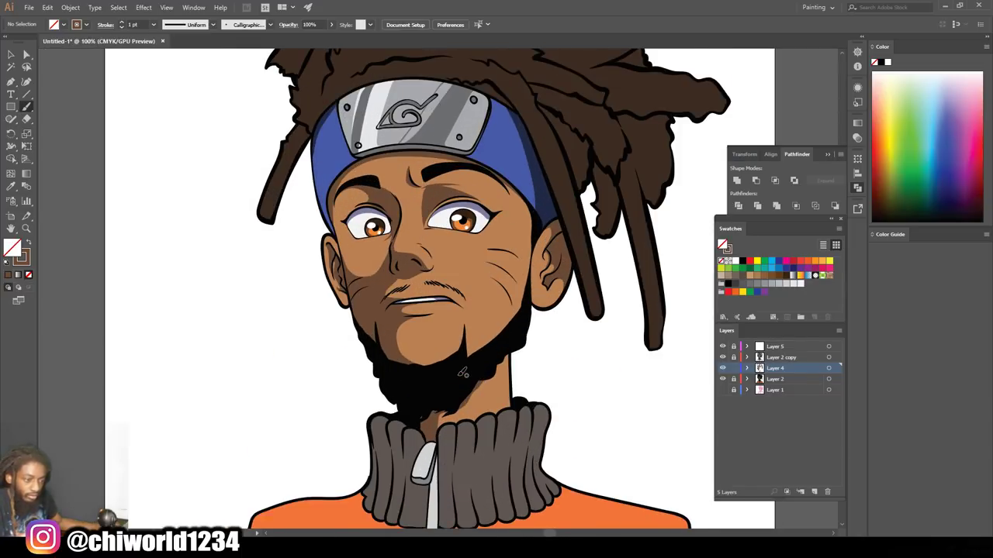
{"action": "scroll", "coordinate": [463, 373], "scroll_direction": "up", "scroll_amount": 2}
{"action": "scroll", "coordinate": [459, 377], "scroll_direction": "down", "scroll_amount": 1}
{"action": "scroll", "coordinate": [460, 376], "scroll_direction": "up", "scroll_amount": 3}
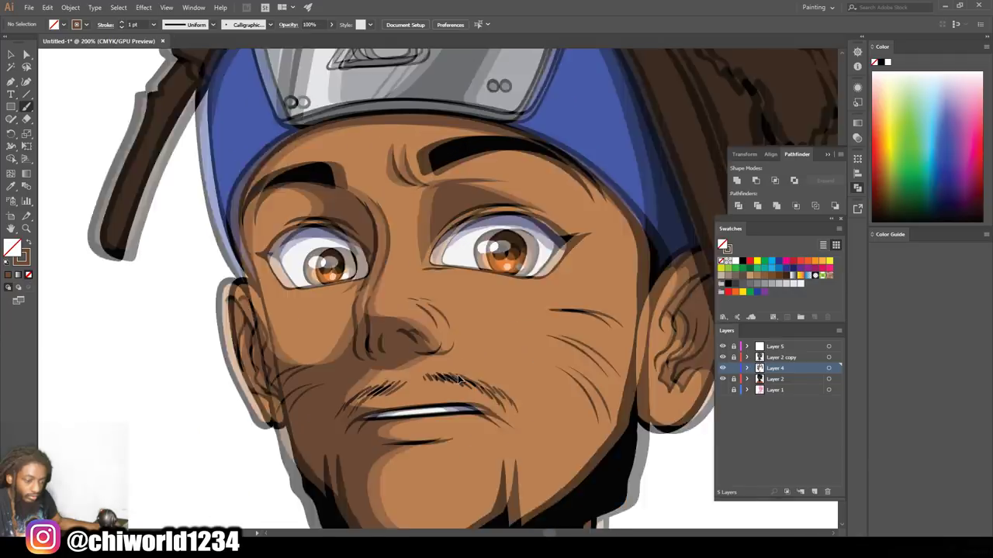
{"action": "key", "text": "i"}
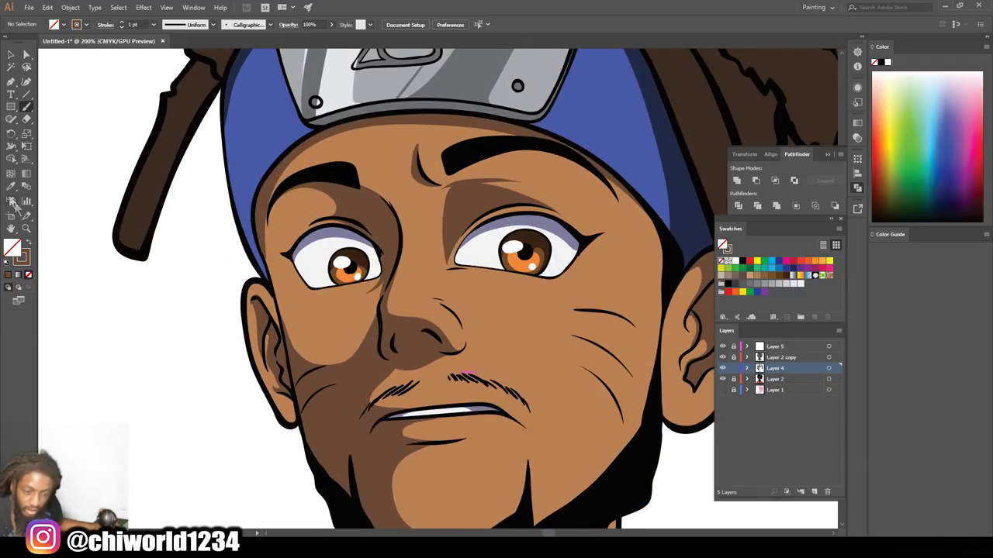
{"action": "left_click", "coordinate": [414, 301]}
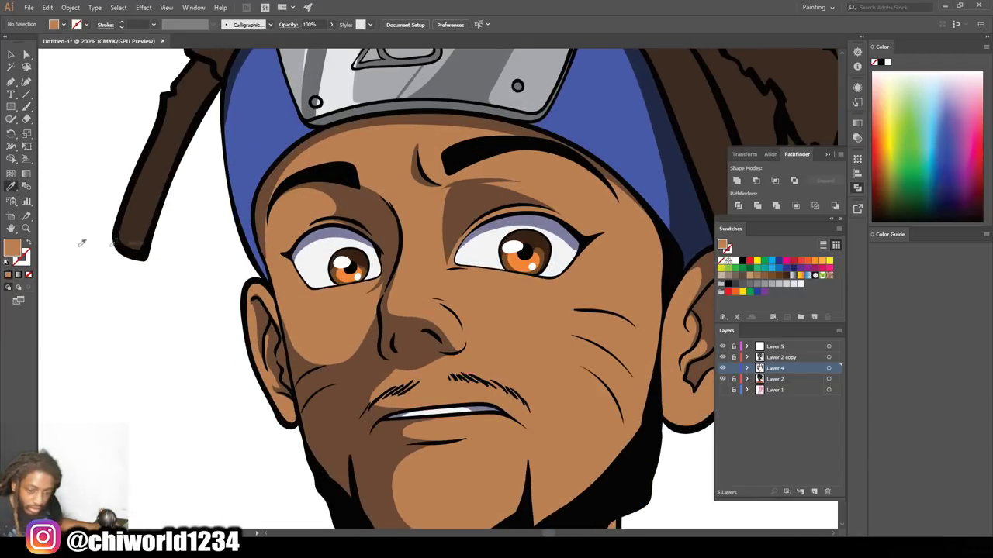
{"action": "double_click", "coordinate": [12, 246]}
{"action": "left_click_drag", "start_coordinate": [621, 328], "coordinate": [615, 299]}
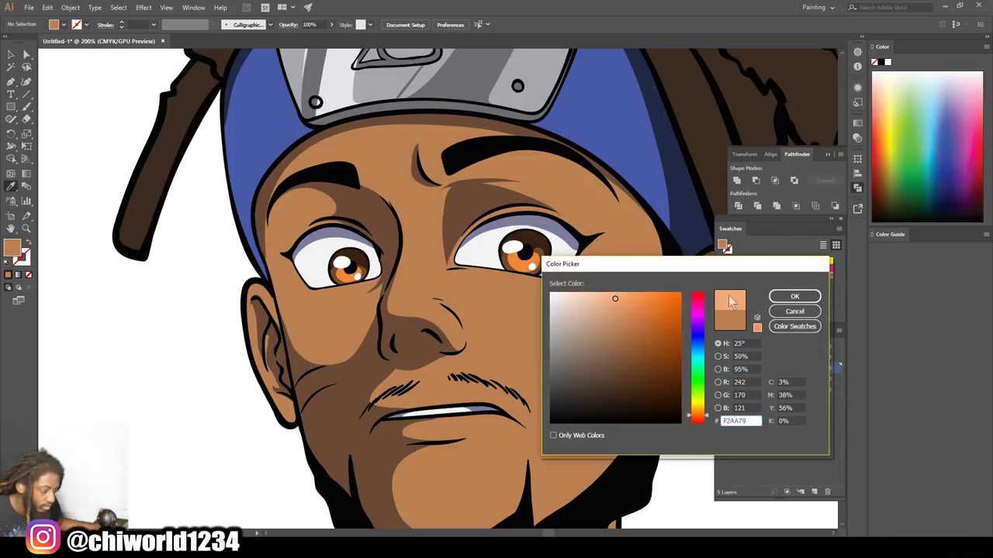
{"action": "left_click", "coordinate": [782, 296]}
- Paint a peach highlight down the bridge of the nose to its tip, using the colour as the brush stroke
{"action": "left_click", "coordinate": [28, 108]}
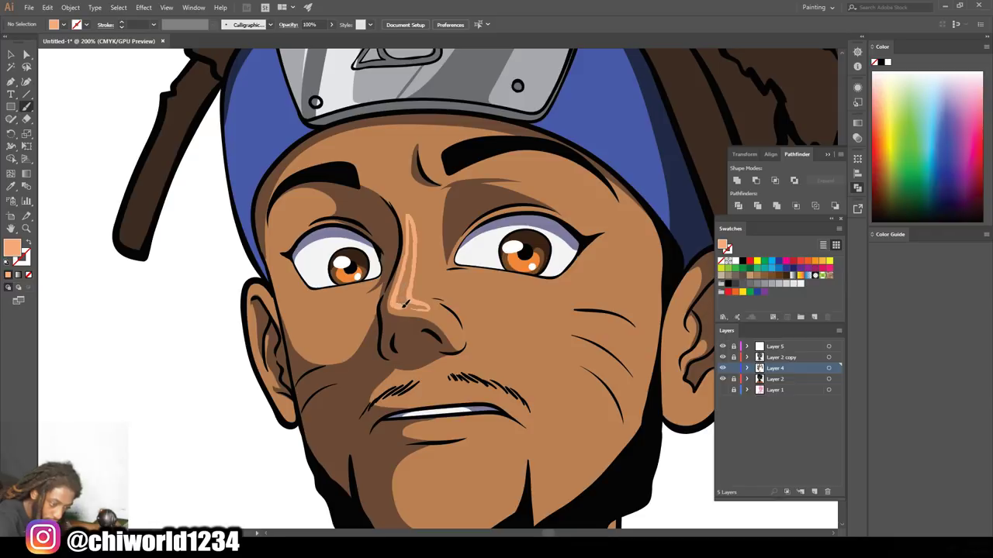
{"action": "key", "text": "shift+x"}
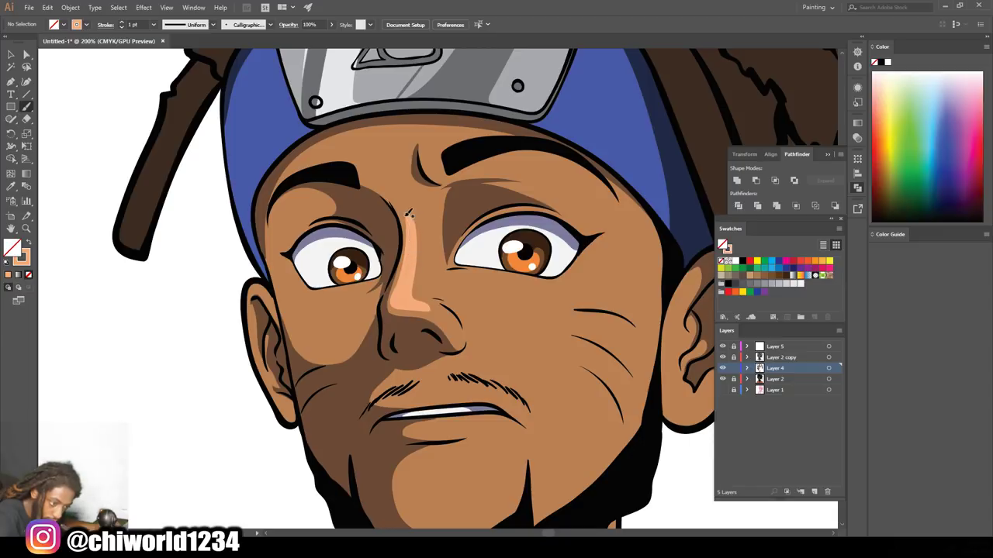
{"action": "key", "text": "ctrl+minus"}
{"action": "key", "text": "ctrl+minus"}
{"action": "key", "text": "ctrl+minus"}
{"action": "key", "text": "ctrl+minus"}
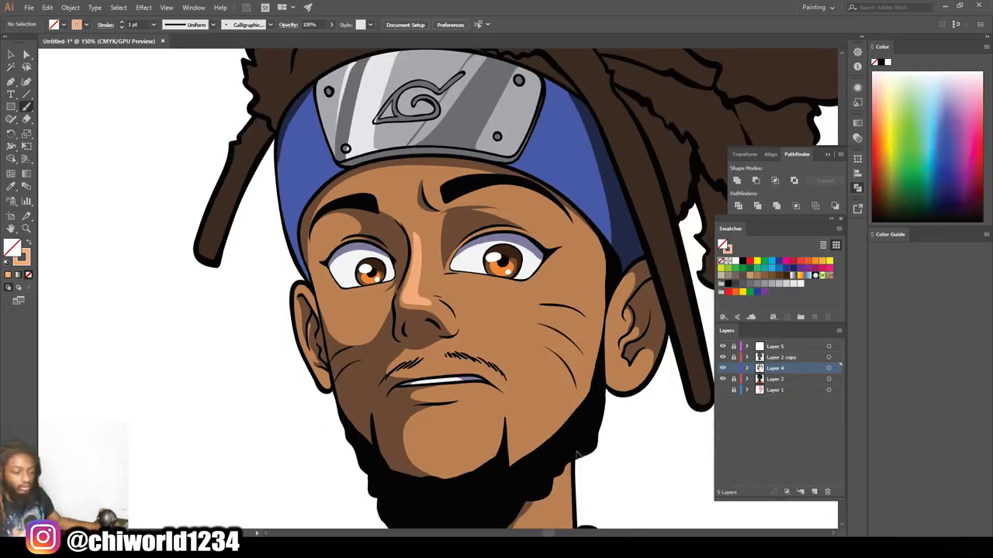
- Add small peach highlight marks beside the crease between the eyebrows
{"action": "key", "text": "ctrl+plus"}
{"action": "key", "text": "ctrl+plus"}
{"action": "key", "text": "ctrl+plus"}
{"action": "key", "text": "ctrl+plus"}
{"action": "key", "text": "ctrl+plus"}
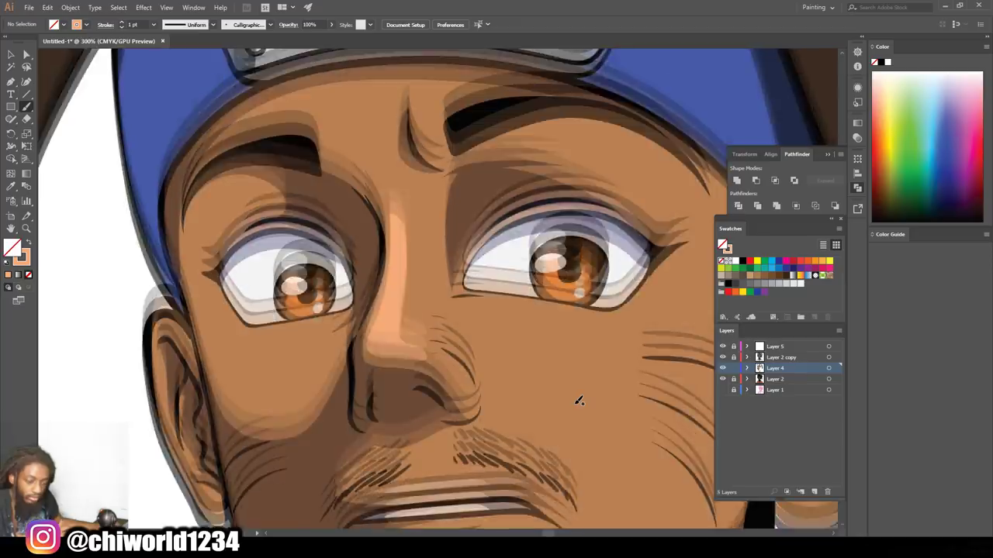
{"action": "scroll", "coordinate": [579, 401], "scroll_direction": "up", "scroll_amount": 1}
{"action": "mouse_move", "coordinate": [423, 141]}
{"action": "left_mouse_down"}
{"action": "mouse_move", "coordinate": [421, 168]}
{"action": "mouse_move", "coordinate": [424, 137]}
{"action": "left_mouse_up"}
- Paint a small peach highlight on the lower lip
{"action": "key", "text": "ctrl+minus"}
{"action": "key", "text": "ctrl+minus"}
{"action": "key", "text": "ctrl+minus"}
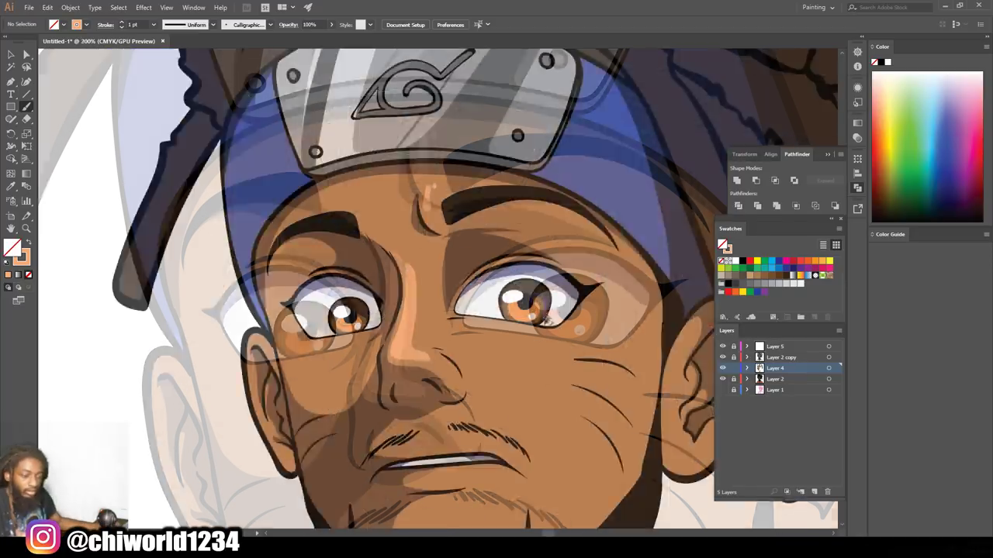
{"action": "scroll", "coordinate": [563, 292], "scroll_direction": "down", "scroll_amount": 3}
{"action": "key", "text": "ctrl+plus"}
{"action": "key", "text": "ctrl+plus"}
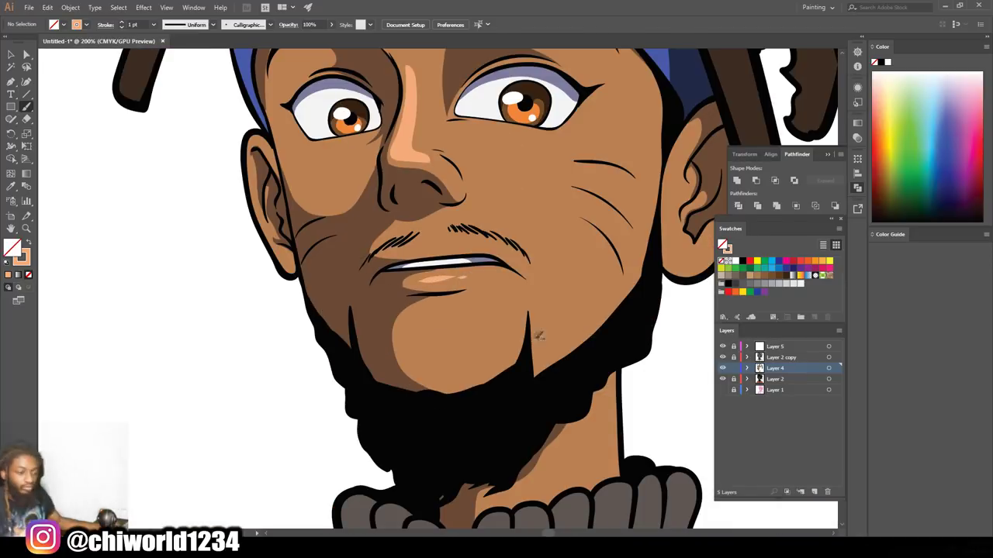
- Sample the collar's grey-brown and darken it for the collar shadows
{"action": "key", "text": "ctrl+minus"}
{"action": "key", "text": "ctrl+minus"}
{"action": "key", "text": "ctrl+minus"}
{"action": "key", "text": "ctrl+minus"}
{"action": "key", "text": "ctrl+plus"}
{"action": "key", "text": "ctrl+plus"}
{"action": "key", "text": "ctrl+plus"}
{"action": "key", "text": "ctrl+plus"}
{"action": "left_click", "coordinate": [11, 186]}
{"action": "left_click", "coordinate": [376, 403]}
{"action": "double_click", "coordinate": [11, 247]}
{"action": "left_click_drag", "start_coordinate": [577, 383], "coordinate": [577, 390]}
{"action": "left_click", "coordinate": [795, 296]}
- Outline a dark shadow along the full height of the collar's outer left ribs
{"action": "scroll", "coordinate": [695, 312], "scroll_direction": "down", "scroll_amount": 1}
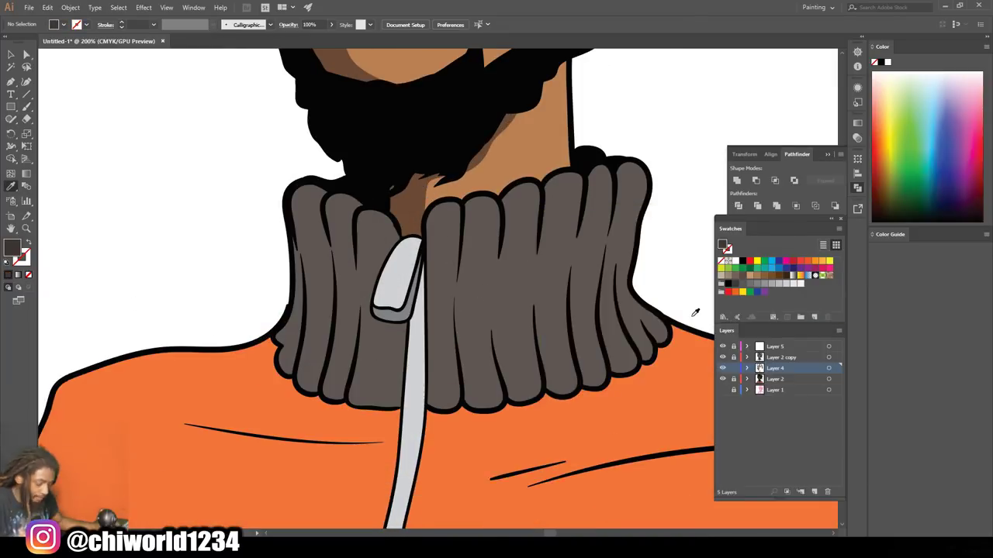
{"action": "scroll", "coordinate": [695, 313], "scroll_direction": "left", "scroll_amount": 1}
{"action": "key", "text": "ctrl+plus"}
{"action": "key", "text": "ctrl+plus"}
{"action": "scroll", "coordinate": [666, 306], "scroll_direction": "down", "scroll_amount": 1}
{"action": "left_click", "coordinate": [27, 107]}
{"action": "mouse_move", "coordinate": [269, 460]}
{"action": "left_mouse_down"}
{"action": "mouse_move", "coordinate": [285, 332]}
{"action": "mouse_move", "coordinate": [282, 59]}
{"action": "left_mouse_up"}
{"action": "scroll", "coordinate": [282, 70], "scroll_direction": "up", "scroll_amount": 2}
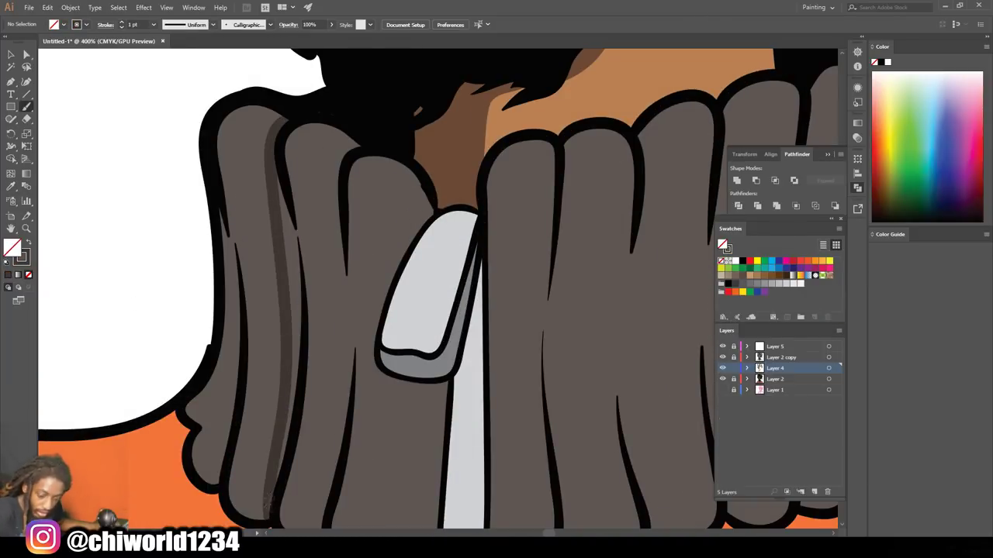
{"action": "left_click_drag", "start_coordinate": [268, 504], "coordinate": [239, 401]}
- Set the brush stroke to 3 pt and fill the collar's outermost left ribs with dark shadow
{"action": "left_click", "coordinate": [154, 25]}
{"action": "left_click", "coordinate": [169, 93]}
{"action": "mouse_move", "coordinate": [248, 501]}
{"action": "left_mouse_down"}
{"action": "mouse_move", "coordinate": [259, 226]}
{"action": "mouse_move", "coordinate": [232, 298]}
{"action": "mouse_move", "coordinate": [218, 396]}
{"action": "left_mouse_up"}
{"action": "mouse_move", "coordinate": [211, 396]}
{"action": "left_mouse_down"}
{"action": "mouse_move", "coordinate": [195, 411]}
{"action": "mouse_move", "coordinate": [210, 368]}
{"action": "left_mouse_up"}
{"action": "mouse_move", "coordinate": [203, 431]}
{"action": "left_mouse_down"}
{"action": "mouse_move", "coordinate": [203, 456]}
{"action": "mouse_move", "coordinate": [225, 423]}
{"action": "left_mouse_up"}
- Shade the left portion of the next collar rib inward, leaving its right side in the base colour
{"action": "scroll", "coordinate": [304, 450], "scroll_direction": "down", "scroll_amount": 1}
{"action": "left_click_drag", "start_coordinate": [285, 431], "coordinate": [288, 101]}
{"action": "mouse_move", "coordinate": [315, 479]}
{"action": "left_mouse_down"}
{"action": "mouse_move", "coordinate": [310, 250]}
{"action": "mouse_move", "coordinate": [346, 84]}
{"action": "left_mouse_up"}
{"action": "left_click_drag", "start_coordinate": [298, 168], "coordinate": [320, 82]}
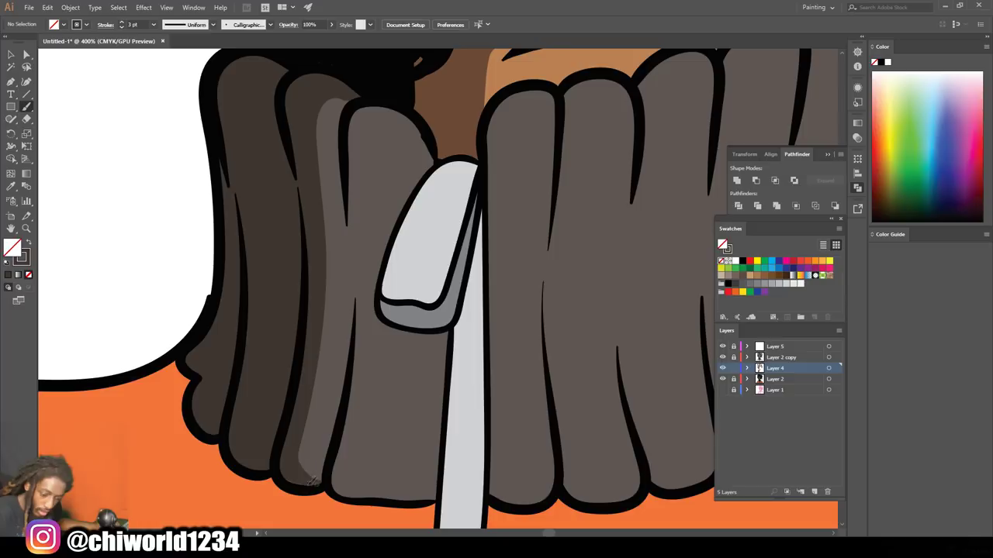
- Paint dark shadow down the left side of the collar rib next to the zipper pull
{"action": "key", "text": "ctrl+minus"}
{"action": "key", "text": "ctrl+minus"}
{"action": "key", "text": "ctrl+minus"}
{"action": "key", "text": "ctrl+plus"}
{"action": "key", "text": "ctrl+plus"}
{"action": "mouse_move", "coordinate": [413, 446]}
{"action": "left_mouse_down"}
{"action": "mouse_move", "coordinate": [380, 397]}
{"action": "mouse_move", "coordinate": [388, 271]}
{"action": "mouse_move", "coordinate": [419, 161]}
{"action": "left_mouse_up"}
{"action": "mouse_move", "coordinate": [377, 429]}
{"action": "left_mouse_down"}
{"action": "mouse_move", "coordinate": [377, 175]}
{"action": "mouse_move", "coordinate": [395, 158]}
{"action": "left_mouse_up"}
{"action": "scroll", "coordinate": [465, 208], "scroll_direction": "down", "scroll_amount": 3}
{"action": "scroll", "coordinate": [507, 208], "scroll_direction": "up", "scroll_amount": 3}
{"action": "mouse_move", "coordinate": [357, 448]}
{"action": "left_mouse_down"}
{"action": "mouse_move", "coordinate": [333, 372]}
{"action": "mouse_move", "coordinate": [340, 147]}
{"action": "mouse_move", "coordinate": [349, 141]}
{"action": "left_mouse_up"}
- Paint a dark shadow along the inner edge of the first collar rib to the right of the zipper
{"action": "key", "text": "ctrl+minus"}
{"action": "key", "text": "ctrl+minus"}
{"action": "key", "text": "ctrl+minus"}
{"action": "key", "text": "ctrl+minus"}
{"action": "key", "text": "ctrl+minus"}
{"action": "key", "text": "ctrl+plus"}
{"action": "key", "text": "ctrl+plus"}
{"action": "key", "text": "ctrl+plus"}
{"action": "key", "text": "ctrl+plus"}
{"action": "left_click_drag", "start_coordinate": [431, 429], "coordinate": [522, 171]}
- Sample the jacket's orange and darken it to brown 7C432D for the jacket shadows
{"action": "key", "text": "i"}
{"action": "left_click", "coordinate": [349, 248]}
{"action": "double_click", "coordinate": [22, 247]}
{"action": "left_click", "coordinate": [636, 354]}
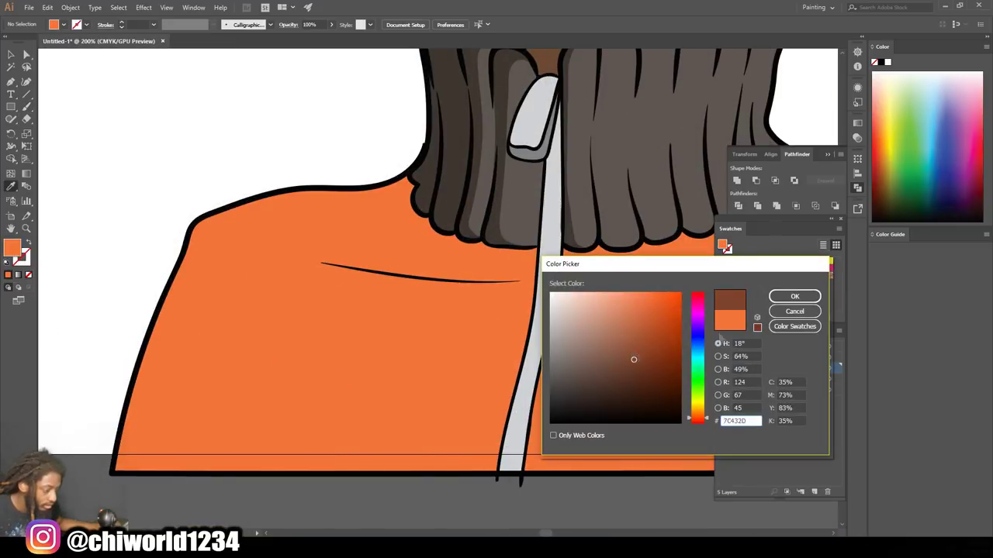
{"action": "key", "text": "Return"}
- Outline a curved brown shadow on the jacket's left side from the collar to the hem and fill the shoulder area
{"action": "key", "text": "b"}
{"action": "key", "text": "shift+x"}
{"action": "mouse_move", "coordinate": [345, 468]}
{"action": "left_mouse_down"}
{"action": "mouse_move", "coordinate": [328, 414]}
{"action": "mouse_move", "coordinate": [392, 300]}
{"action": "mouse_move", "coordinate": [535, 278]}
{"action": "mouse_move", "coordinate": [406, 265]}
{"action": "mouse_move", "coordinate": [425, 221]}
{"action": "left_mouse_up"}
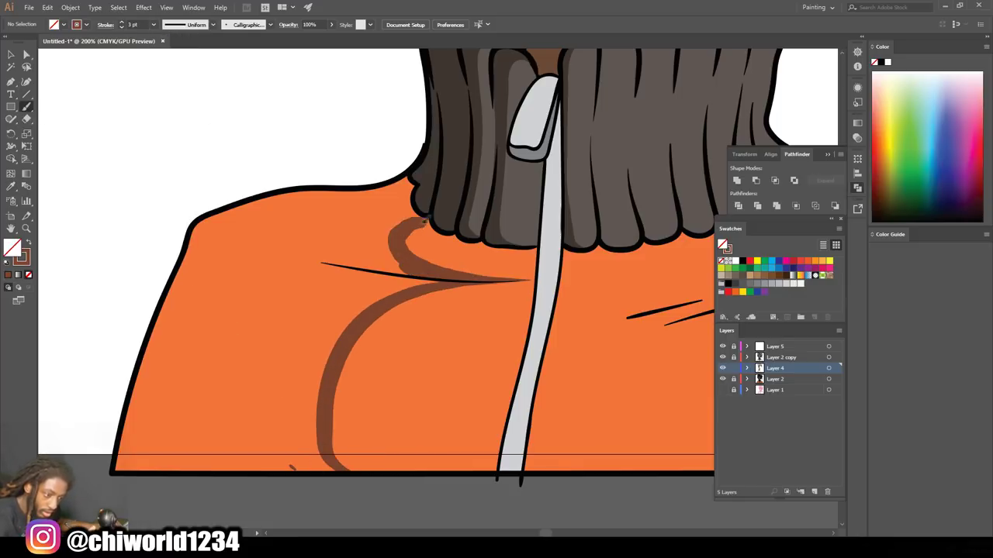
{"action": "mouse_move", "coordinate": [329, 469]}
{"action": "left_mouse_down"}
{"action": "mouse_move", "coordinate": [319, 388]}
{"action": "mouse_move", "coordinate": [298, 388]}
{"action": "mouse_move", "coordinate": [262, 359]}
{"action": "mouse_move", "coordinate": [208, 351]}
{"action": "mouse_move", "coordinate": [126, 464]}
{"action": "mouse_move", "coordinate": [200, 238]}
{"action": "mouse_move", "coordinate": [233, 215]}
{"action": "mouse_move", "coordinate": [411, 180]}
{"action": "mouse_move", "coordinate": [422, 215]}
{"action": "mouse_move", "coordinate": [411, 180]}
{"action": "mouse_move", "coordinate": [381, 220]}
{"action": "mouse_move", "coordinate": [392, 287]}
{"action": "mouse_move", "coordinate": [308, 334]}
{"action": "mouse_move", "coordinate": [325, 263]}
{"action": "mouse_move", "coordinate": [309, 320]}
{"action": "mouse_move", "coordinate": [250, 365]}
{"action": "mouse_move", "coordinate": [195, 299]}
{"action": "mouse_move", "coordinate": [136, 470]}
{"action": "left_mouse_up"}
{"action": "left_click_drag", "start_coordinate": [267, 469], "coordinate": [169, 391]}
{"action": "mouse_move", "coordinate": [188, 298]}
{"action": "left_mouse_down"}
{"action": "mouse_move", "coordinate": [246, 229]}
{"action": "mouse_move", "coordinate": [310, 236]}
{"action": "mouse_move", "coordinate": [260, 224]}
{"action": "left_mouse_up"}
- Set the brush stroke to 1 pt and paint thin brown shadows along the jacket creases right of the zipper
{"action": "scroll", "coordinate": [535, 359], "scroll_direction": "down", "scroll_amount": 3}
{"action": "scroll", "coordinate": [589, 333], "scroll_direction": "up", "scroll_amount": 2}
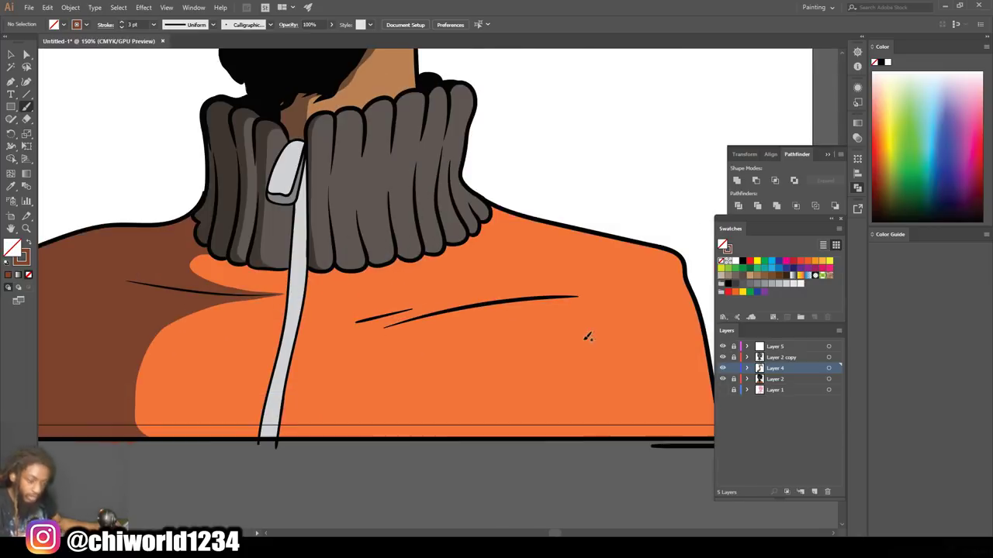
{"action": "left_click", "coordinate": [152, 24]}
{"action": "left_click", "coordinate": [167, 70]}
{"action": "left_click_drag", "start_coordinate": [324, 323], "coordinate": [431, 306]}
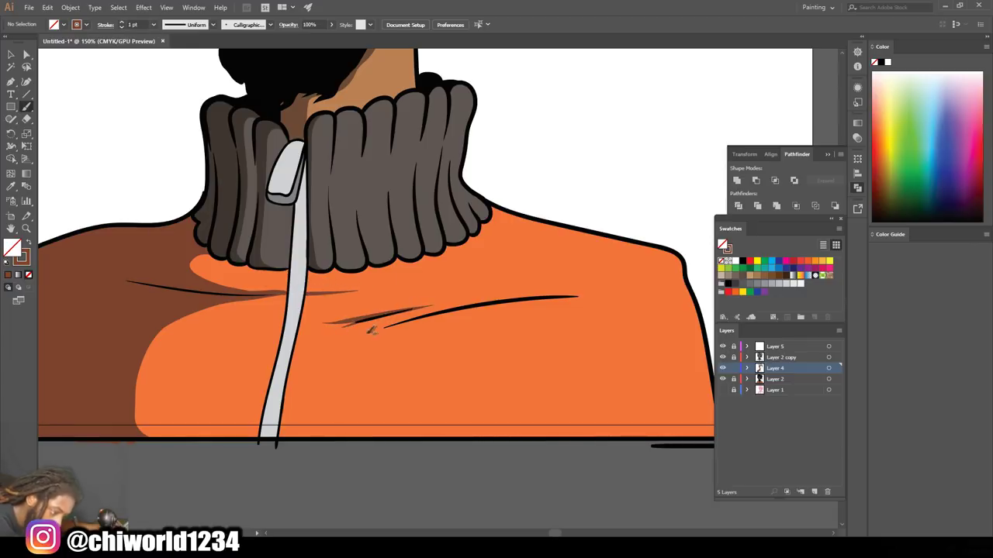
{"action": "left_click_drag", "start_coordinate": [371, 329], "coordinate": [540, 298]}
- Extend the brown shadow of the short jacket crease toward the zipper
{"action": "scroll", "coordinate": [567, 328], "scroll_direction": "up", "scroll_amount": 1}
{"action": "left_click_drag", "start_coordinate": [437, 337], "coordinate": [370, 339]}
{"action": "scroll", "coordinate": [553, 350], "scroll_direction": "down", "scroll_amount": 2}
{"action": "scroll", "coordinate": [536, 323], "scroll_direction": "up", "scroll_amount": 3}
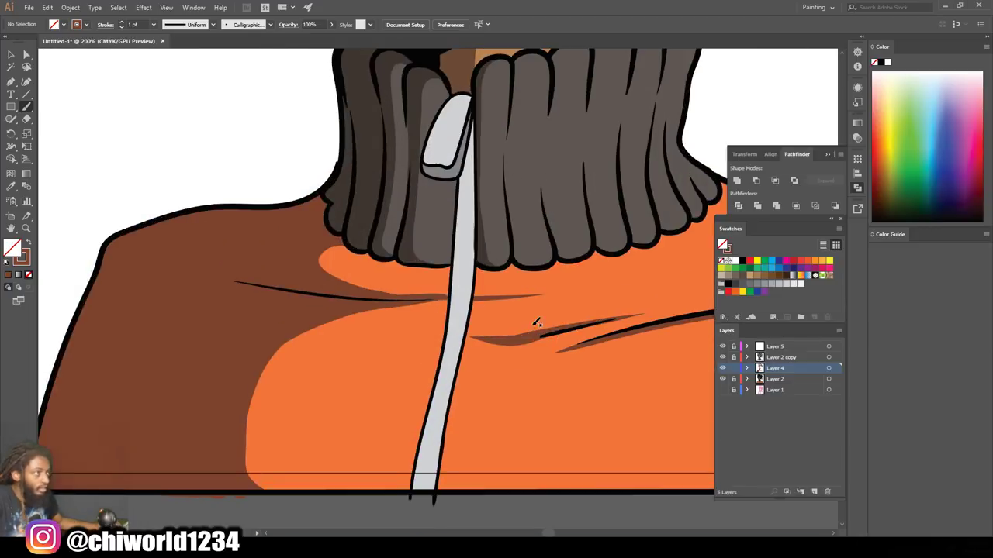
- Sample the zipper's grey shadow colour and paint grey shadow strokes across the zipper
{"action": "scroll", "coordinate": [536, 324], "scroll_direction": "down", "scroll_amount": 3}
{"action": "scroll", "coordinate": [518, 296], "scroll_direction": "up", "scroll_amount": 3}
{"action": "scroll", "coordinate": [518, 295], "scroll_direction": "up", "scroll_amount": 5}
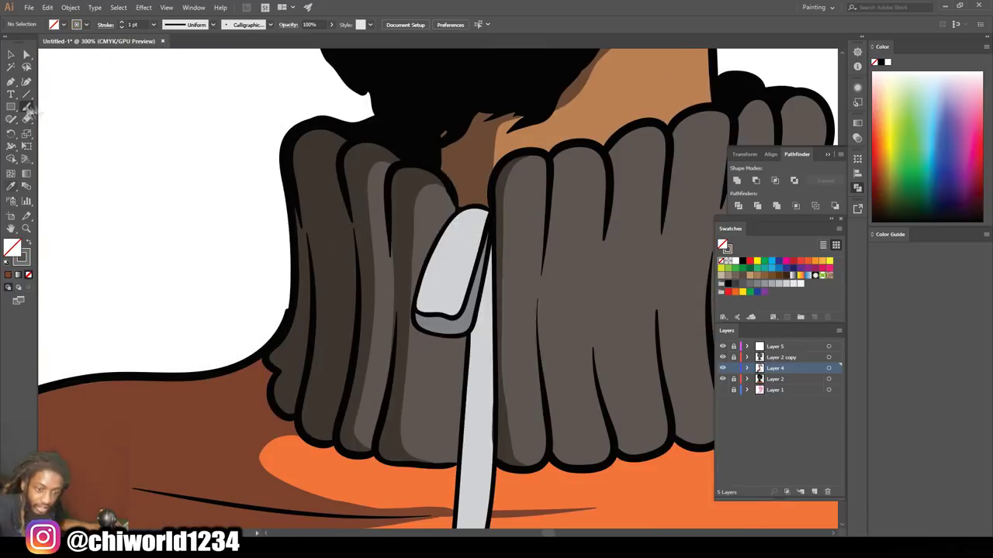
{"action": "mouse_move", "coordinate": [423, 286]}
{"action": "left_mouse_down"}
{"action": "mouse_move", "coordinate": [481, 254]}
{"action": "mouse_move", "coordinate": [425, 279]}
{"action": "left_mouse_up"}
{"action": "left_click_drag", "start_coordinate": [484, 242], "coordinate": [424, 282]}
{"action": "left_click_drag", "start_coordinate": [486, 225], "coordinate": [429, 262]}
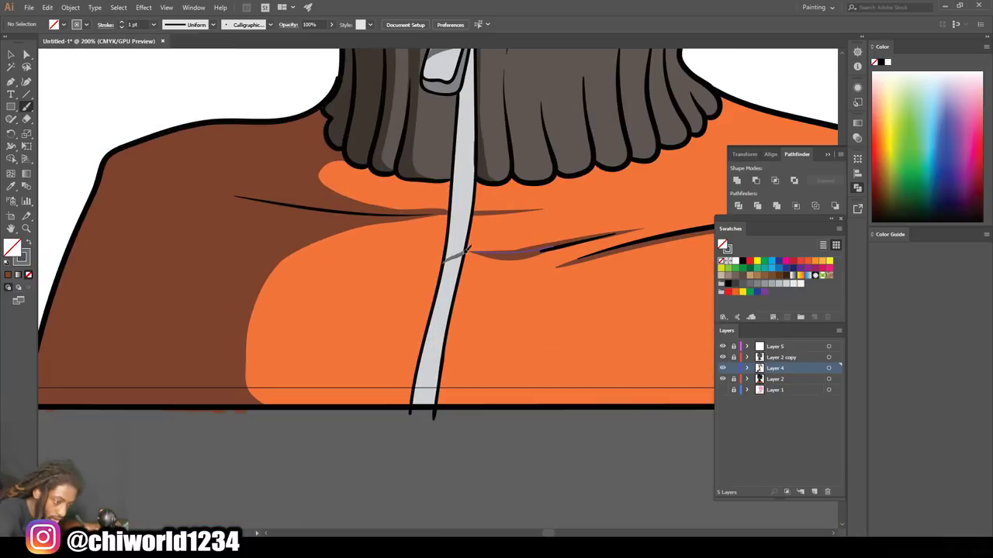
{"action": "mouse_move", "coordinate": [475, 209]}
{"action": "left_mouse_down"}
{"action": "mouse_move", "coordinate": [451, 233]}
{"action": "mouse_move", "coordinate": [452, 250]}
{"action": "left_mouse_up"}
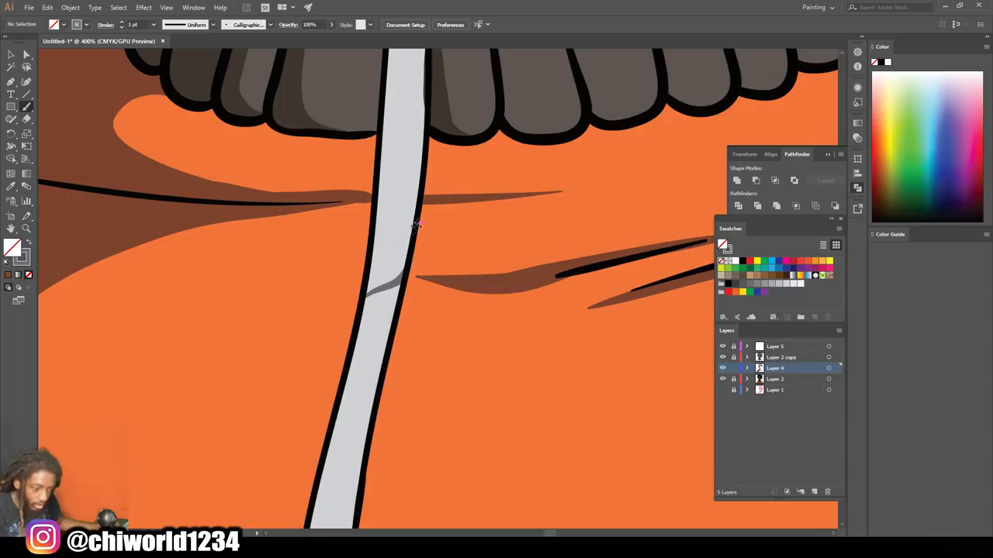
- Fill in the grey shadow on the zipper strip between the jacket creases and add strokes further down
{"action": "left_click_drag", "start_coordinate": [419, 206], "coordinate": [374, 236]}
{"action": "mouse_move", "coordinate": [367, 293]}
{"action": "left_mouse_down"}
{"action": "mouse_move", "coordinate": [414, 212]}
{"action": "mouse_move", "coordinate": [383, 243]}
{"action": "mouse_move", "coordinate": [377, 283]}
{"action": "mouse_move", "coordinate": [388, 260]}
{"action": "left_mouse_up"}
{"action": "left_click_drag", "start_coordinate": [376, 214], "coordinate": [421, 172]}
{"action": "scroll", "coordinate": [388, 256], "scroll_direction": "down", "scroll_amount": 3}
{"action": "mouse_move", "coordinate": [363, 347]}
{"action": "left_mouse_down"}
{"action": "mouse_move", "coordinate": [312, 424]}
{"action": "mouse_move", "coordinate": [358, 392]}
{"action": "mouse_move", "coordinate": [321, 404]}
{"action": "mouse_move", "coordinate": [325, 360]}
{"action": "left_mouse_up"}
- Examine the shaded portrait as a whole, then its head and hair
{"action": "key", "text": "ctrl+minus"}
{"action": "key", "text": "ctrl+minus"}
{"action": "key", "text": "ctrl+minus"}
{"action": "key", "text": "ctrl+minus"}
{"action": "key", "text": "ctrl+minus"}
{"action": "key", "text": "ctrl+minus"}
{"action": "scroll", "coordinate": [414, 464], "scroll_direction": "up", "scroll_amount": 6}
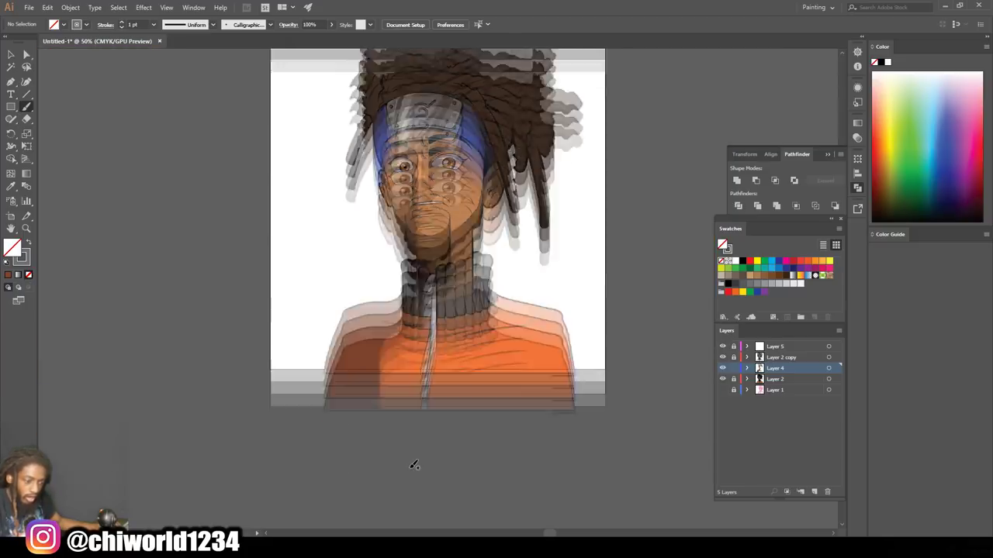
{"action": "scroll", "coordinate": [414, 465], "scroll_direction": "up", "scroll_amount": 4}
{"action": "key", "text": "ctrl+plus"}
{"action": "key", "text": "ctrl+plus"}
{"action": "key", "text": "ctrl+minus"}
{"action": "key", "text": "ctrl+minus"}
{"action": "key", "text": "ctrl+plus"}
{"action": "key", "text": "ctrl+plus"}
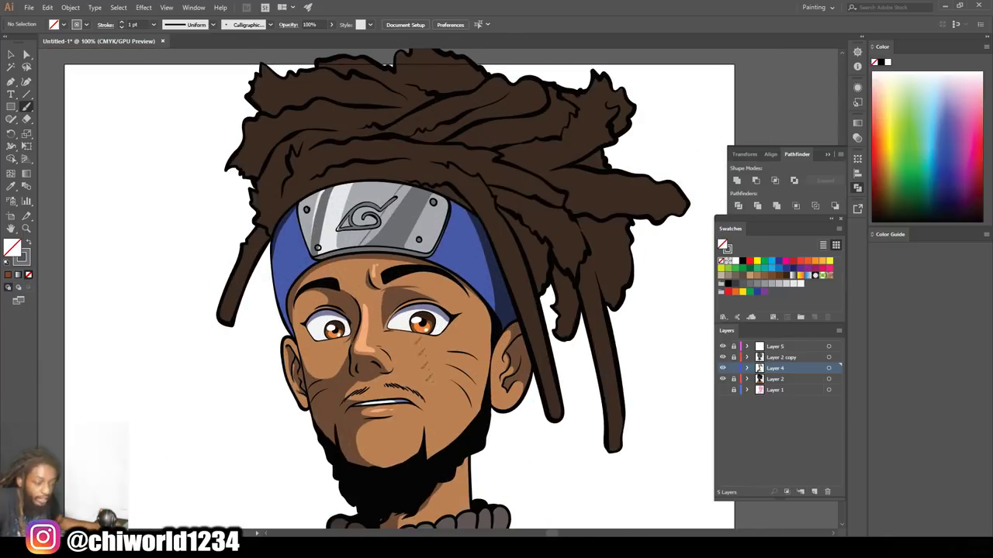
- Sample the hair's dark brown, lighten it and set the lighter brown as the paintbrush's stroke colour
{"action": "left_click", "coordinate": [11, 187]}
{"action": "left_click", "coordinate": [532, 317]}
{"action": "double_click", "coordinate": [13, 249]}
{"action": "left_click_drag", "start_coordinate": [594, 366], "coordinate": [601, 355]}
{"action": "key", "text": "Return"}
{"action": "left_click", "coordinate": [29, 105]}
{"action": "key", "text": "ctrl+plus"}
{"action": "mouse_move", "coordinate": [304, 197]}
{"action": "left_mouse_down"}
{"action": "mouse_move", "coordinate": [217, 193]}
{"action": "mouse_move", "coordinate": [124, 127]}
{"action": "left_mouse_up"}
{"action": "key", "text": "shift+x"}
- Paint a light brown highlight along the long dreadlock that hangs over the headband's edge beside the ear
{"action": "mouse_move", "coordinate": [444, 408]}
{"action": "left_mouse_down"}
{"action": "mouse_move", "coordinate": [434, 335]}
{"action": "mouse_move", "coordinate": [343, 77]}
{"action": "left_mouse_up"}
{"action": "mouse_move", "coordinate": [343, 78]}
{"action": "left_mouse_down"}
{"action": "mouse_move", "coordinate": [343, 206]}
{"action": "mouse_move", "coordinate": [330, 168]}
{"action": "left_mouse_up"}
{"action": "key", "text": "ctrl+minus"}
{"action": "key", "text": "ctrl+minus"}
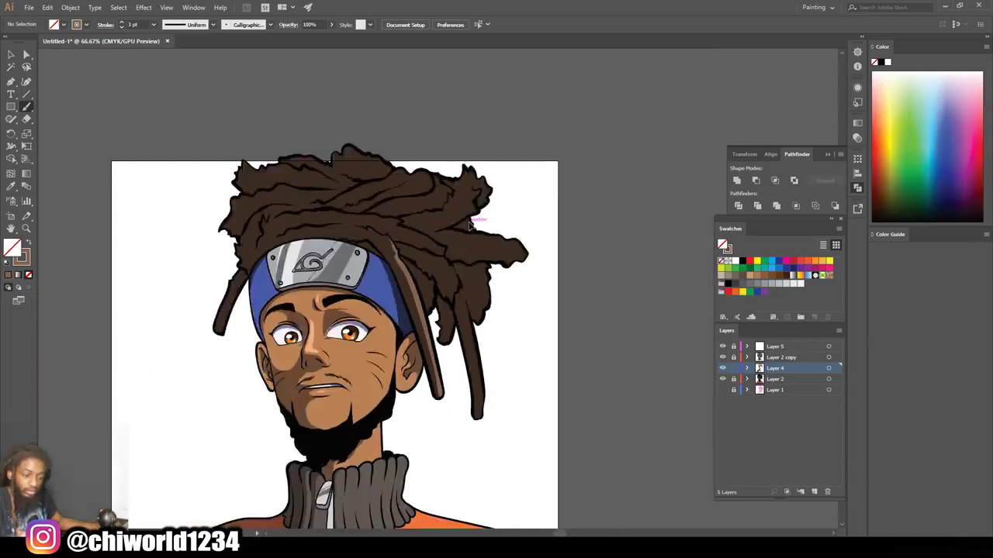
- Paint light brown highlights along the hanging dreadlocks behind the ear and the shorter locks next to them
{"action": "key", "text": "ctrl+plus"}
{"action": "key", "text": "ctrl+plus"}
{"action": "key", "text": "ctrl+plus"}
{"action": "left_click_drag", "start_coordinate": [612, 178], "coordinate": [464, 221]}
{"action": "mouse_move", "coordinate": [261, 411]}
{"action": "left_mouse_down"}
{"action": "mouse_move", "coordinate": [275, 351]}
{"action": "mouse_move", "coordinate": [270, 314]}
{"action": "mouse_move", "coordinate": [175, 235]}
{"action": "left_mouse_up"}
{"action": "scroll", "coordinate": [326, 403], "scroll_direction": "down", "scroll_amount": 4}
{"action": "scroll", "coordinate": [177, 218], "scroll_direction": "down", "scroll_amount": 5}
{"action": "mouse_move", "coordinate": [419, 453]}
{"action": "left_mouse_down"}
{"action": "mouse_move", "coordinate": [411, 329]}
{"action": "mouse_move", "coordinate": [366, 83]}
{"action": "left_mouse_up"}
{"action": "scroll", "coordinate": [366, 84], "scroll_direction": "up", "scroll_amount": 7}
{"action": "mouse_move", "coordinate": [341, 380]}
{"action": "left_mouse_down"}
{"action": "mouse_move", "coordinate": [351, 314]}
{"action": "mouse_move", "coordinate": [320, 257]}
{"action": "mouse_move", "coordinate": [206, 211]}
{"action": "left_mouse_up"}
{"action": "mouse_move", "coordinate": [410, 438]}
{"action": "left_mouse_down"}
{"action": "mouse_move", "coordinate": [438, 347]}
{"action": "mouse_move", "coordinate": [434, 263]}
{"action": "mouse_move", "coordinate": [468, 299]}
{"action": "left_mouse_up"}
- Paint light brown highlights on the upper dreadlocks that sweep from the crown toward the right side of the head
{"action": "key", "text": "ctrl+minus"}
{"action": "key", "text": "ctrl+minus"}
{"action": "key", "text": "ctrl+minus"}
{"action": "key", "text": "ctrl+plus"}
{"action": "mouse_move", "coordinate": [364, 265]}
{"action": "left_mouse_down"}
{"action": "mouse_move", "coordinate": [440, 273]}
{"action": "mouse_move", "coordinate": [498, 316]}
{"action": "left_mouse_up"}
{"action": "mouse_move", "coordinate": [619, 321]}
{"action": "left_mouse_down"}
{"action": "mouse_move", "coordinate": [602, 305]}
{"action": "mouse_move", "coordinate": [476, 294]}
{"action": "mouse_move", "coordinate": [493, 256]}
{"action": "mouse_move", "coordinate": [527, 234]}
{"action": "left_mouse_up"}
{"action": "mouse_move", "coordinate": [379, 263]}
{"action": "left_mouse_down"}
{"action": "mouse_move", "coordinate": [482, 235]}
{"action": "mouse_move", "coordinate": [470, 204]}
{"action": "mouse_move", "coordinate": [431, 227]}
{"action": "mouse_move", "coordinate": [353, 234]}
{"action": "left_mouse_up"}
{"action": "left_click_drag", "start_coordinate": [419, 201], "coordinate": [394, 183]}
{"action": "mouse_move", "coordinate": [545, 262]}
{"action": "left_mouse_down"}
{"action": "mouse_move", "coordinate": [536, 243]}
{"action": "mouse_move", "coordinate": [550, 226]}
{"action": "mouse_move", "coordinate": [539, 223]}
{"action": "left_mouse_up"}
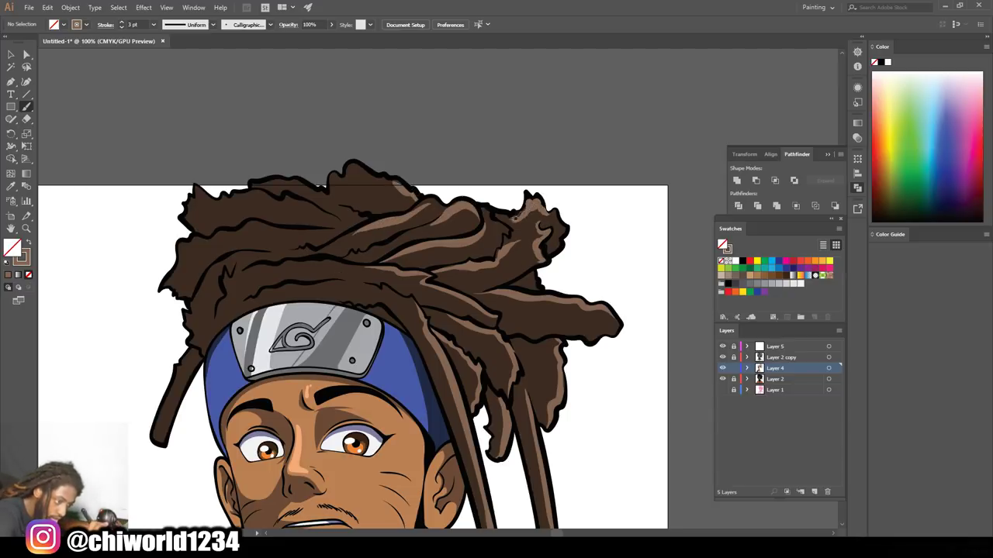